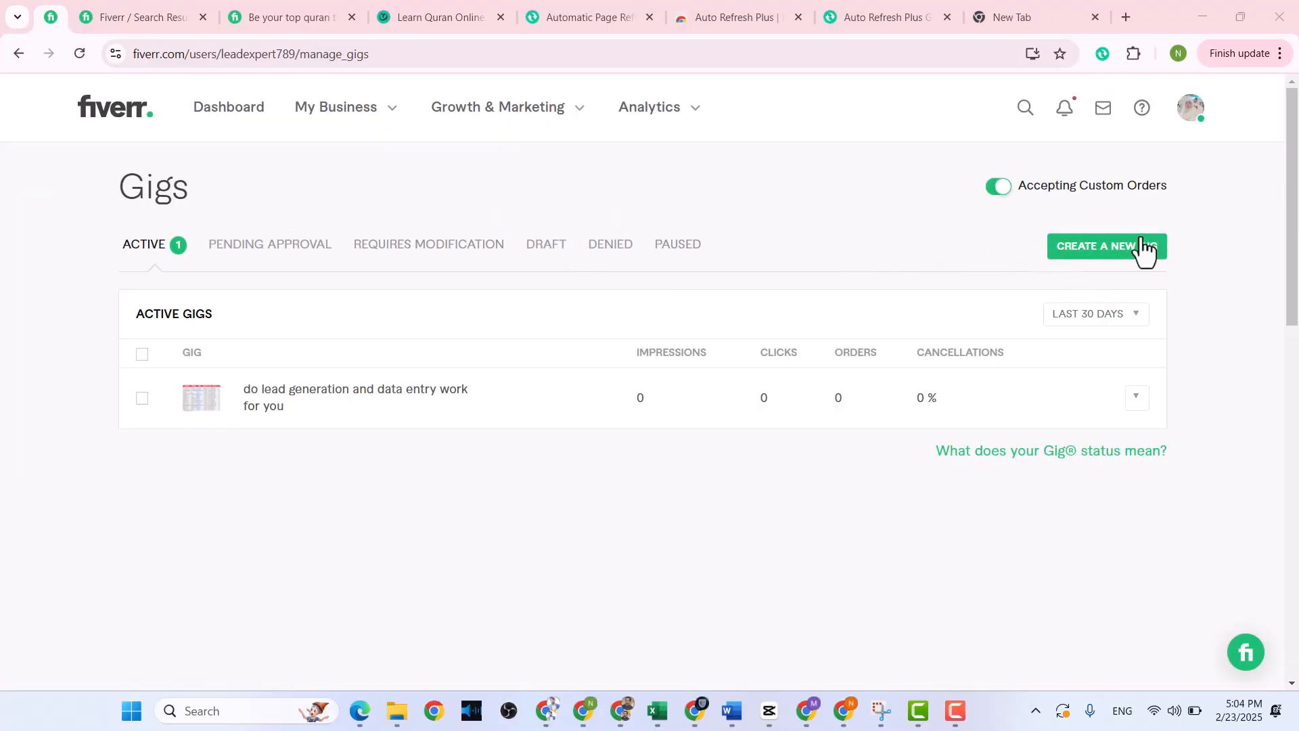
Start creating a new gig and activate its empty title field
click(1079, 251)
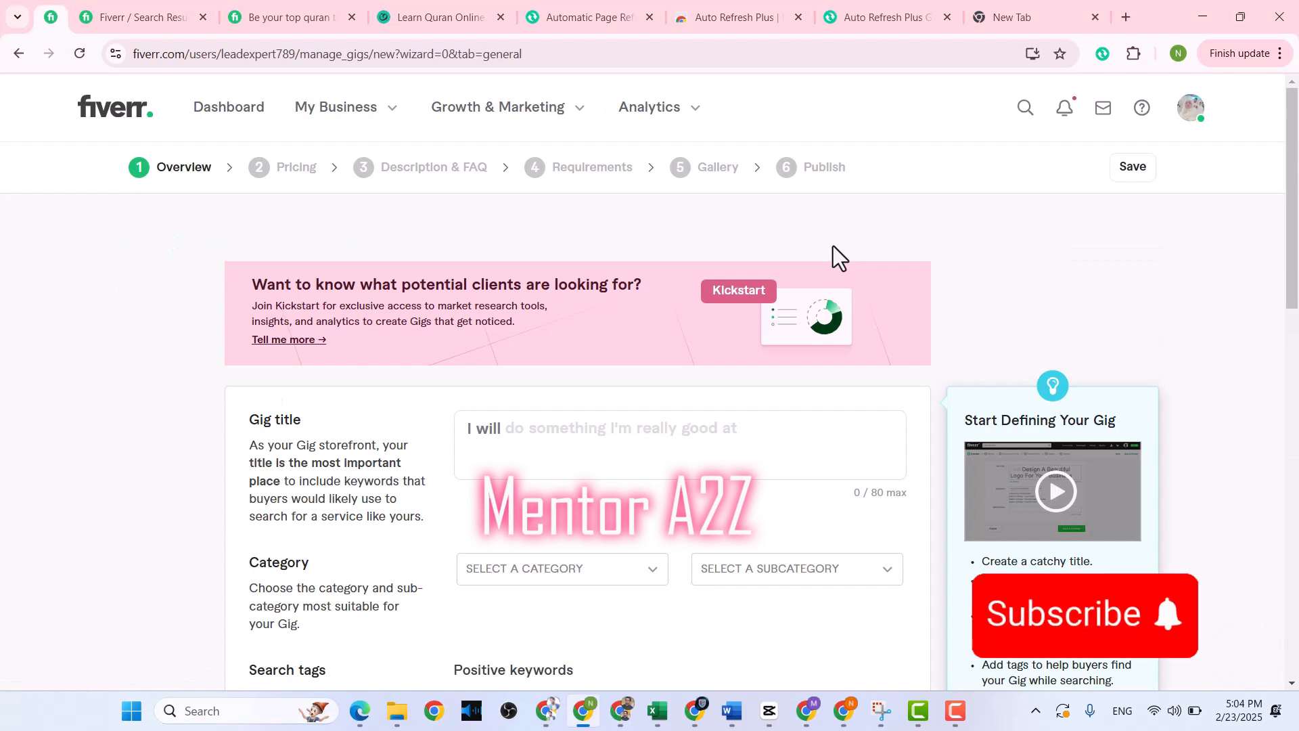
click(478, 433)
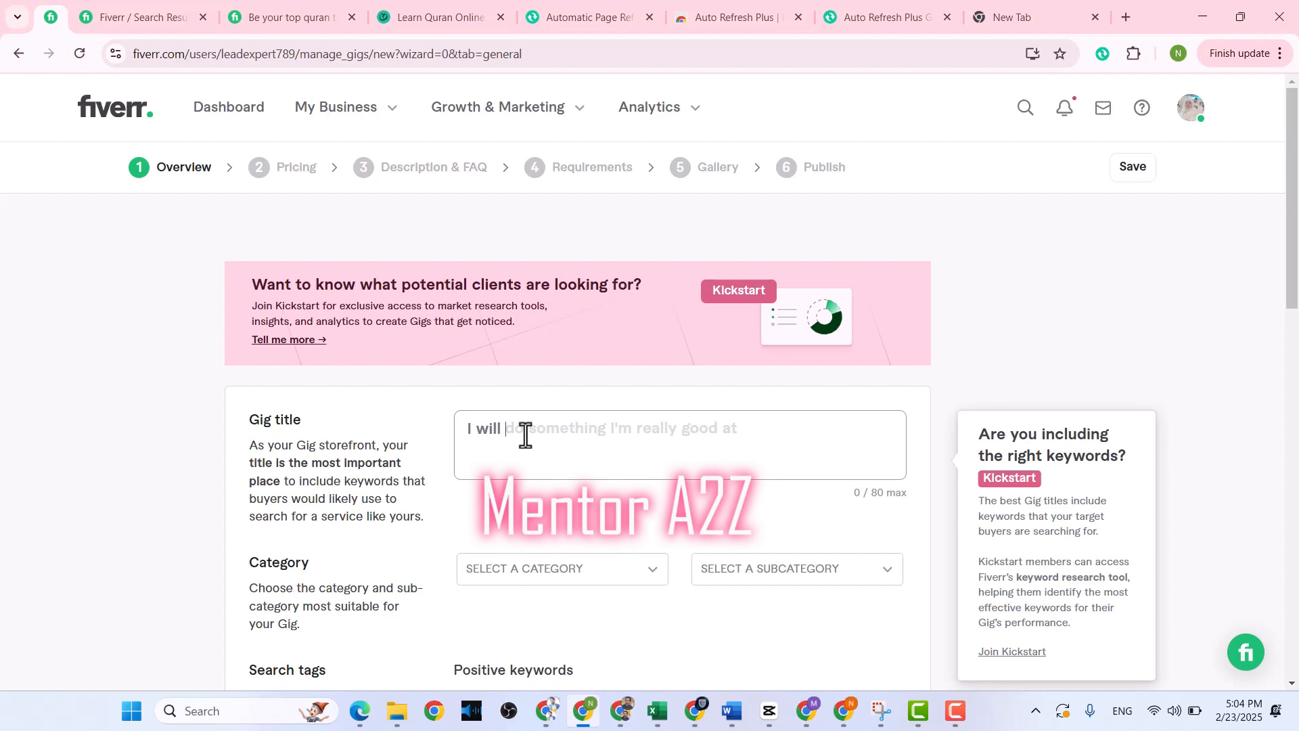
Search the Fiverr marketplace for "lead generation" using the suggested query, replacing the quran teacher search
click(89, 14)
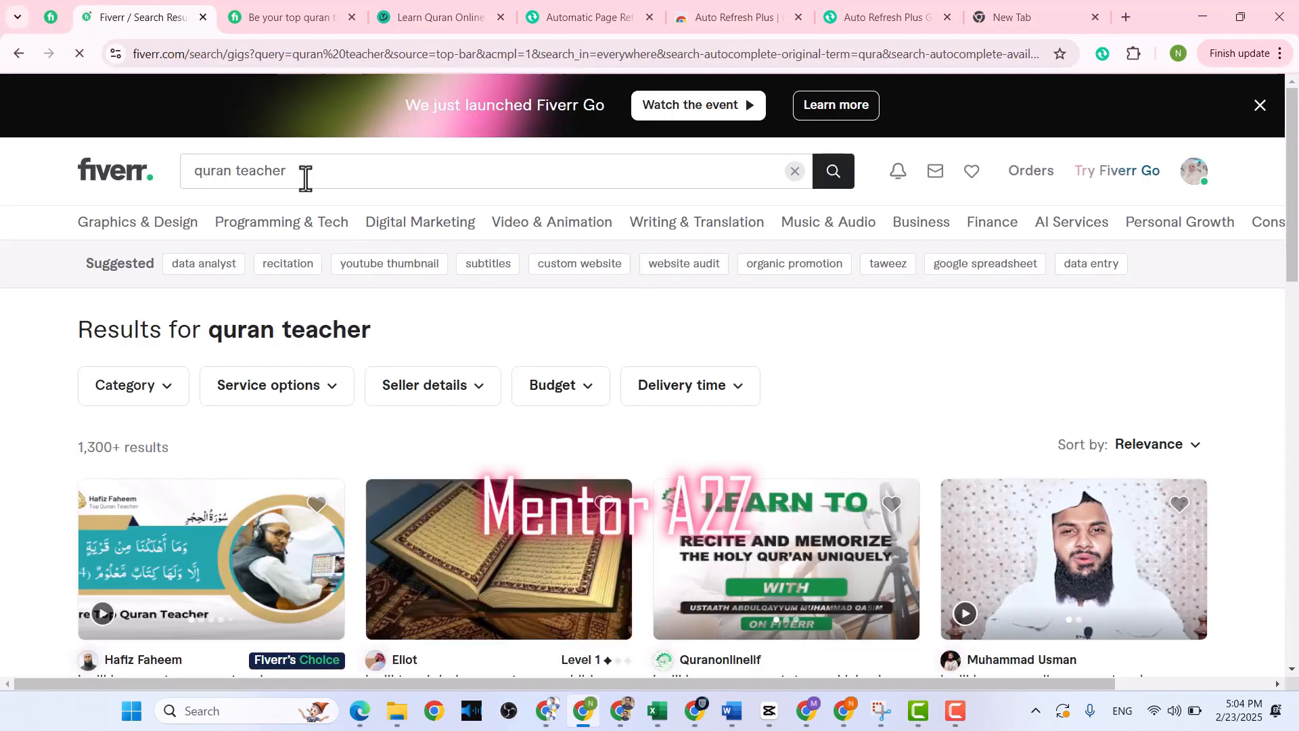
triple_click(288, 170)
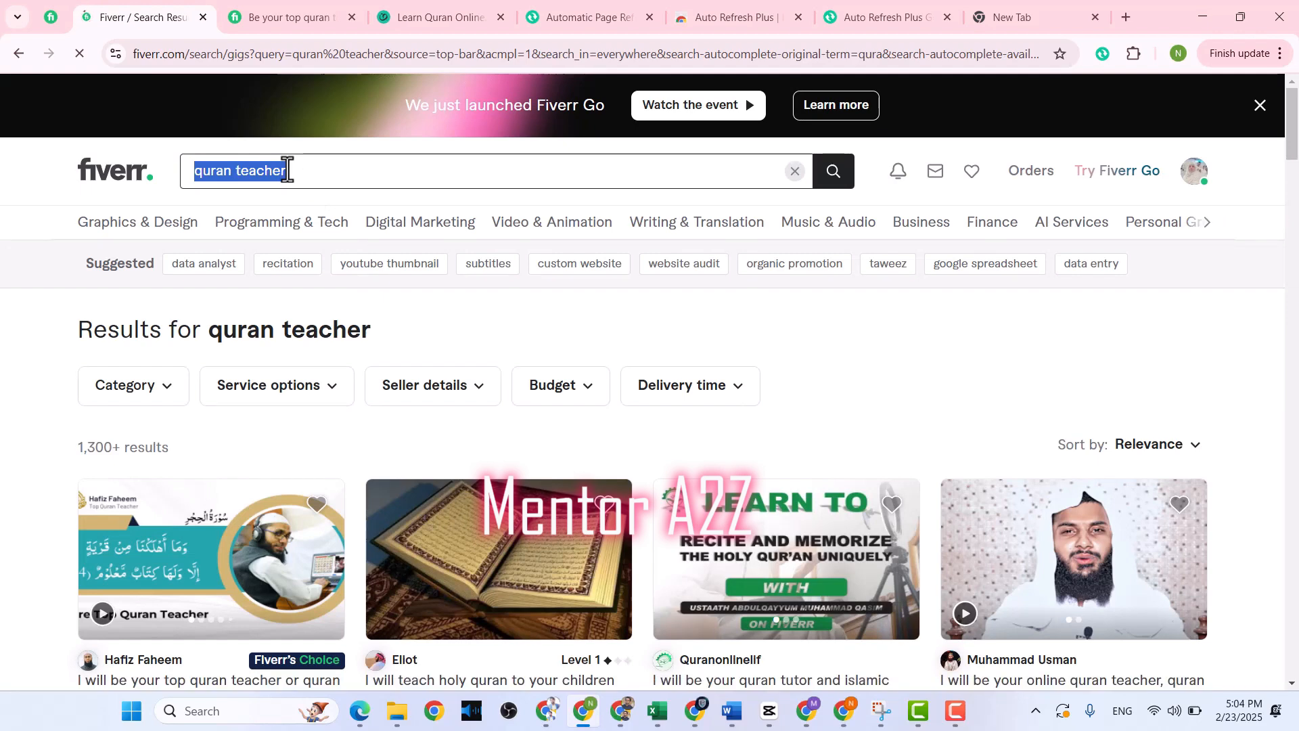
text(lead)
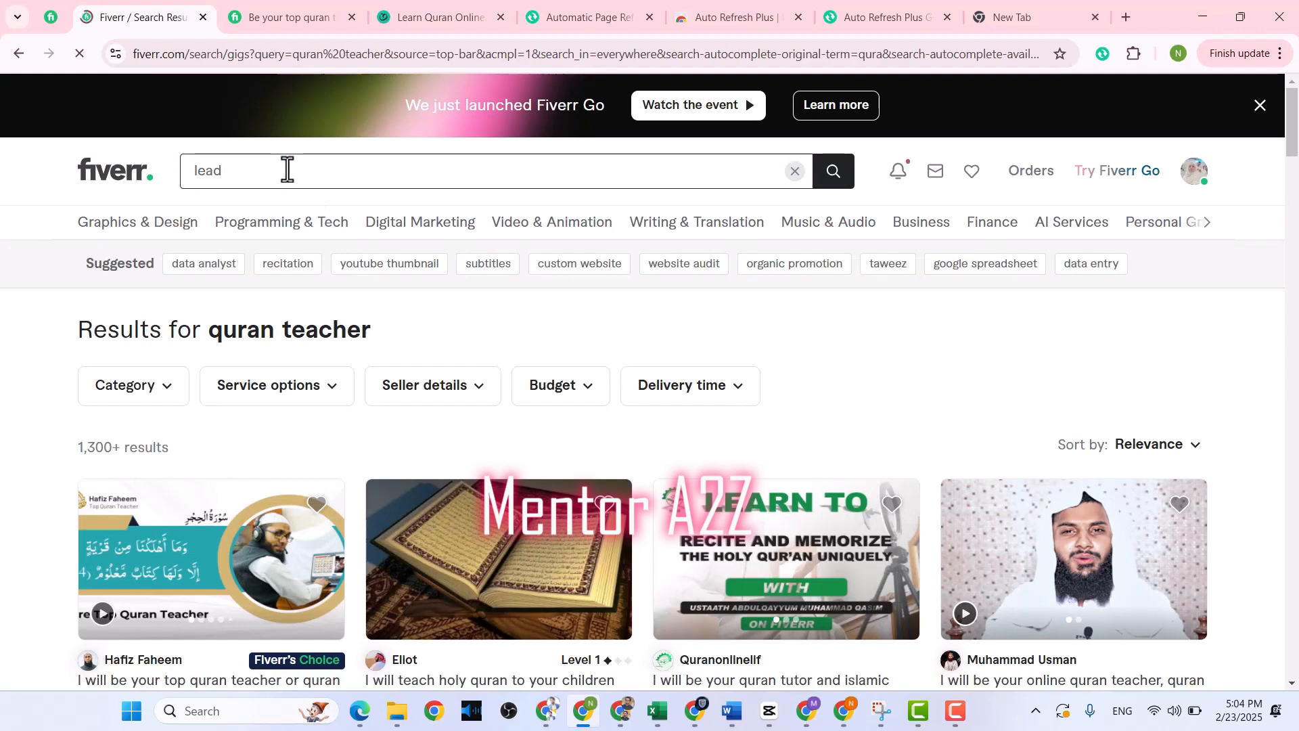
text( ge)
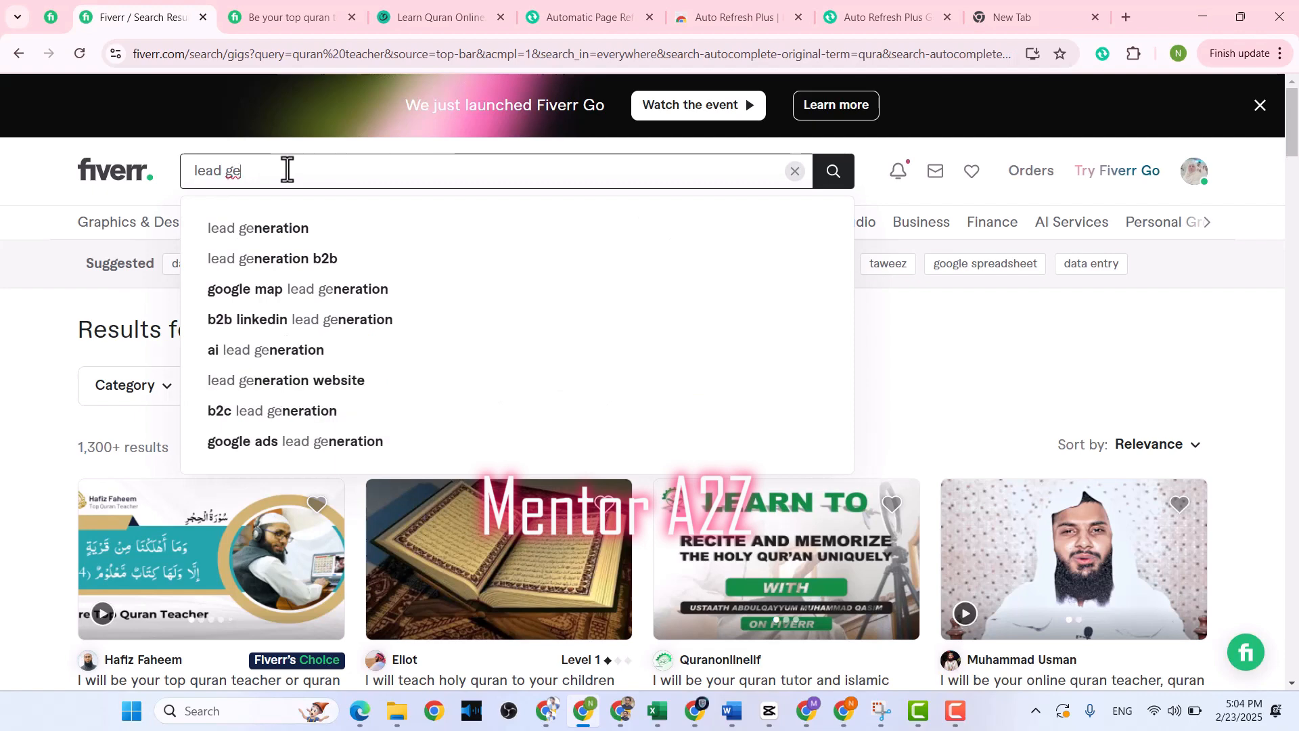
click(279, 230)
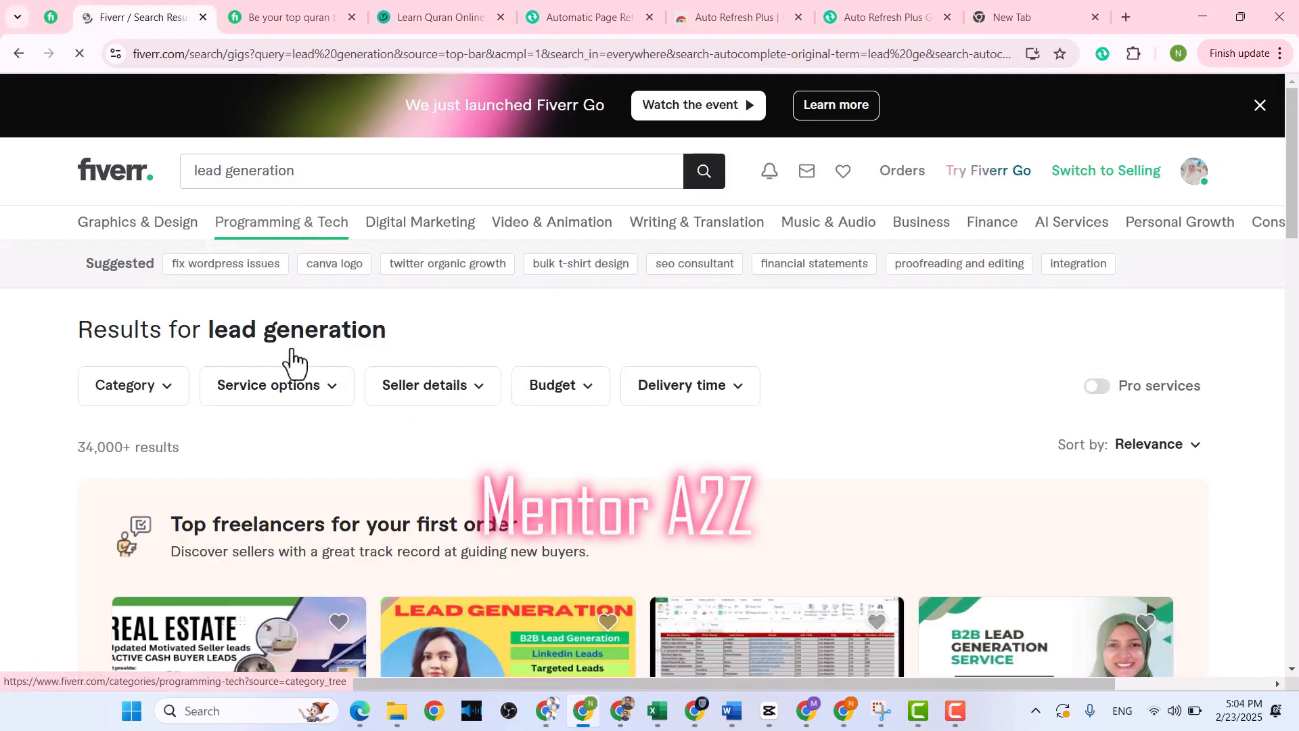
Browse the lead generation results and open the "b2b lead generation and email list building services" gig in a new browser tab
scroll(292, 368, down, 3)
scroll(293, 369, down, 8)
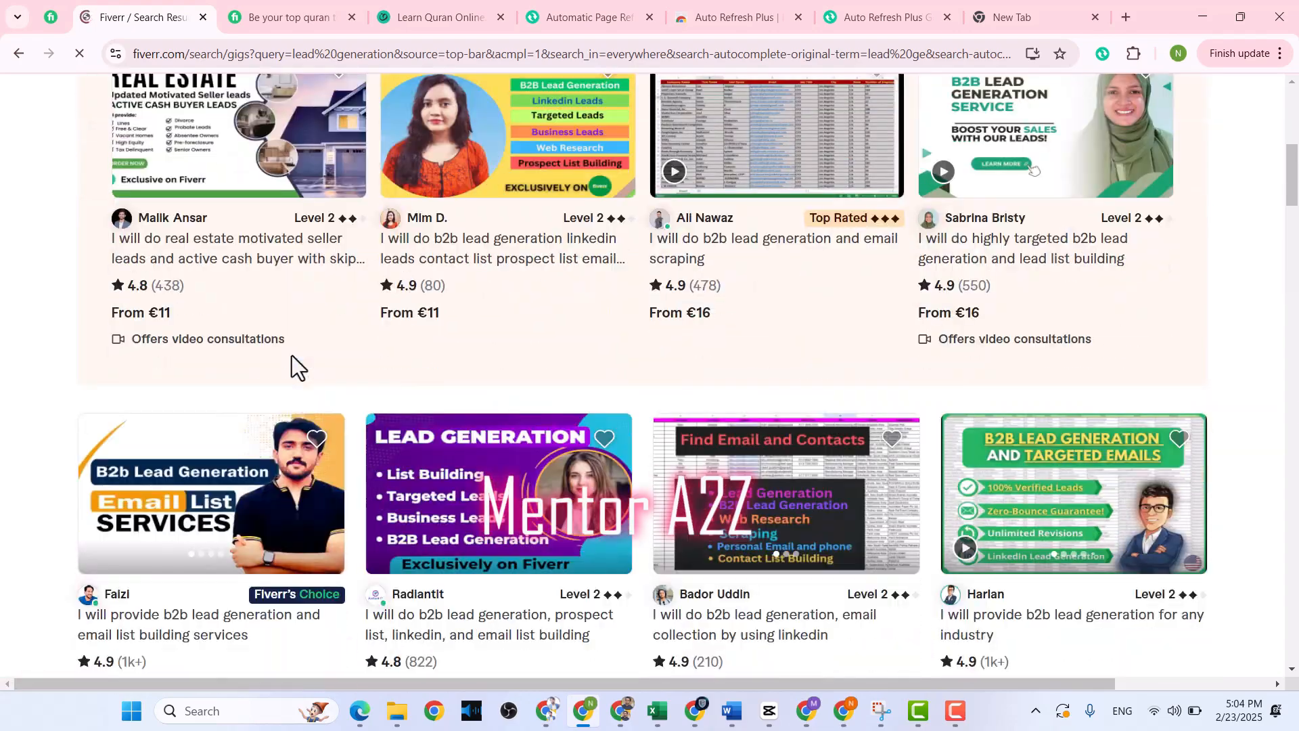
scroll(291, 357, up, 10)
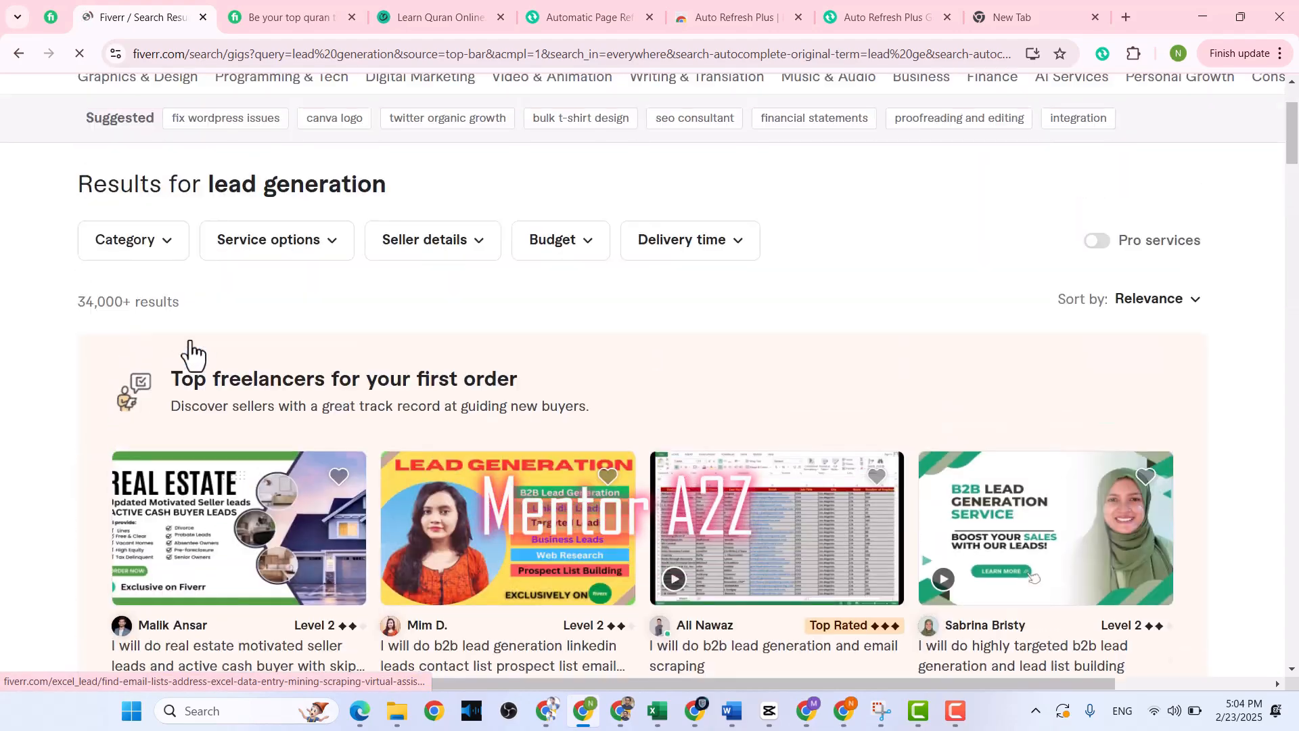
scroll(255, 293, down, 10)
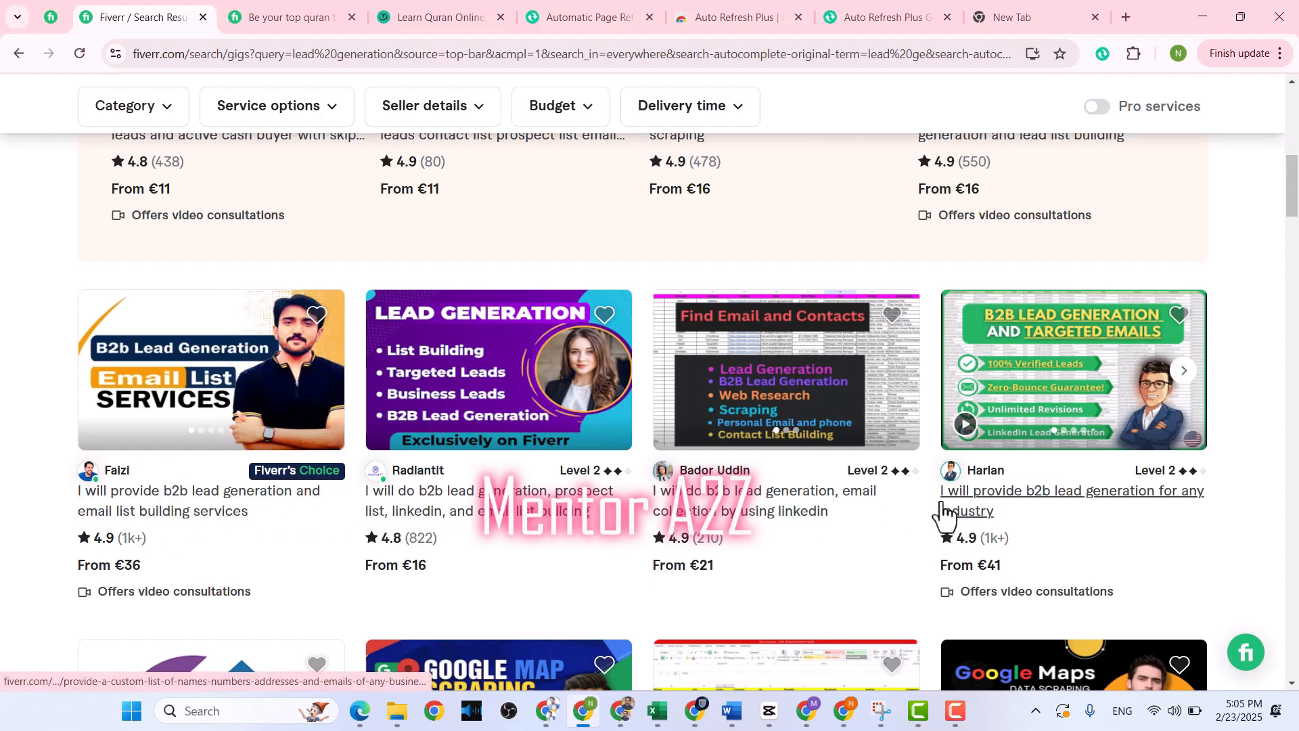
right_click(148, 502)
click(230, 298)
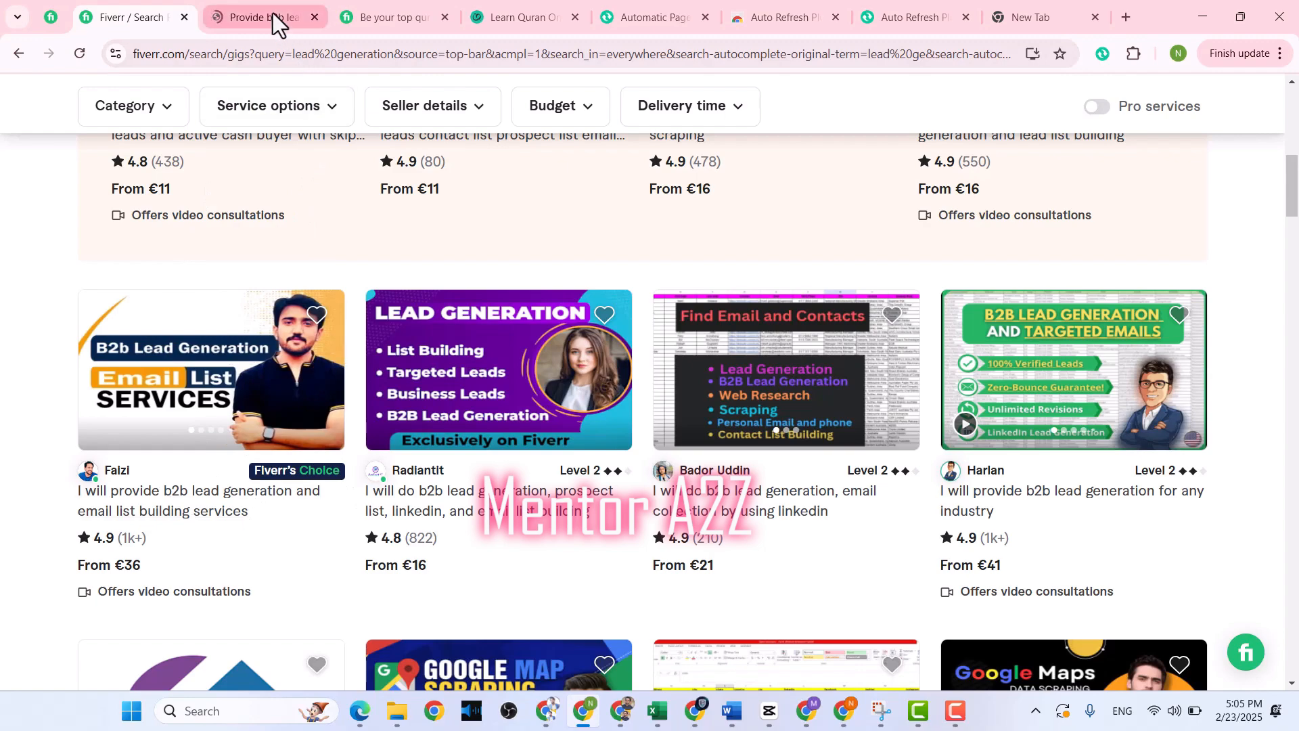
mouse_move(274, 13)
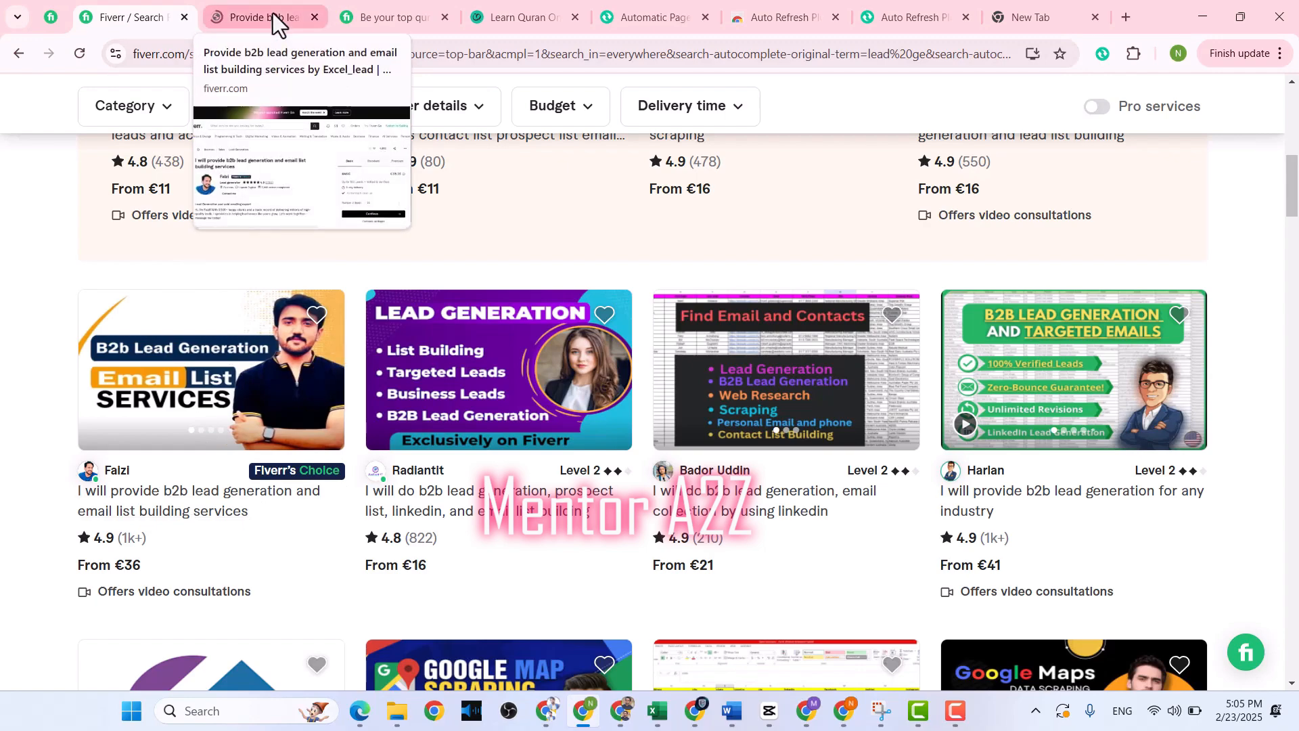
scroll(165, 246, up, 10)
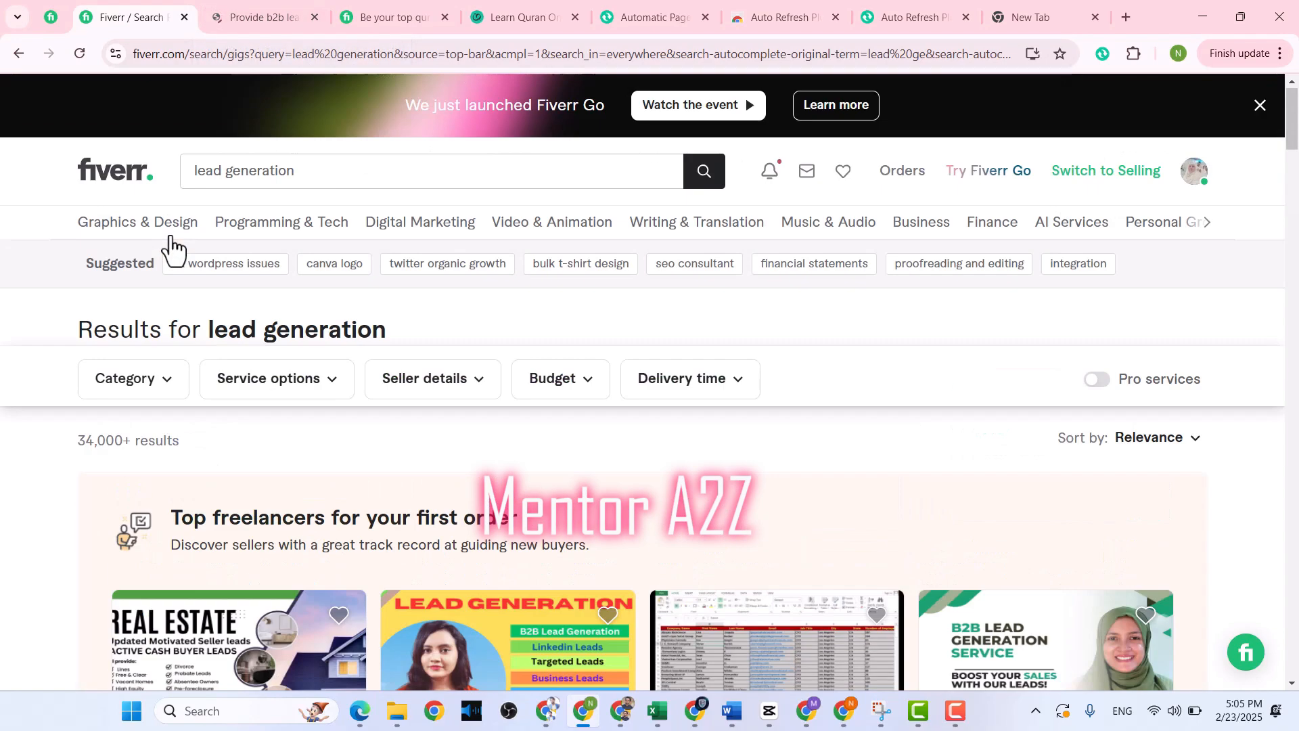
click(237, 171)
double_click(237, 172)
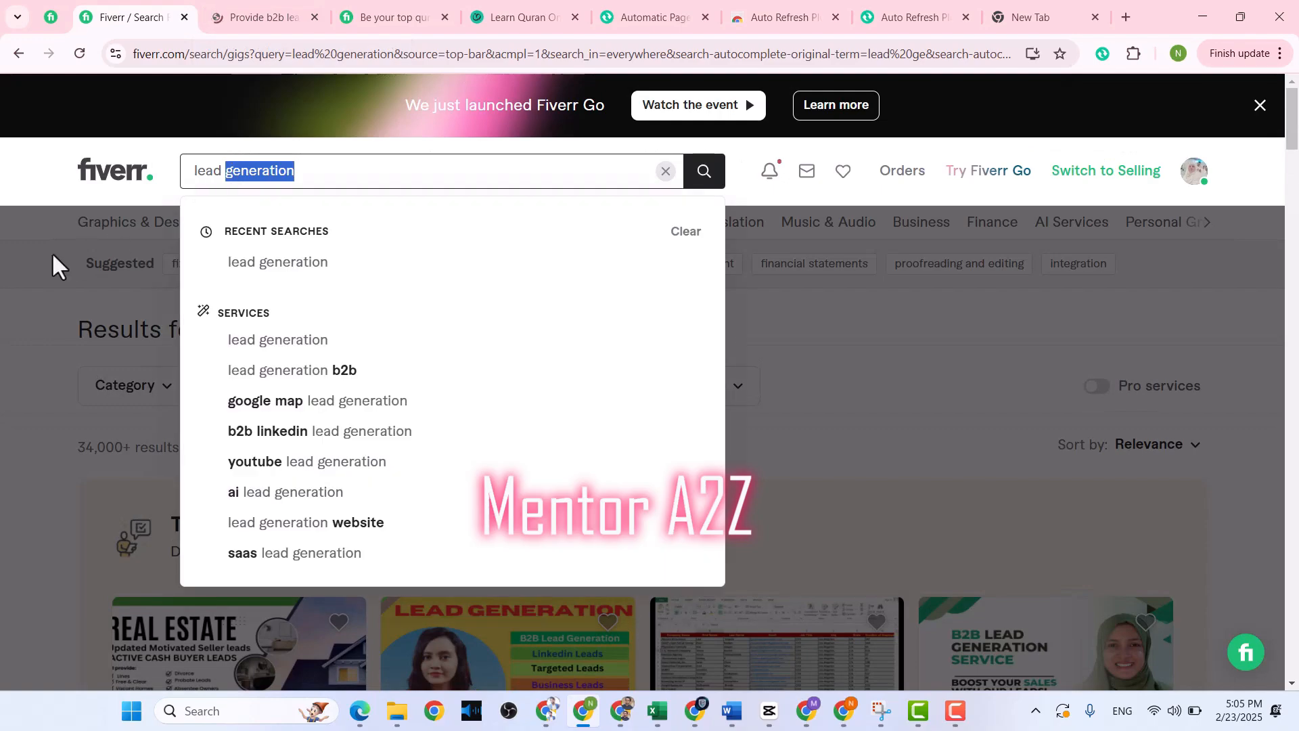
click(30, 245)
scroll(75, 331, down, 10)
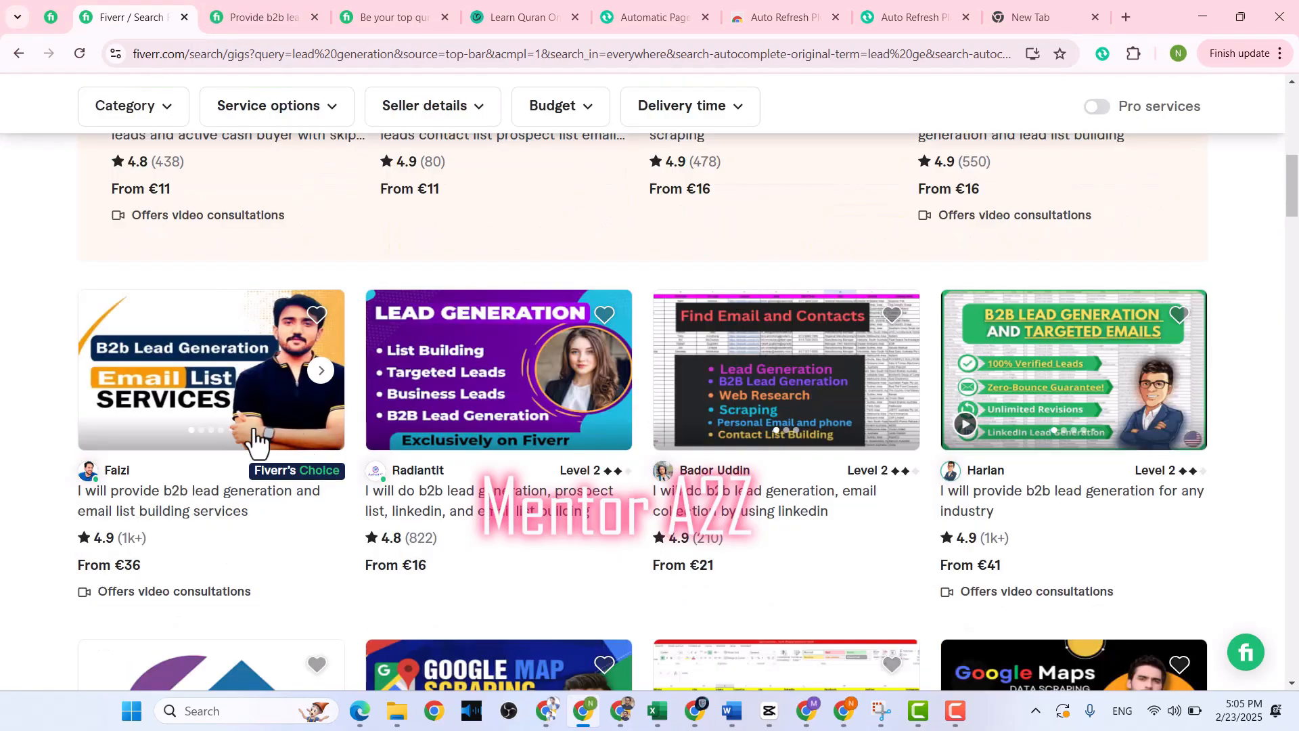
Switch to the opened B2B lead generation gig and examine the category path above its title
click(241, 29)
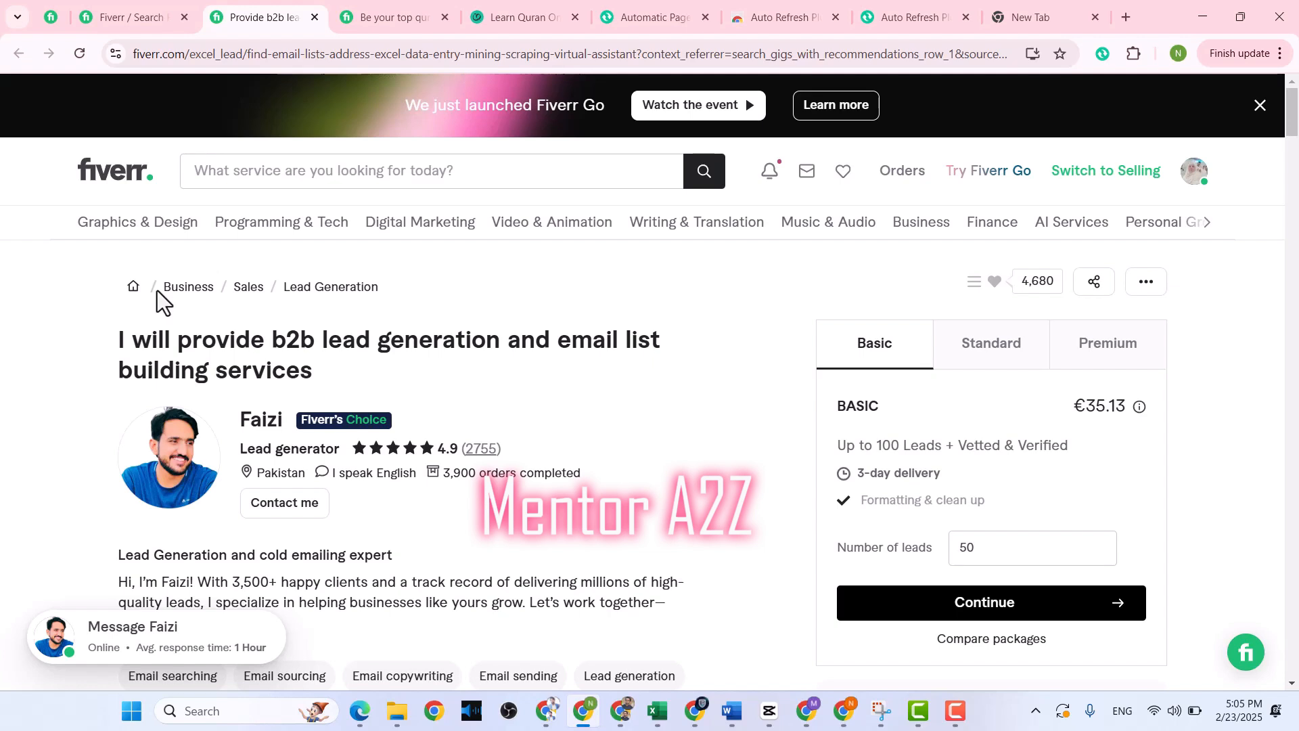
drag(157, 290, 387, 285)
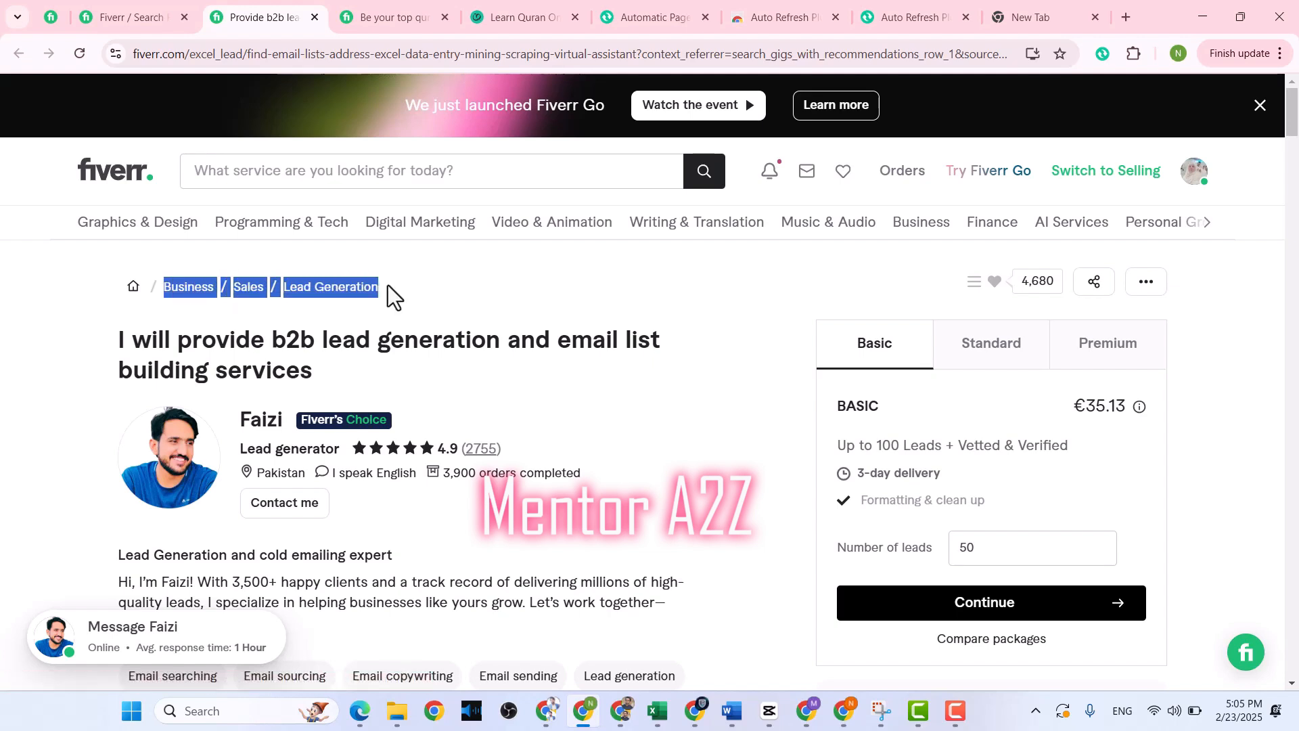
click(189, 302)
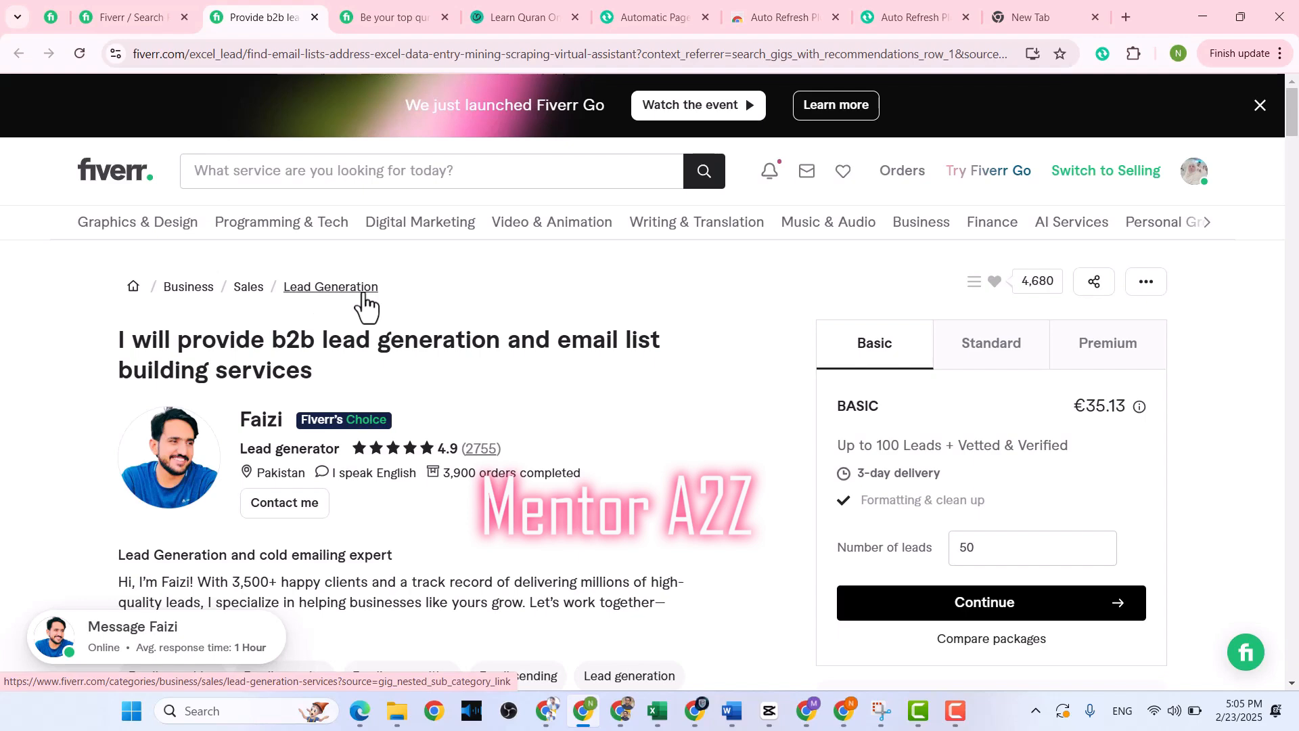
Examine the competitor gig's description, portfolio, package comparison, FAQ, reviews and related tags
scroll(314, 338, down, 5)
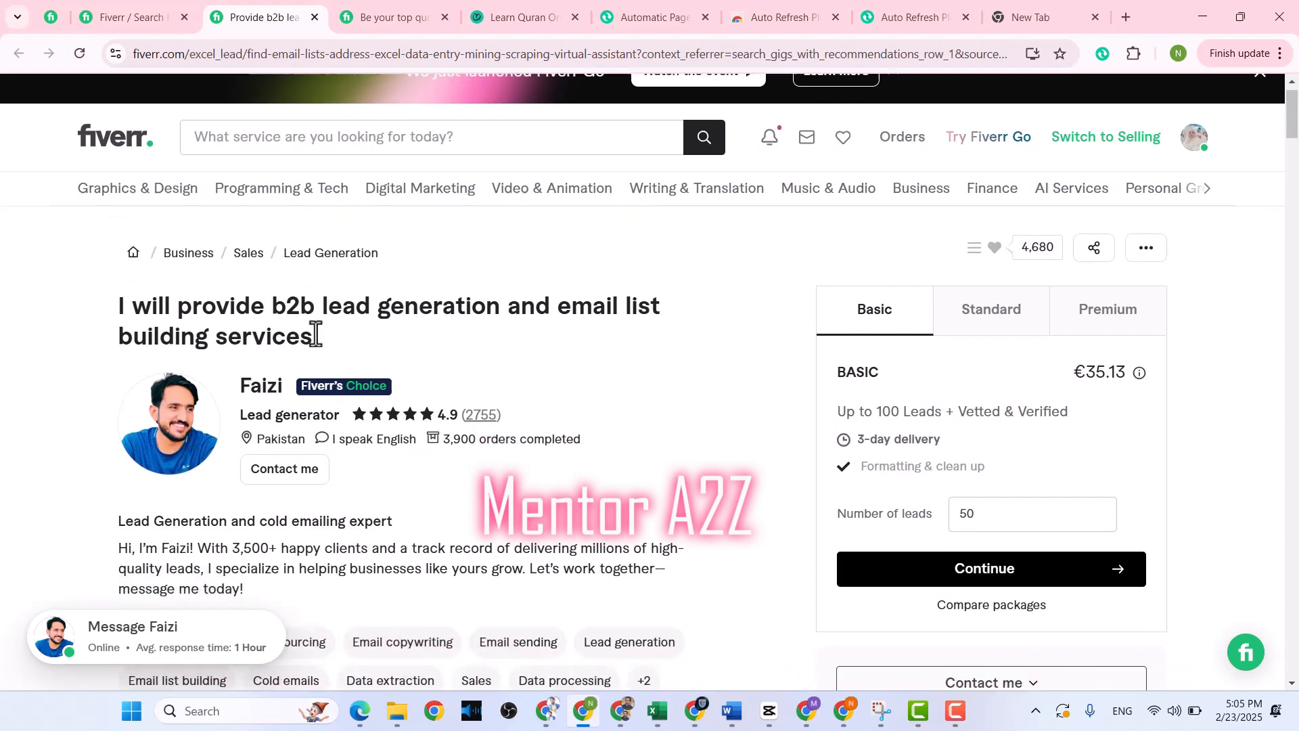
scroll(315, 347, down, 2)
scroll(314, 344, up, 2)
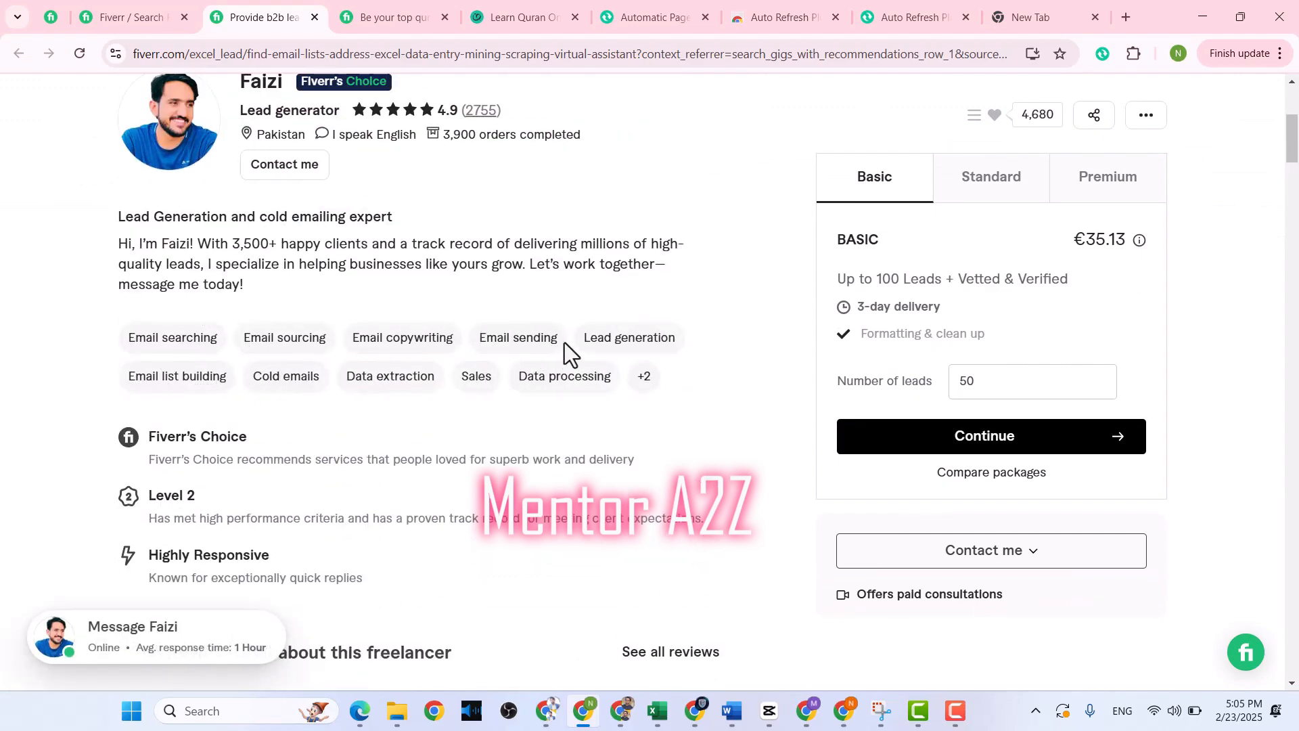
scroll(552, 367, down, 7)
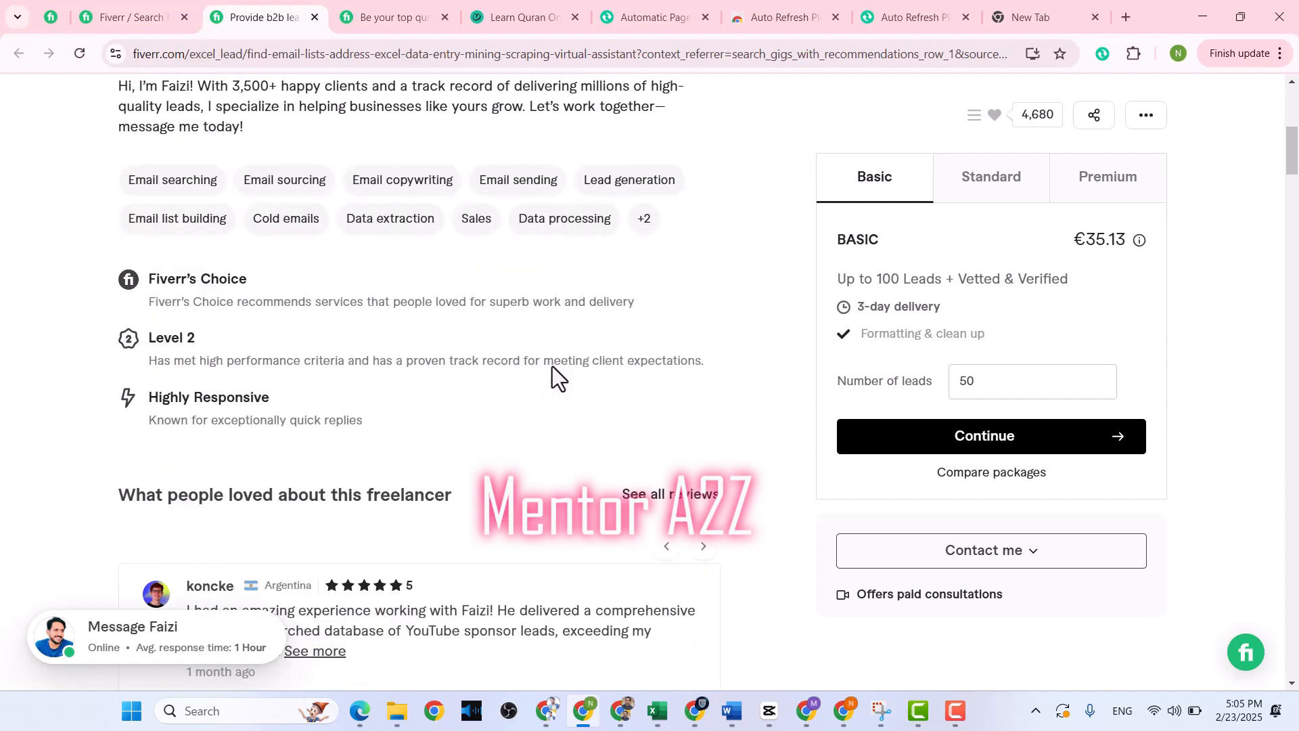
scroll(552, 367, down, 2)
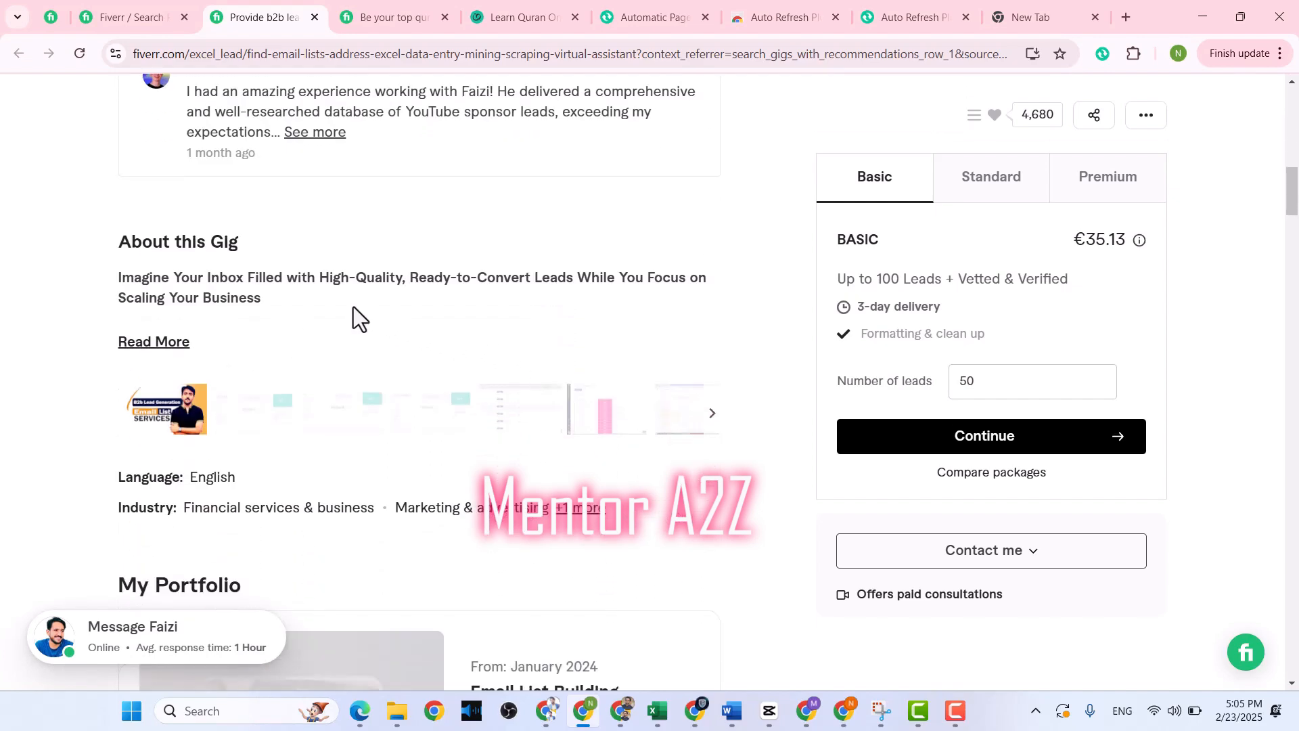
scroll(374, 296, down, 5)
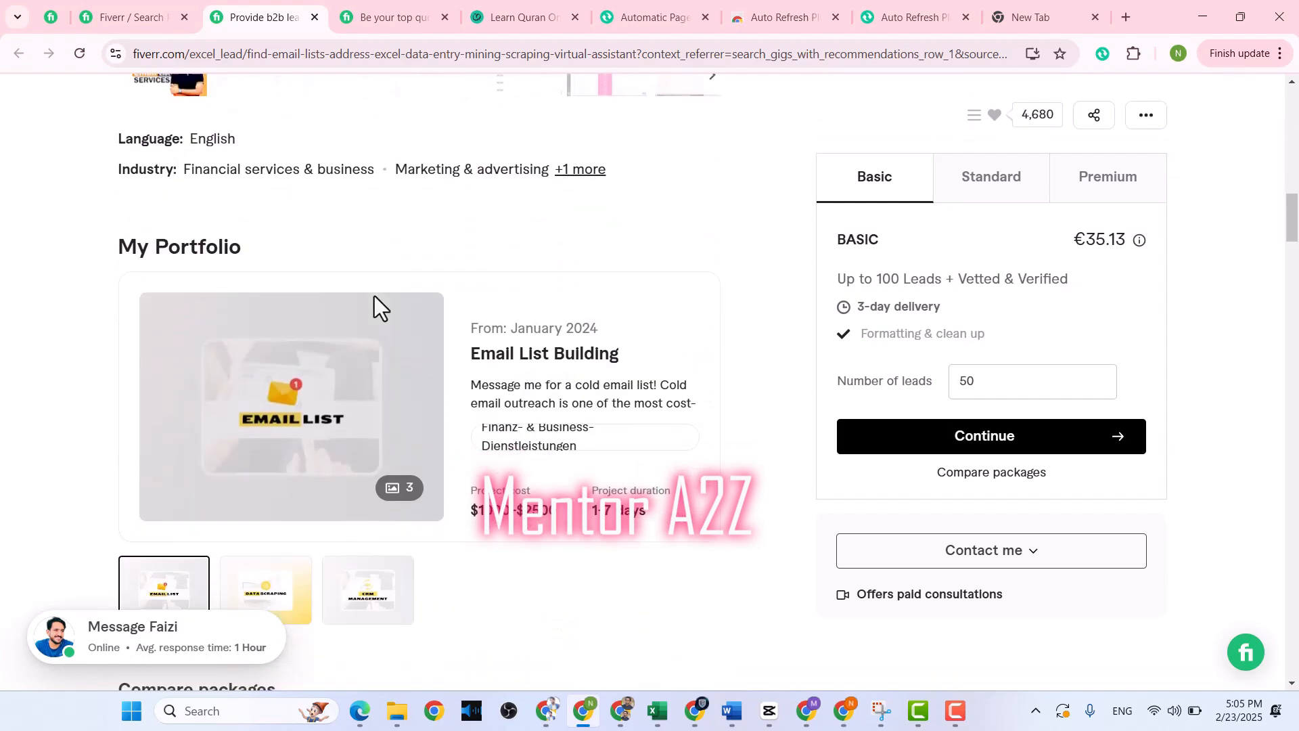
scroll(375, 295, down, 15)
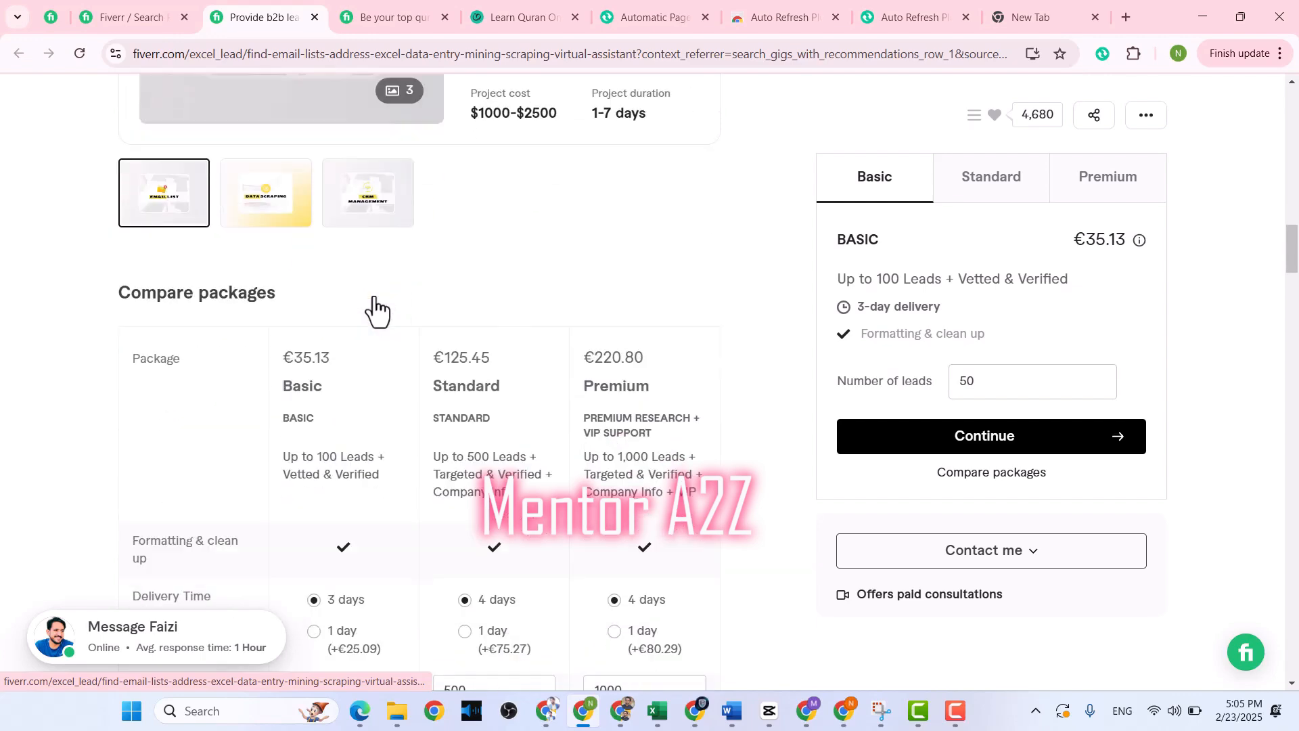
scroll(374, 295, down, 10)
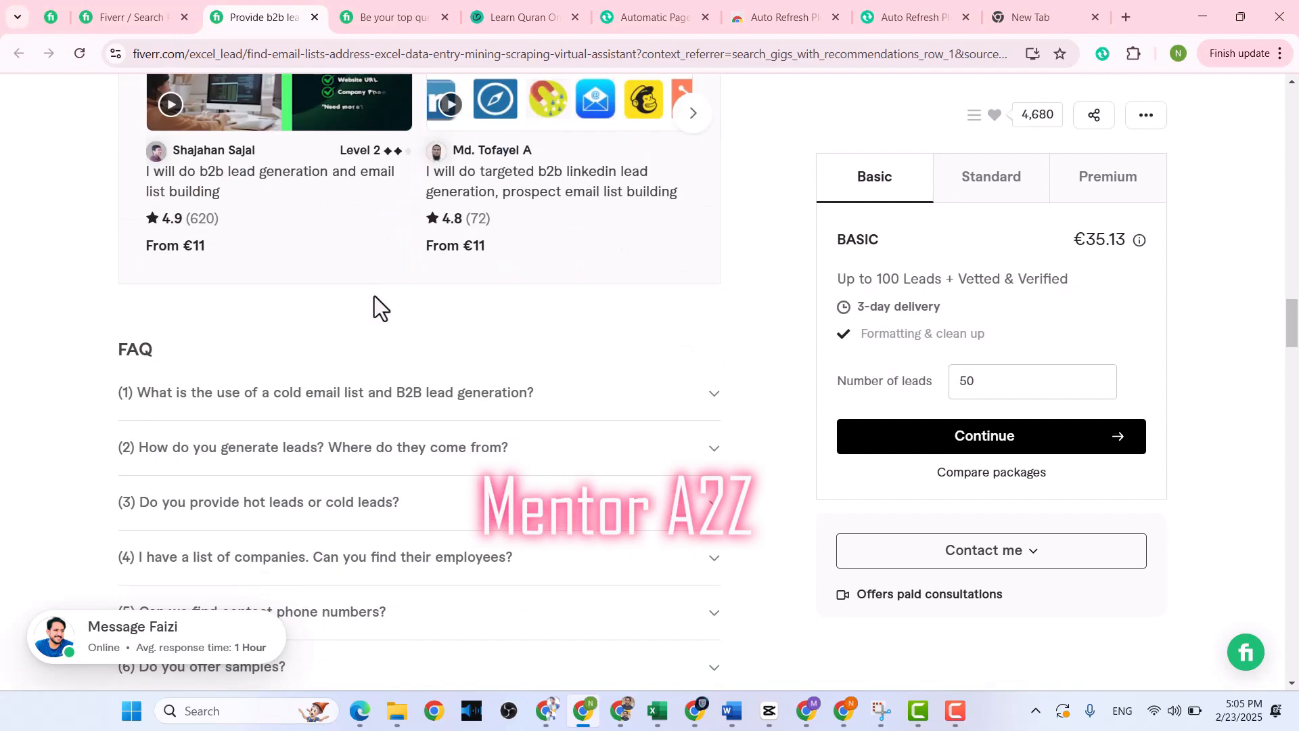
scroll(375, 295, up, 3)
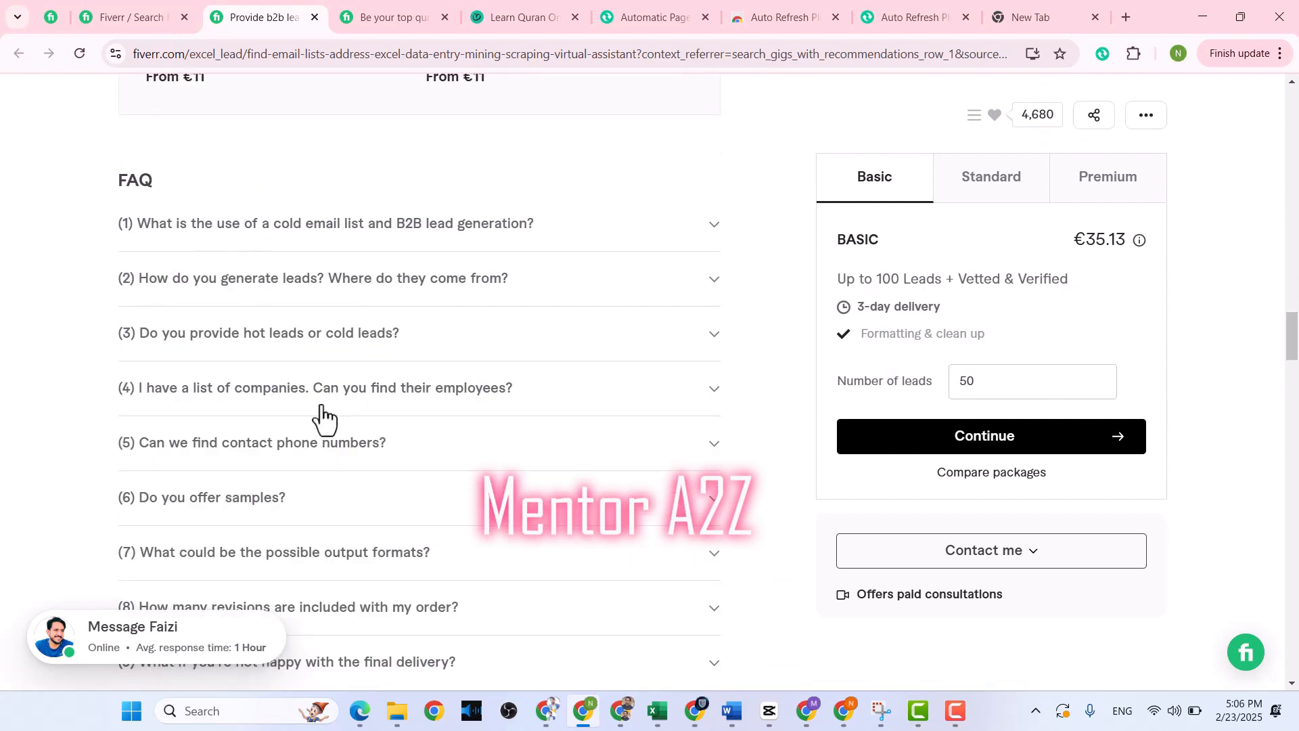
scroll(362, 484, down, 11)
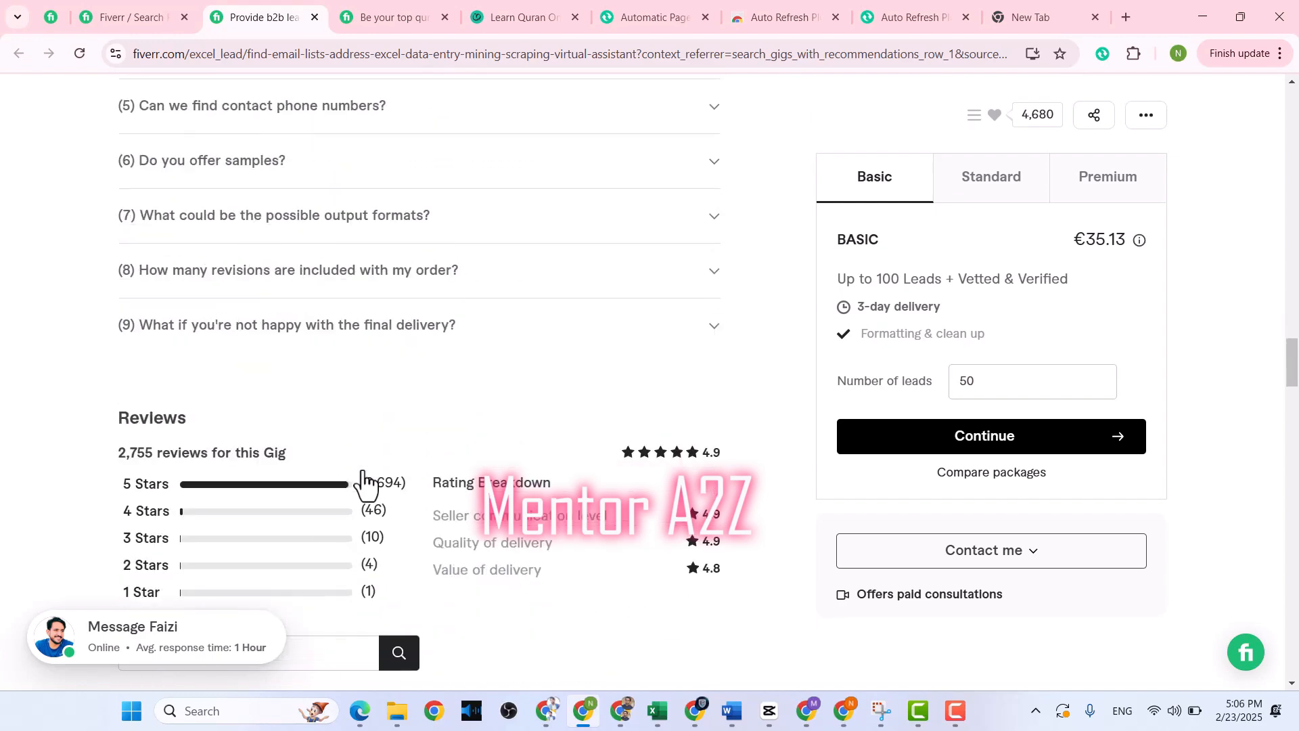
scroll(362, 469, down, 18)
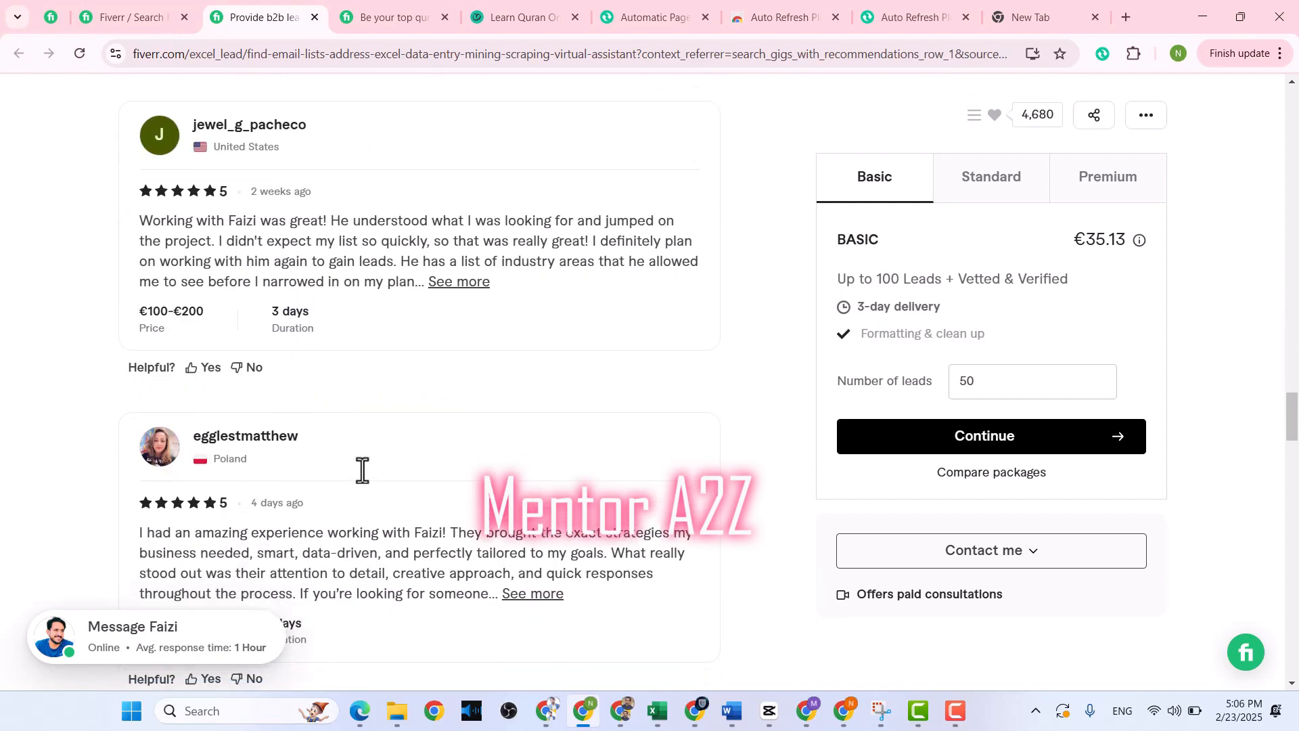
scroll(363, 469, down, 2)
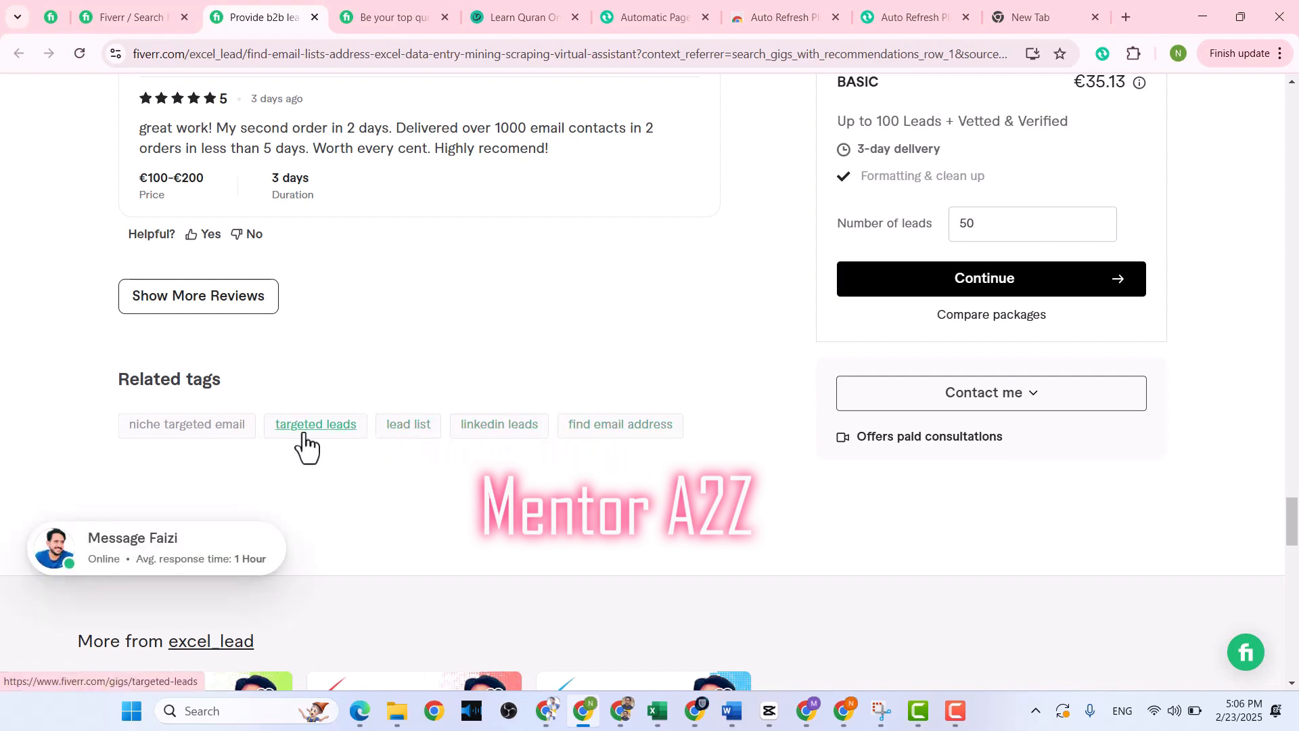
Check the new gig's title field, and compare the competing gig titles in the lead generation search results
click(52, 20)
click(490, 424)
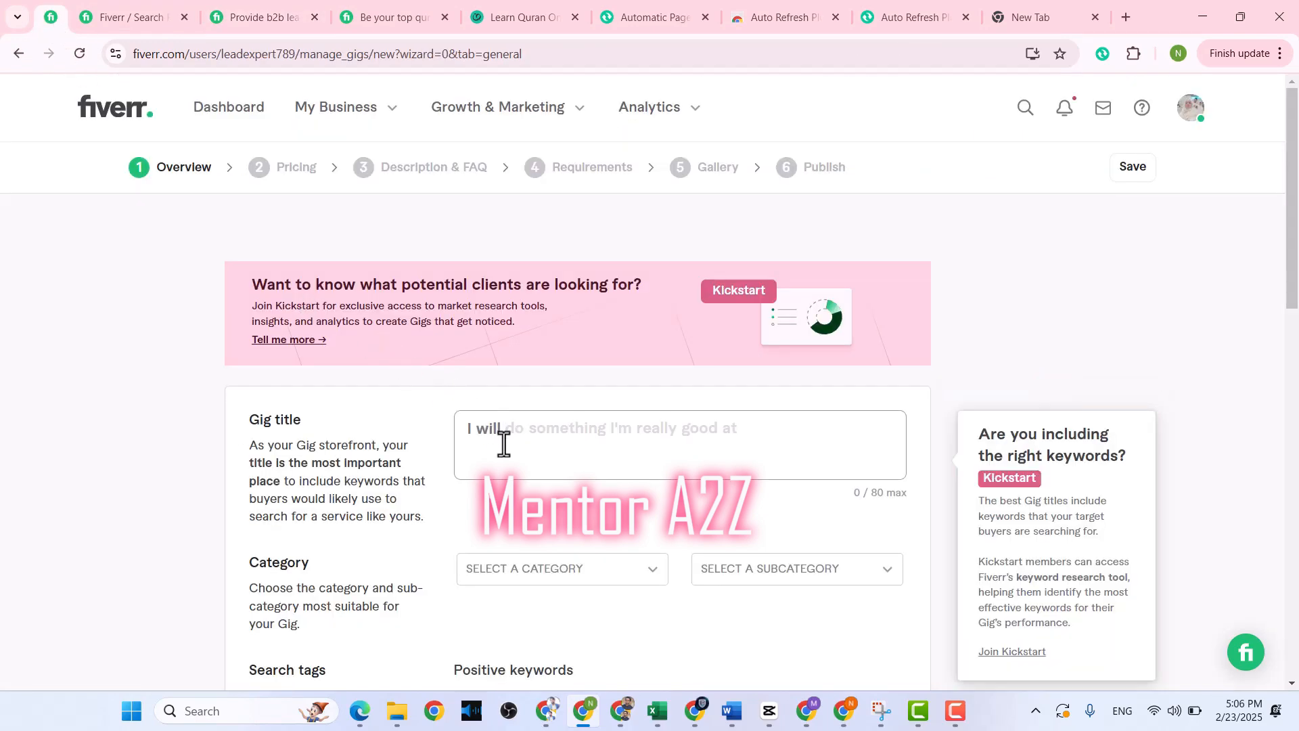
click(130, 16)
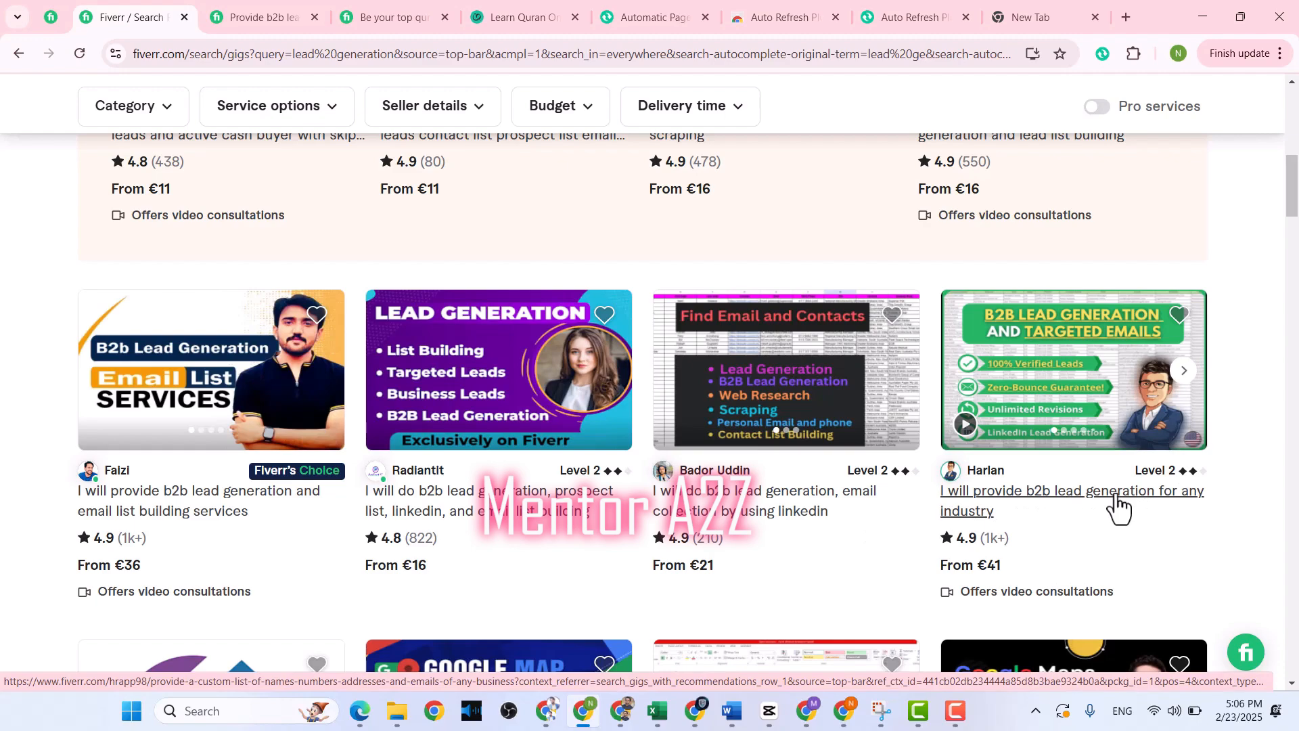
scroll(621, 488, down, 2)
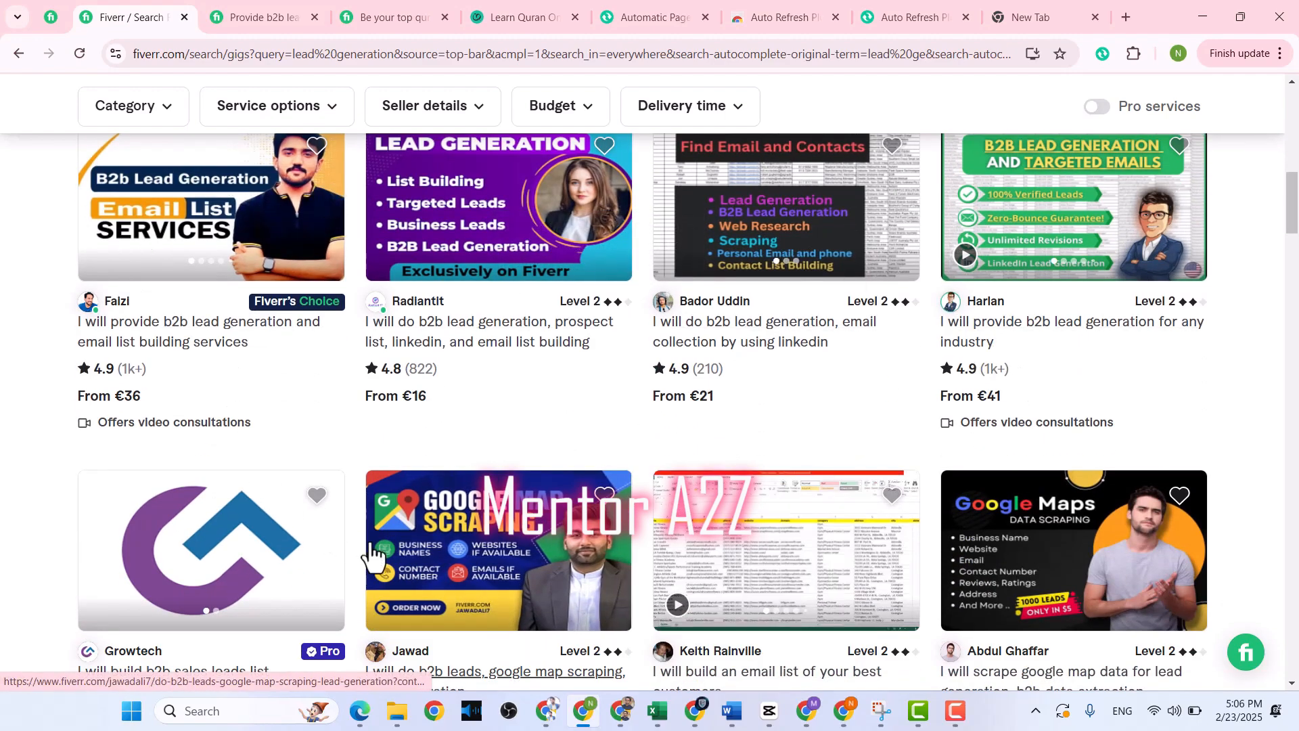
scroll(371, 554, down, 1)
scroll(371, 555, down, 1)
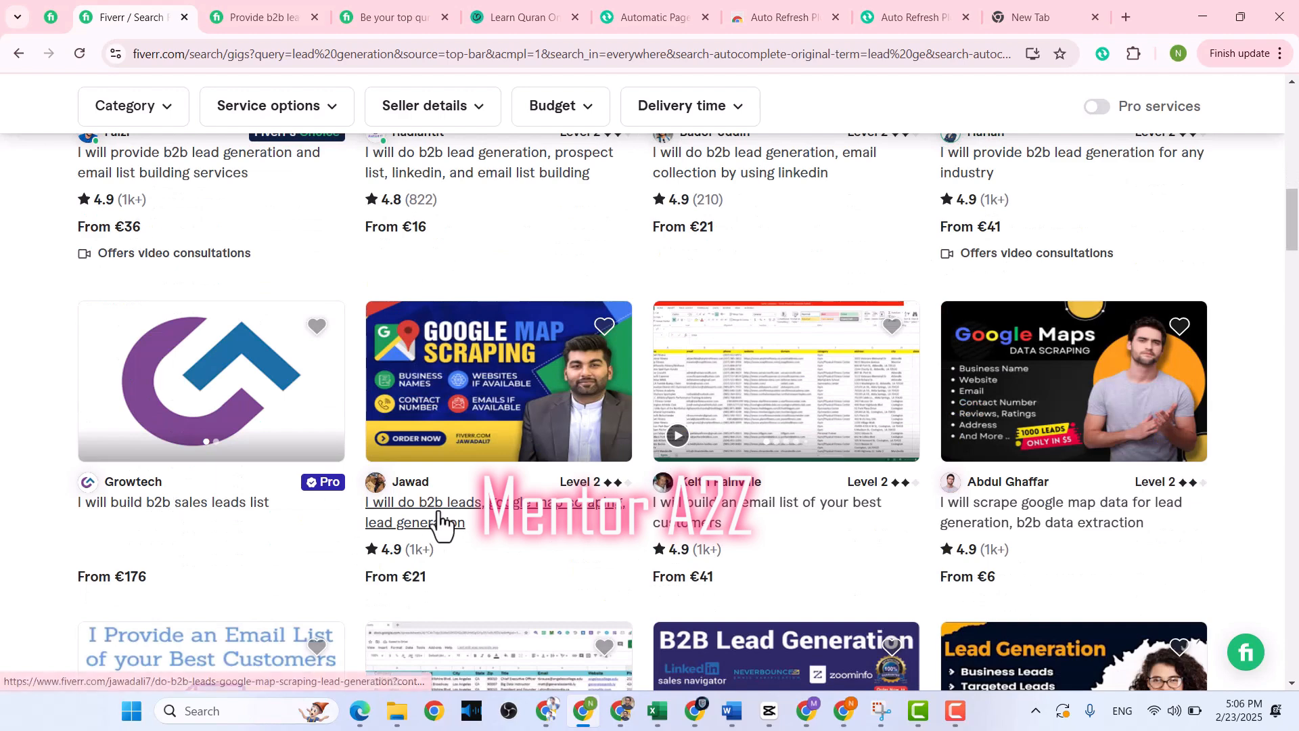
Switch to the new gig form and enter the gig title "do lead generation, prospect list and data collection for you"
click(45, 15)
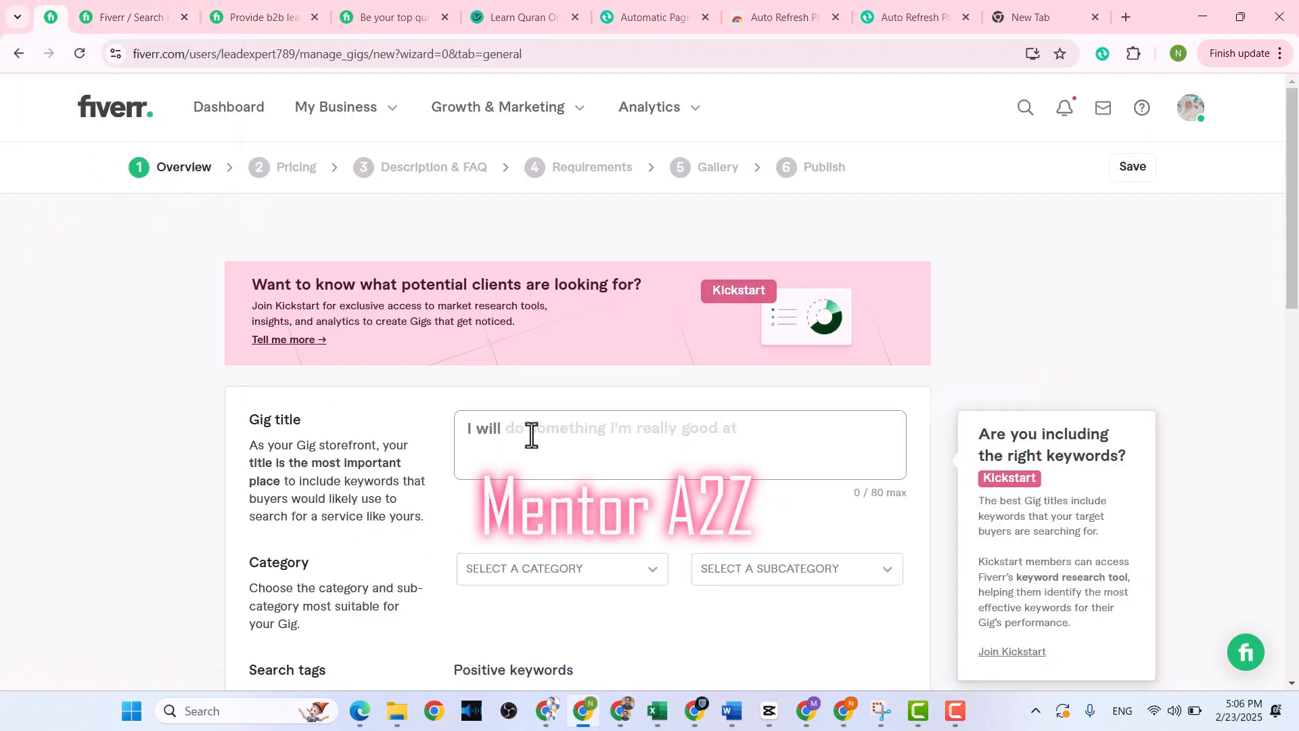
text(do lea)
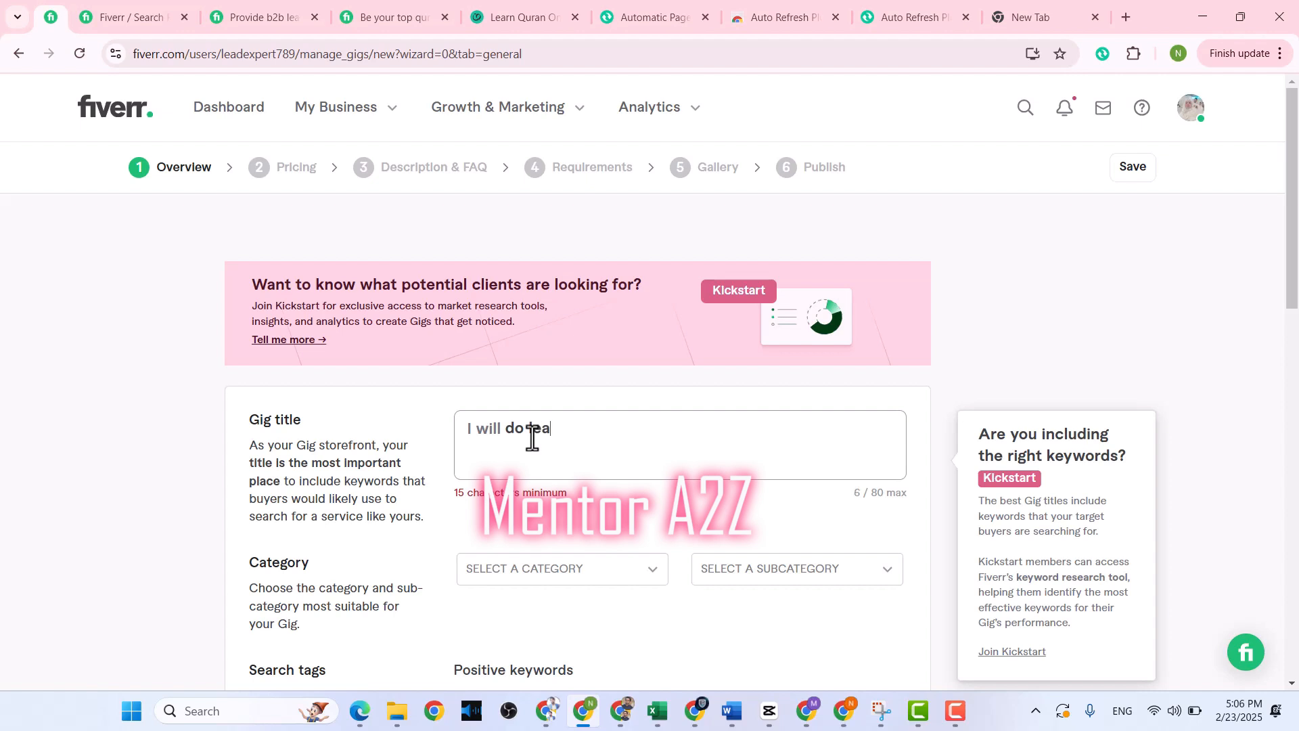
text(d generation,)
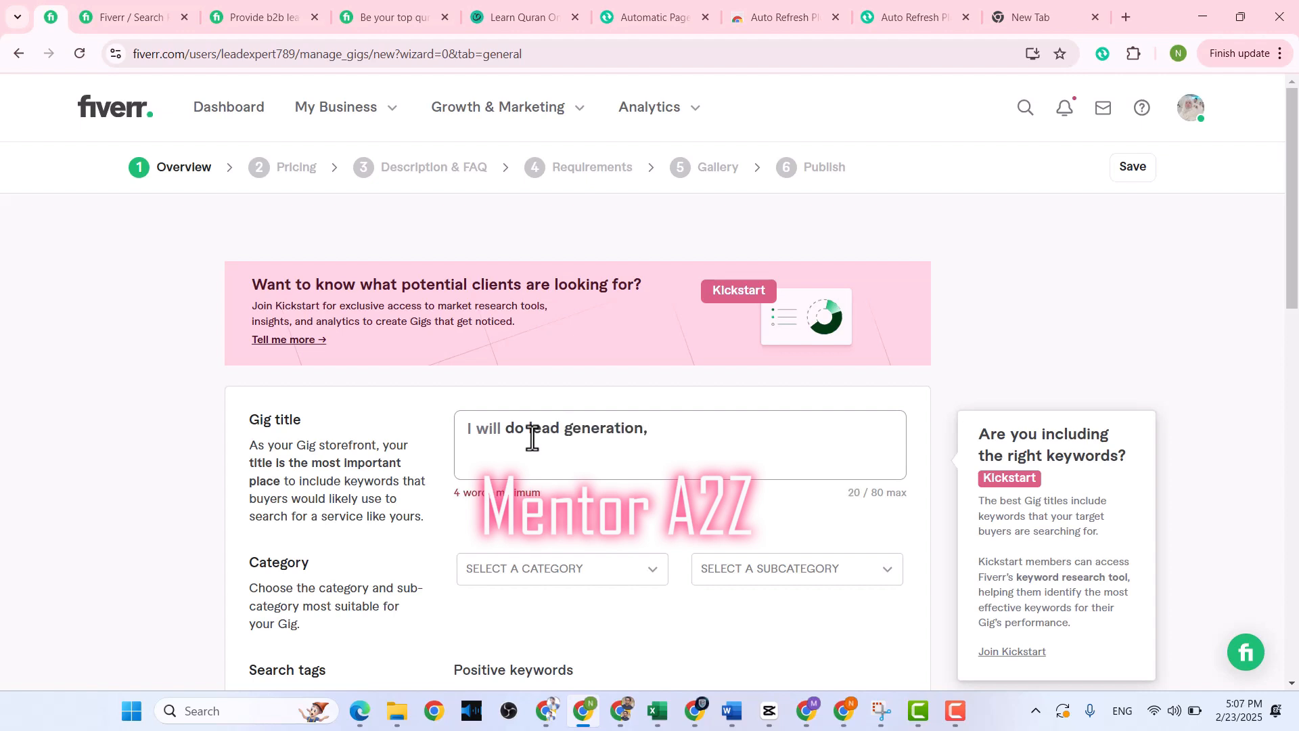
text( prospect list and data)
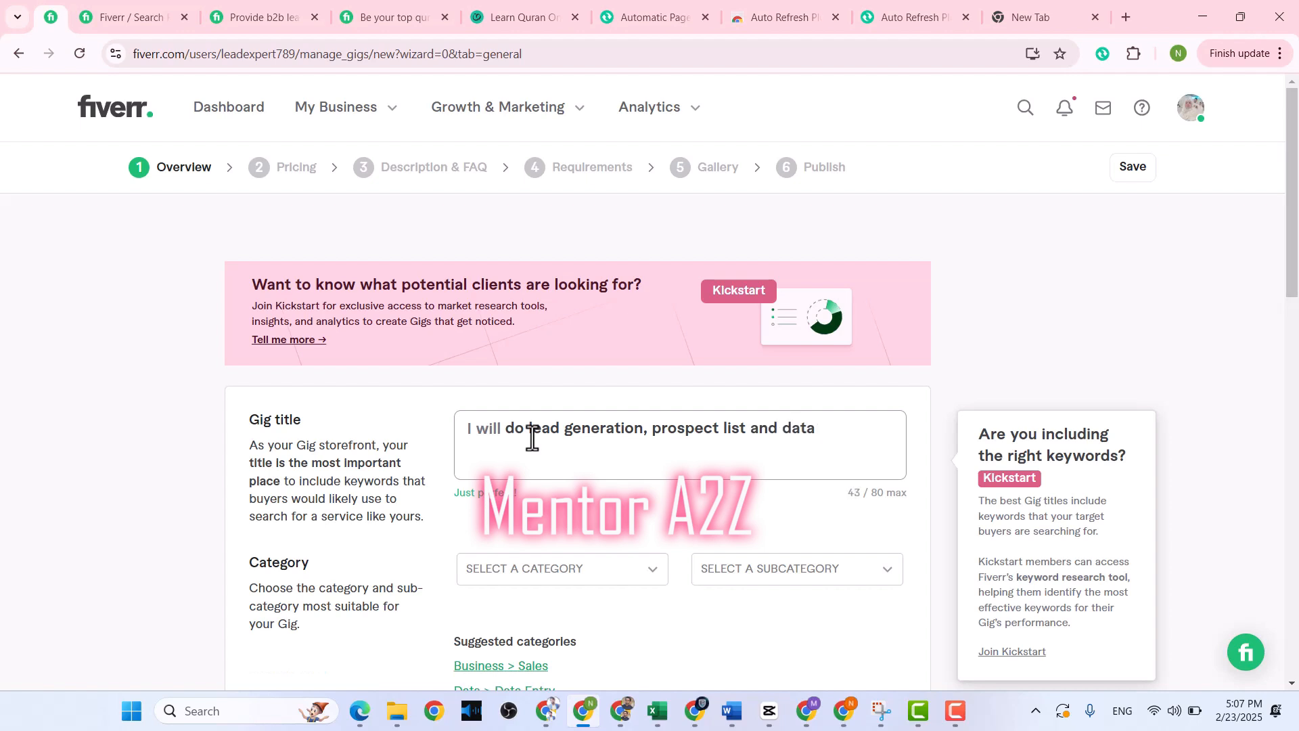
text(collection for you)
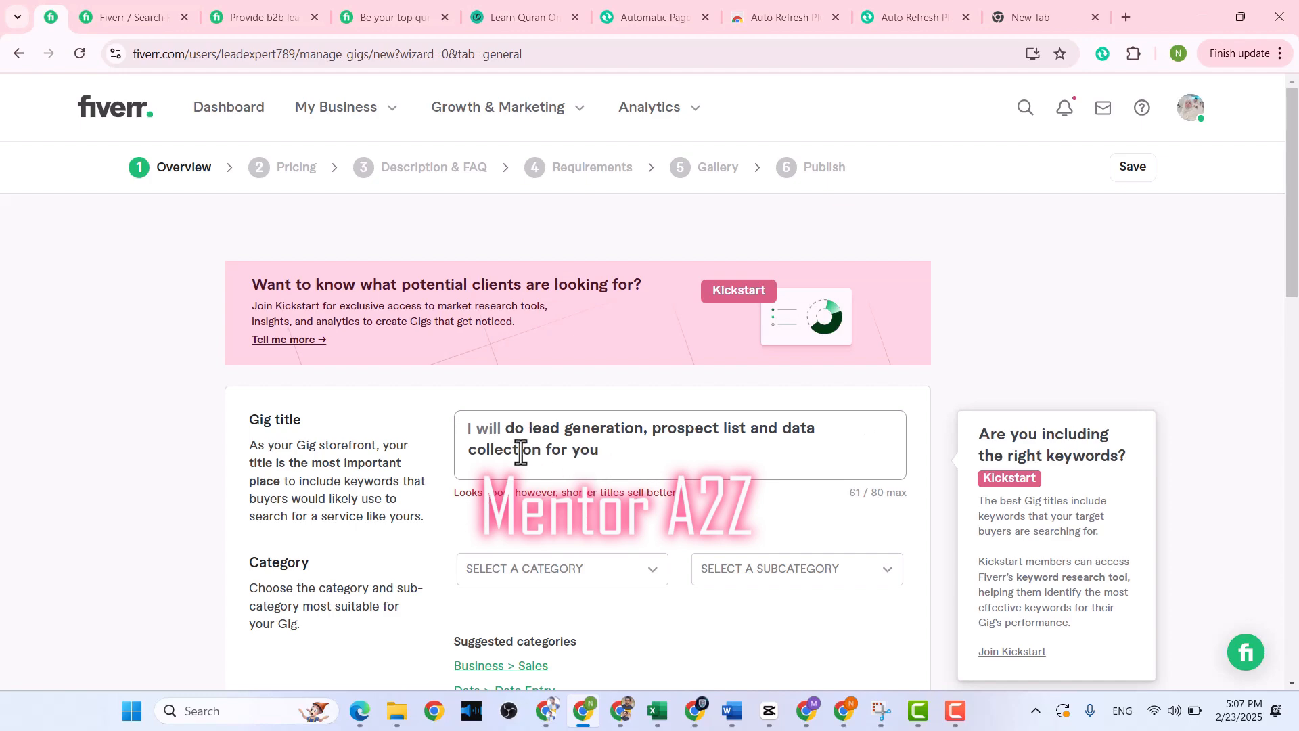
Apply the suggested category Business > Sales to the gig and set the service type to Lead Generation
scroll(516, 449, down, 2)
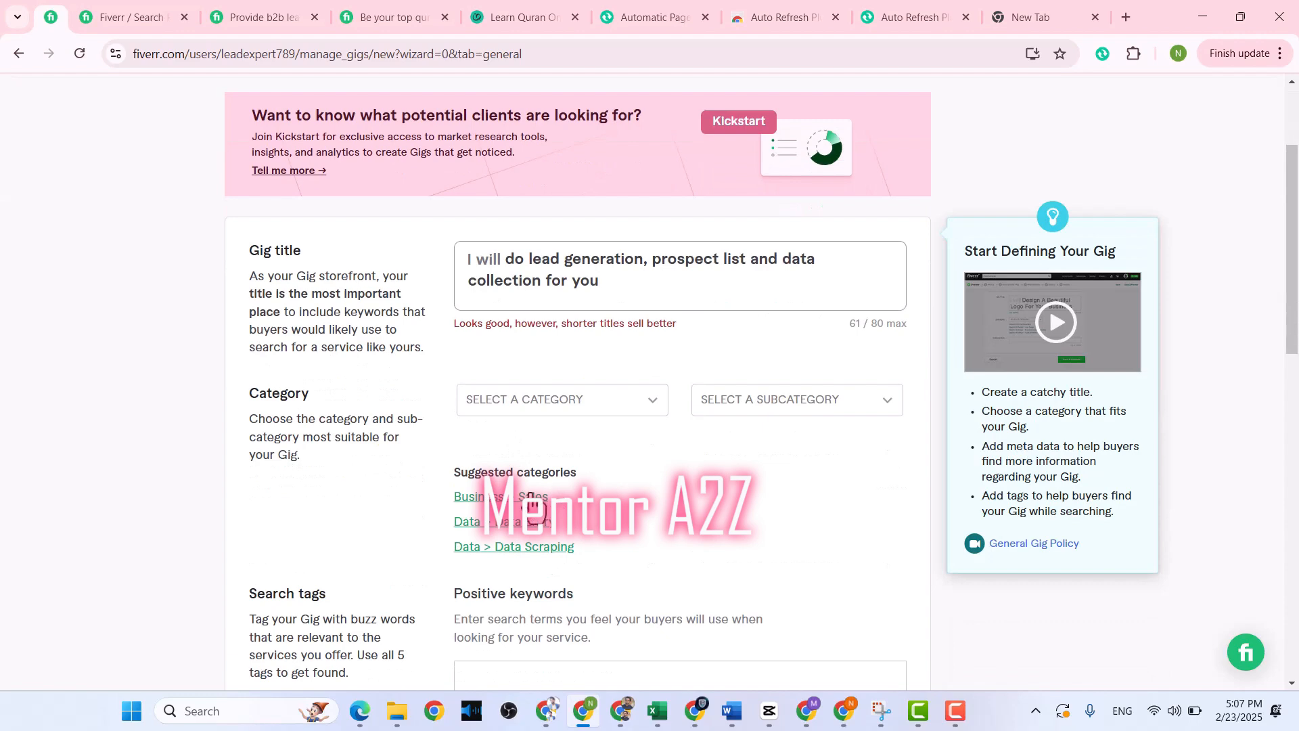
click(532, 499)
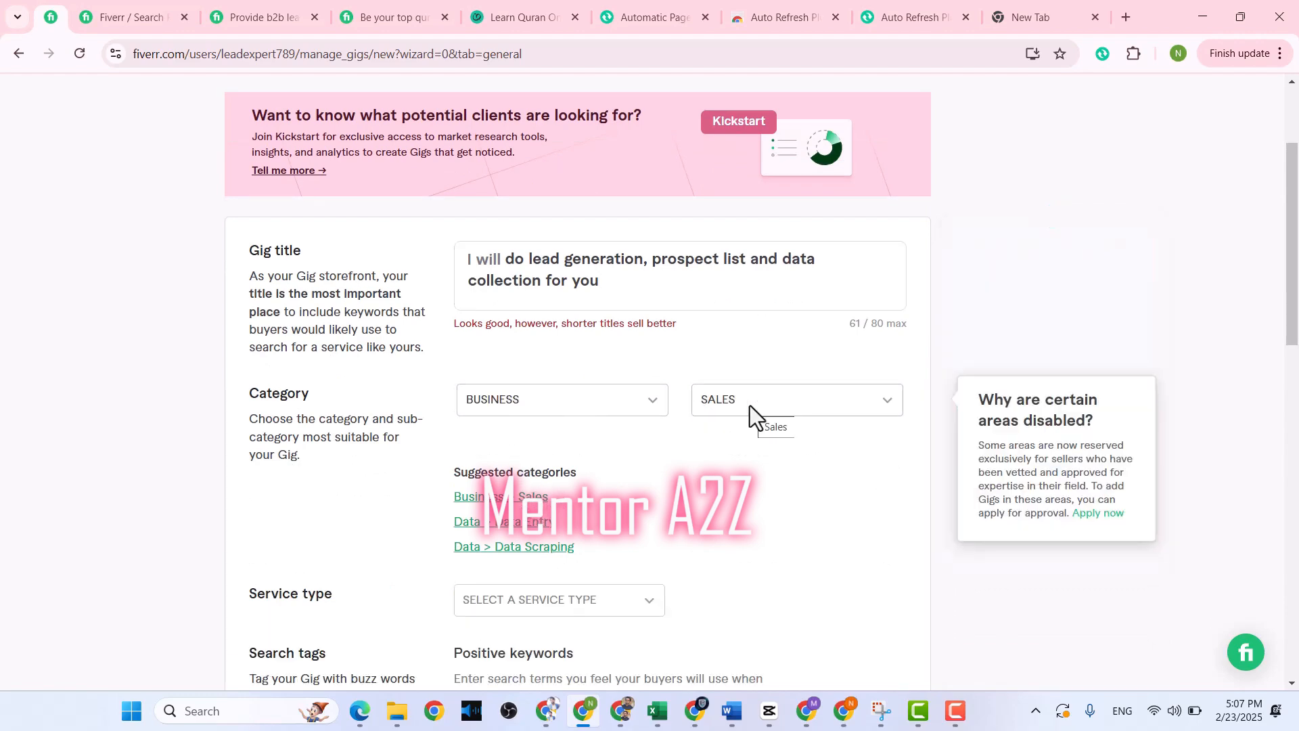
scroll(749, 404, down, 3)
click(633, 431)
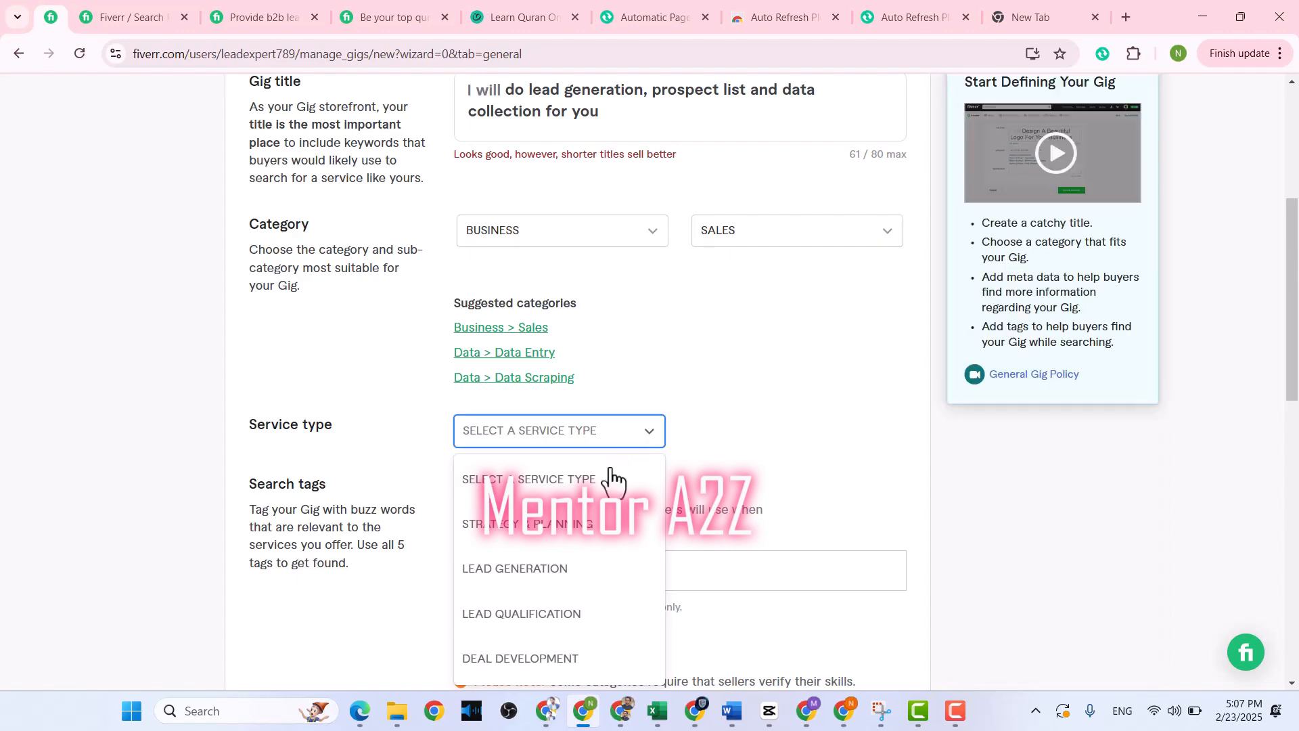
click(550, 569)
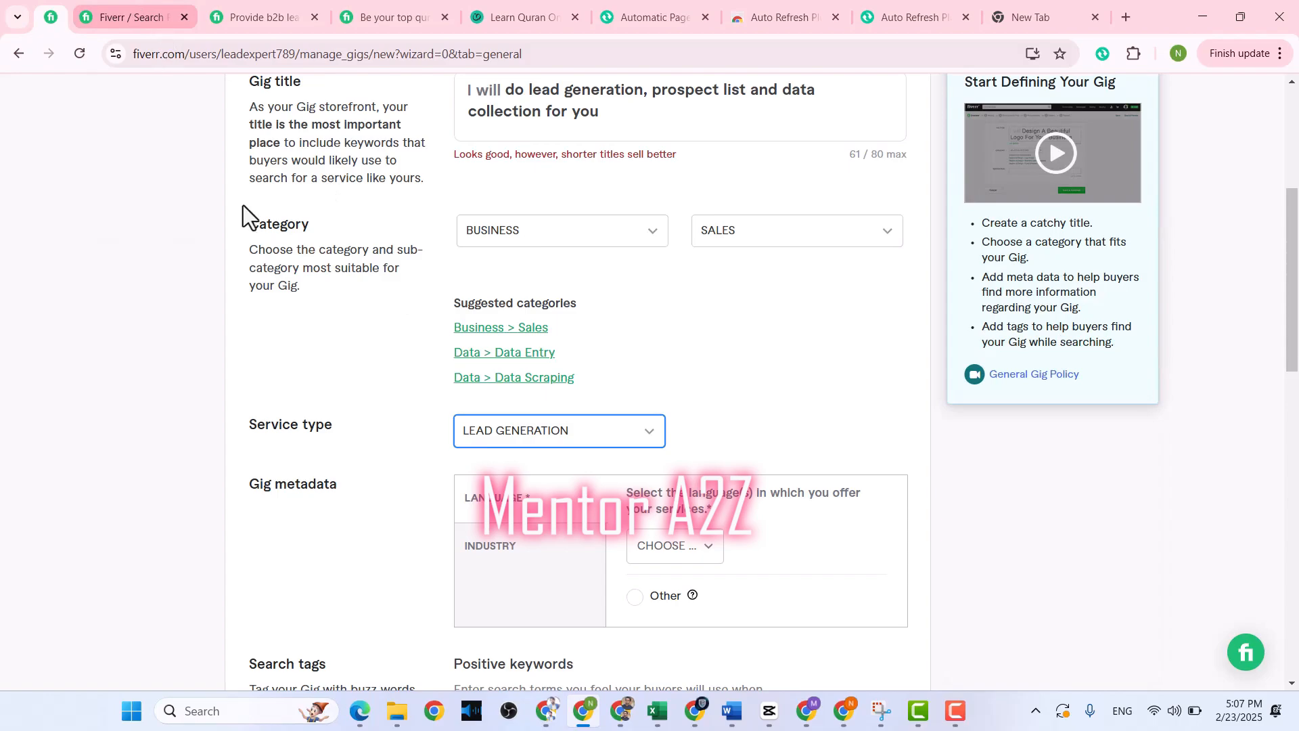
Check the category path above the competing B2B lead generation gig's title, and return to the new gig form
click(154, 23)
scroll(219, 275, up, 12)
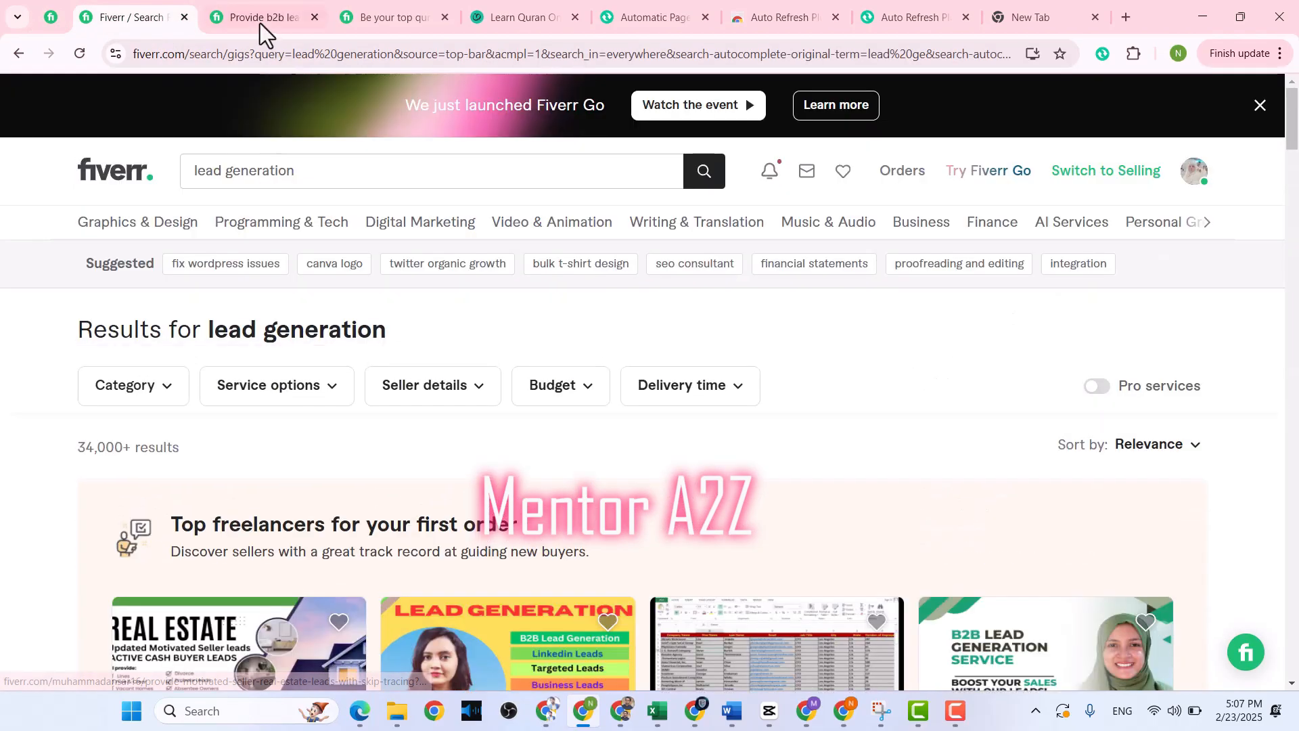
click(260, 23)
scroll(233, 298, up, 10)
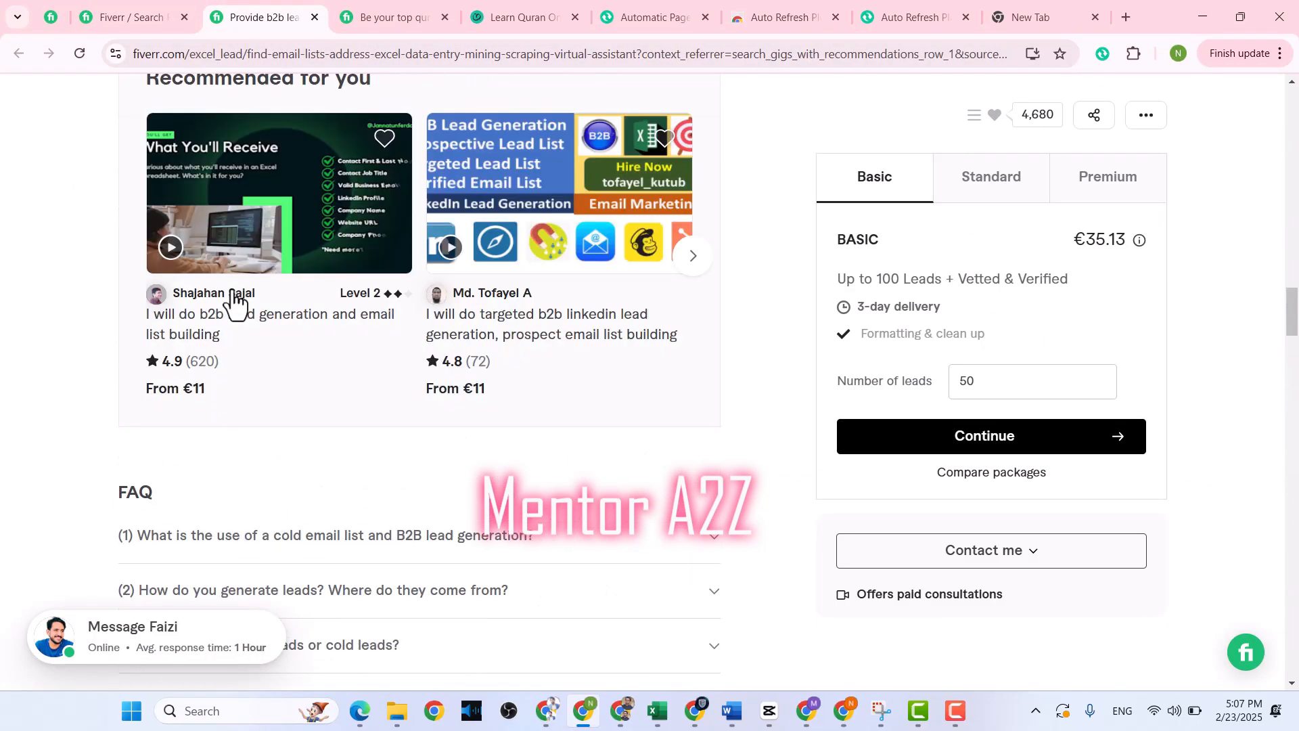
scroll(234, 298, up, 10)
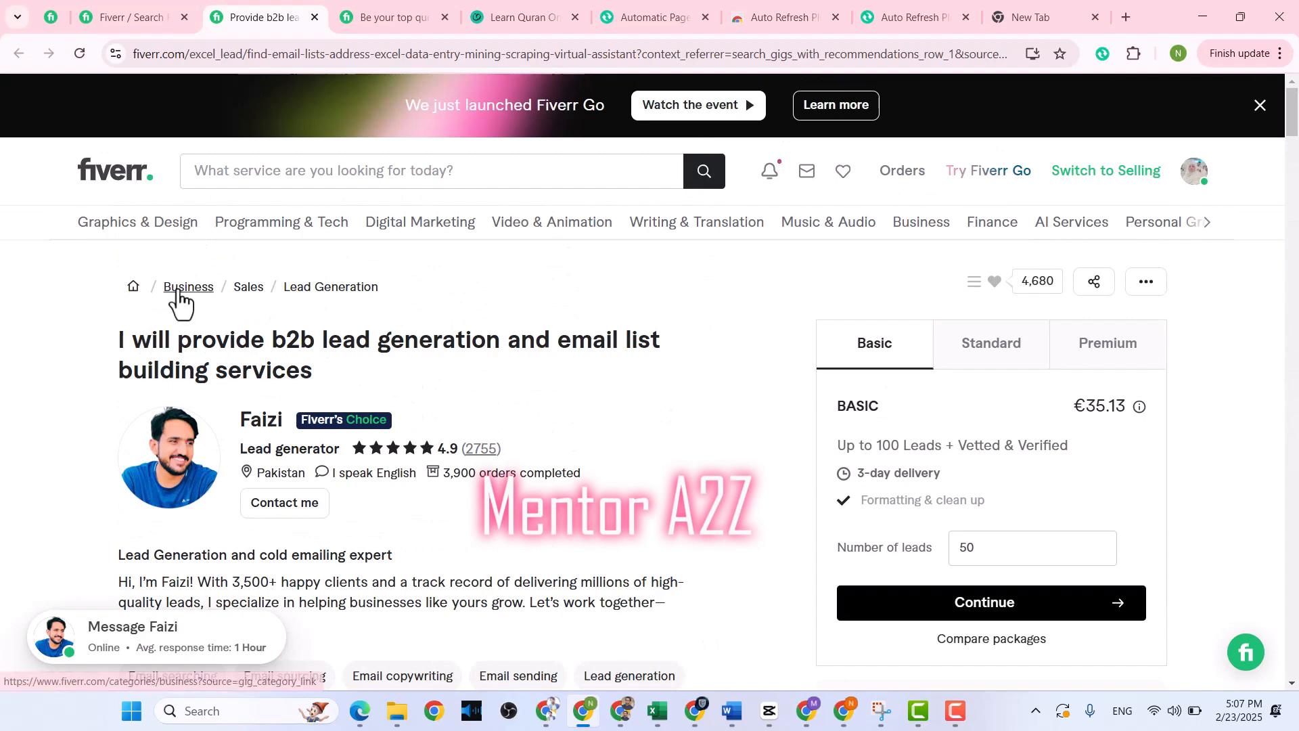
click(103, 19)
click(50, 18)
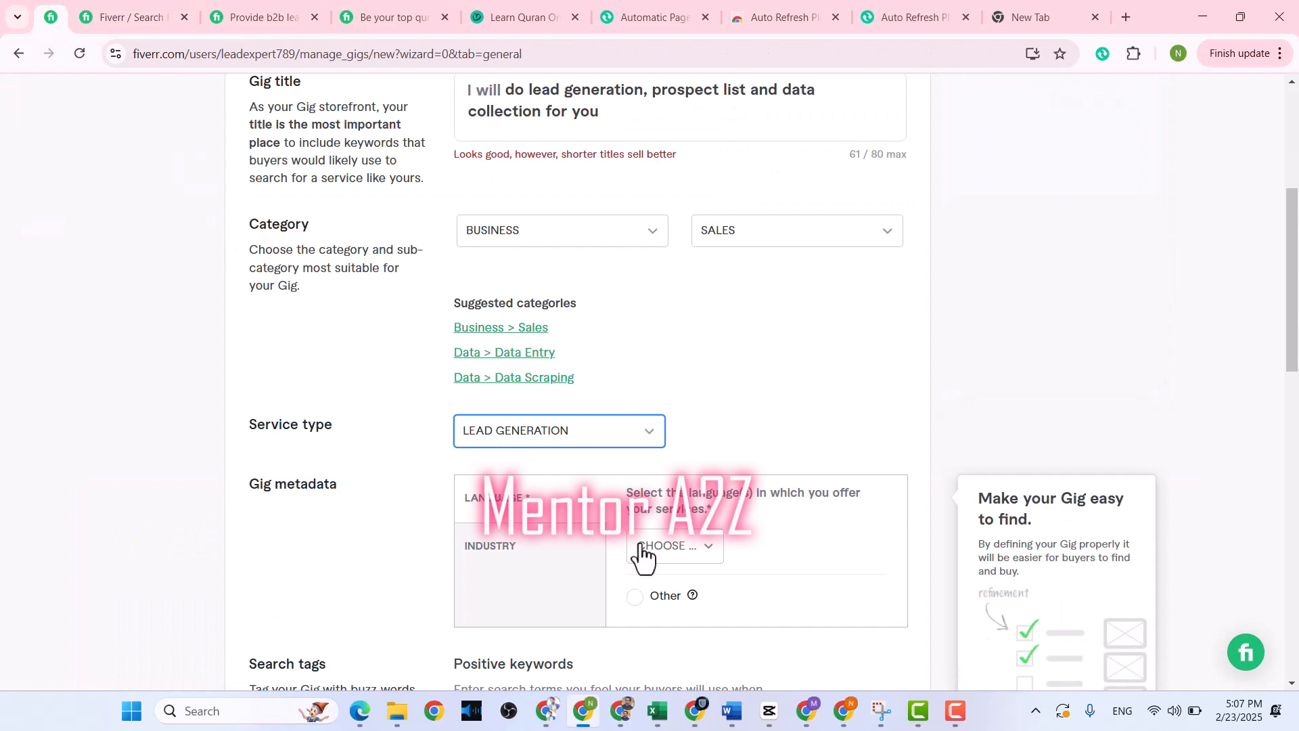
Choose English as the service language in the gig metadata
click(684, 555)
scroll(671, 449, down, 3)
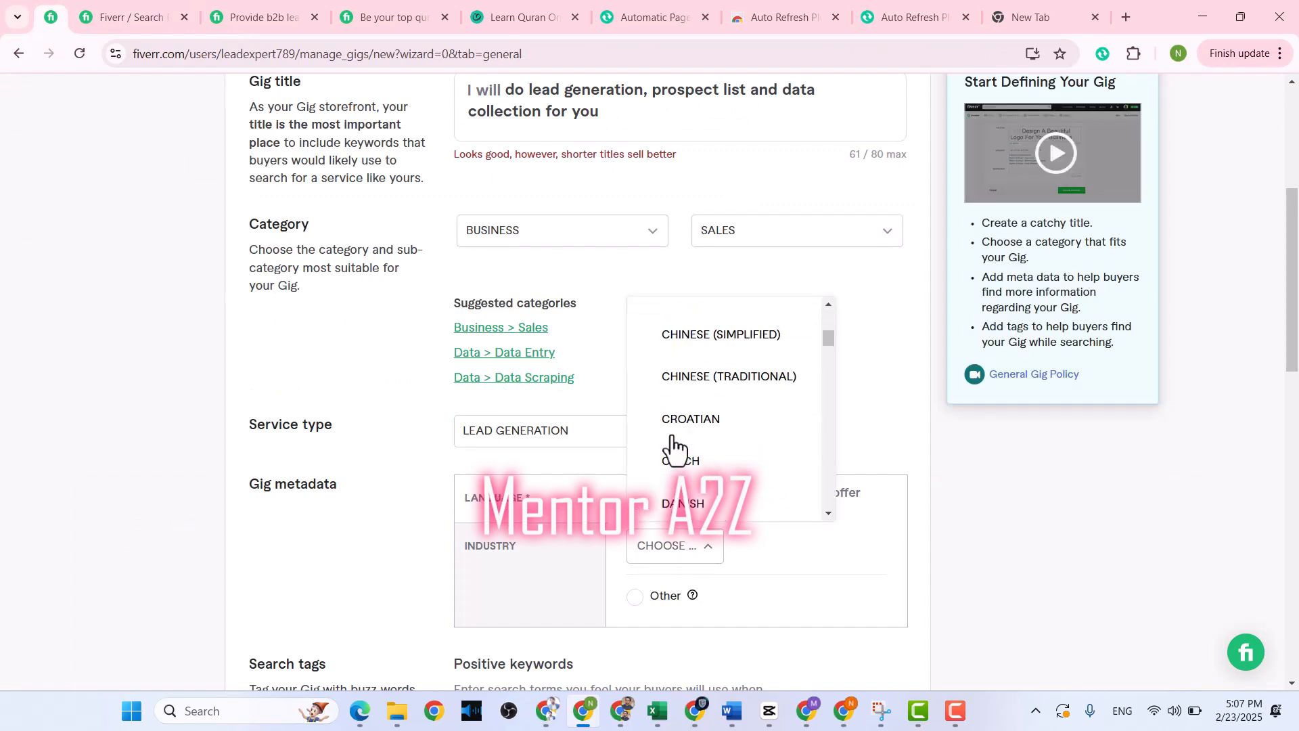
scroll(672, 443, down, 3)
click(675, 420)
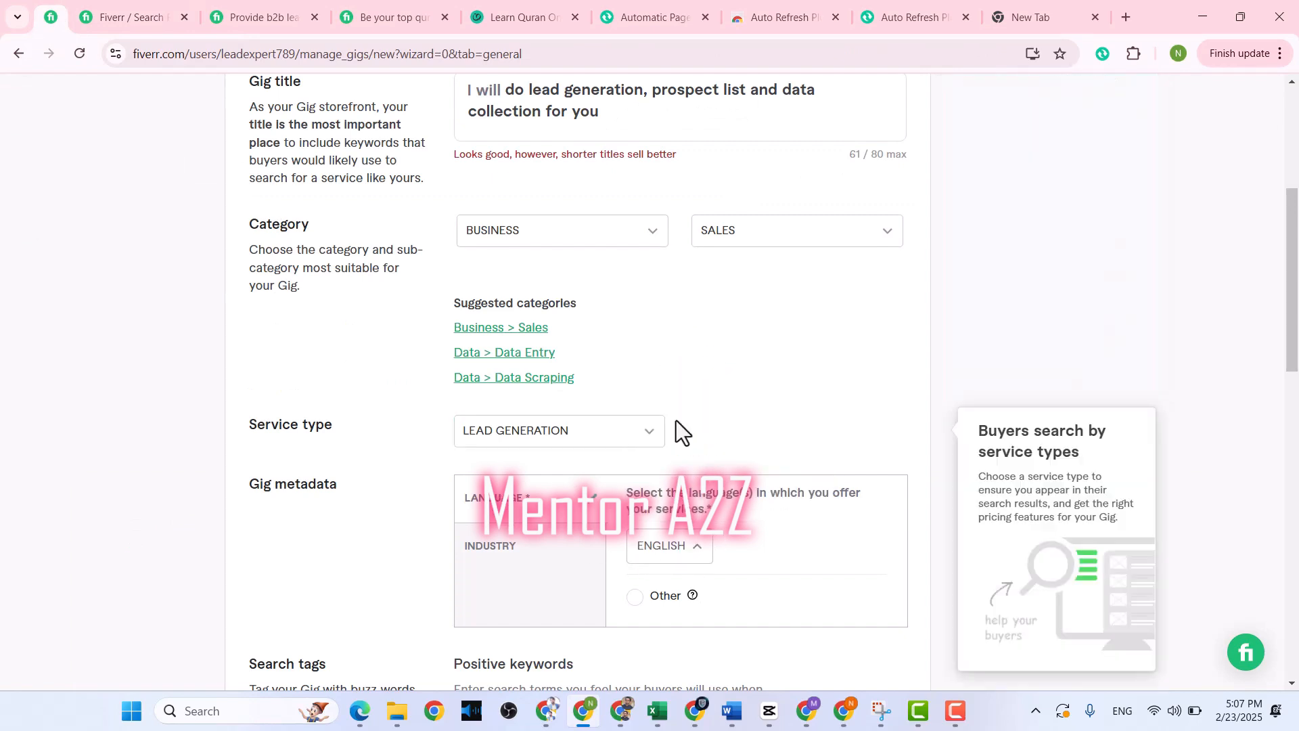
Select Medical & pharmaceutical, Fashion & apparel and Education as the industries in the gig metadata
click(488, 553)
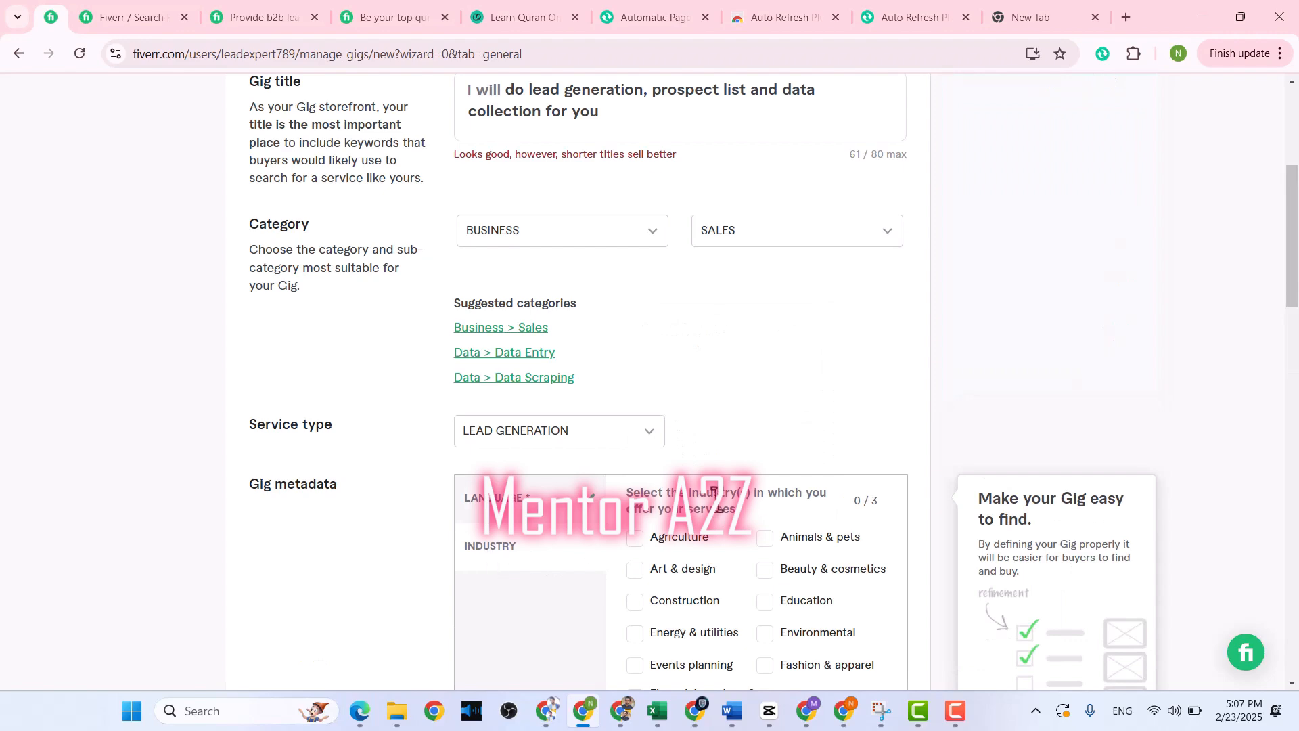
scroll(716, 504, down, 2)
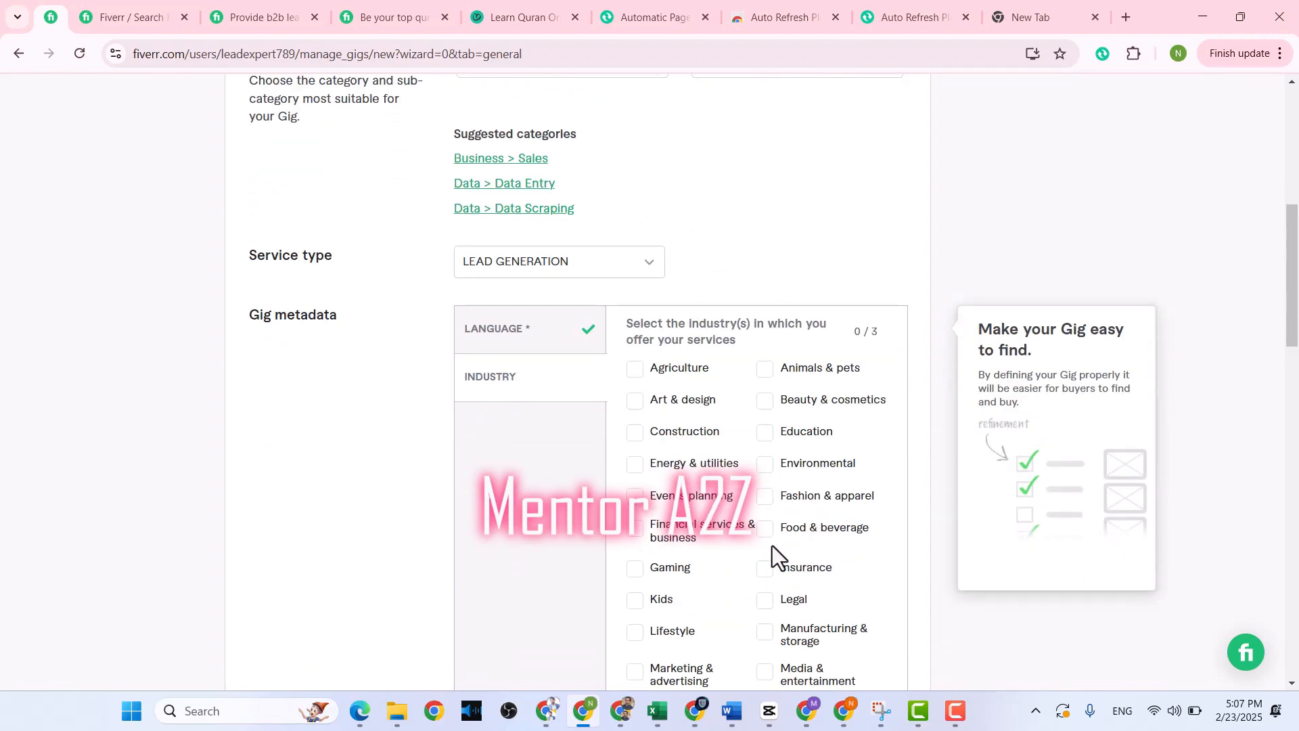
scroll(772, 546, down, 2)
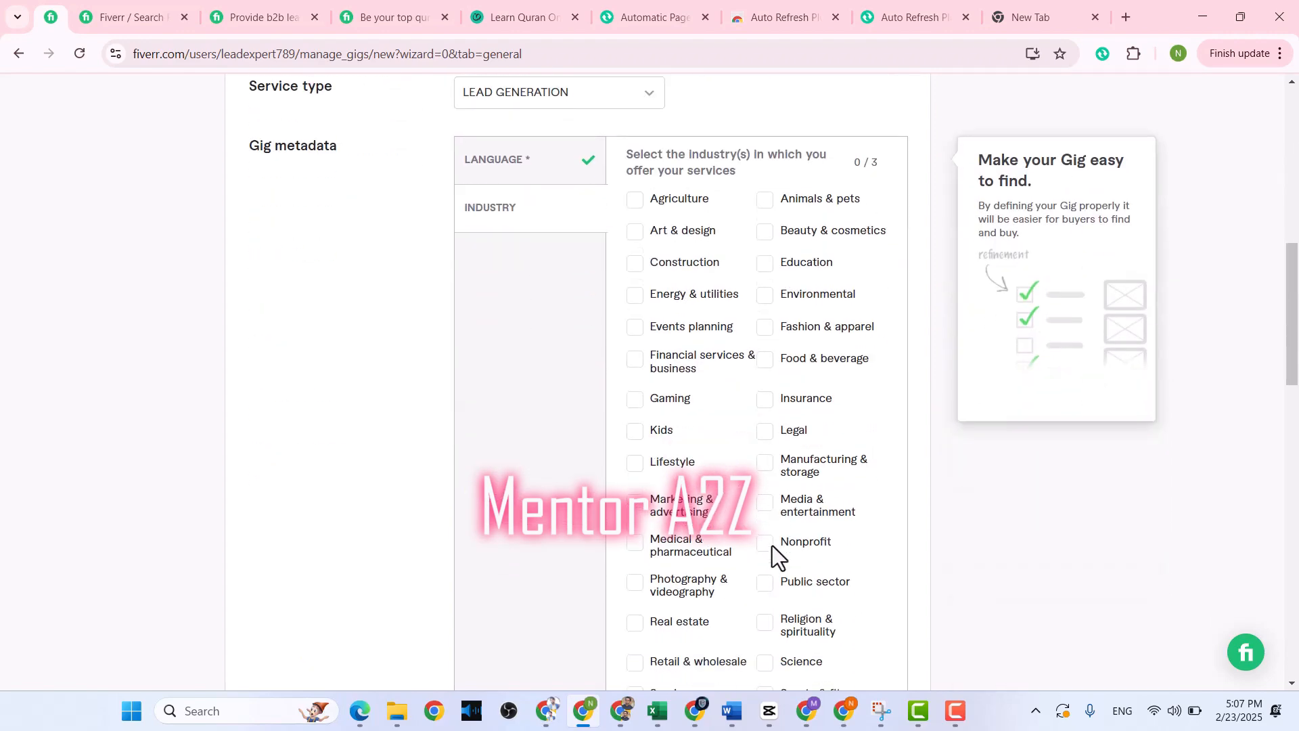
click(636, 543)
click(765, 327)
click(765, 264)
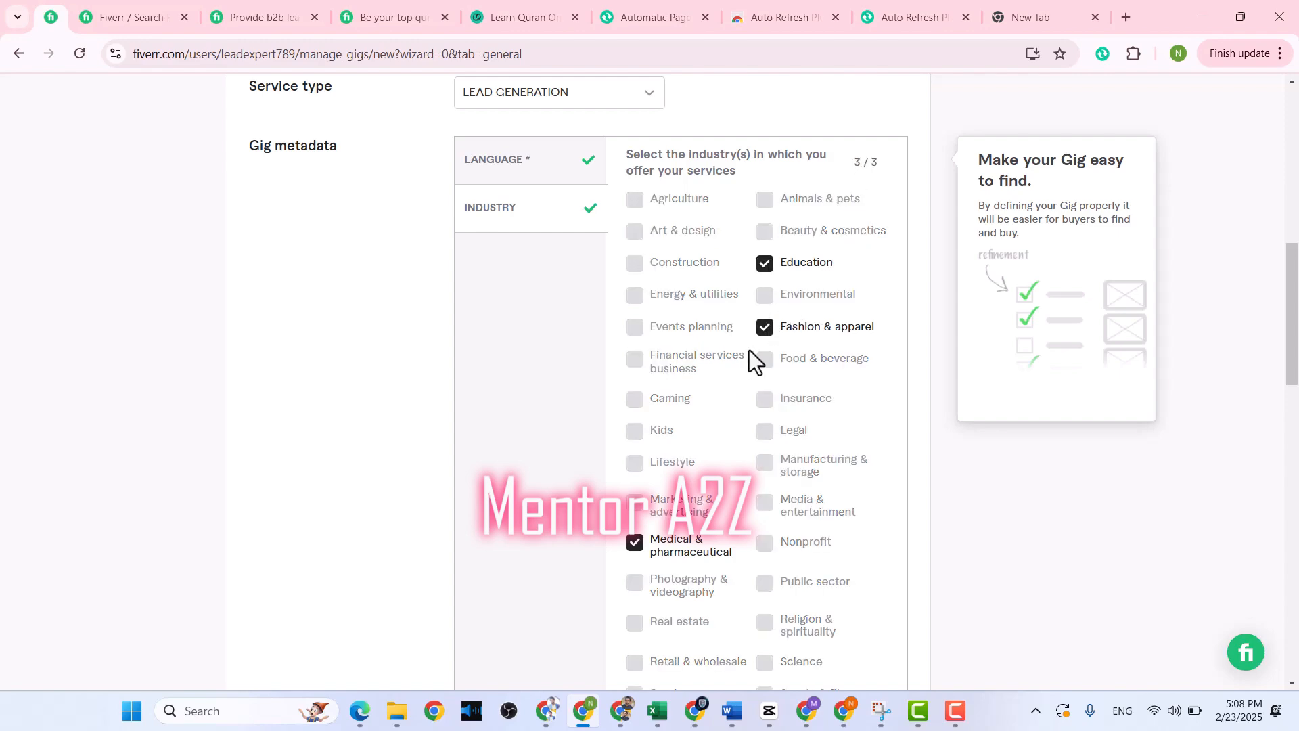
Add the suggested terms "business leads" and "lead generation" as search tags in the positive keywords
scroll(749, 351, down, 6)
scroll(748, 351, down, 2)
click(585, 324)
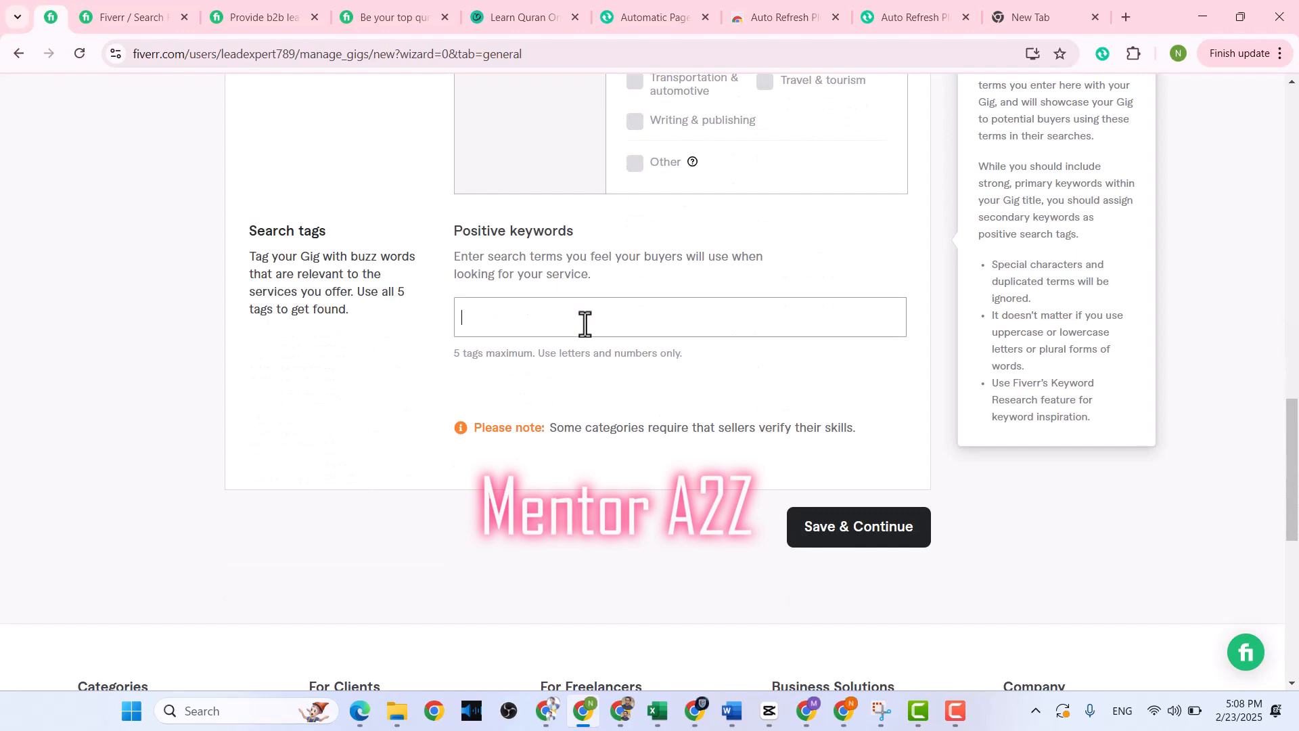
text(lead)
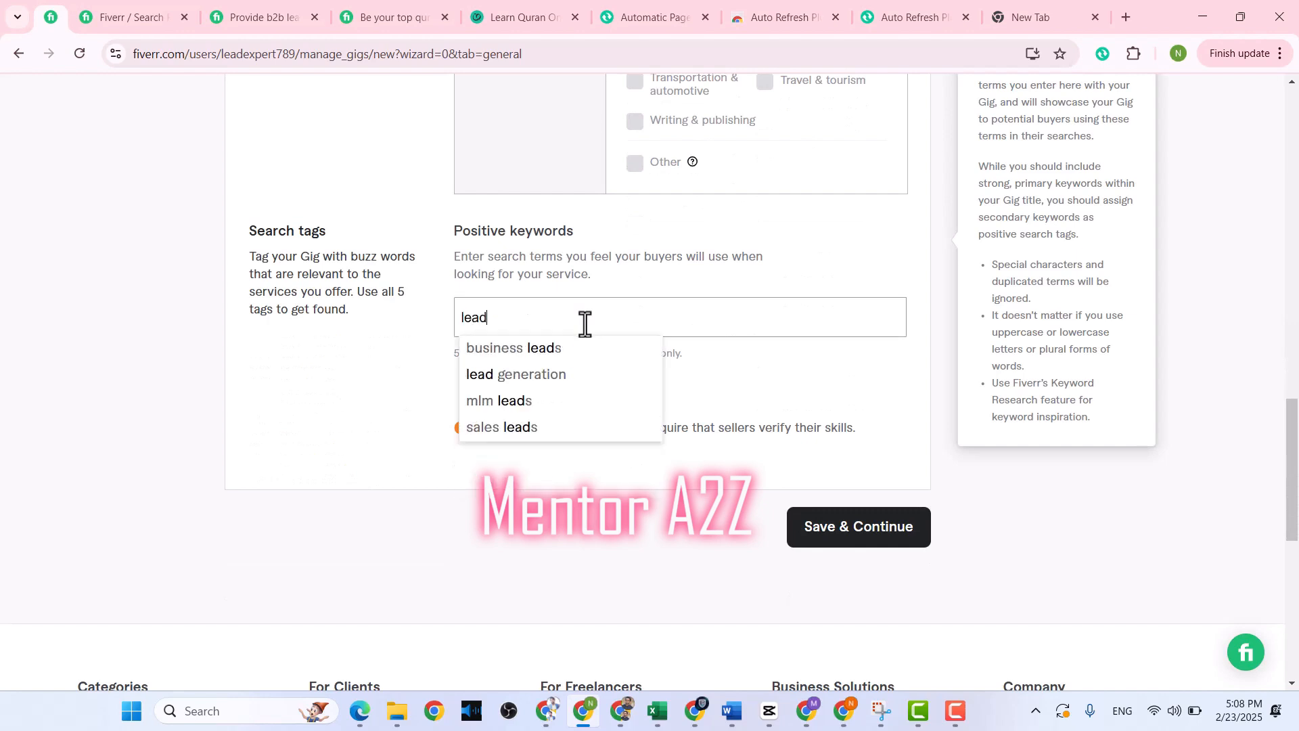
click(568, 349)
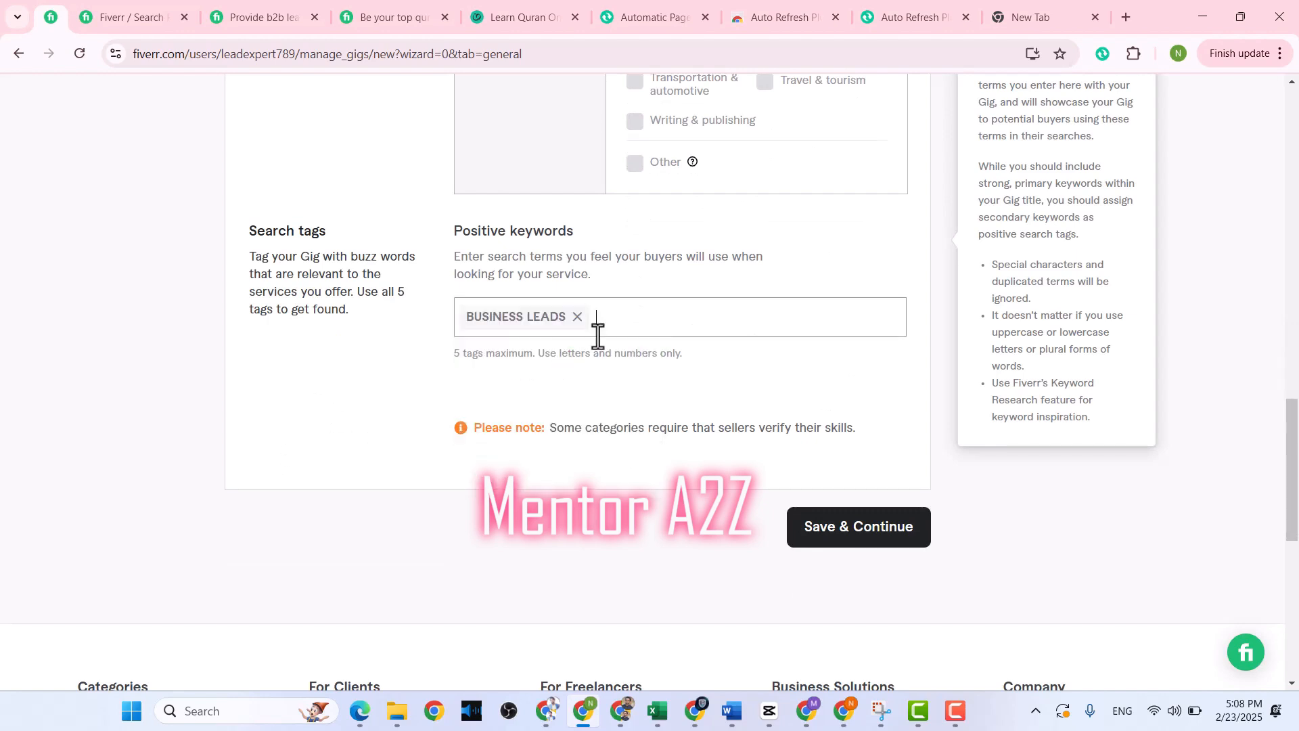
text(lead ge)
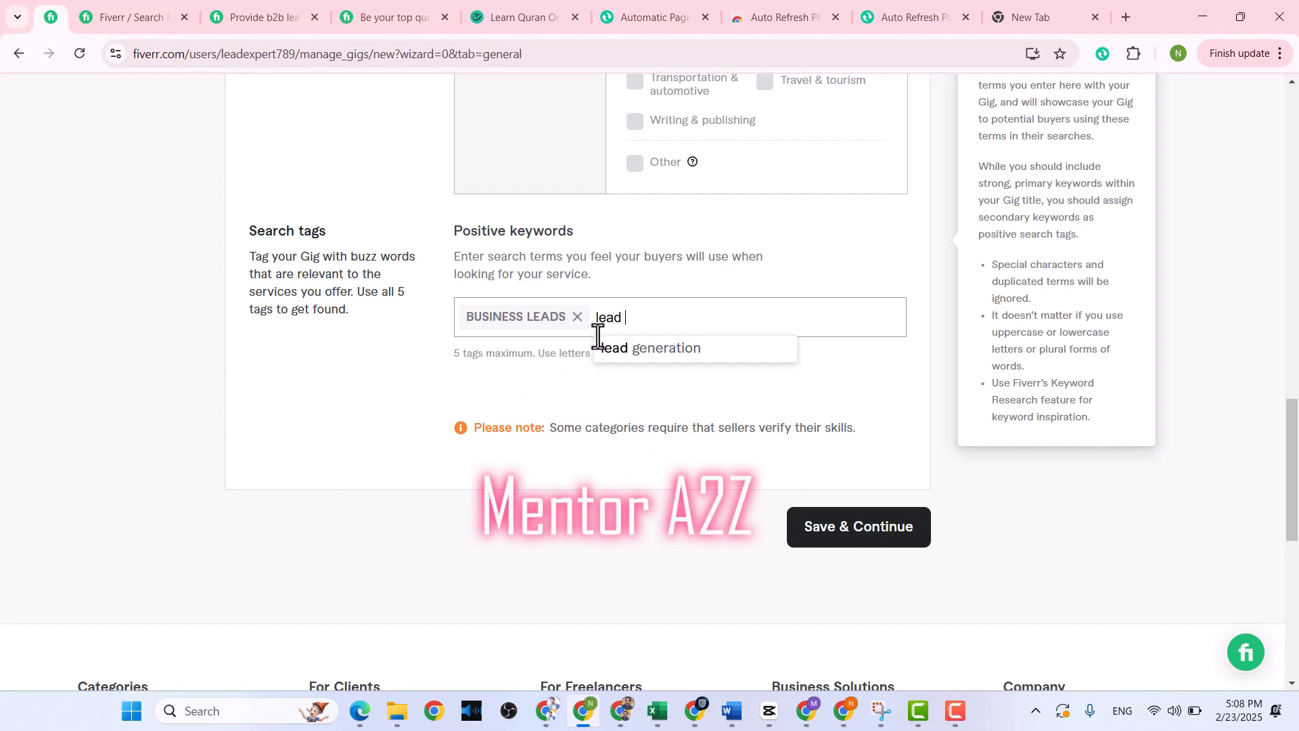
click(618, 348)
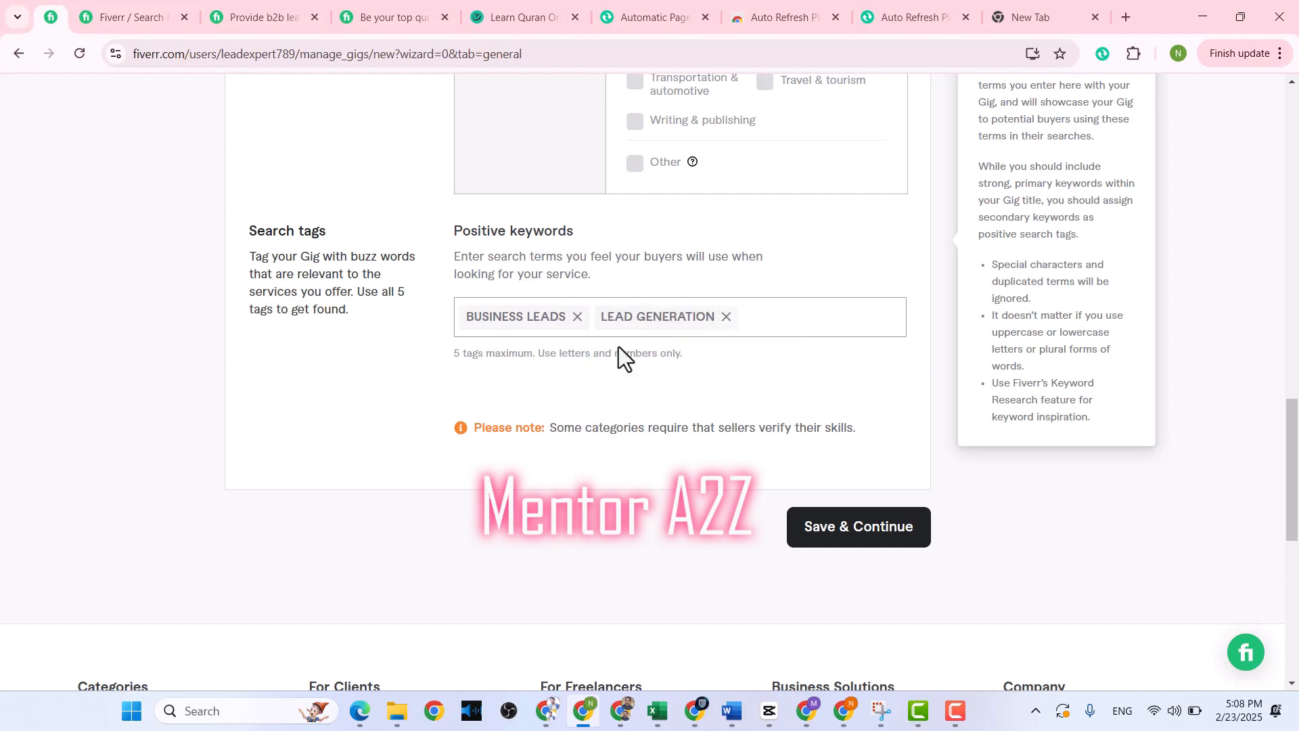
Add the search tags "data entry", "data collection" and "data mining", and save the overview to continue to pricing
text(data en)
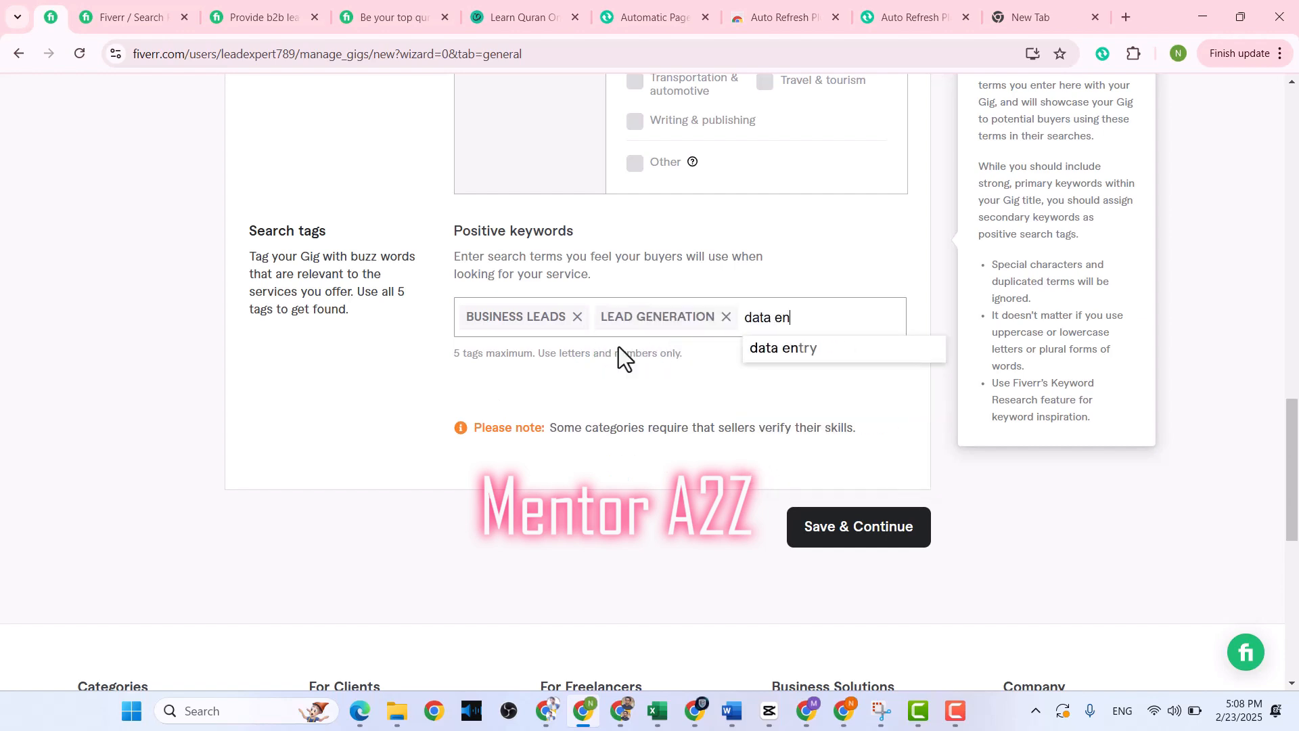
click(794, 349)
text(data)
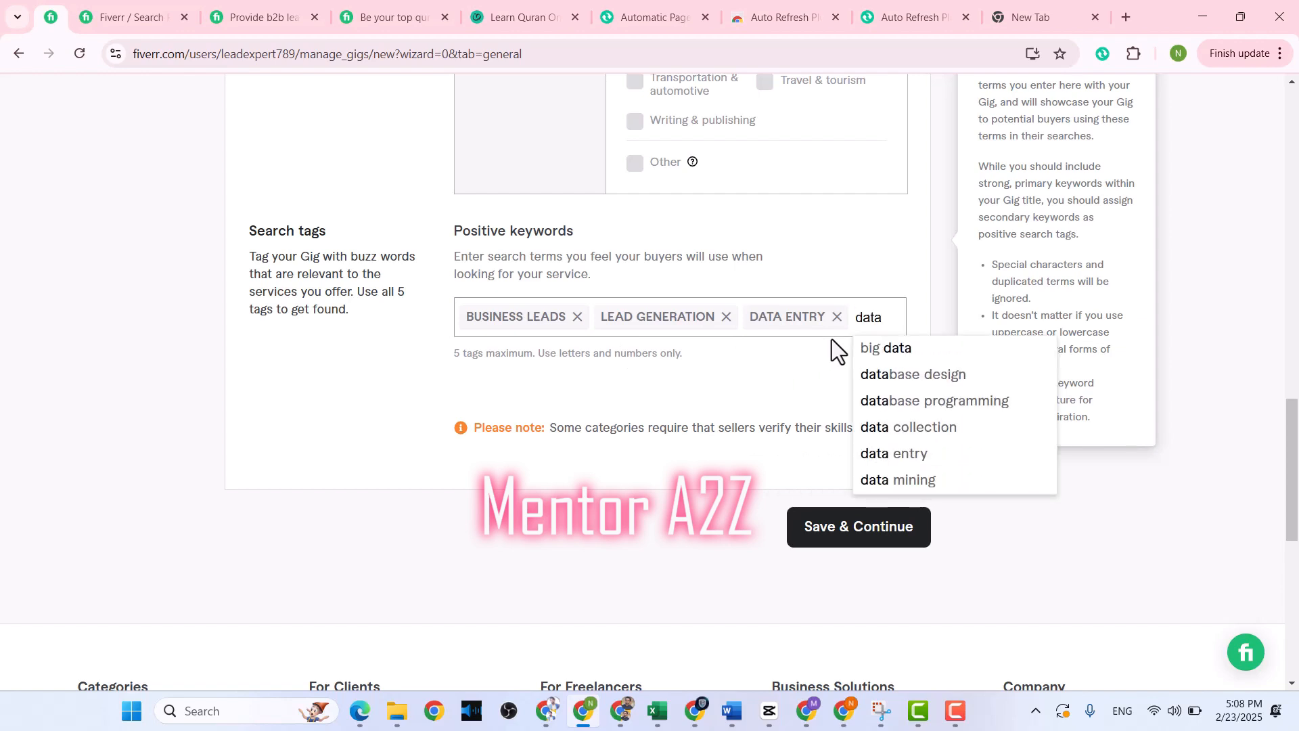
click(881, 425)
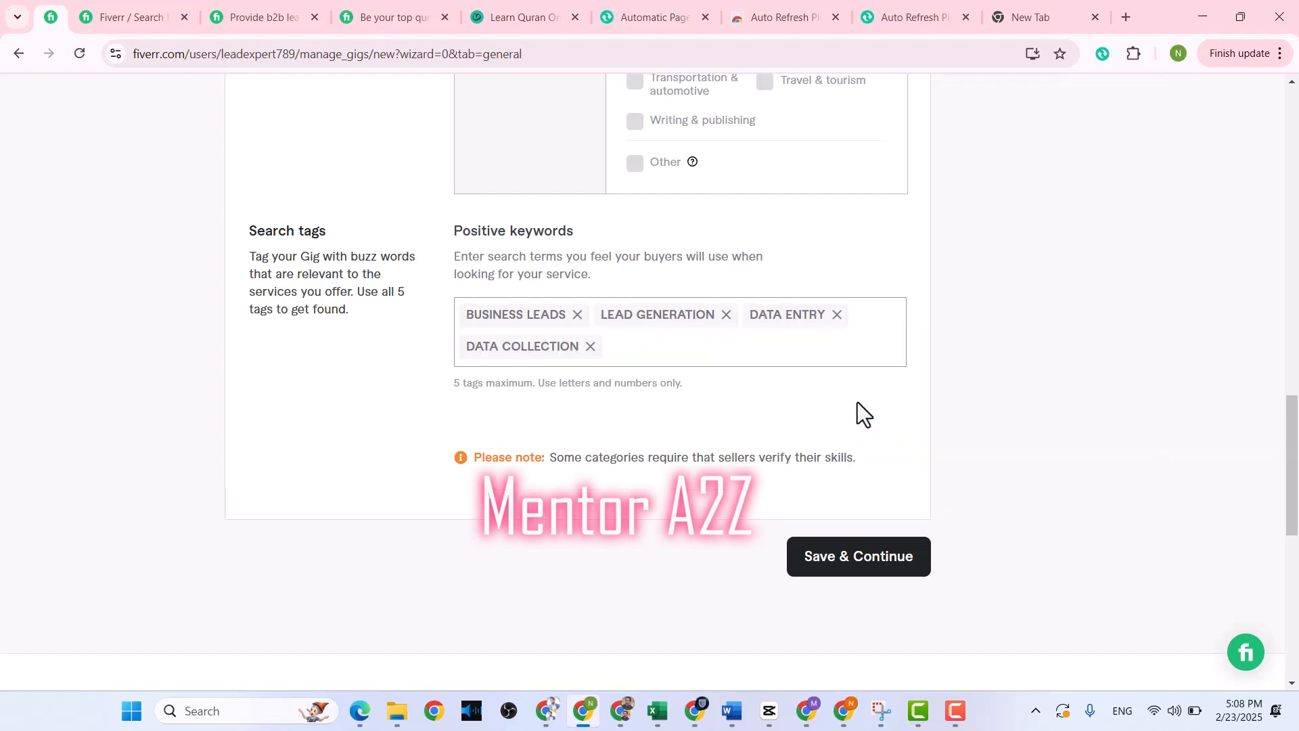
text(data)
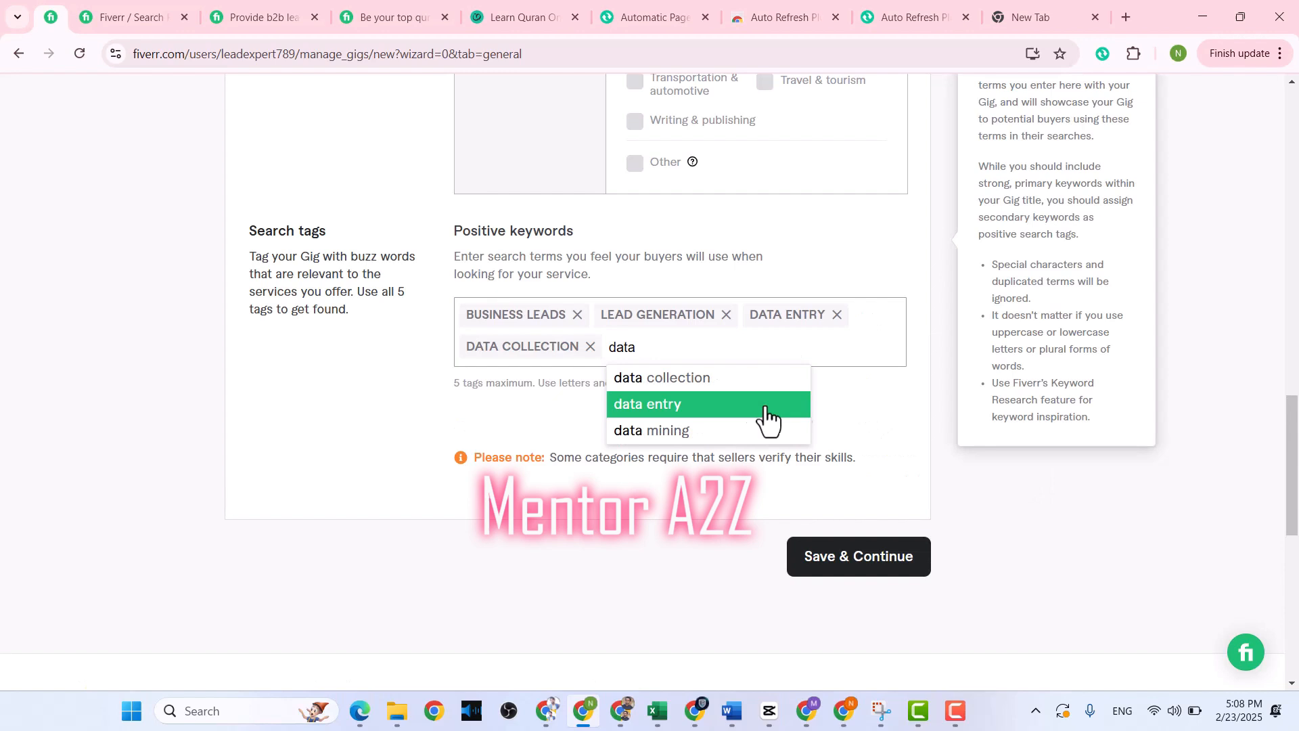
click(725, 431)
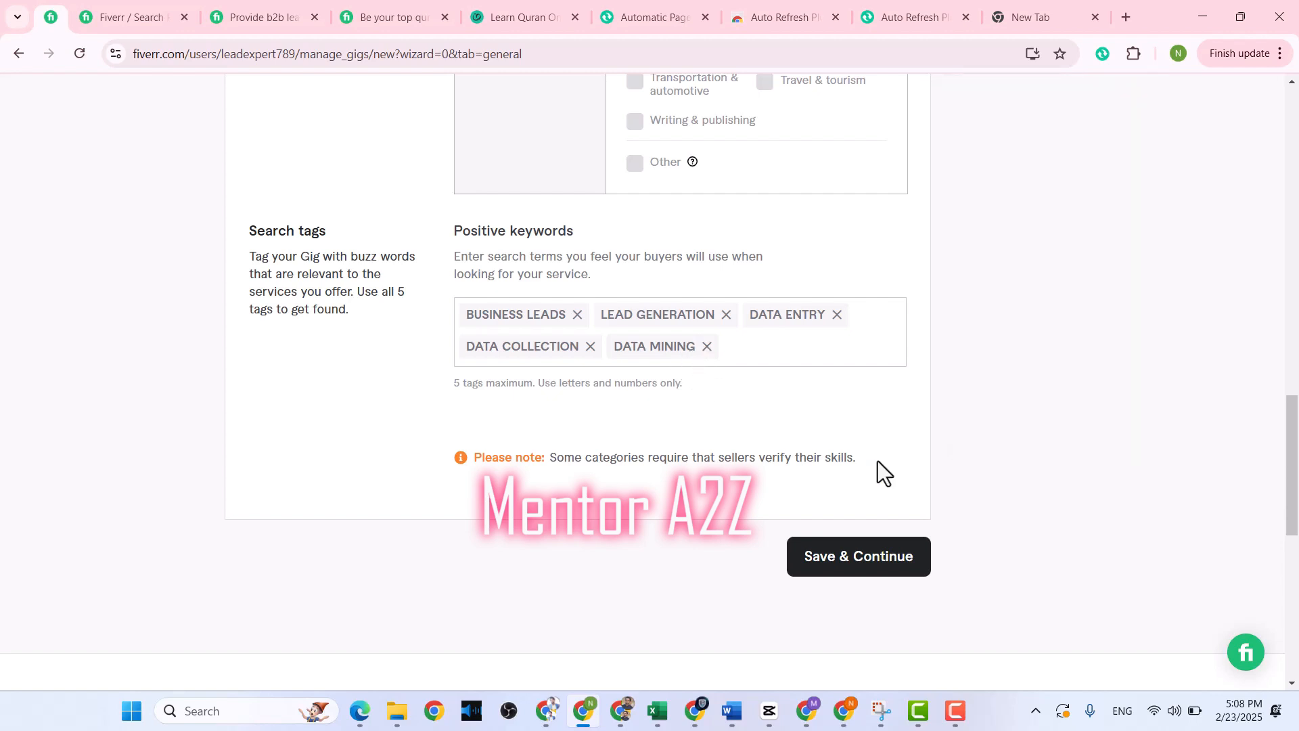
click(858, 563)
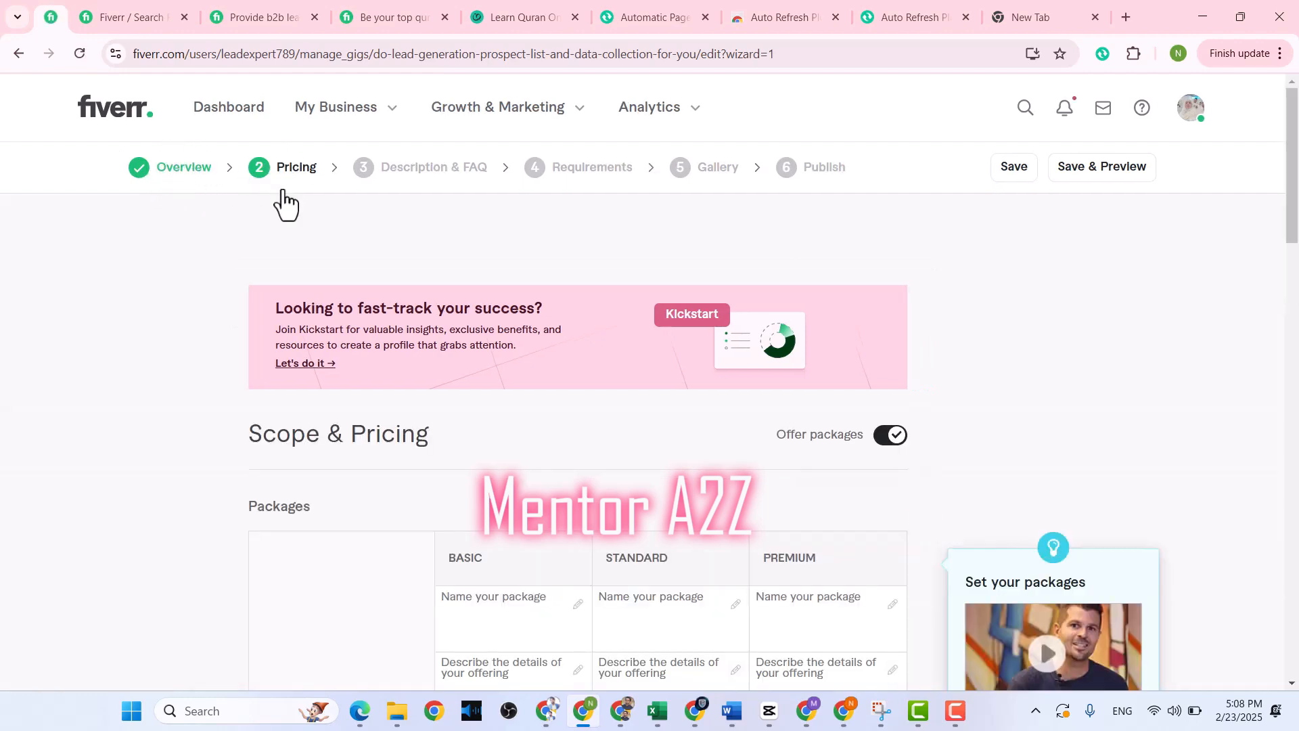
Name the three pricing packages Basic, Standard and Premium
scroll(473, 377, down, 2)
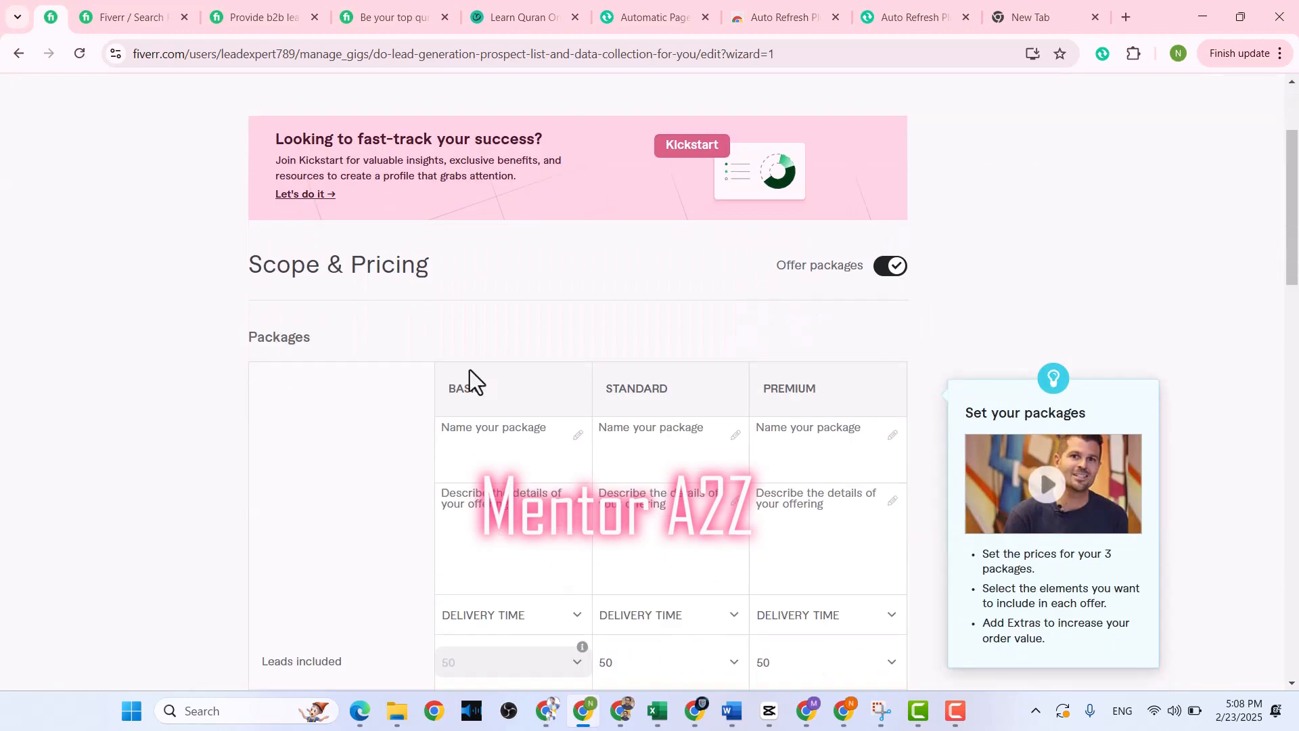
double_click(467, 395)
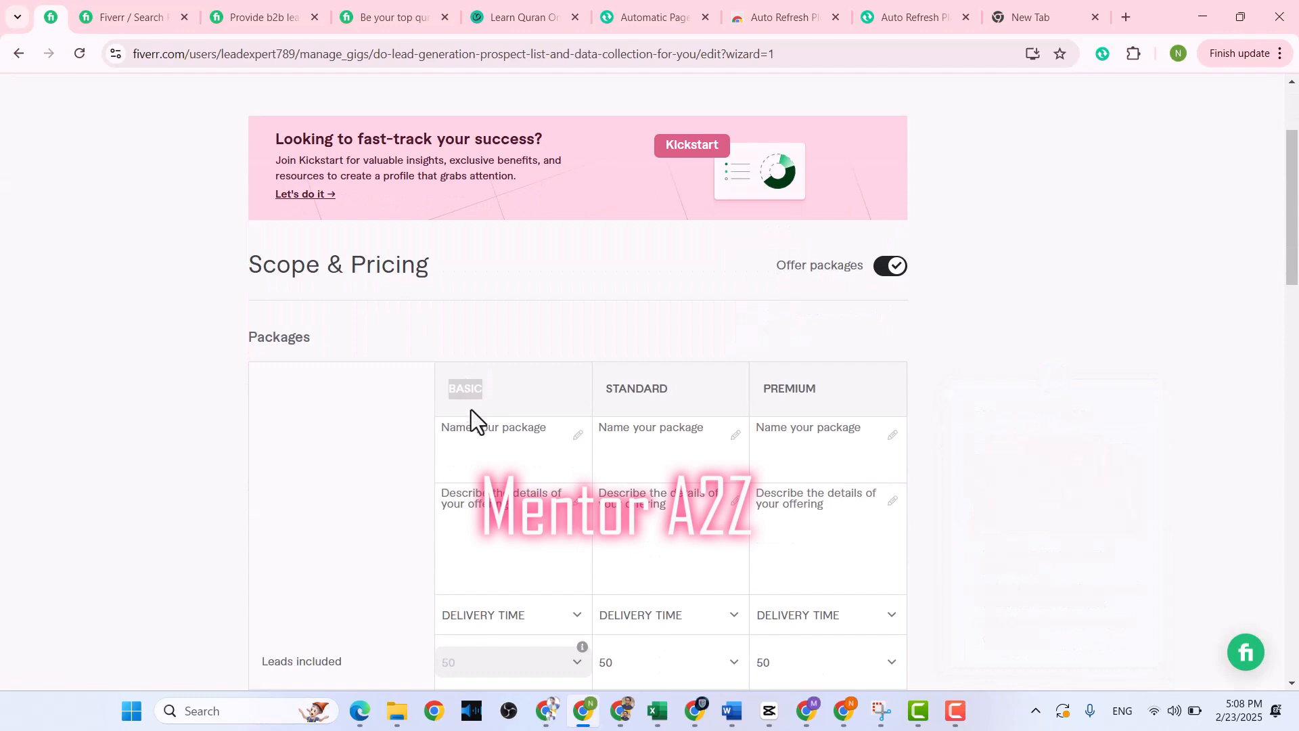
click(474, 420)
text(Basic)
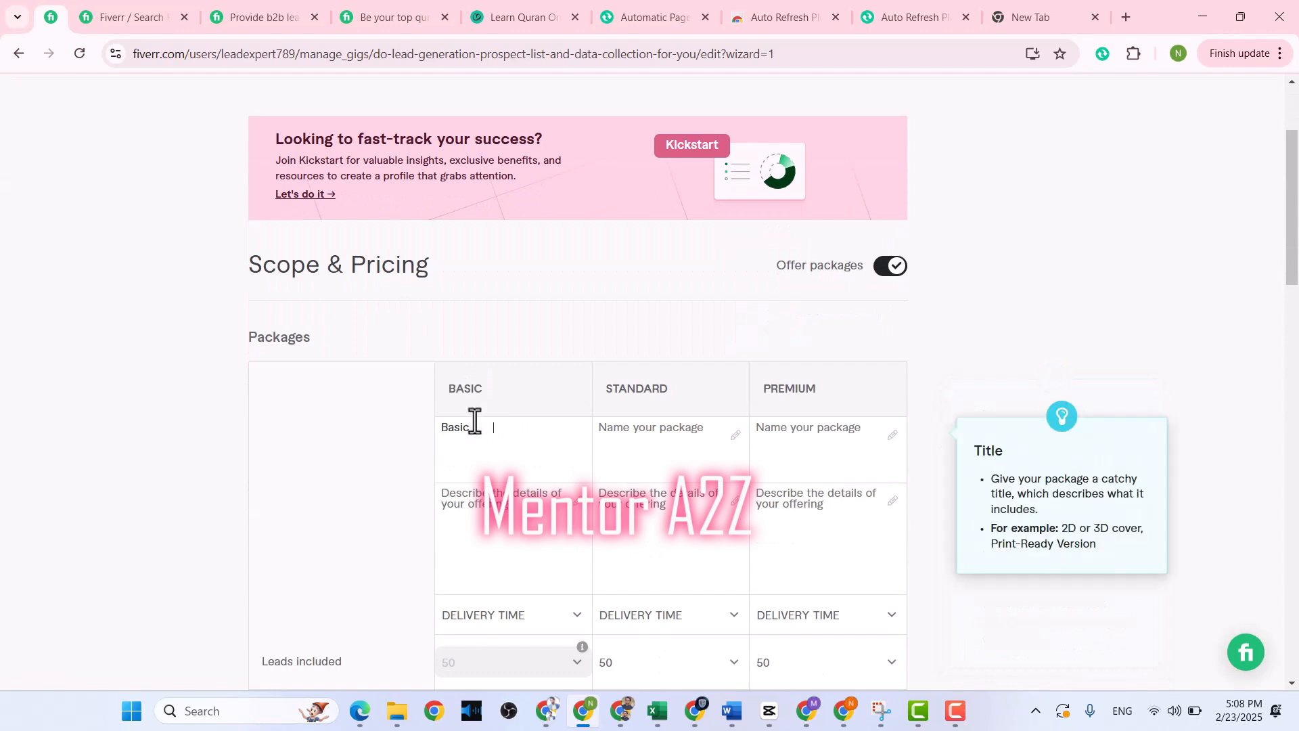
double_click(629, 389)
click(640, 422)
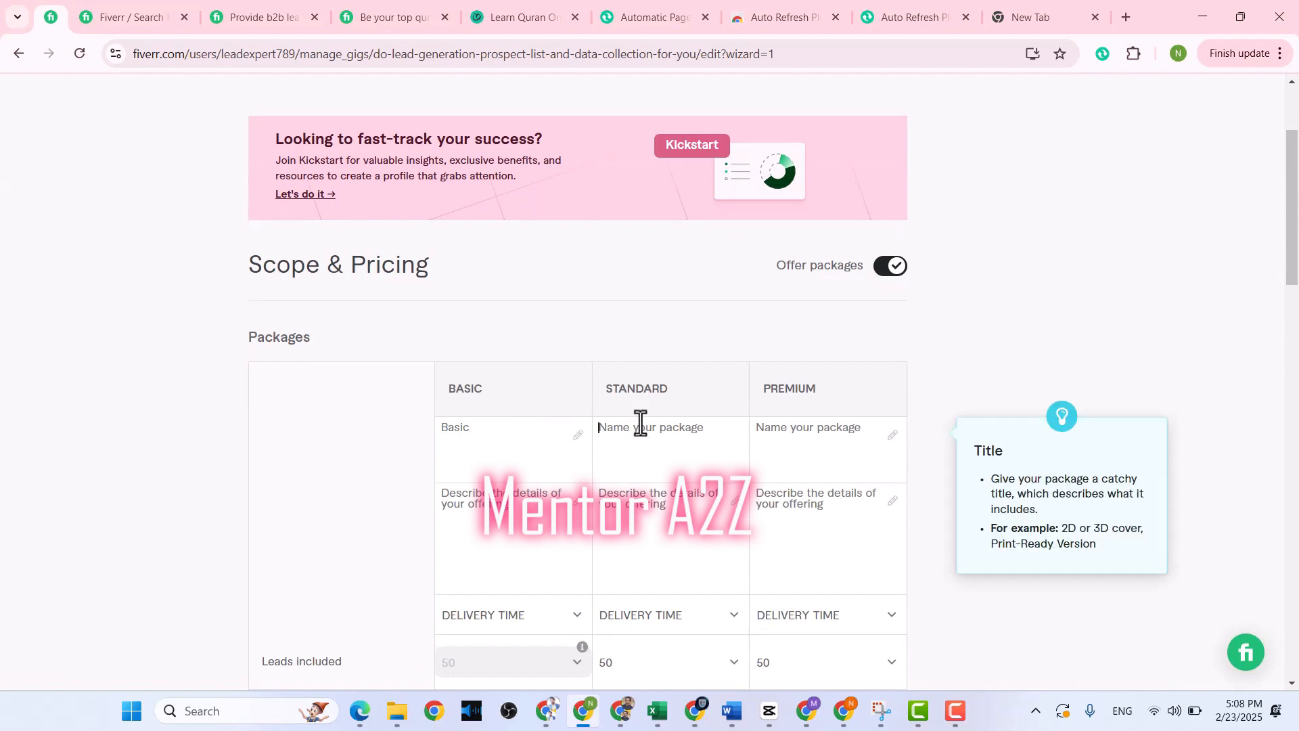
text(Standard)
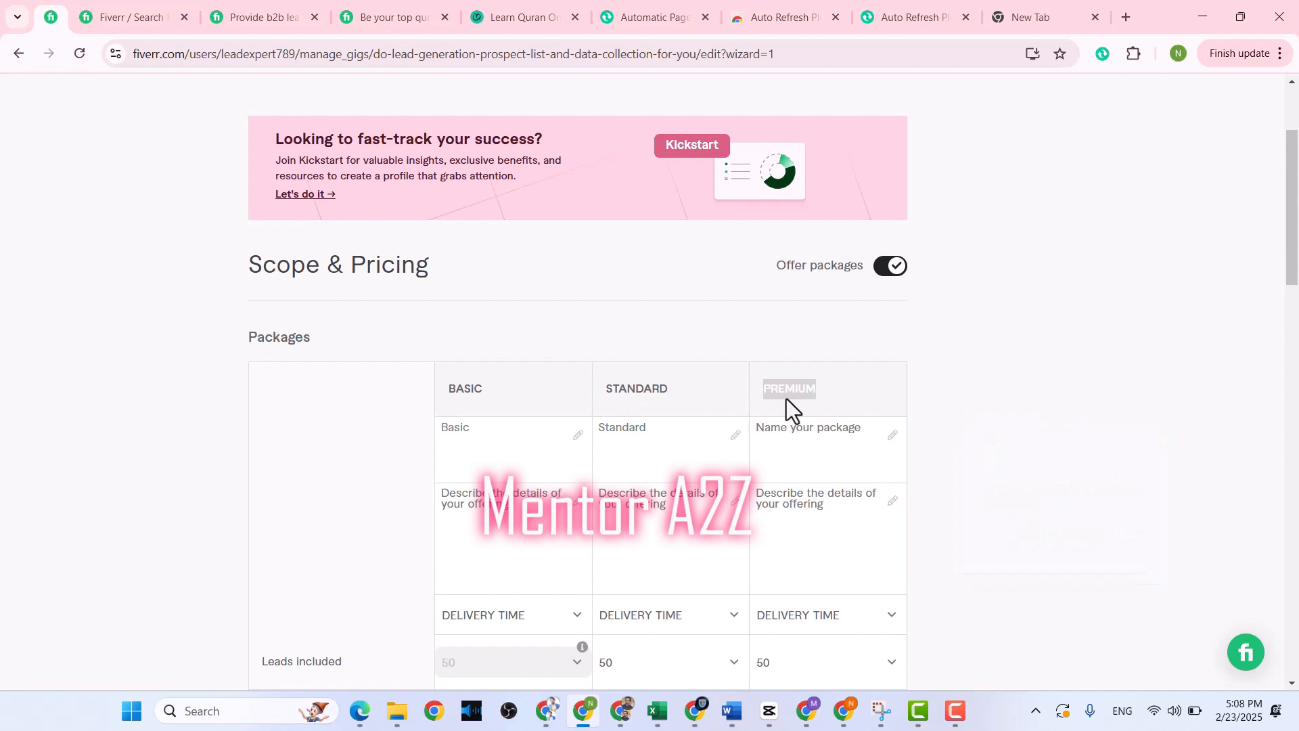
click(784, 427)
text(Premium)
Describe the Basic package as "100 leads including (Company 0r Person) details without duplicates"
click(518, 520)
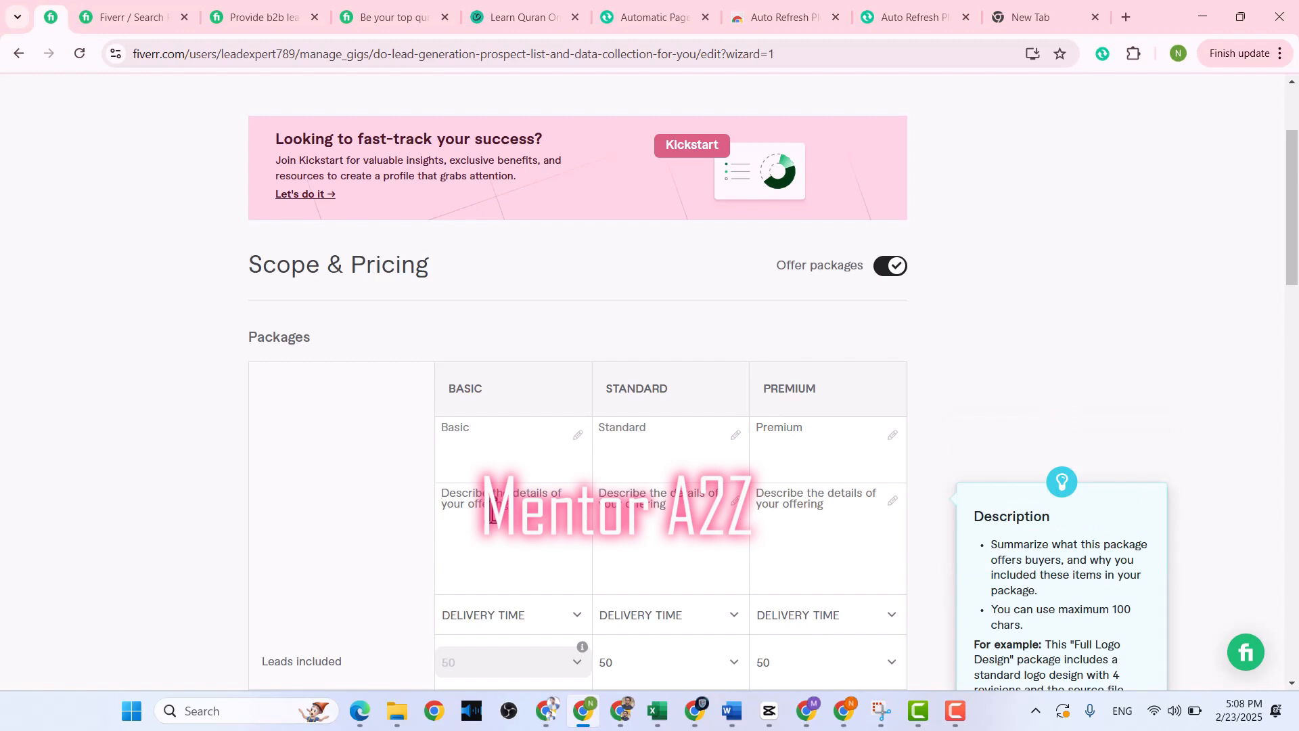
text(100)
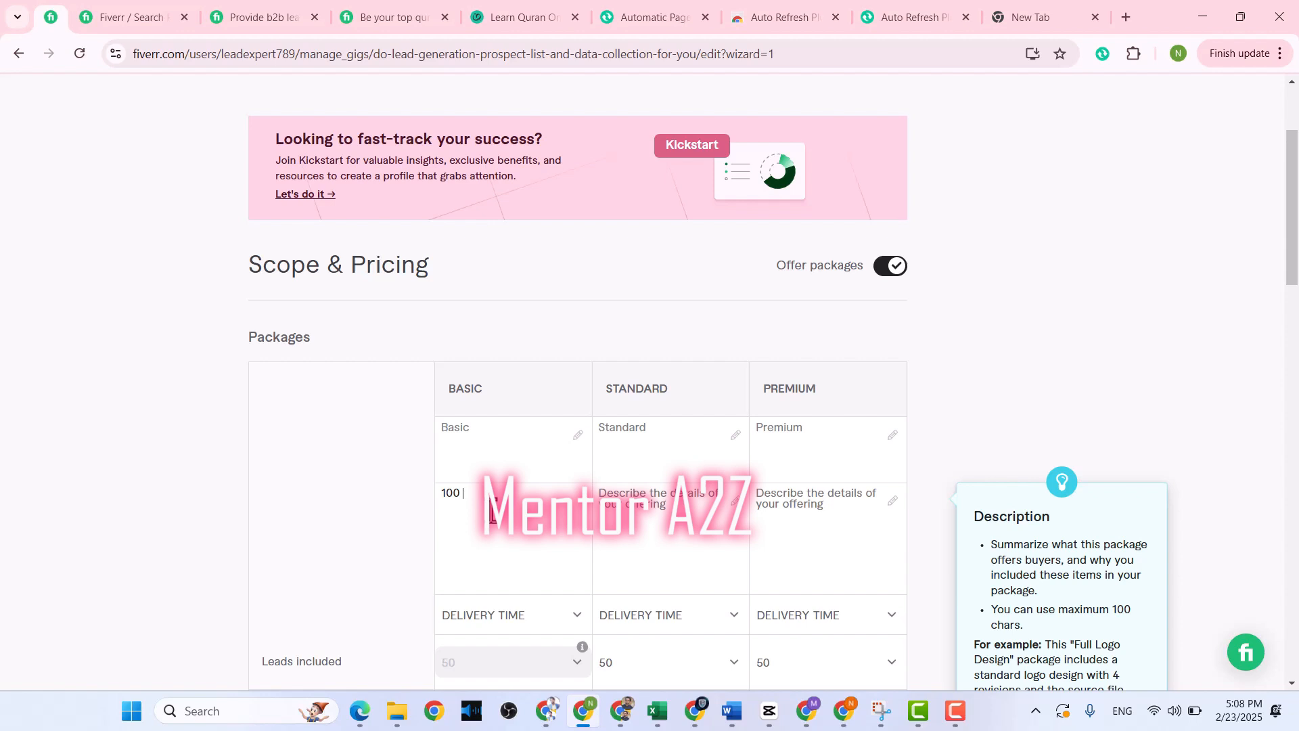
text( leads)
text(including (Compa)
text(ny Or Person) d)
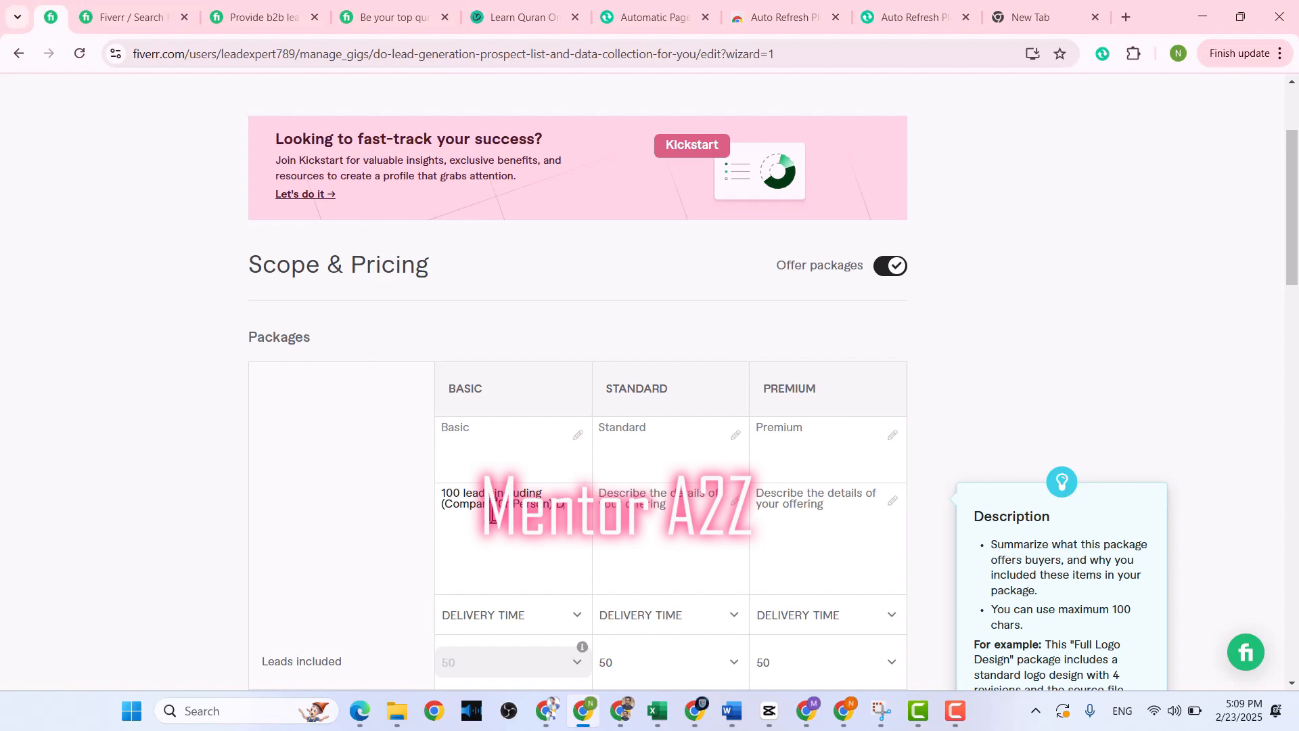
text(etails without duplicates)
Copy the Basic package description into the Standard and Premium package descriptions
key(ctrl+a)
click(616, 504)
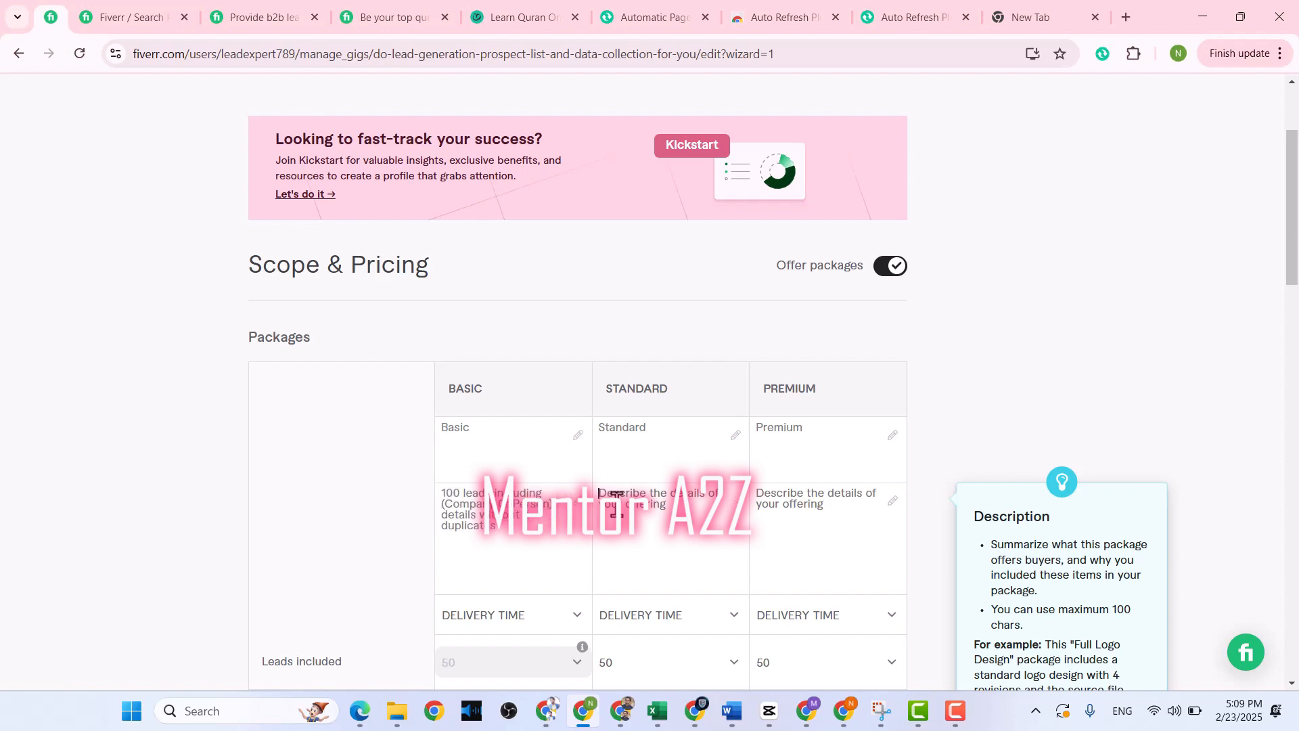
text(100 leads including (Company 0r Person) details without duplicates)
click(783, 508)
text(100 leads including (Company 0r Person) details without duplicates)
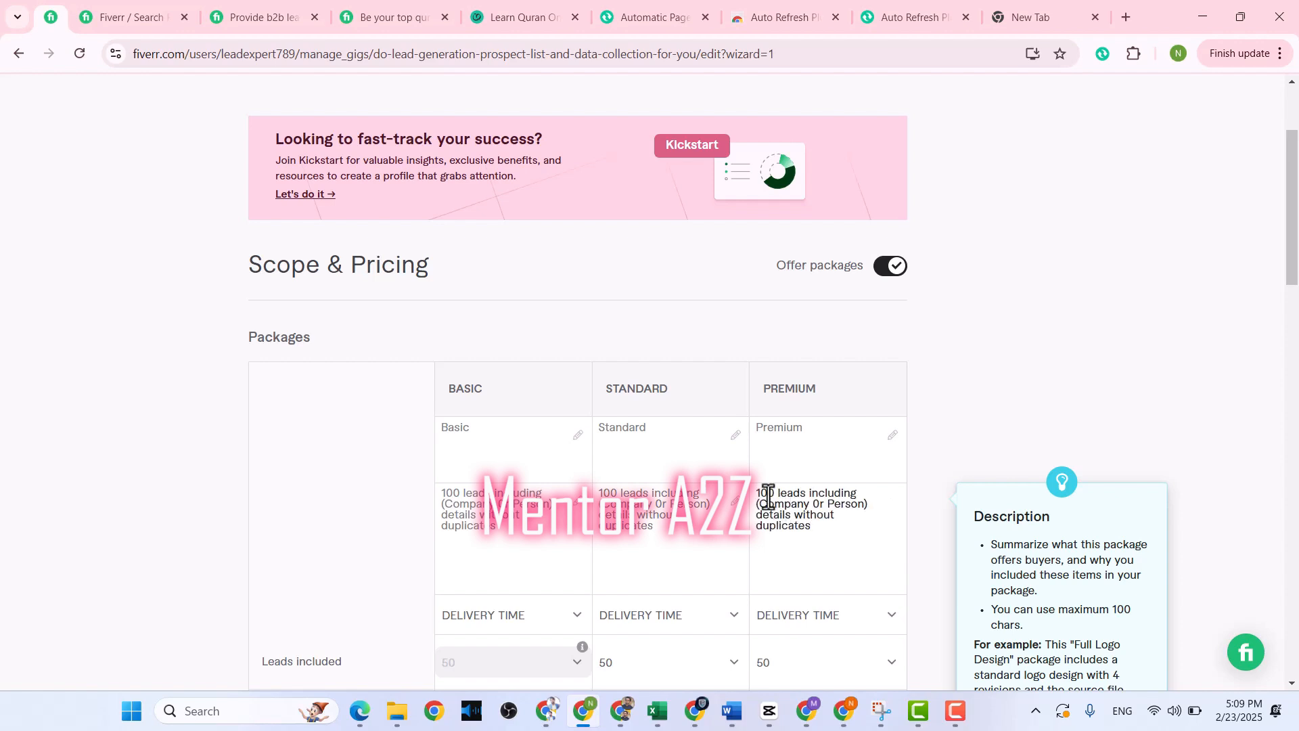
Change the lead count in the descriptions to 1000 for Premium and 500 for Standard
click(768, 494)
text(0)
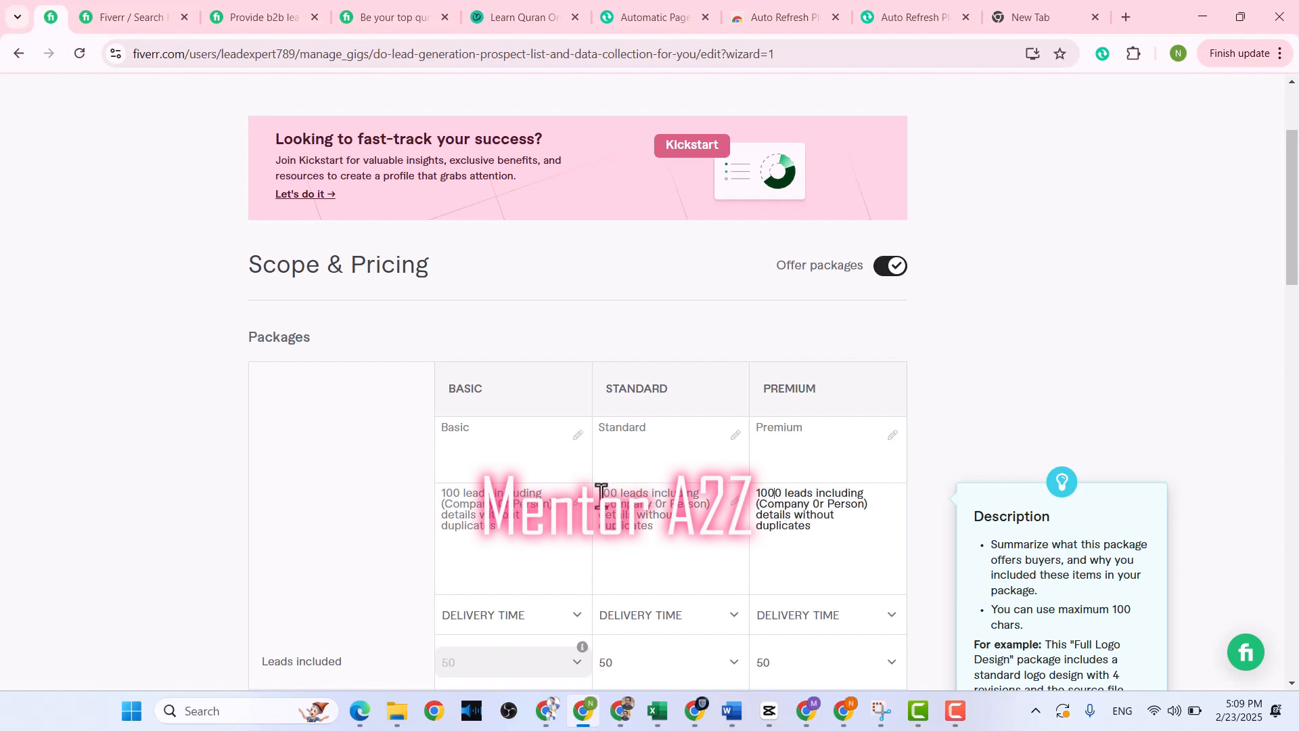
click(602, 492)
text(5)
key(Delete)
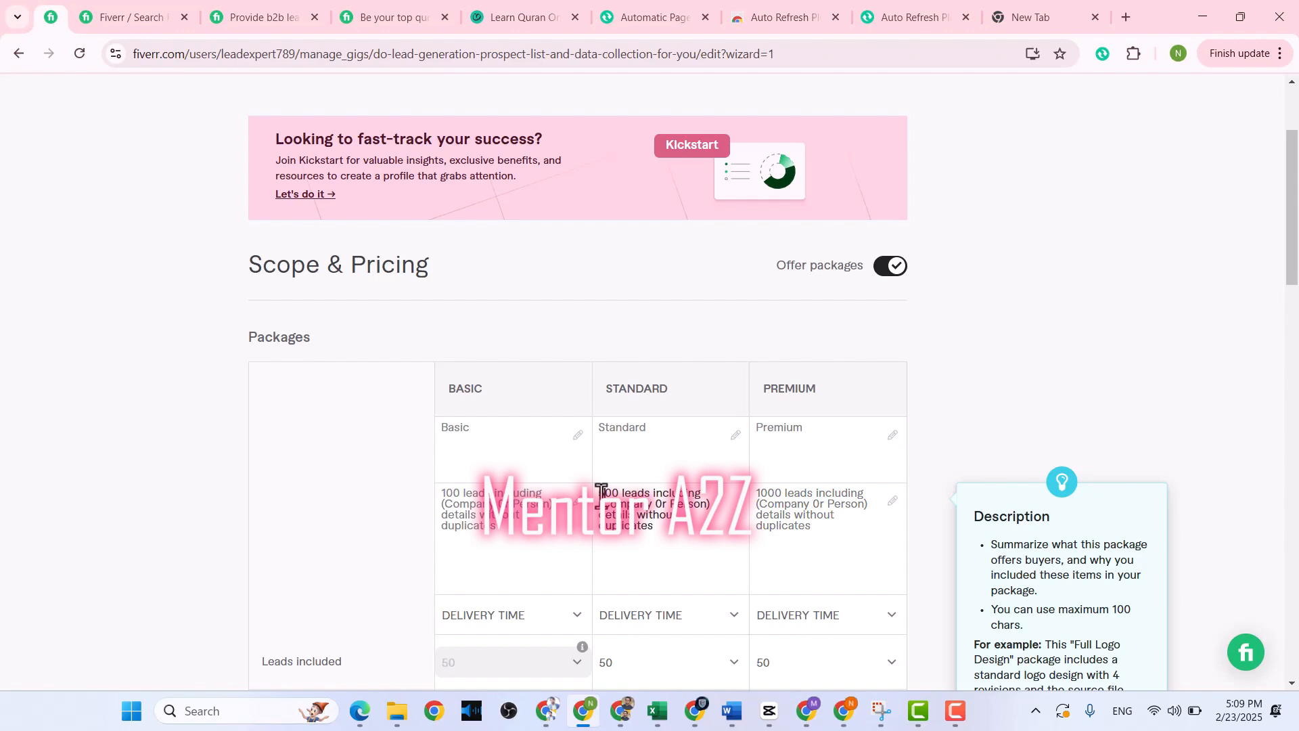
Set the delivery time to 2 days for Basic, 4 days for Standard and 5 days for Premium
scroll(612, 473, down, 5)
scroll(620, 460, up, 5)
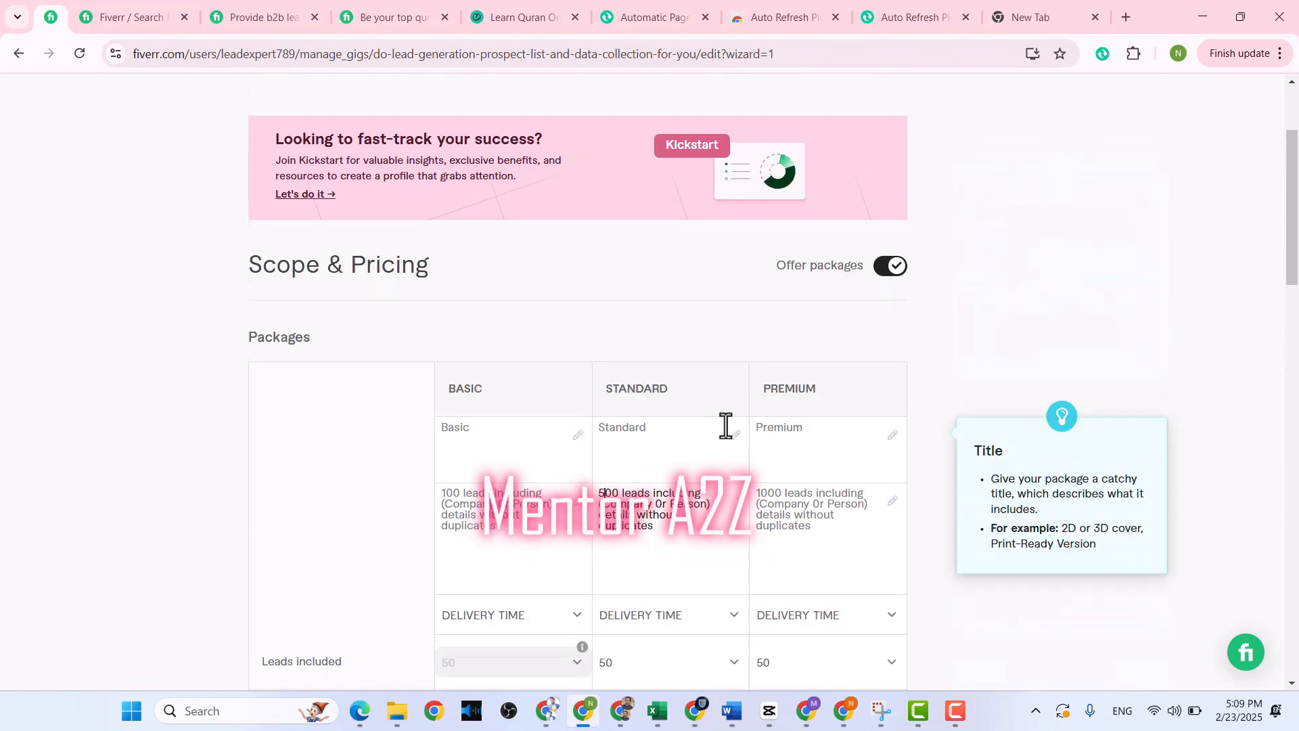
scroll(663, 514, down, 2)
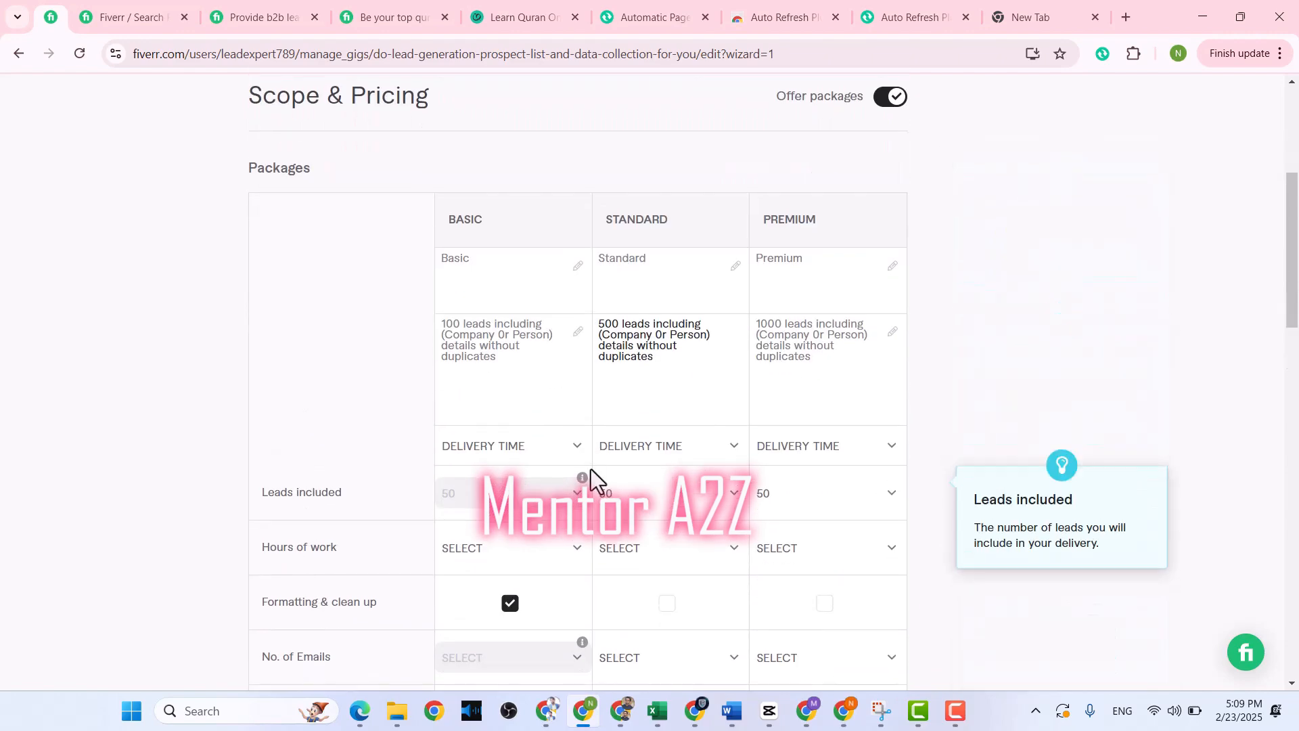
click(560, 455)
click(498, 334)
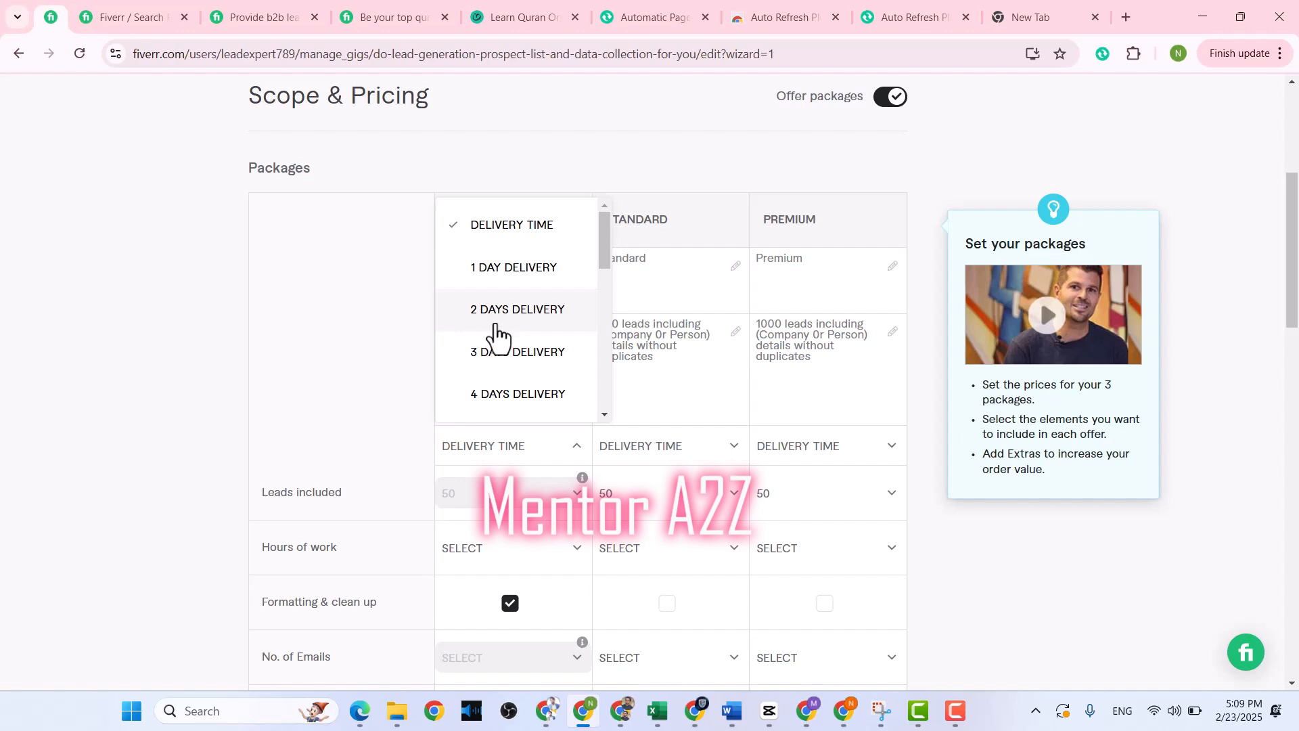
click(636, 443)
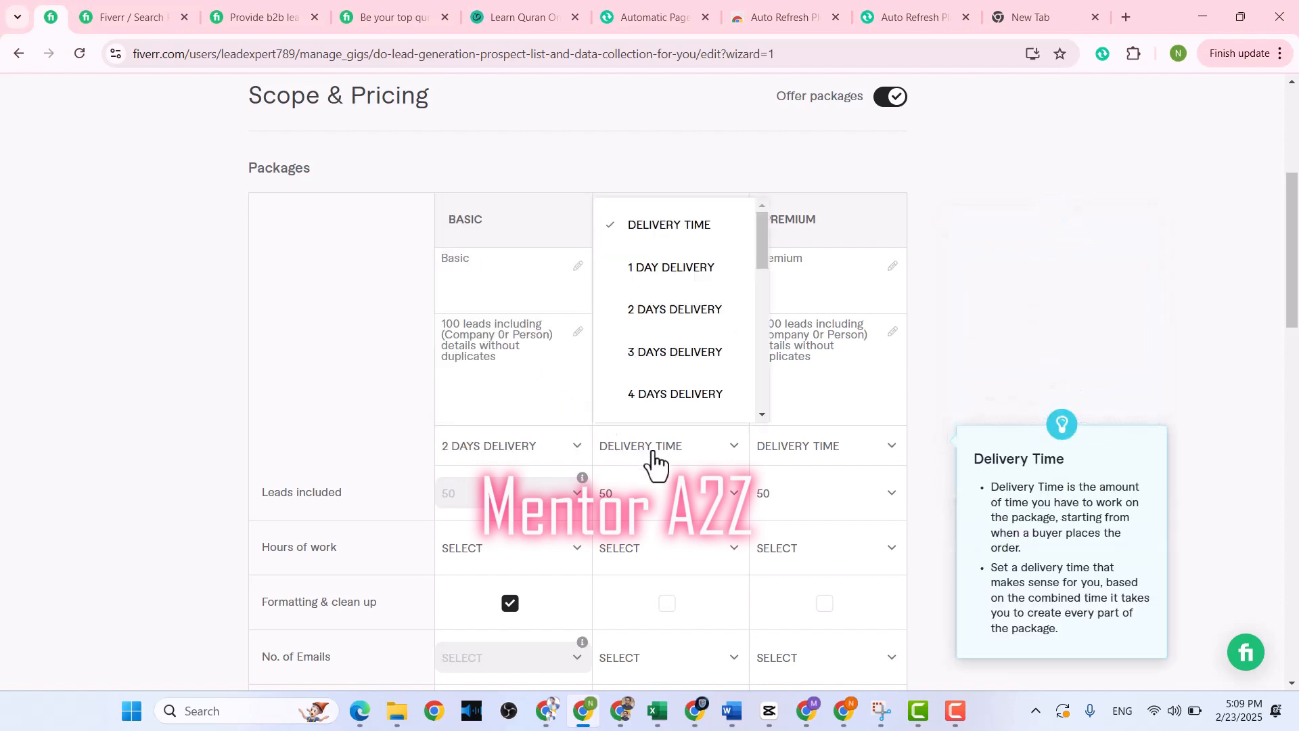
click(639, 394)
click(786, 460)
scroll(806, 369, down, 2)
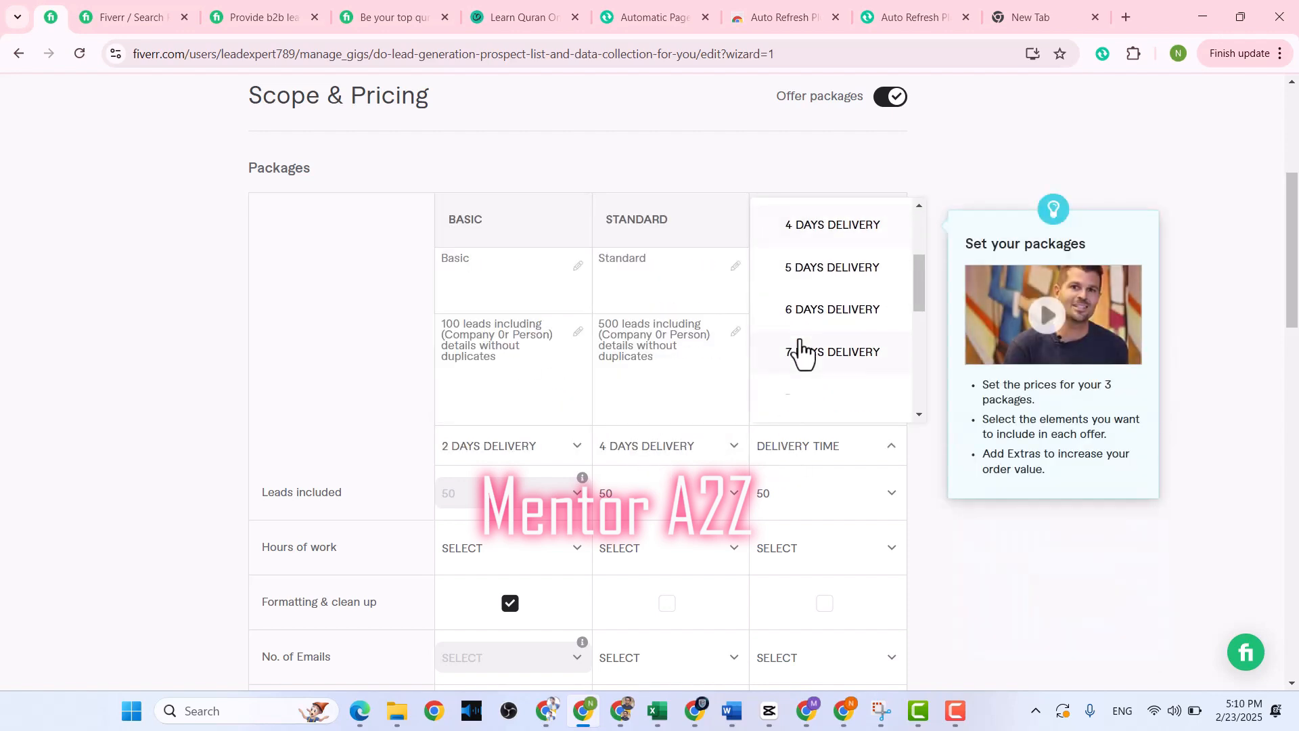
click(810, 270)
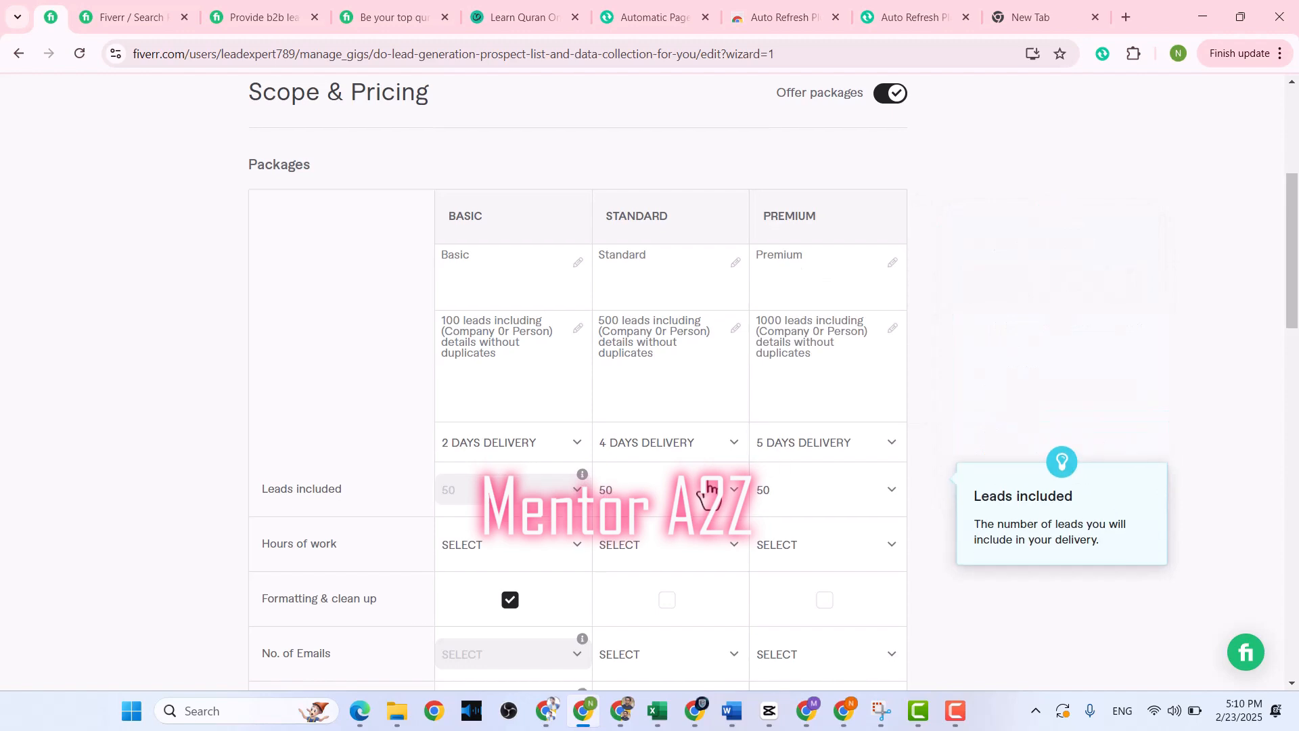
Exclude formatting & clean up from the Basic package and include it in Standard and Premium
scroll(711, 485, down, 2)
click(510, 436)
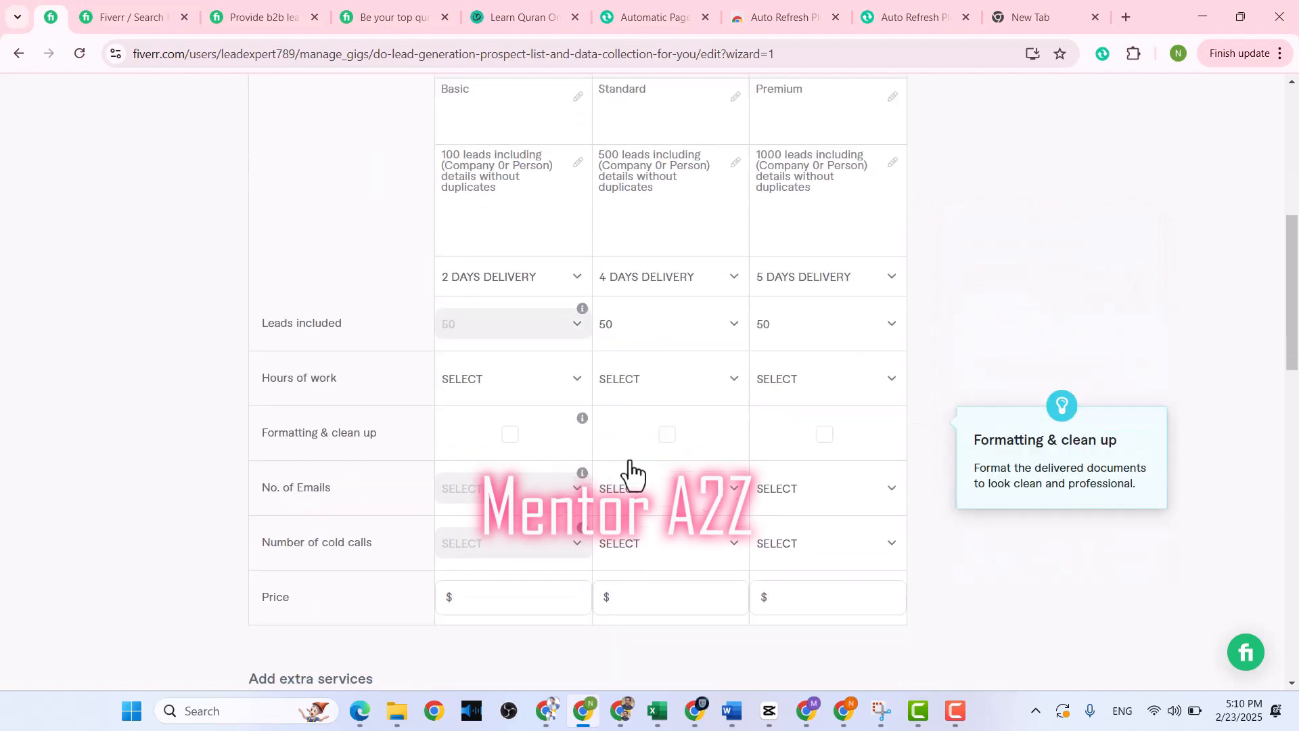
click(667, 433)
click(824, 434)
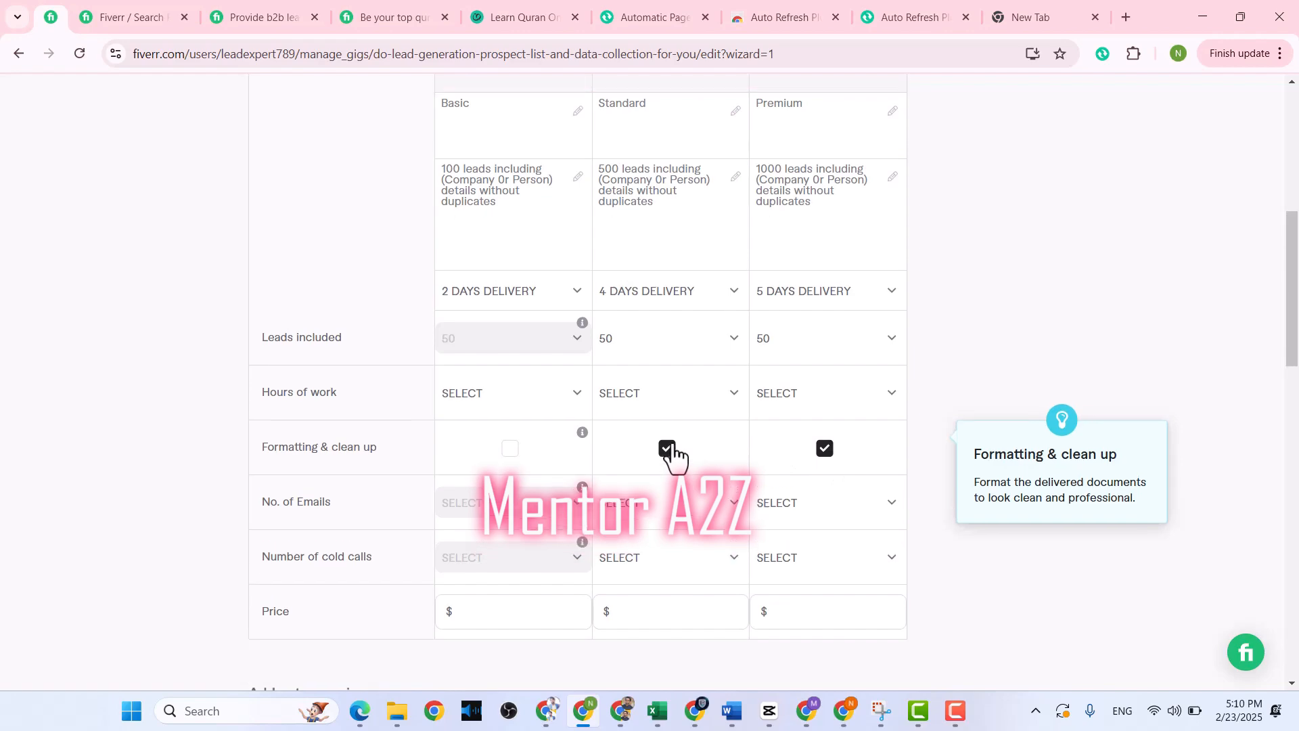
scroll(672, 454, up, 3)
scroll(786, 386, down, 3)
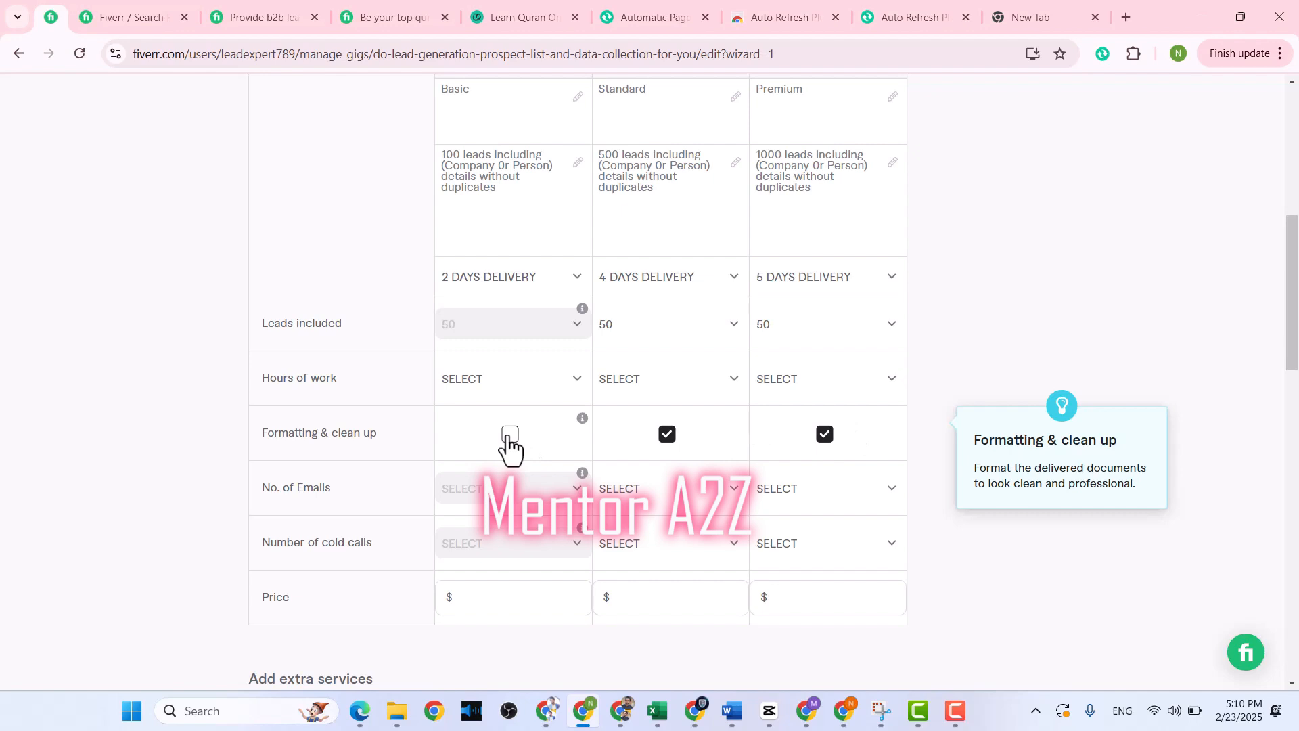
Price the packages at $10 for Basic, $40 for Standard and $75 for Premium
scroll(627, 419, down, 3)
click(499, 431)
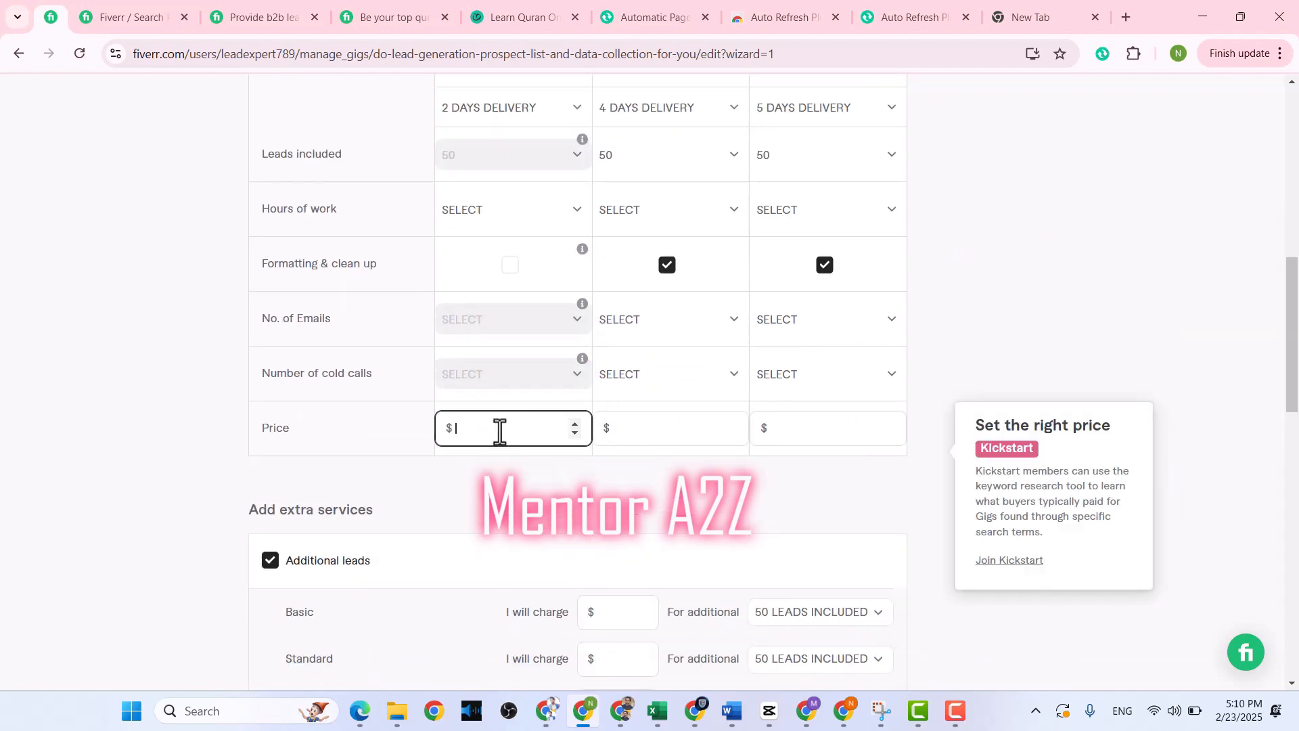
text(10)
click(672, 436)
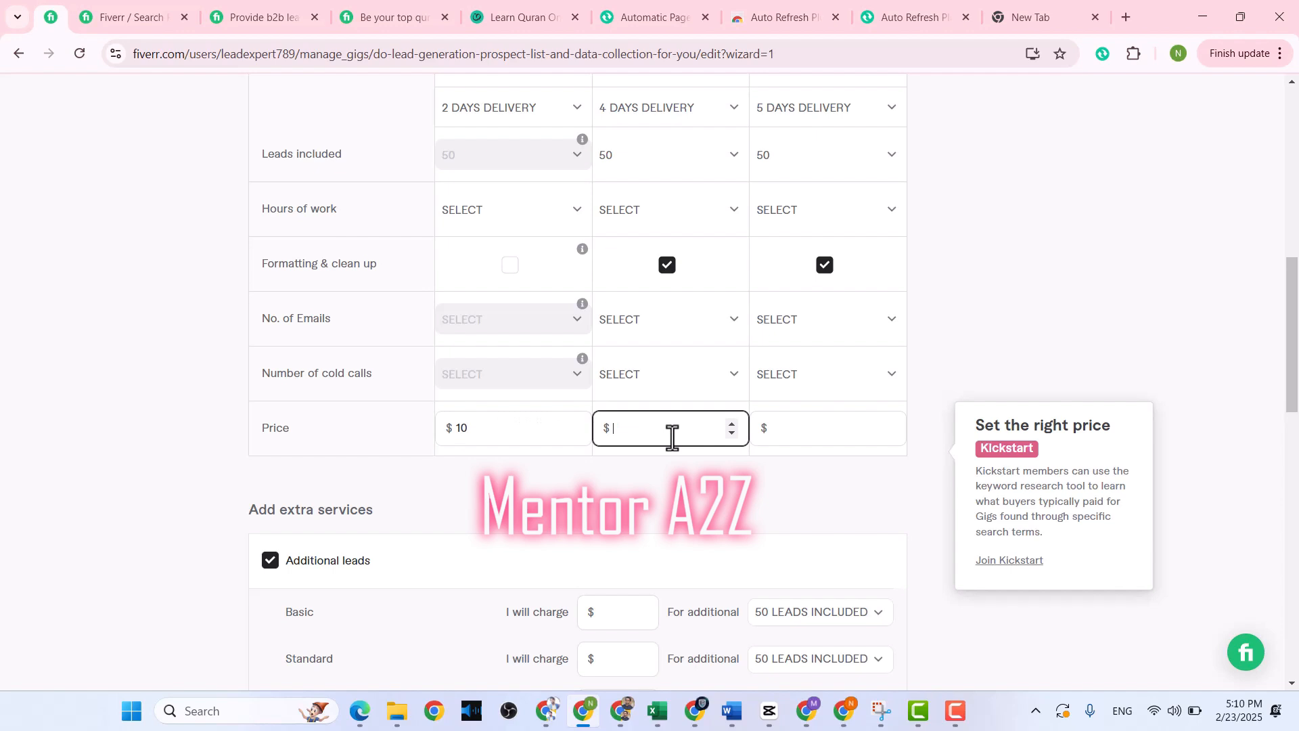
text(40)
click(777, 427)
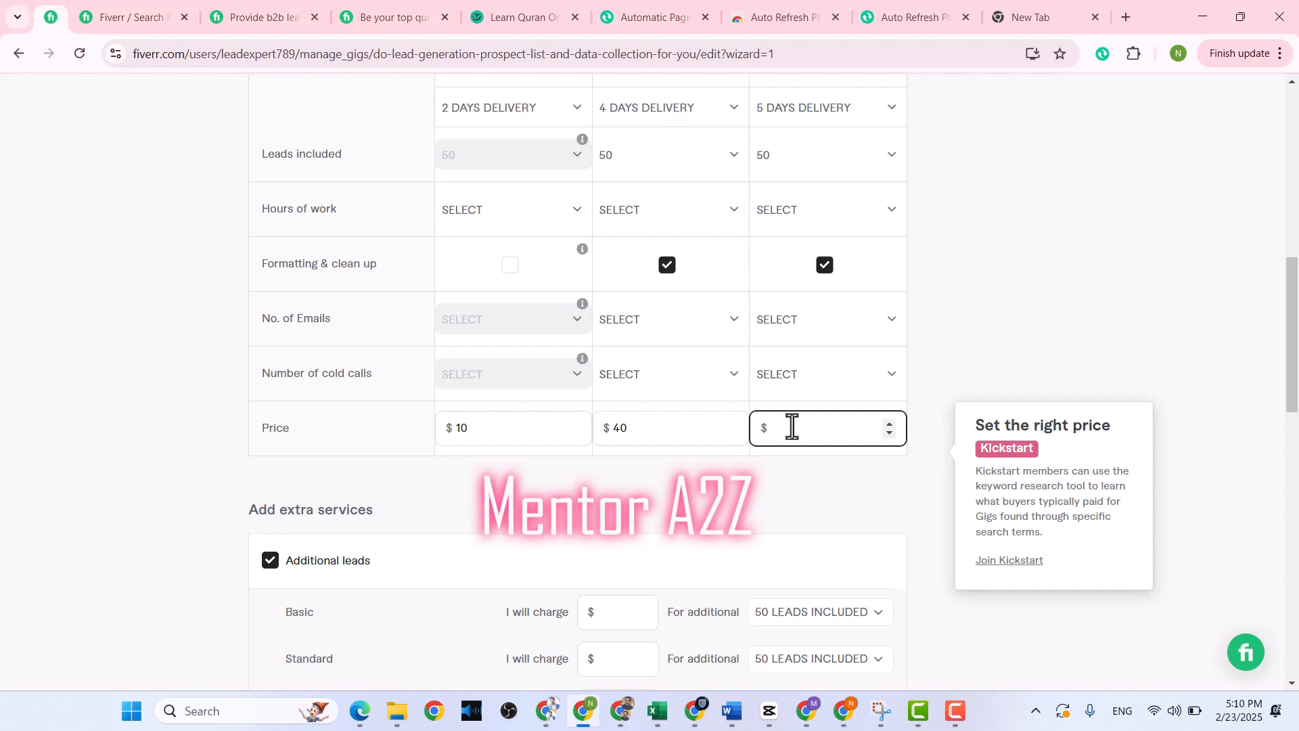
text(80)
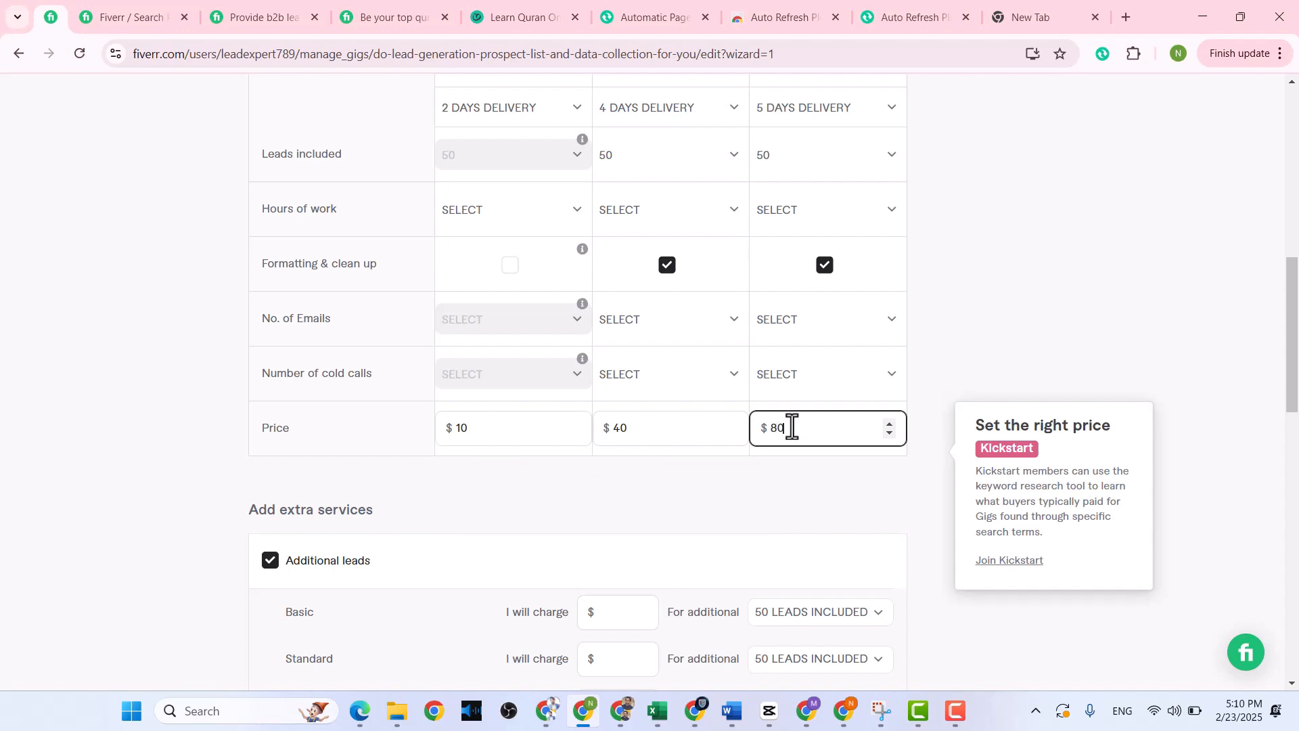
Remove the additional leads extra service, and save the pricing to continue to the description
scroll(792, 426, down, 1)
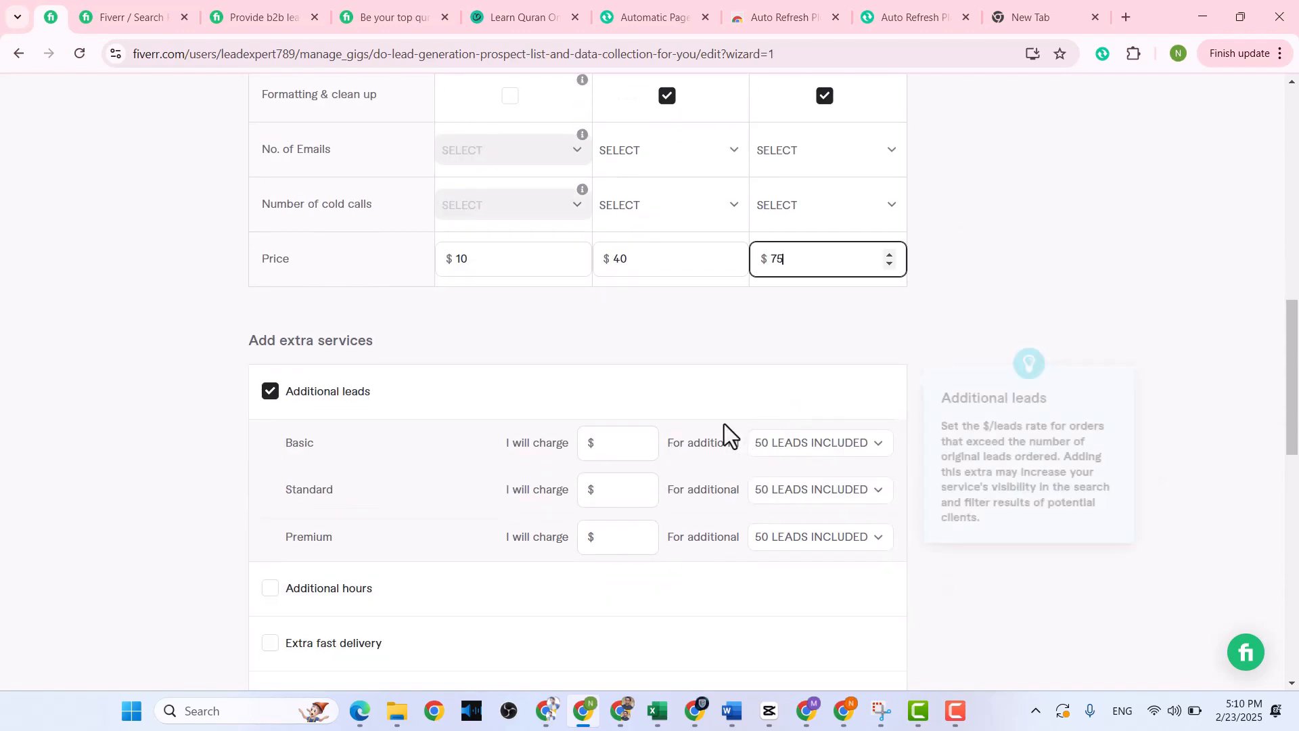
click(270, 391)
scroll(650, 449, down, 2)
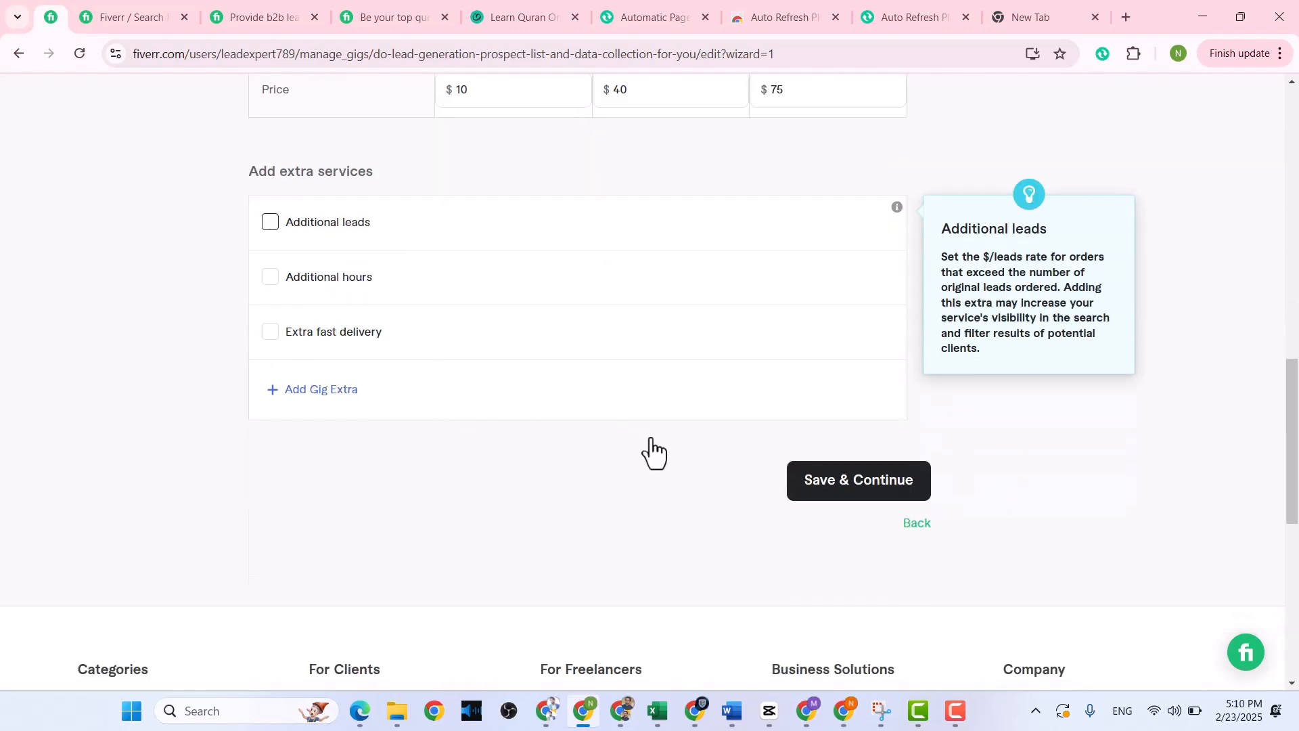
click(870, 496)
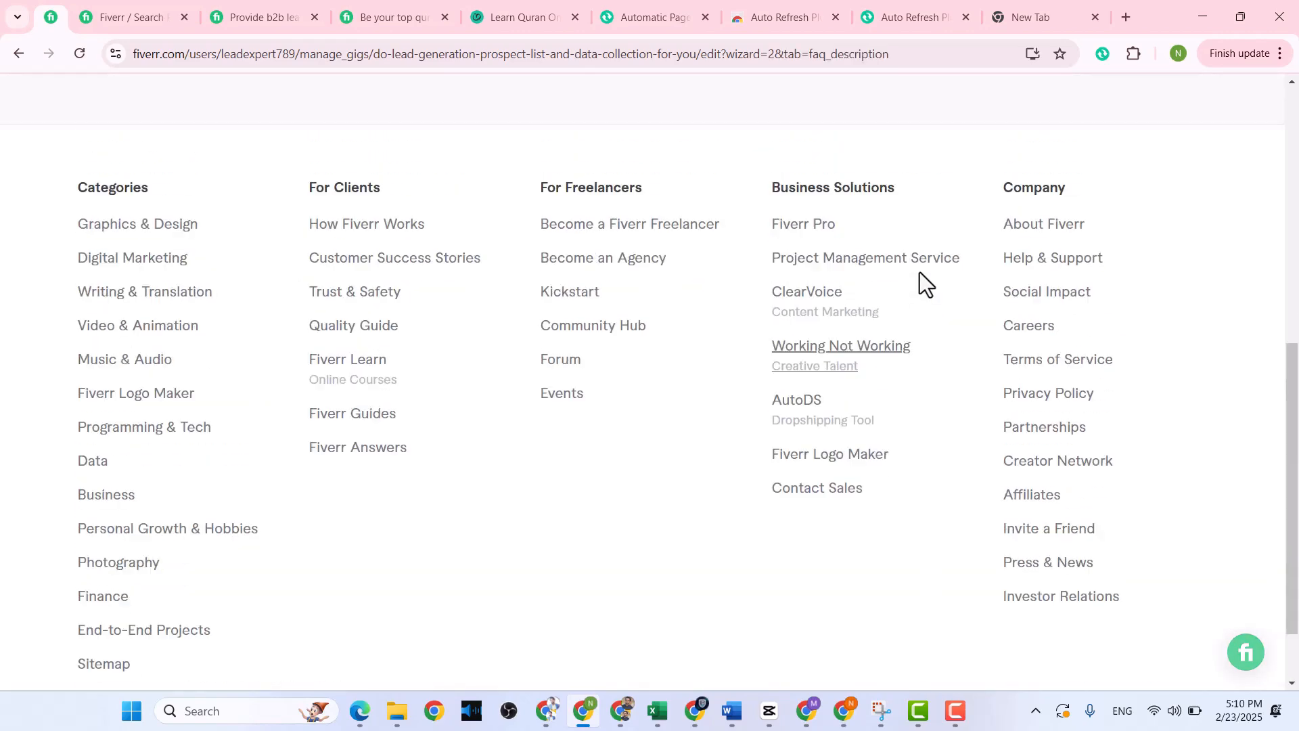
Start the gig description with the line "Welcome to my lead generation gig!!!"
scroll(564, 371, down, 2)
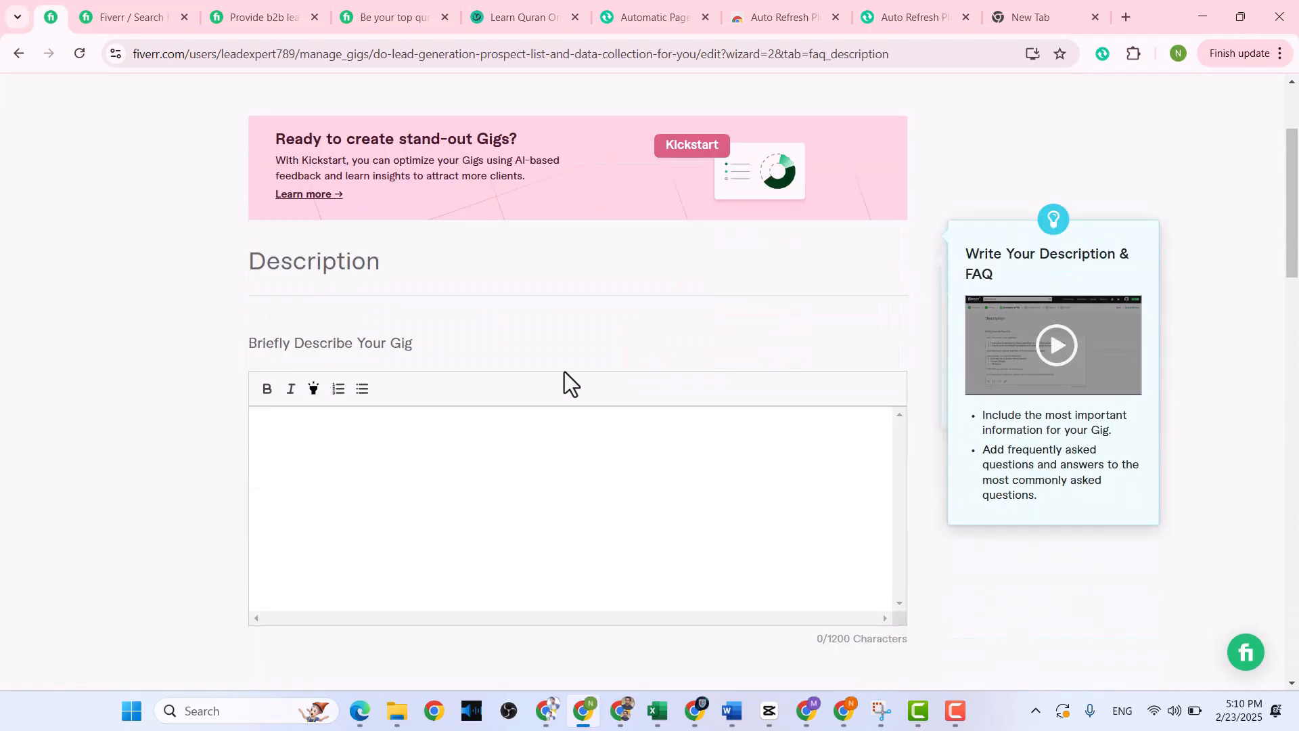
click(441, 441)
text(Welcome to my )
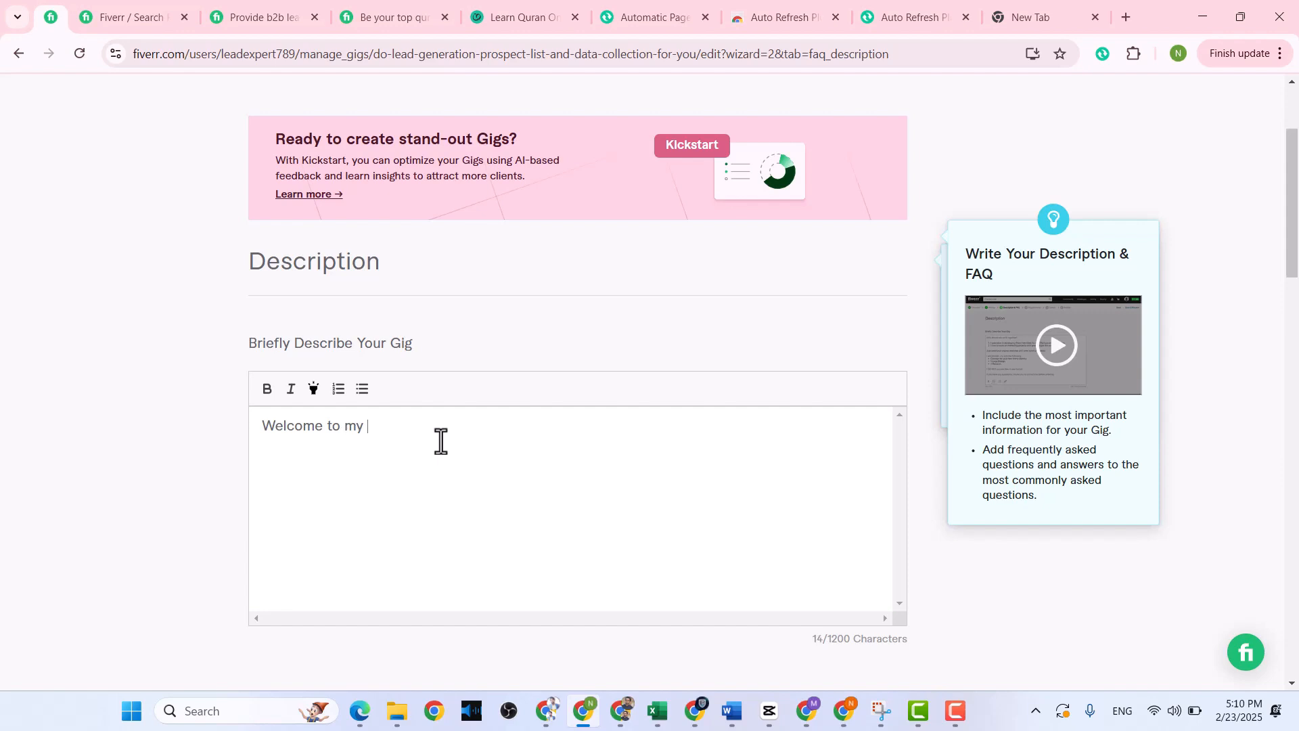
text(lead)
text(gener)
text(ation)
text( gig)
text(!!! )
Continue the description with "I am an expert in lead generation having 7 years experience. I use different paid tools for getting verified data."
text(I )
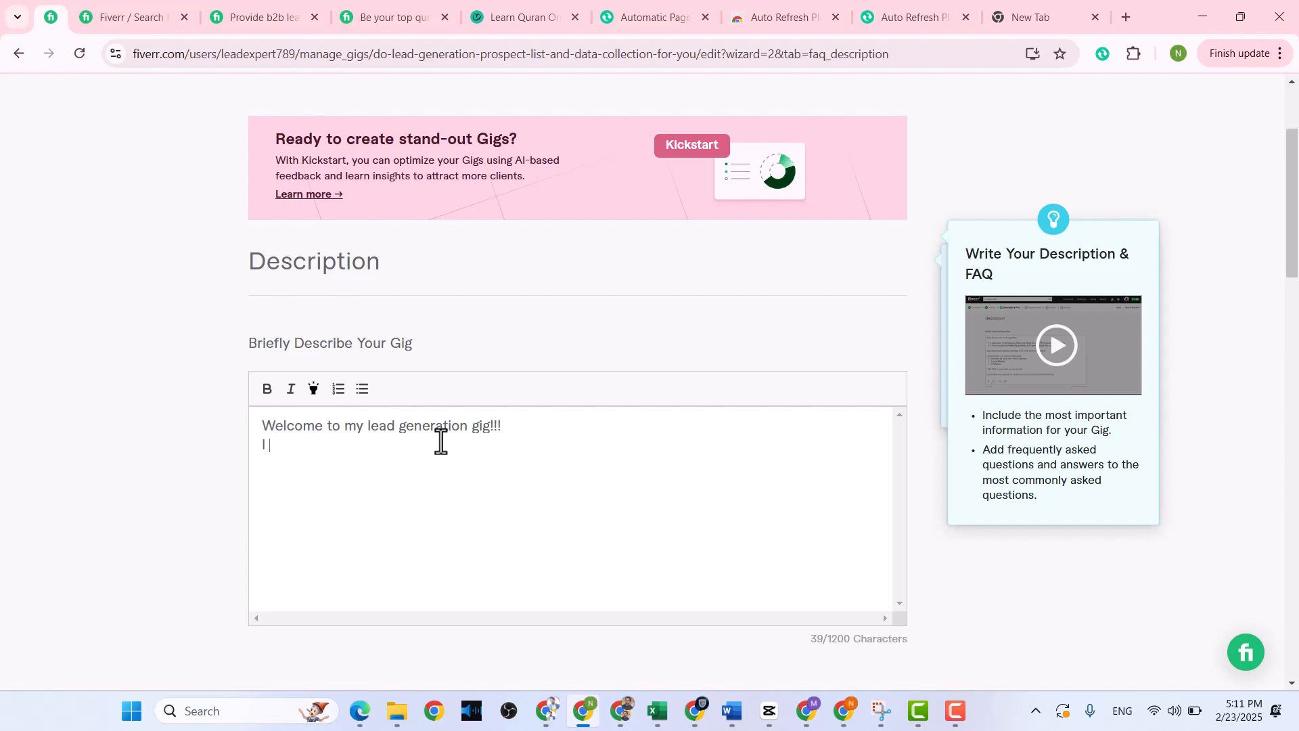
text(am an expert in lead ge)
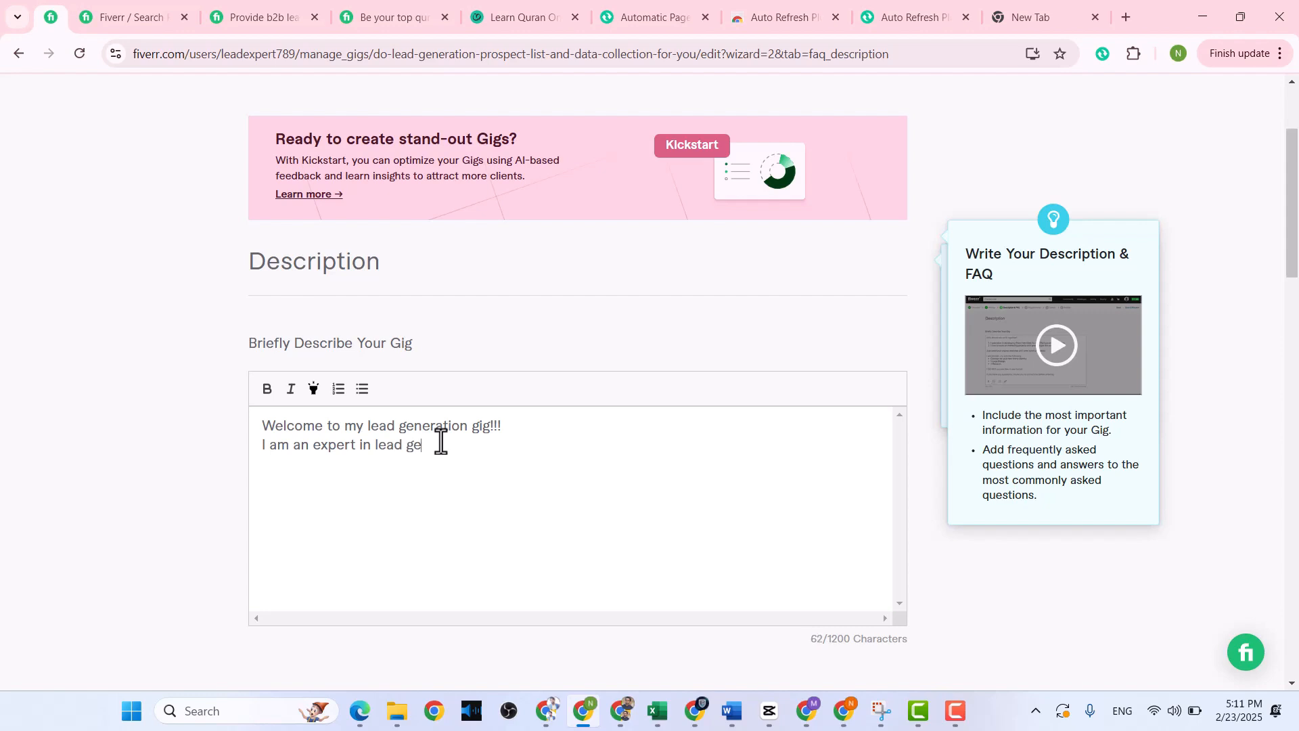
text(neration having 7 years ex)
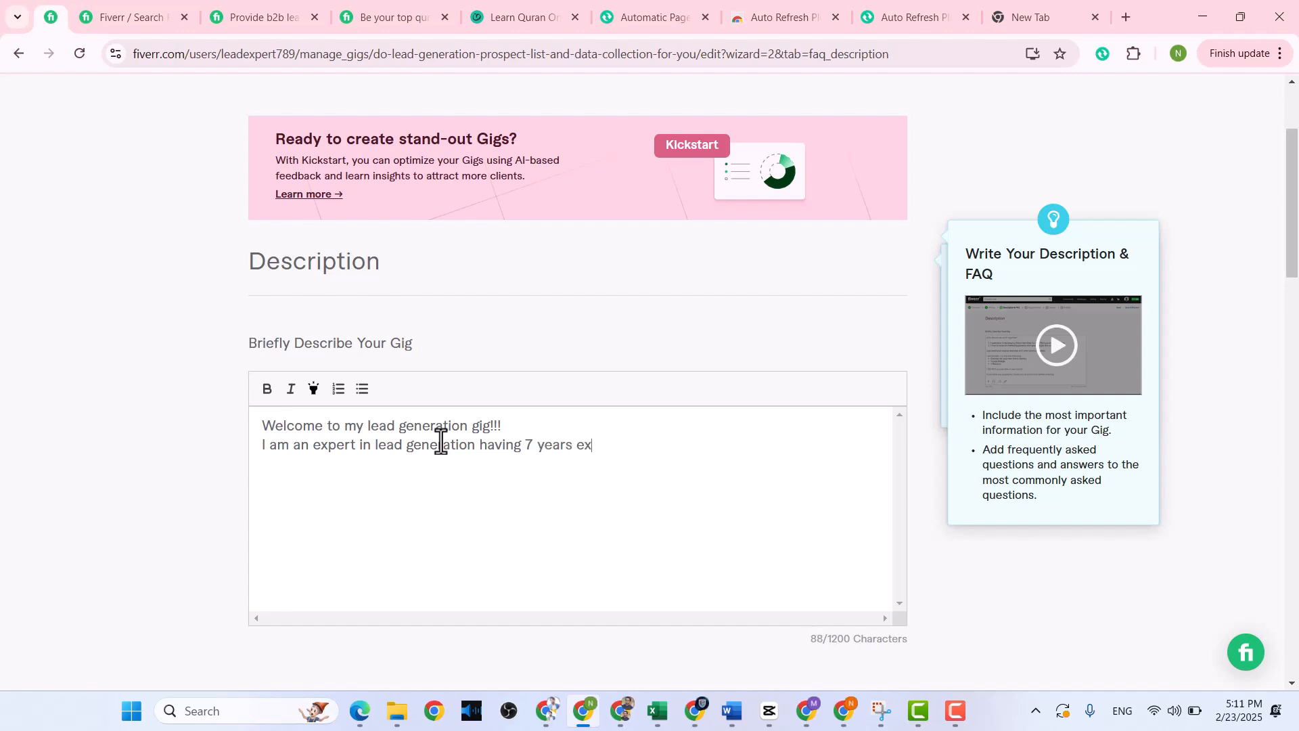
text(perience. I use diff)
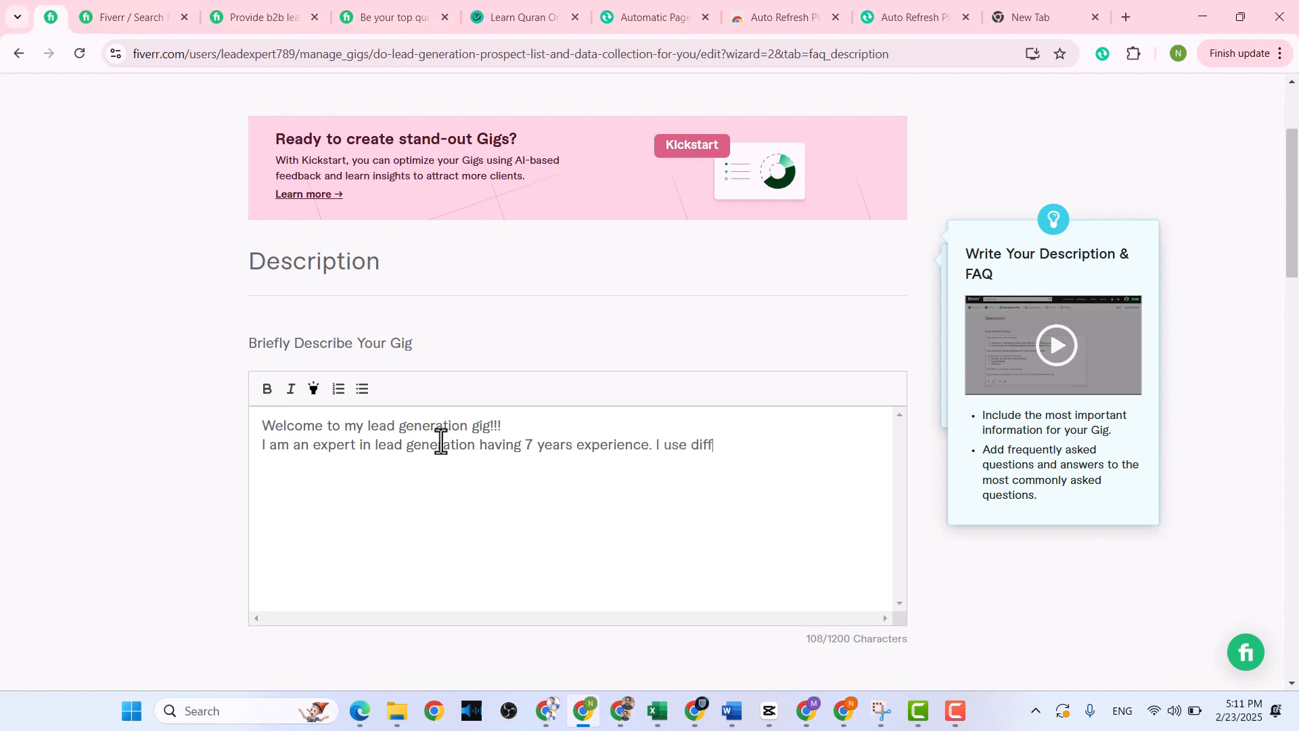
text(erent paid tools)
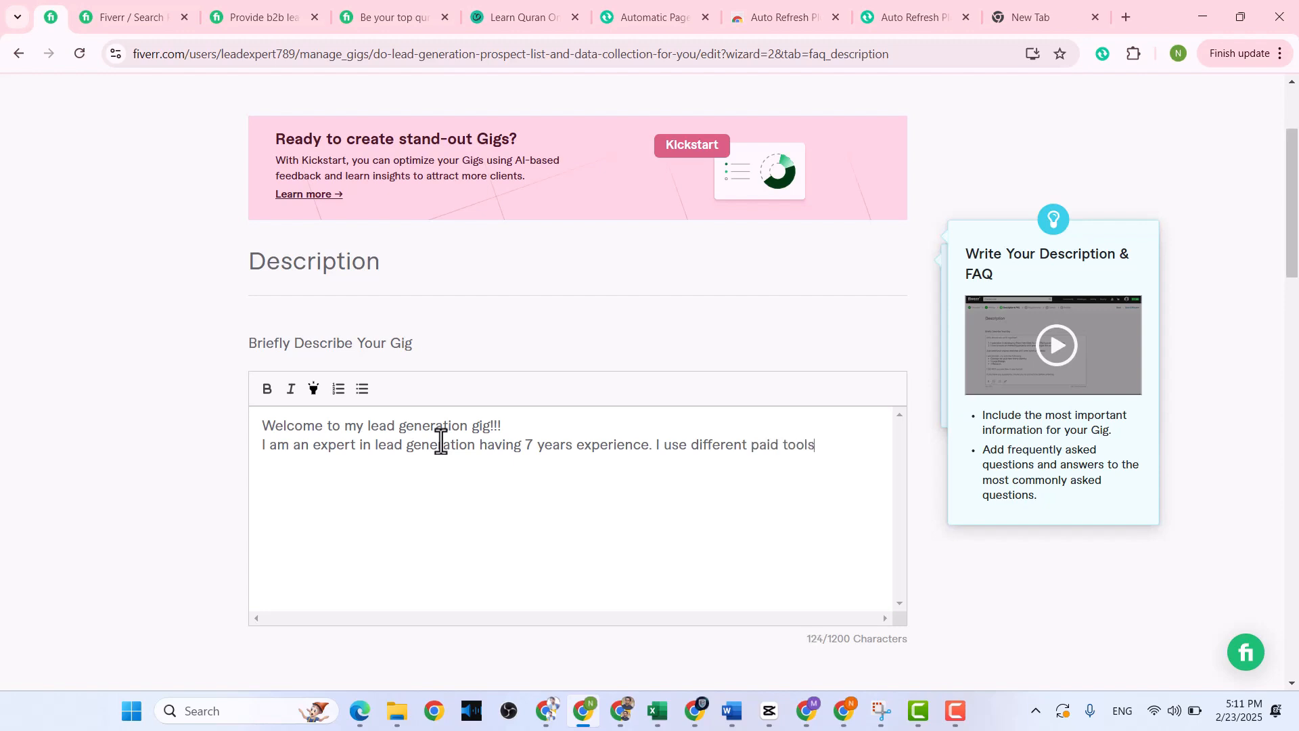
text( for getting verified)
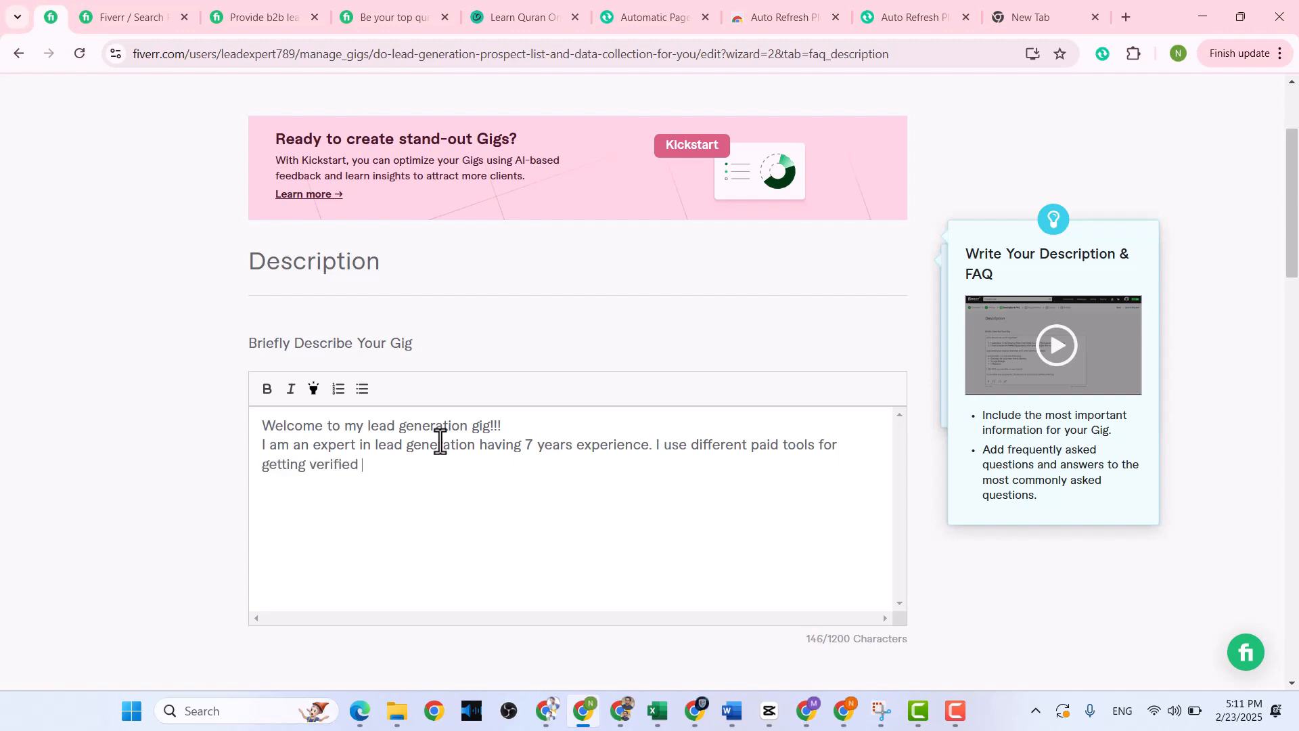
text( data. )
Add the heading line "Why you hire me?" below the introduction in the gig description
text(Why )
text(ou)
key(BackSpace)
key(BackSpace)
text(you hire m)
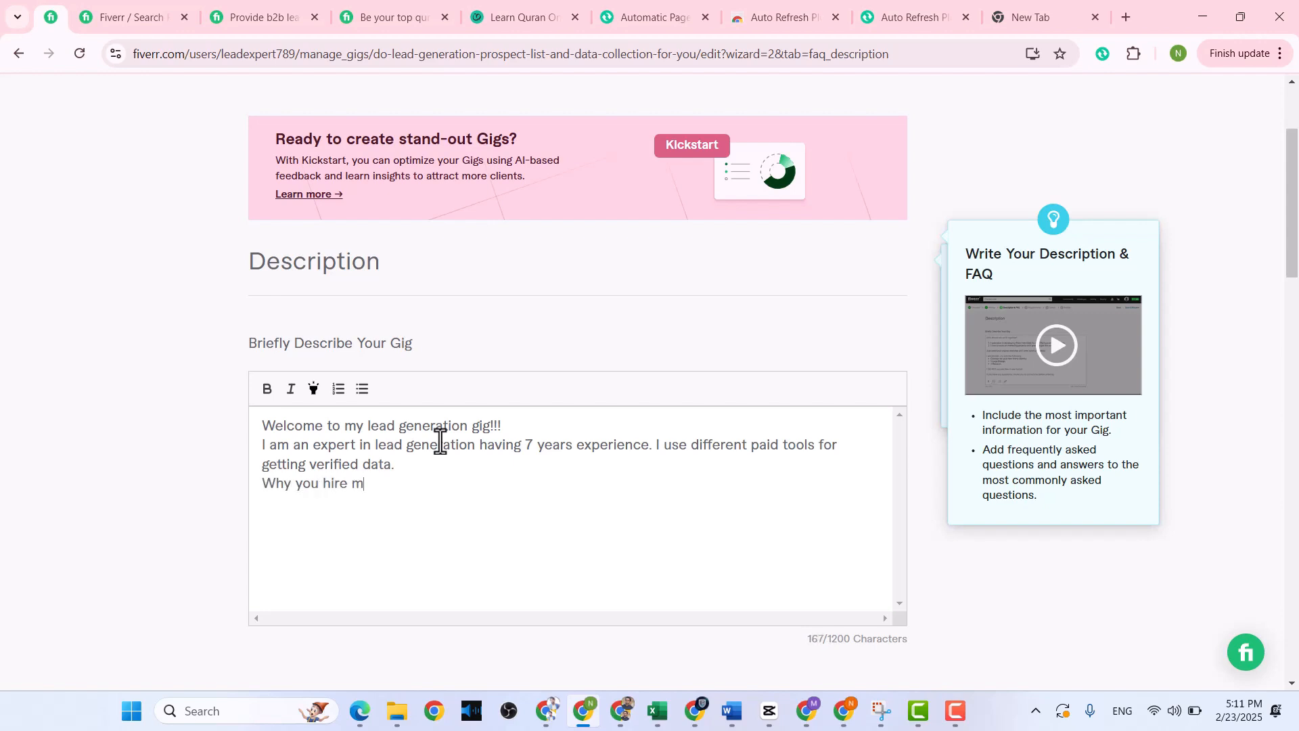
text(e? )
List "Fast delivery", "Quality data", "No Duplicates" and 24/7 availability on separate lines below the "Why you hire me?" heading
text(Fast de)
text(loivery)
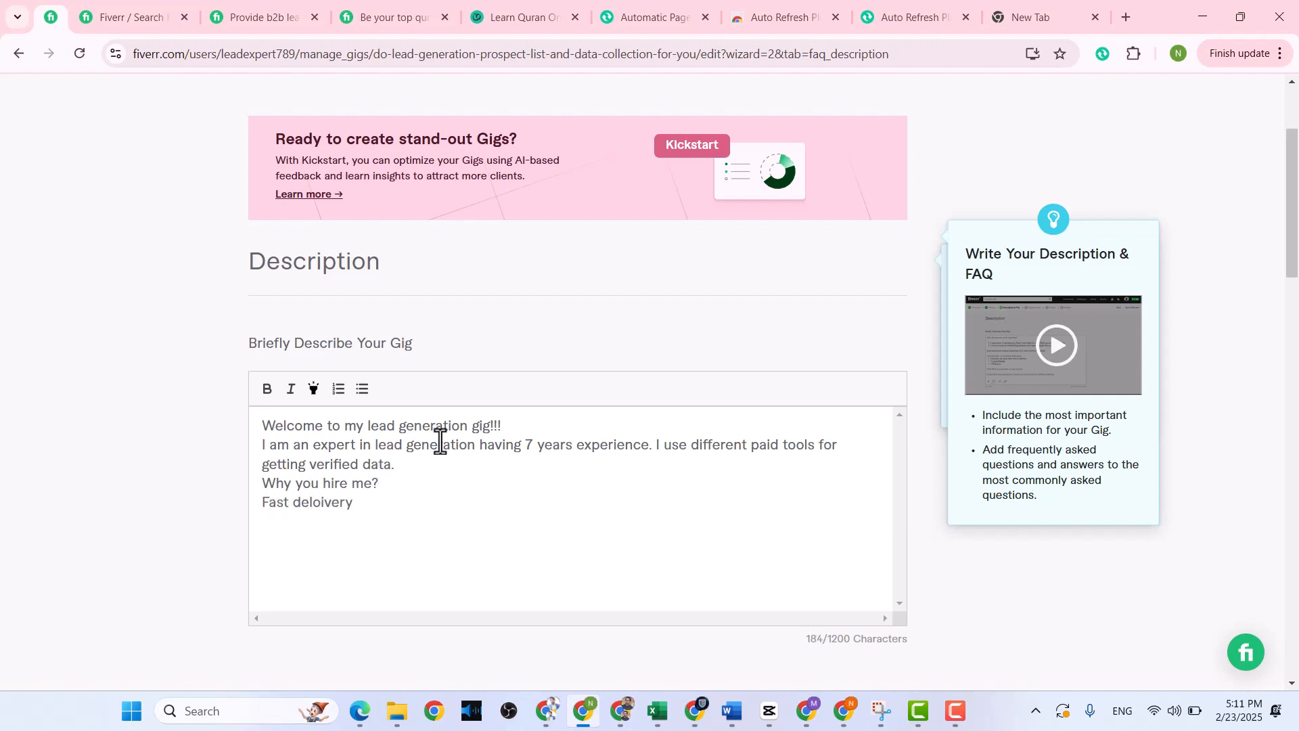
key(BackSpace)
key(BackSpace)
key(BackSpace)
key(BackSpace)
key(BackSpace)
key(BackSpace)
text(ivery )
text(Quality)
text( data )
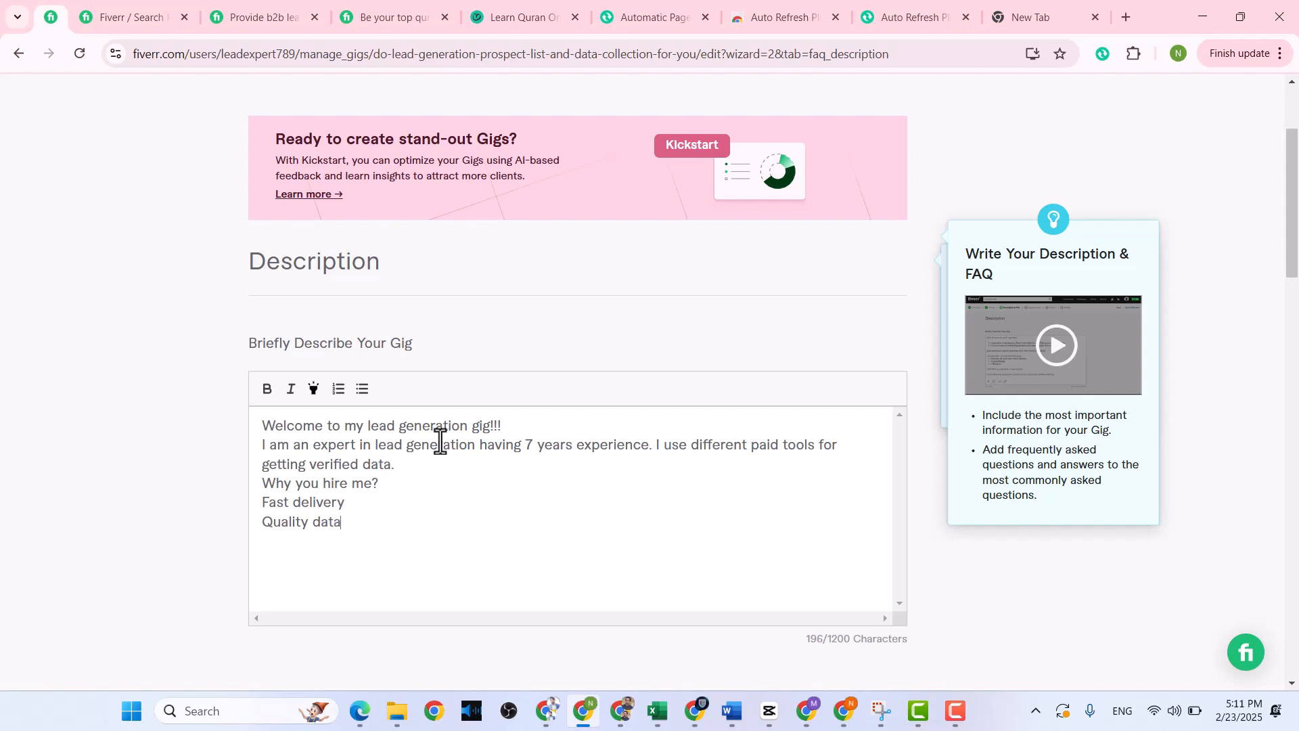
text(No Dupl)
text(icates )
text(24/)
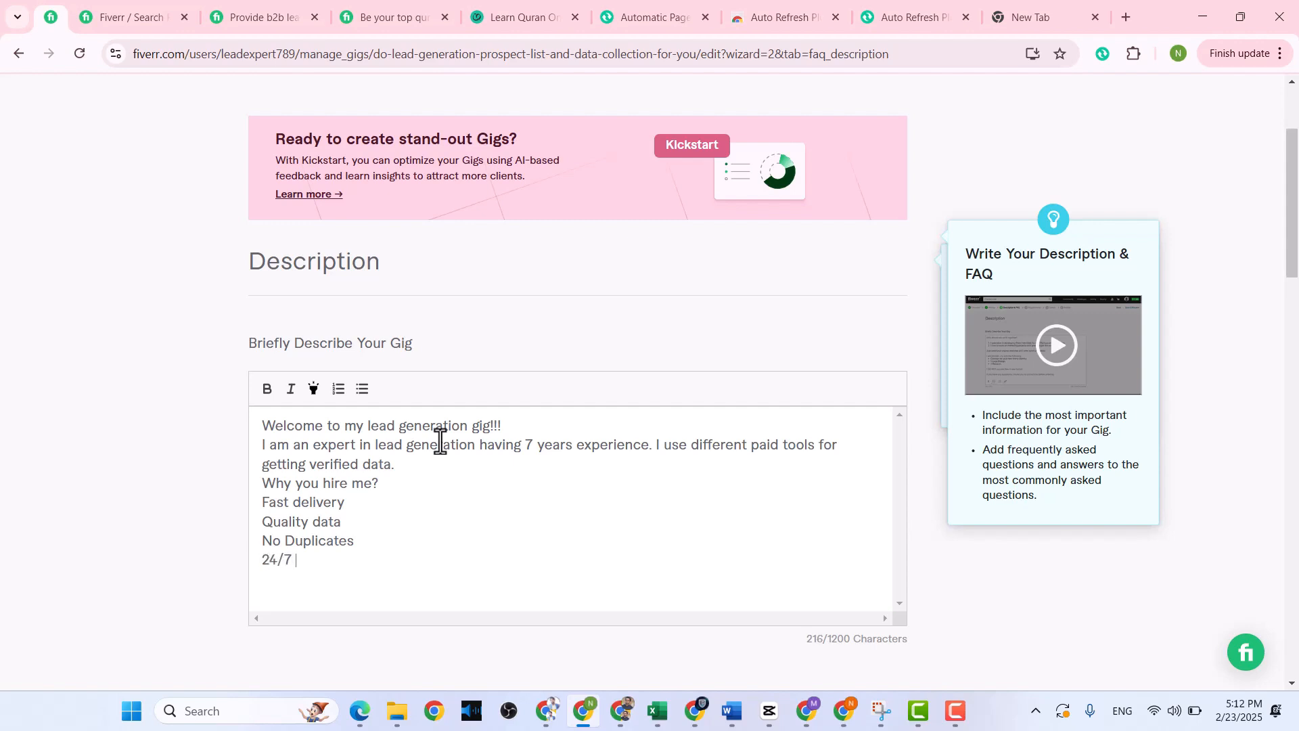
text(7 Avavilability)
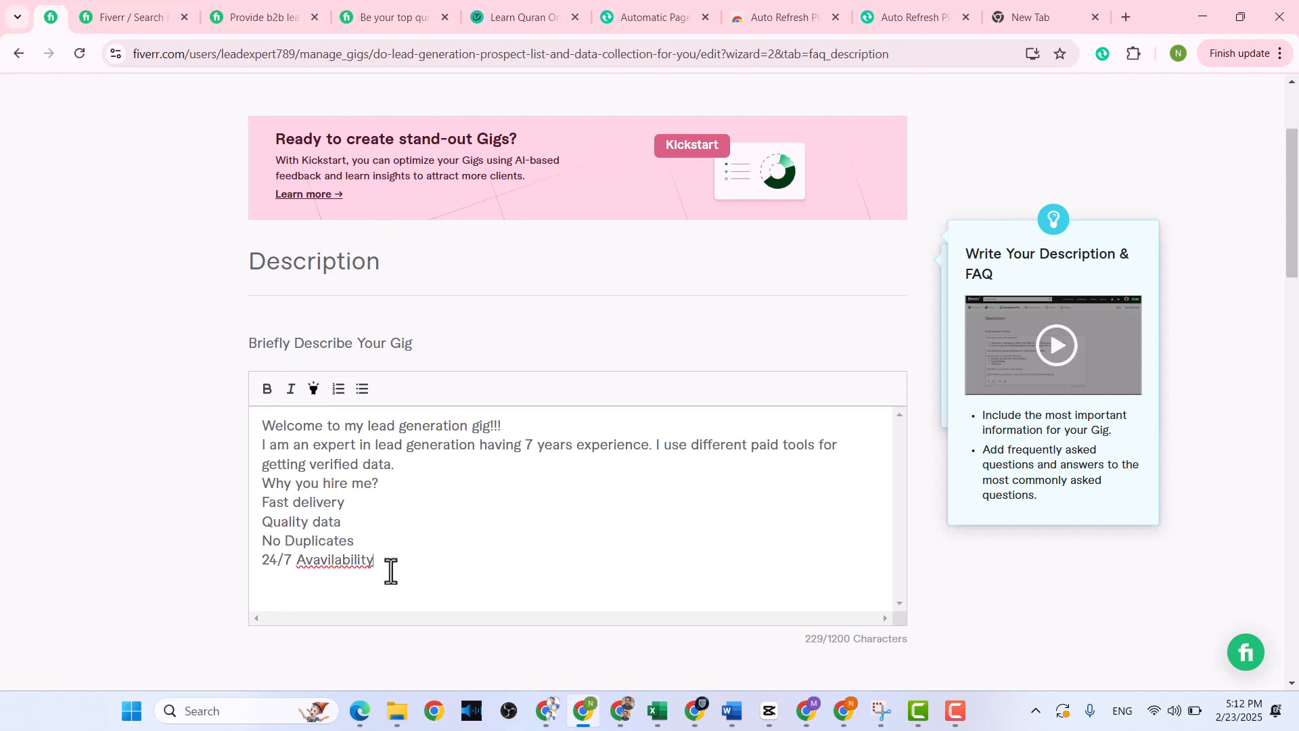
drag(381, 566, 267, 507)
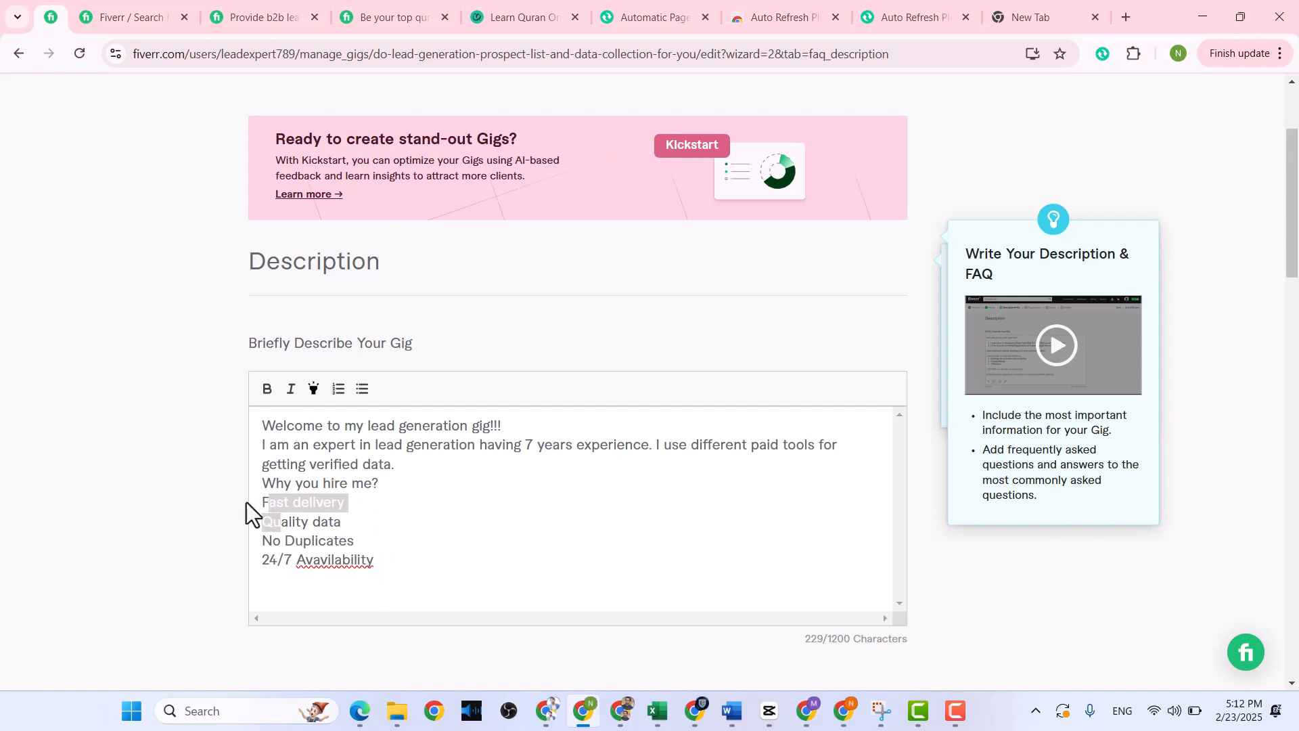
click(261, 501)
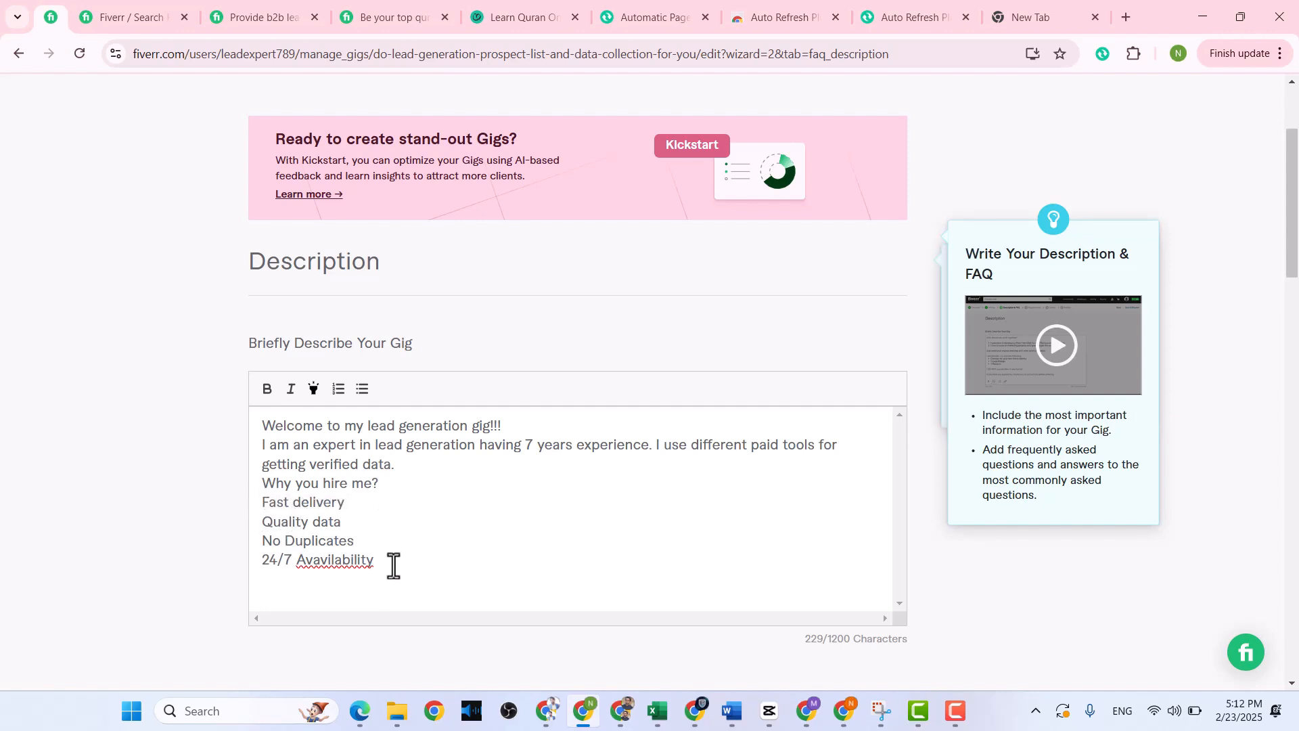
drag(383, 560, 332, 527)
click(260, 499)
key(ctrl+shift+Right)
key(ctrl+shift+Right)
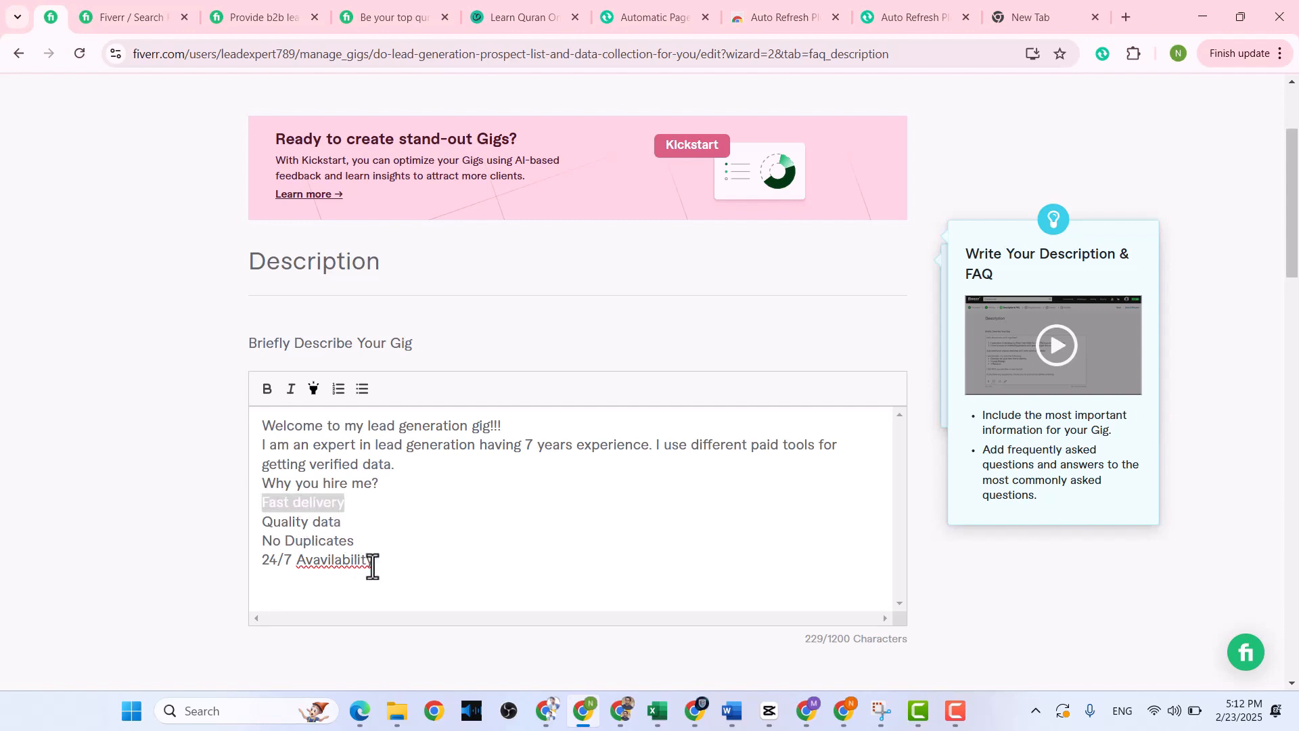
Correct the misspelled word in the 24/7 line to "Availability" and return to the gig description page
right_click(344, 561)
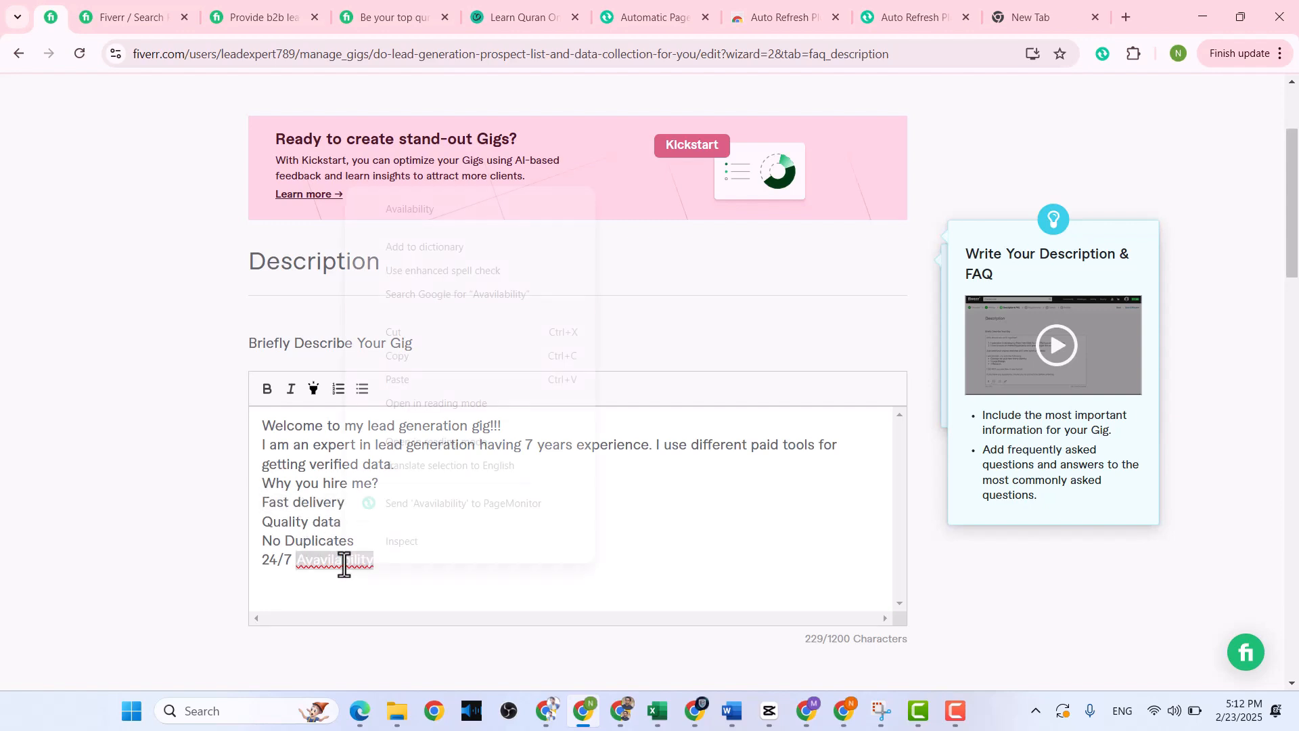
double_click(421, 214)
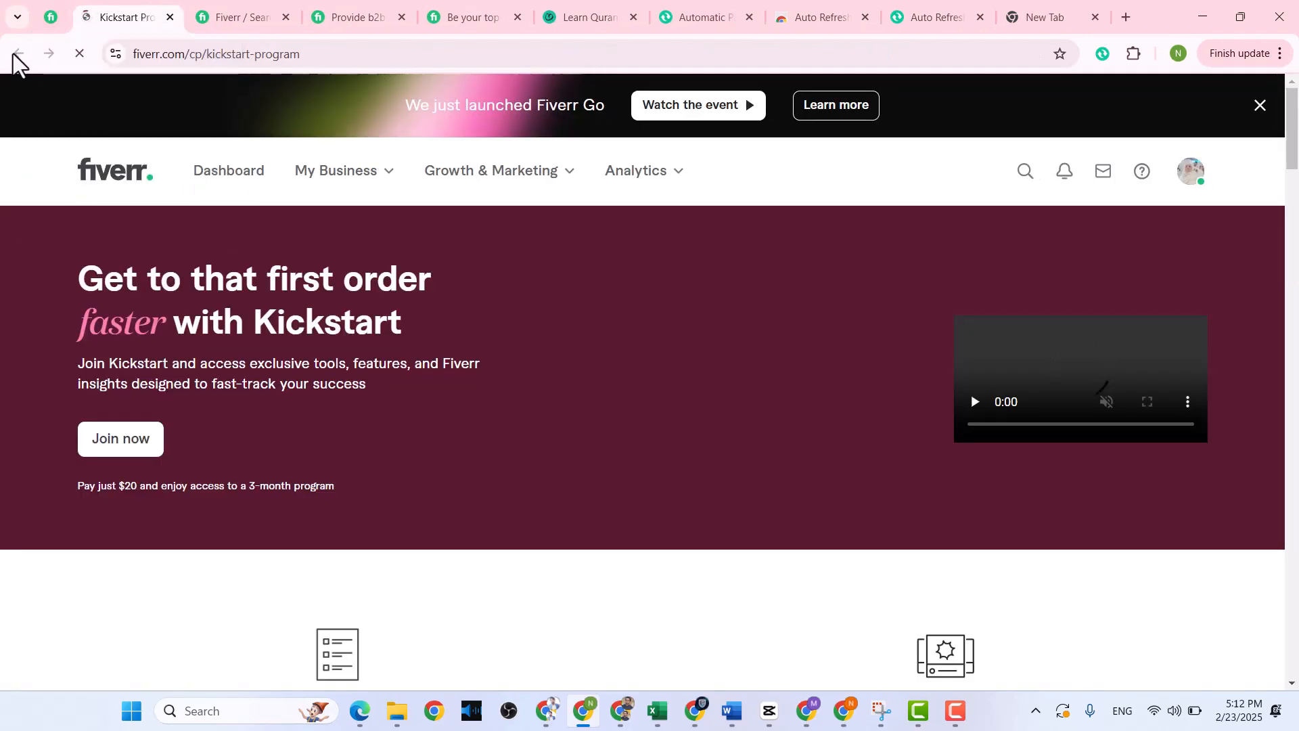
click(48, 18)
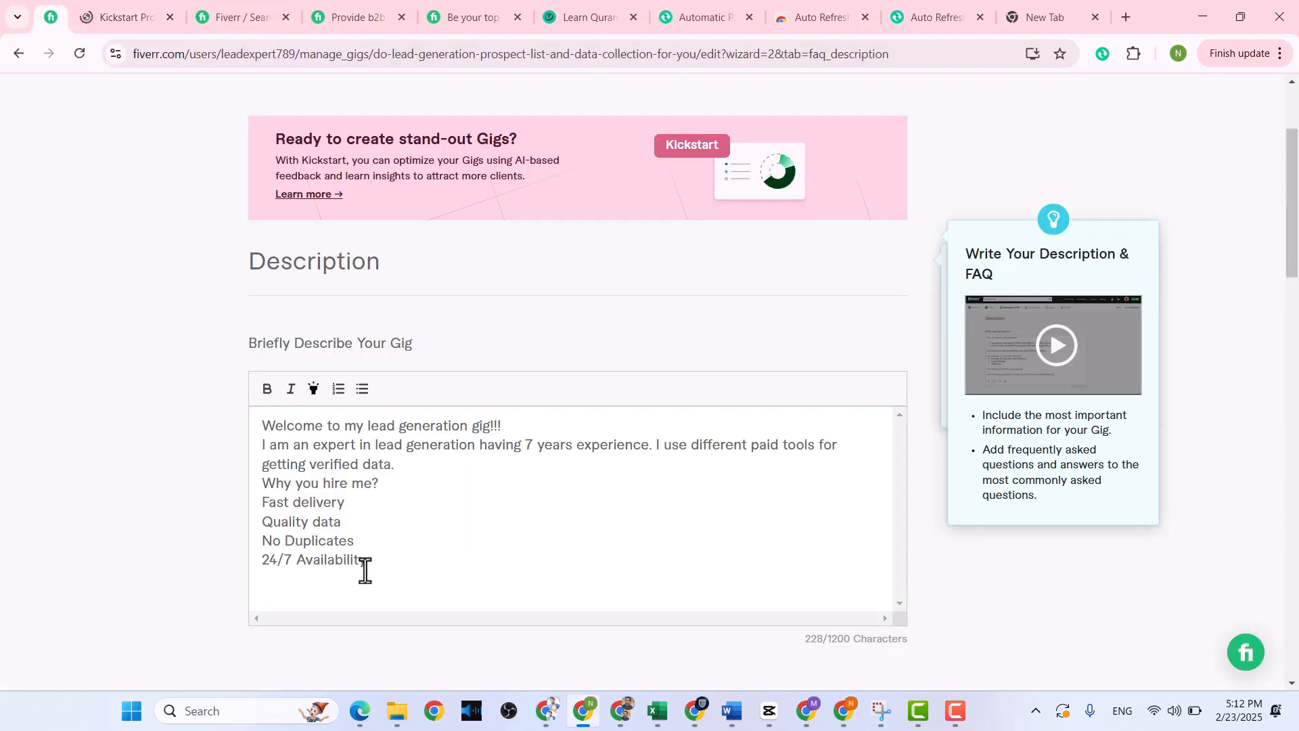
drag(320, 561, 319, 548)
click(264, 527)
double_click(264, 526)
drag(325, 525, 379, 560)
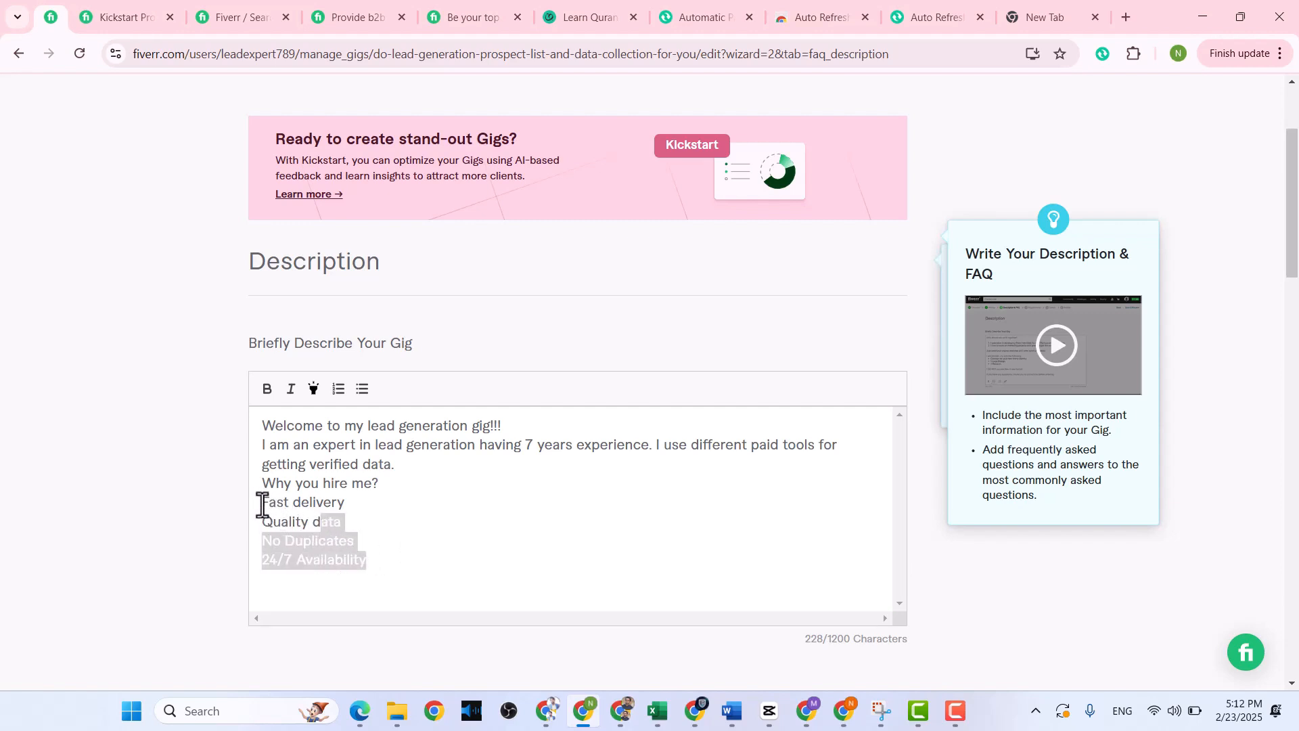
mouse_move(261, 504)
mouse_down()
mouse_move(377, 559)
mouse_move(251, 509)
mouse_up()
click(376, 559)
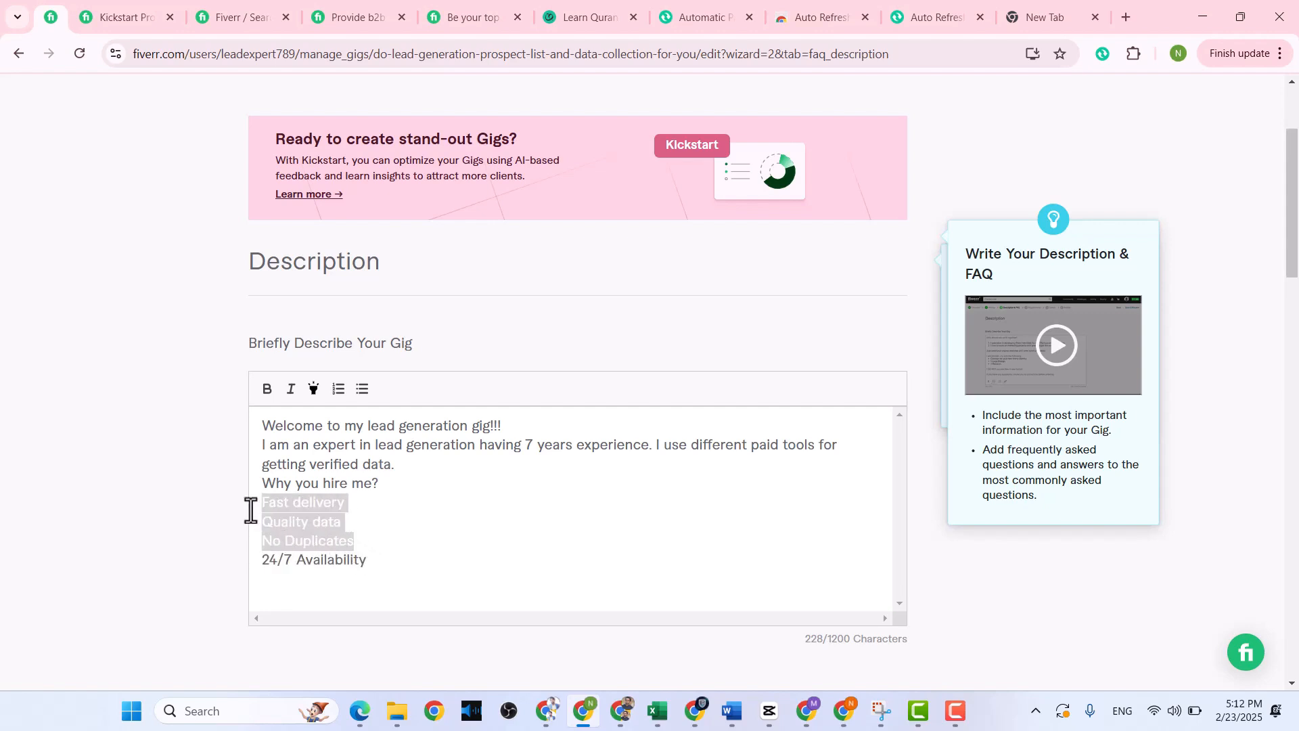
triple_click(251, 510)
double_click(259, 500)
click(257, 501)
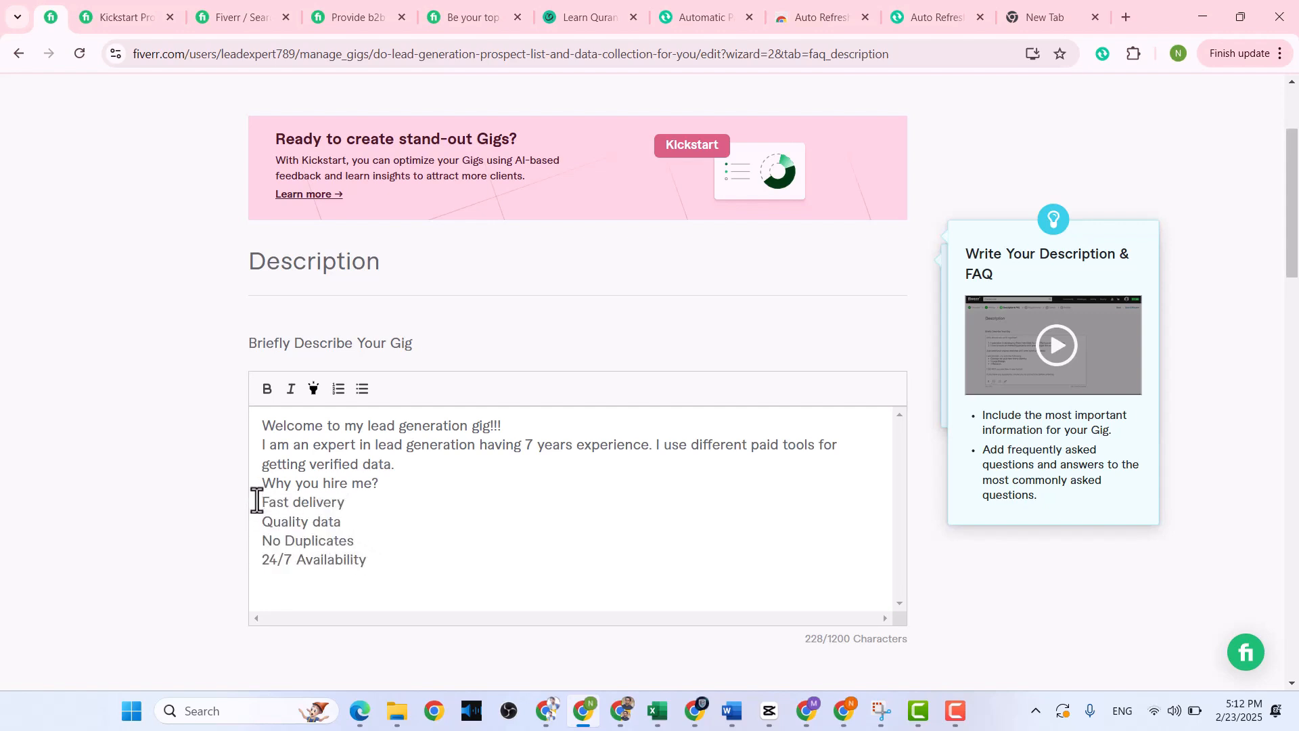
triple_click(366, 560)
click(302, 539)
double_click(302, 539)
click(385, 567)
Turn the four reason lines from "Fast delivery" to "24/7 Availability" into a bulleted list
drag(380, 565, 255, 514)
click(255, 512)
drag(253, 506, 345, 561)
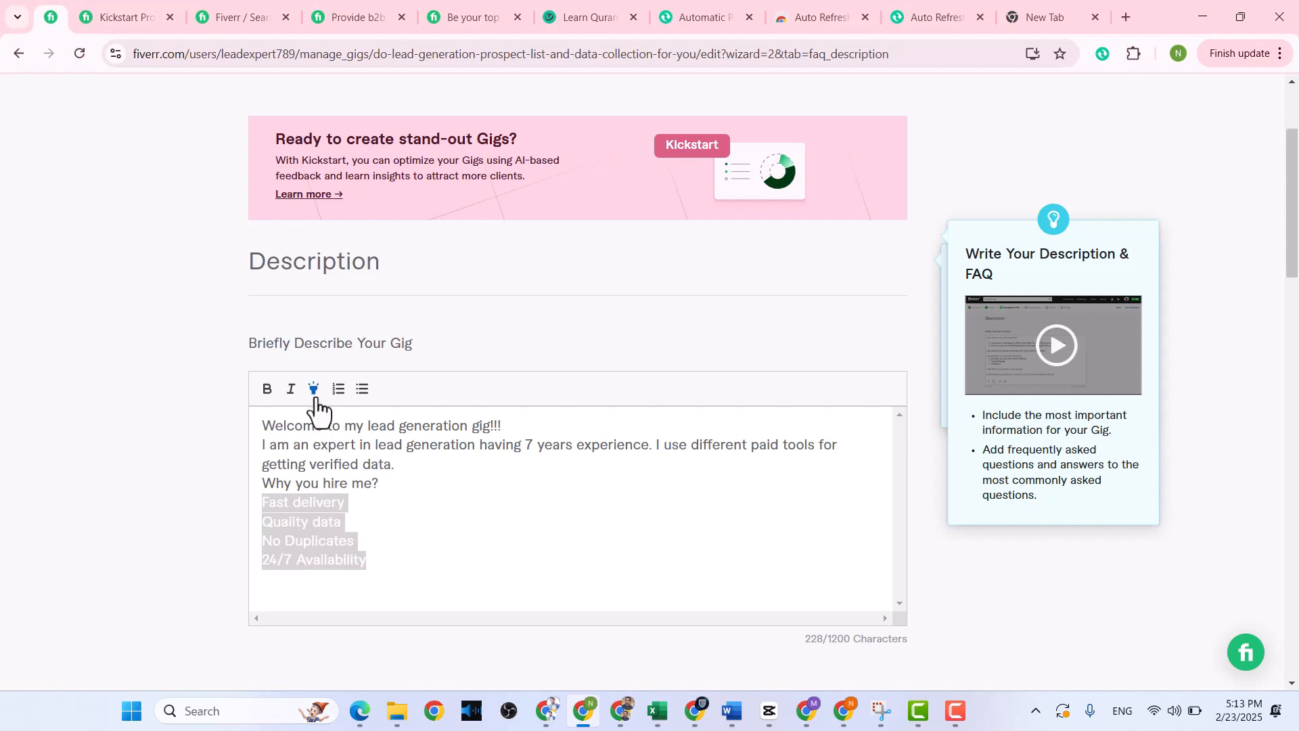
click(361, 396)
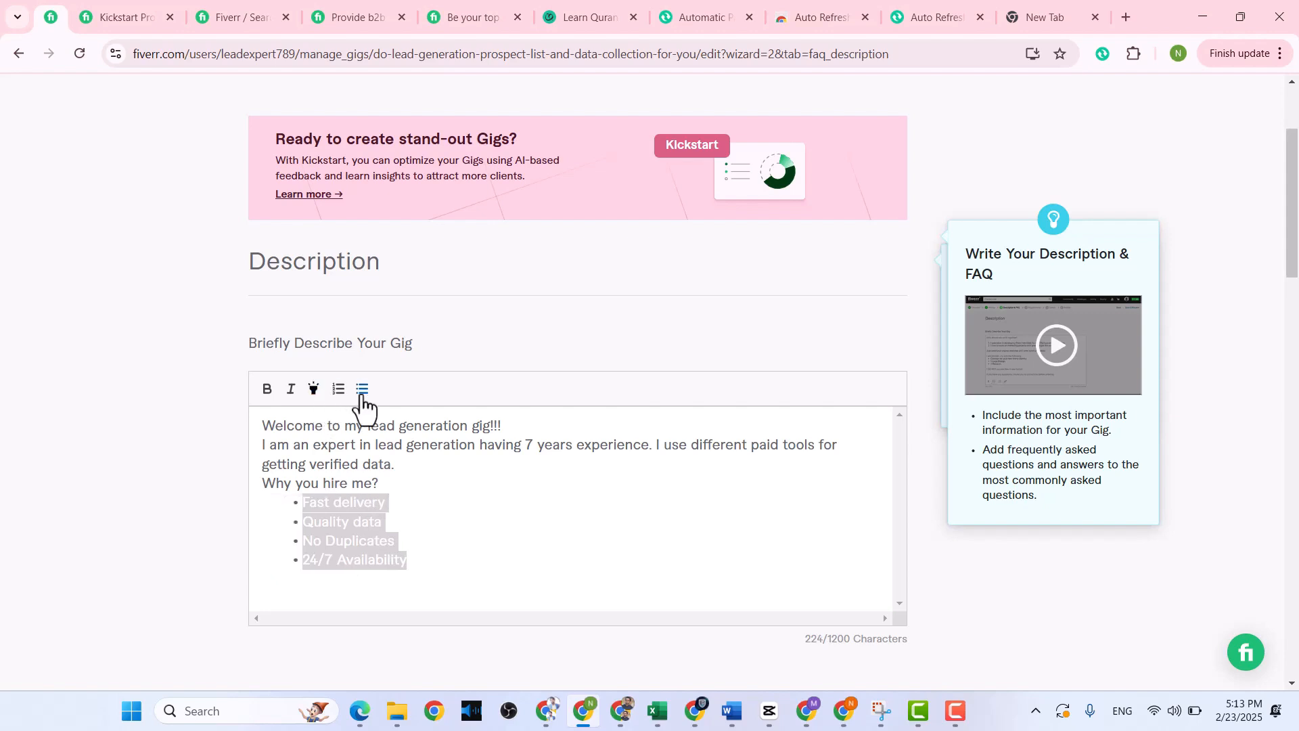
Make the "Why you hire me?" heading bold and highlighted
triple_click(336, 484)
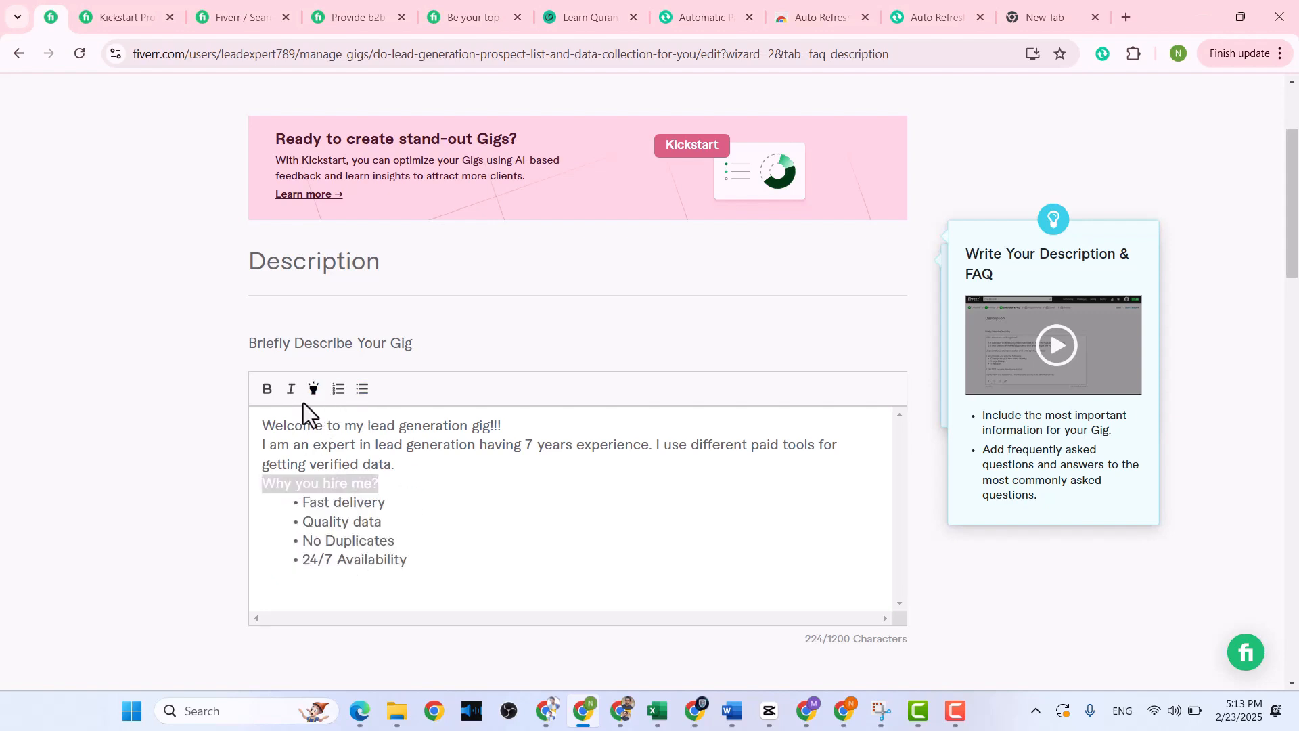
click(267, 392)
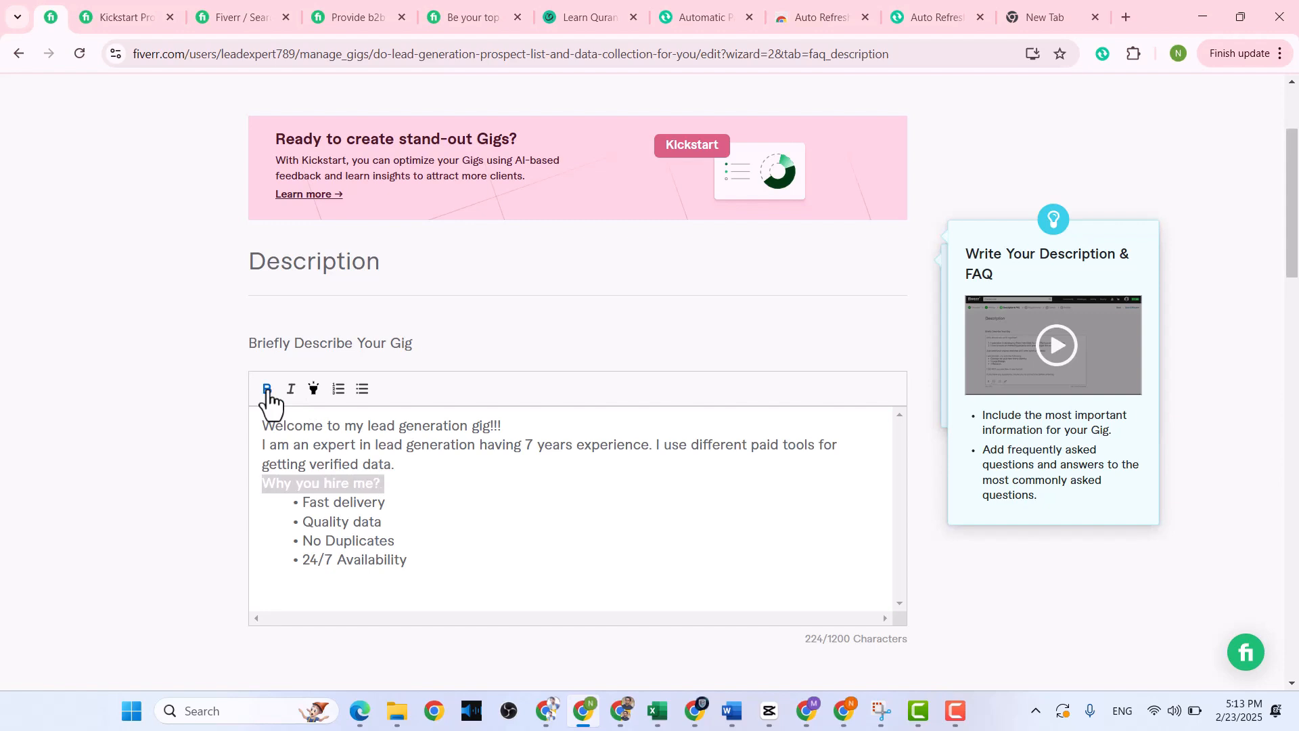
click(310, 391)
click(398, 481)
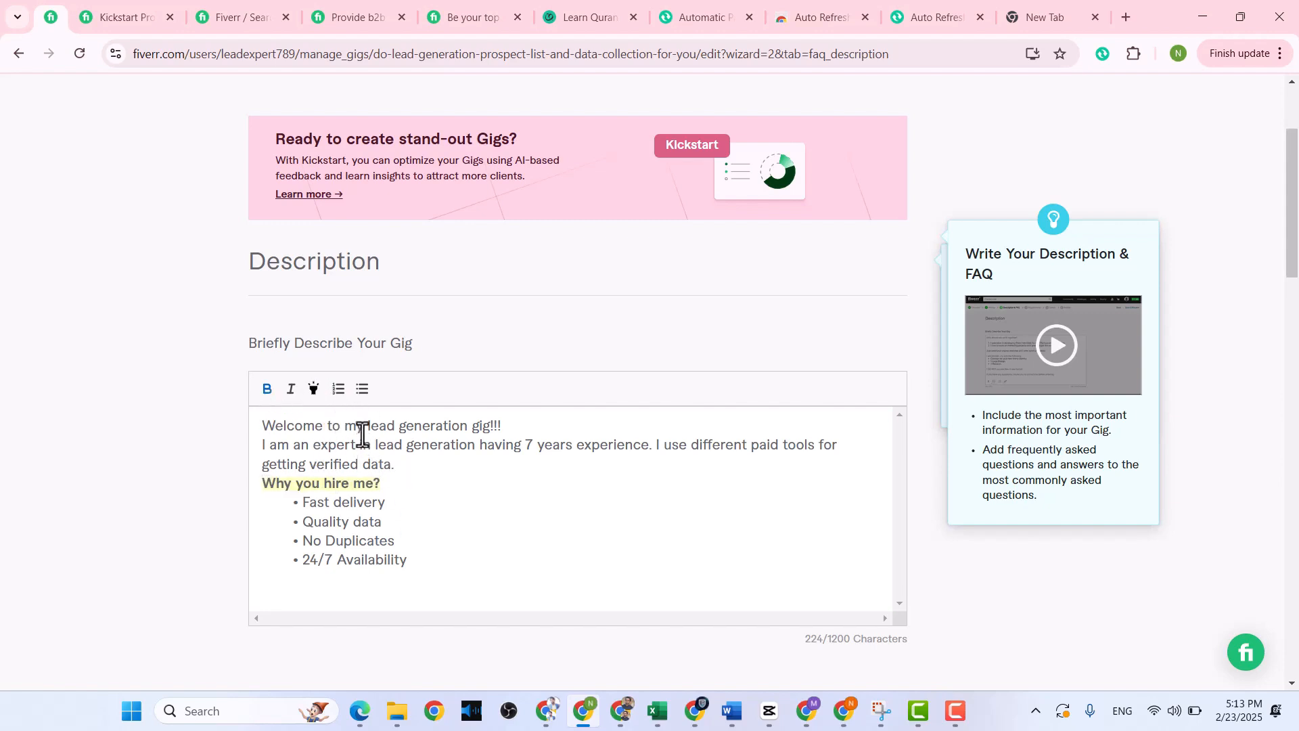
Make the opening line "Welcome to my lead generation gig!!!" bold and highlighted
triple_click(446, 429)
click(464, 428)
triple_click(467, 426)
click(271, 392)
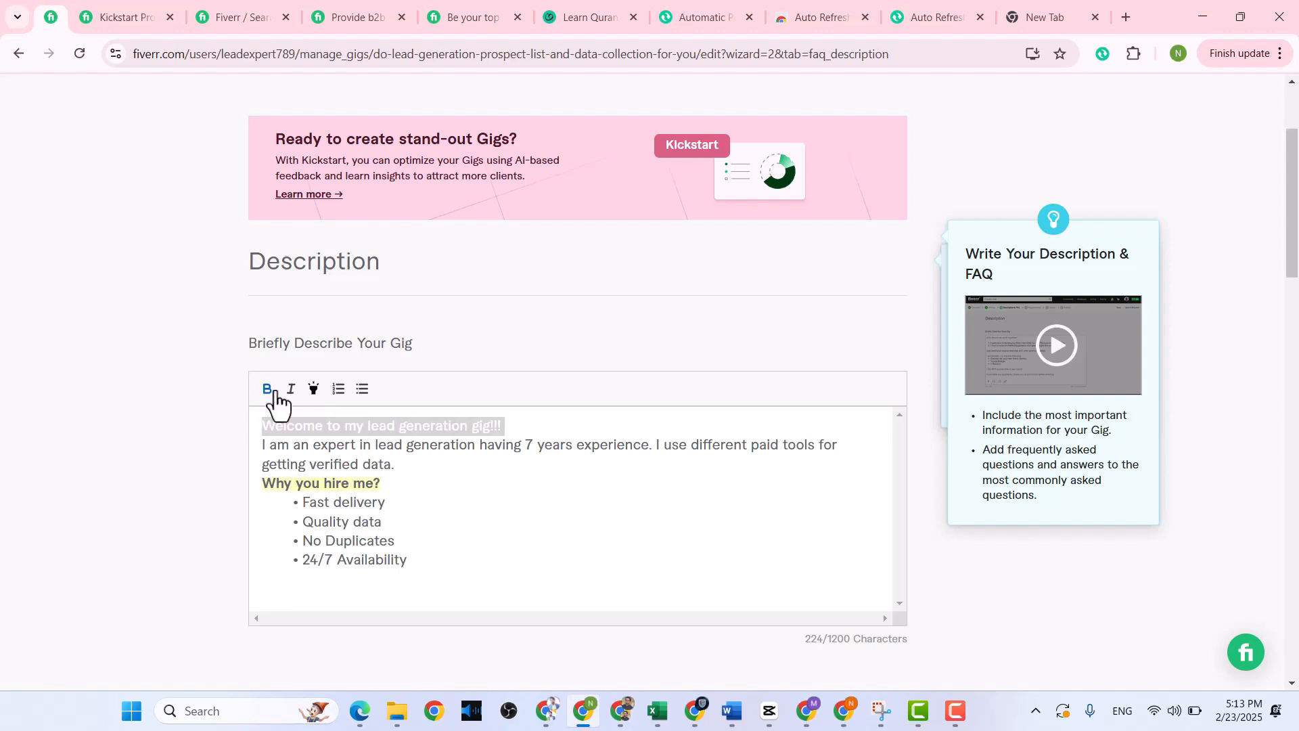
click(266, 395)
click(314, 399)
click(410, 447)
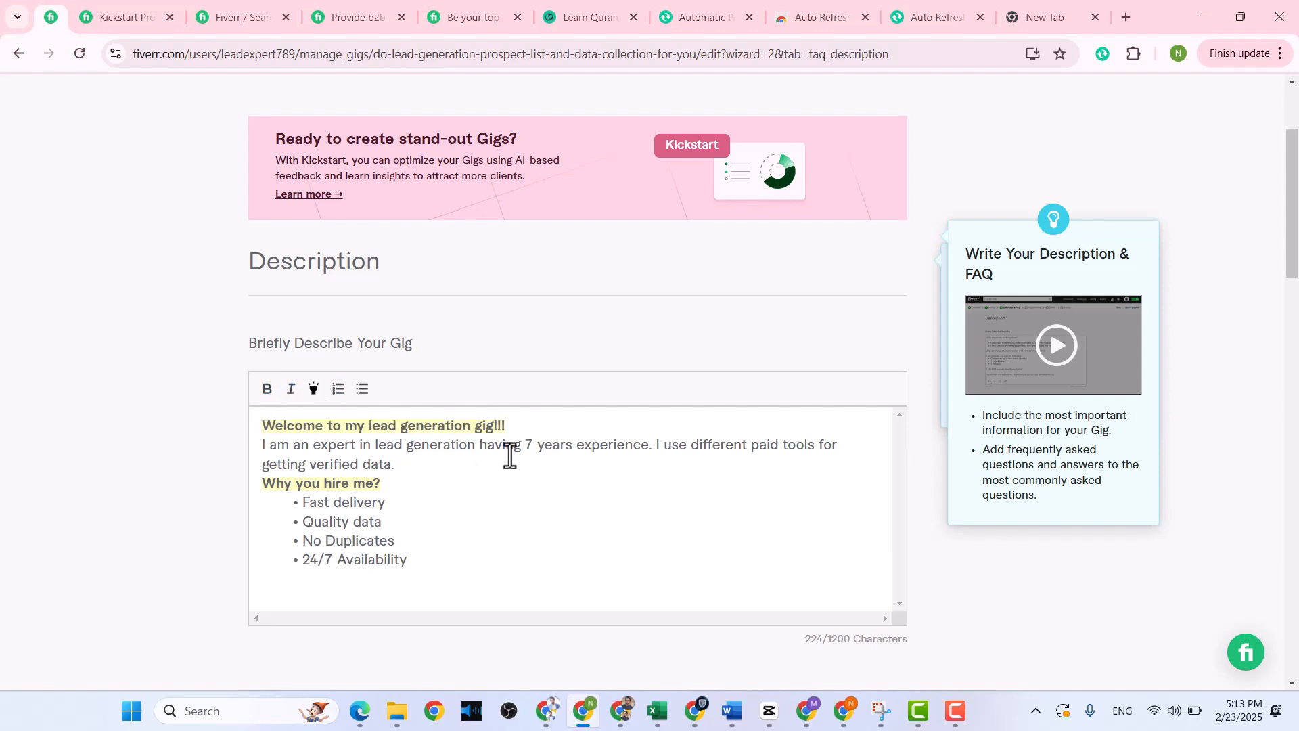
Highlight the number 7 in the sentence about years of experience
double_click(584, 450)
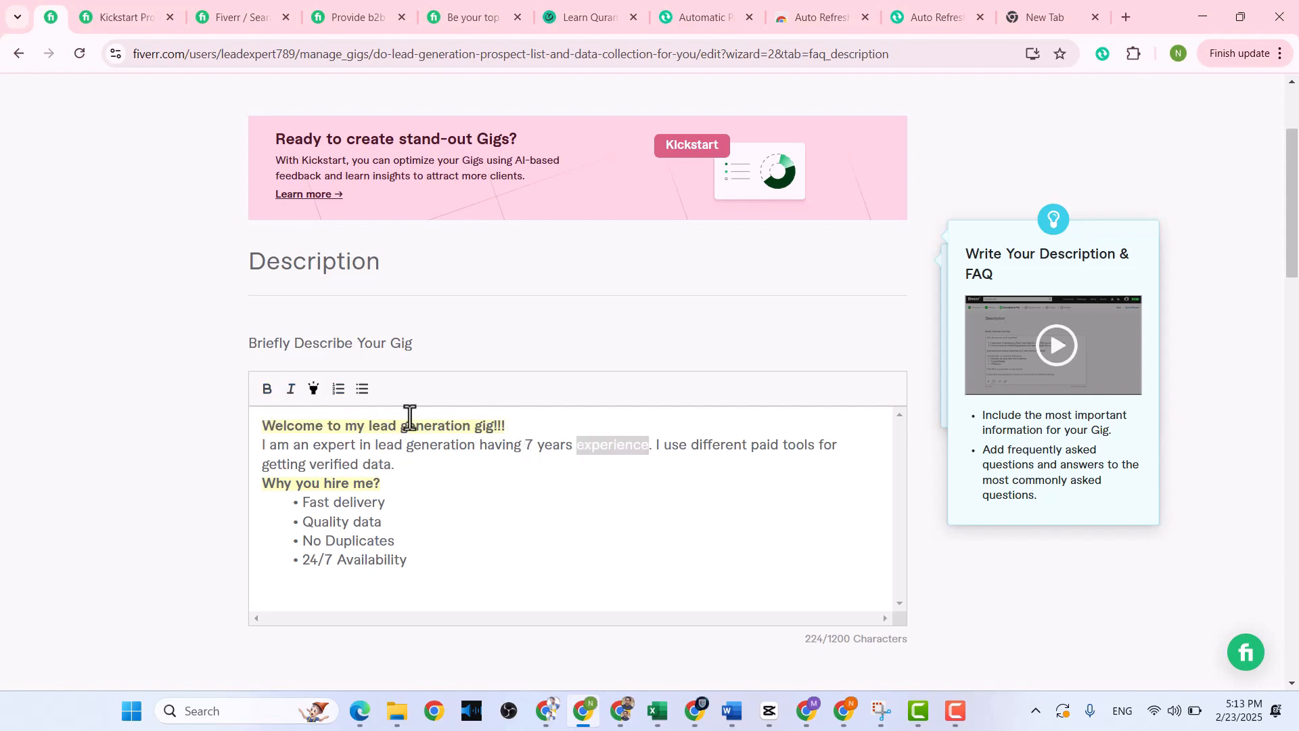
click(527, 444)
double_click(527, 445)
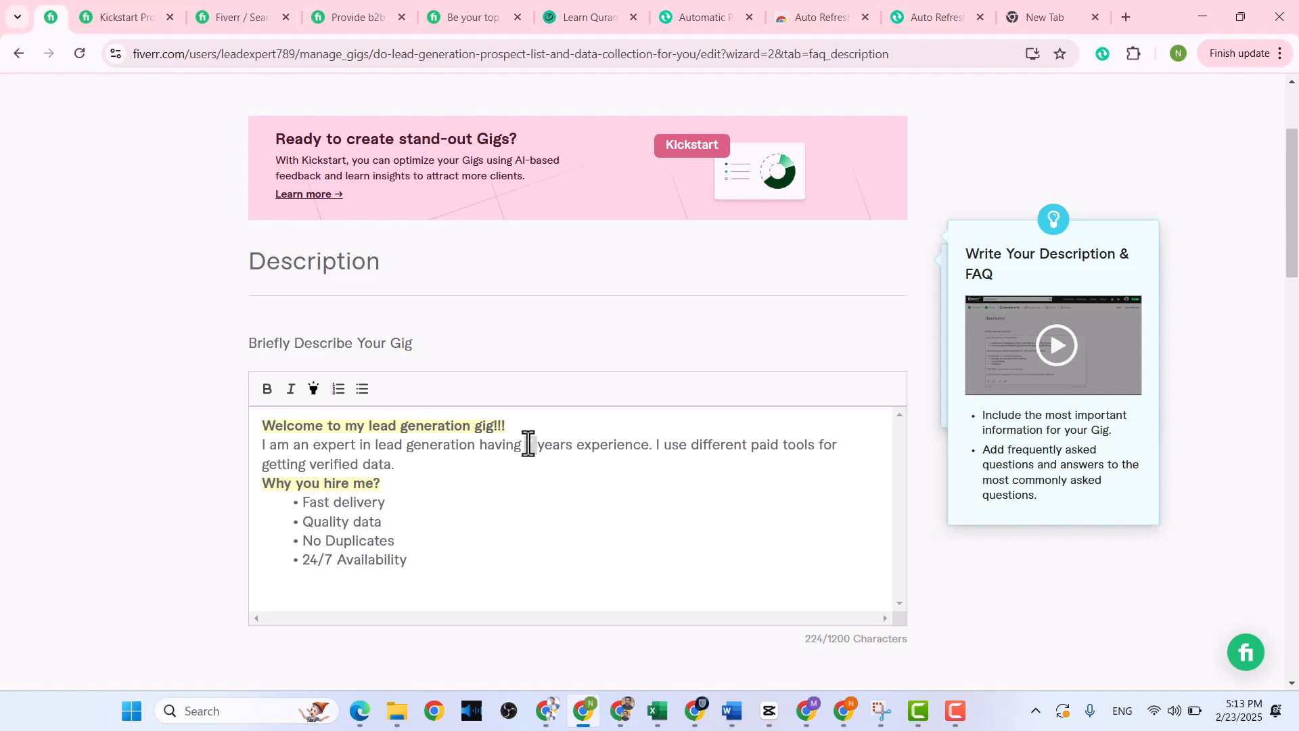
click(313, 389)
Start a new FAQ entry for the gig with the question "Do you have a team?"
scroll(534, 496, down, 2)
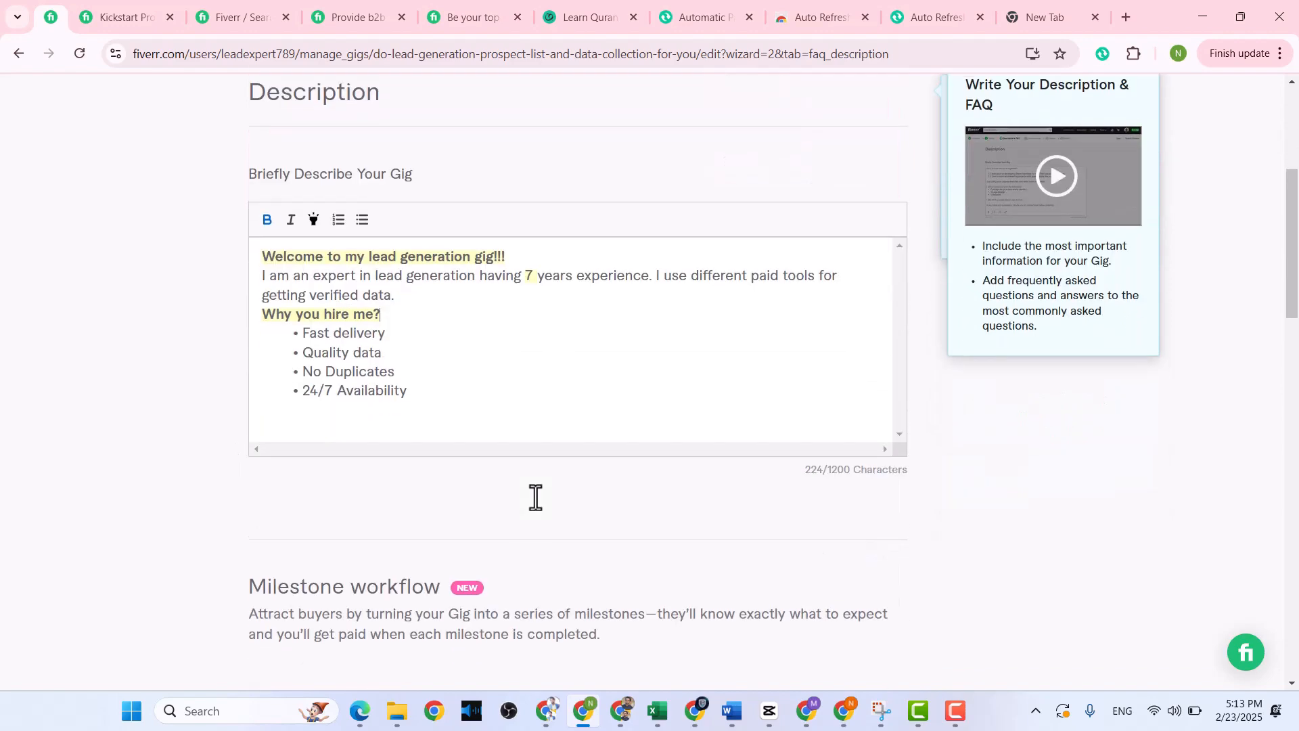
scroll(536, 497, down, 10)
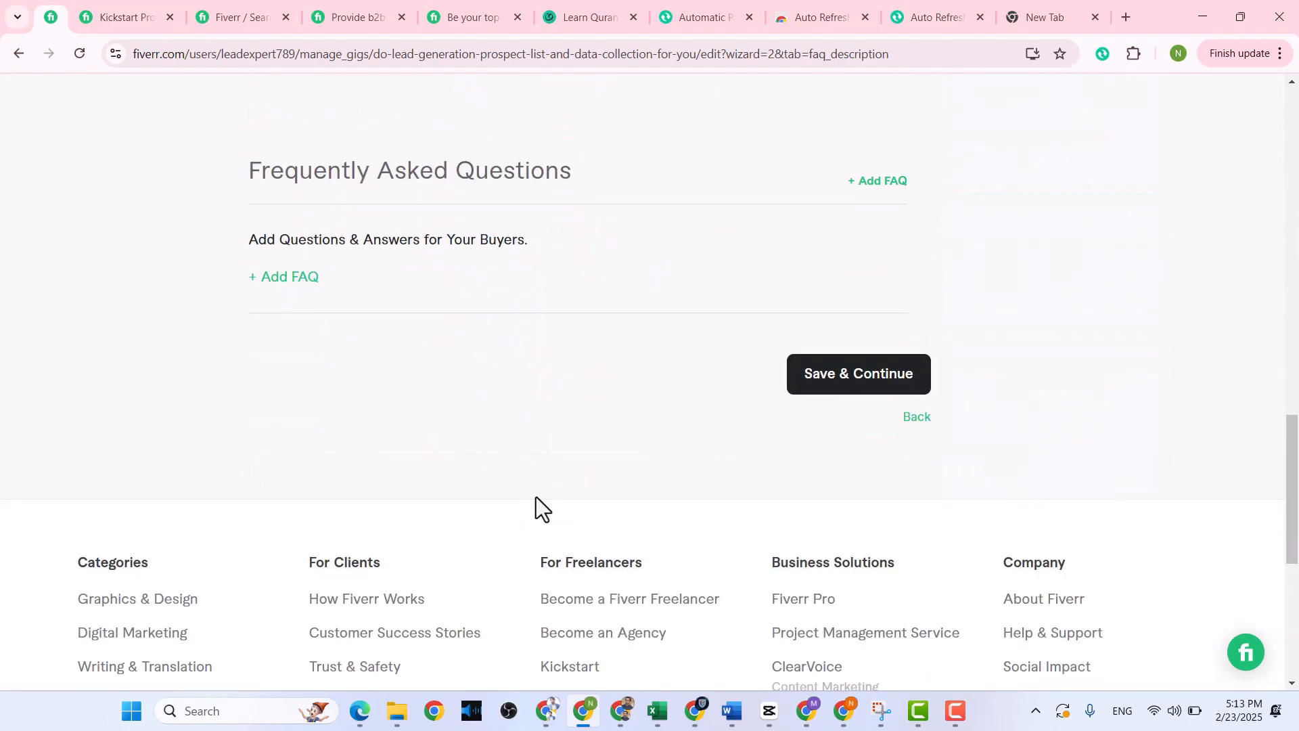
scroll(536, 496, up, 2)
click(892, 351)
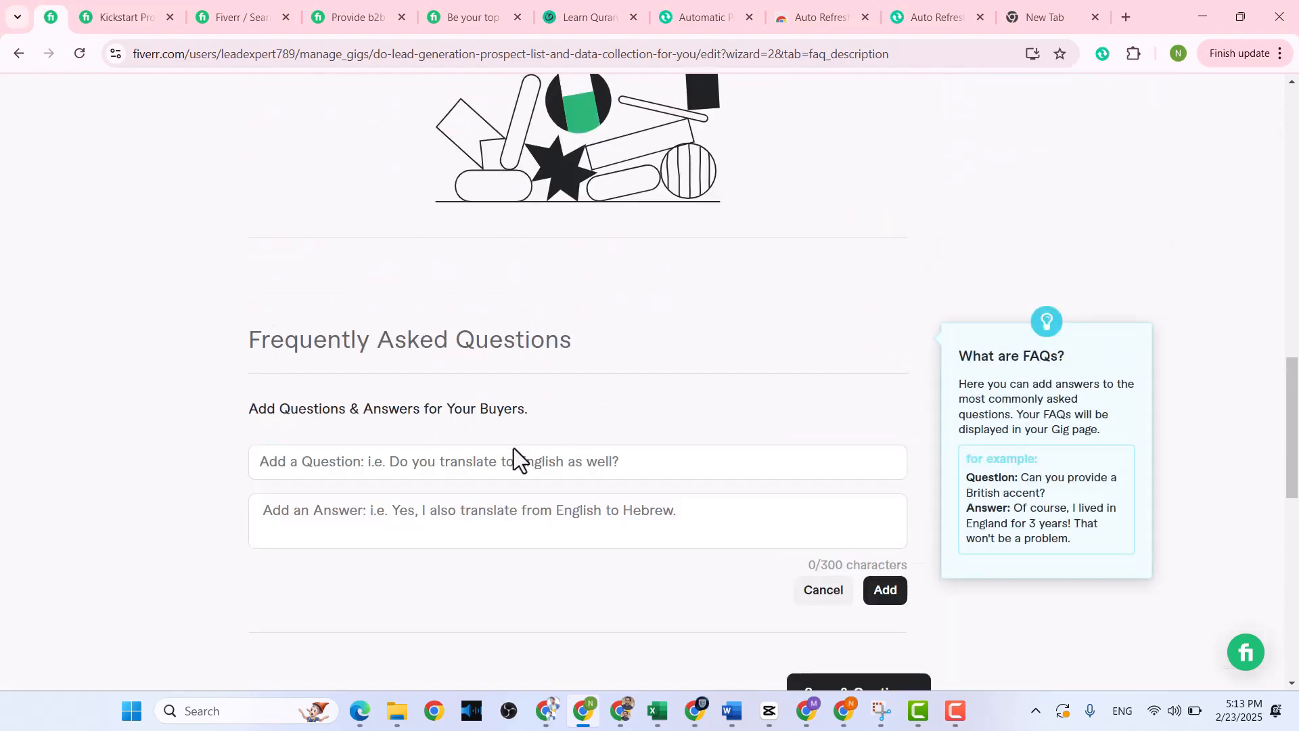
click(406, 467)
text(Do)
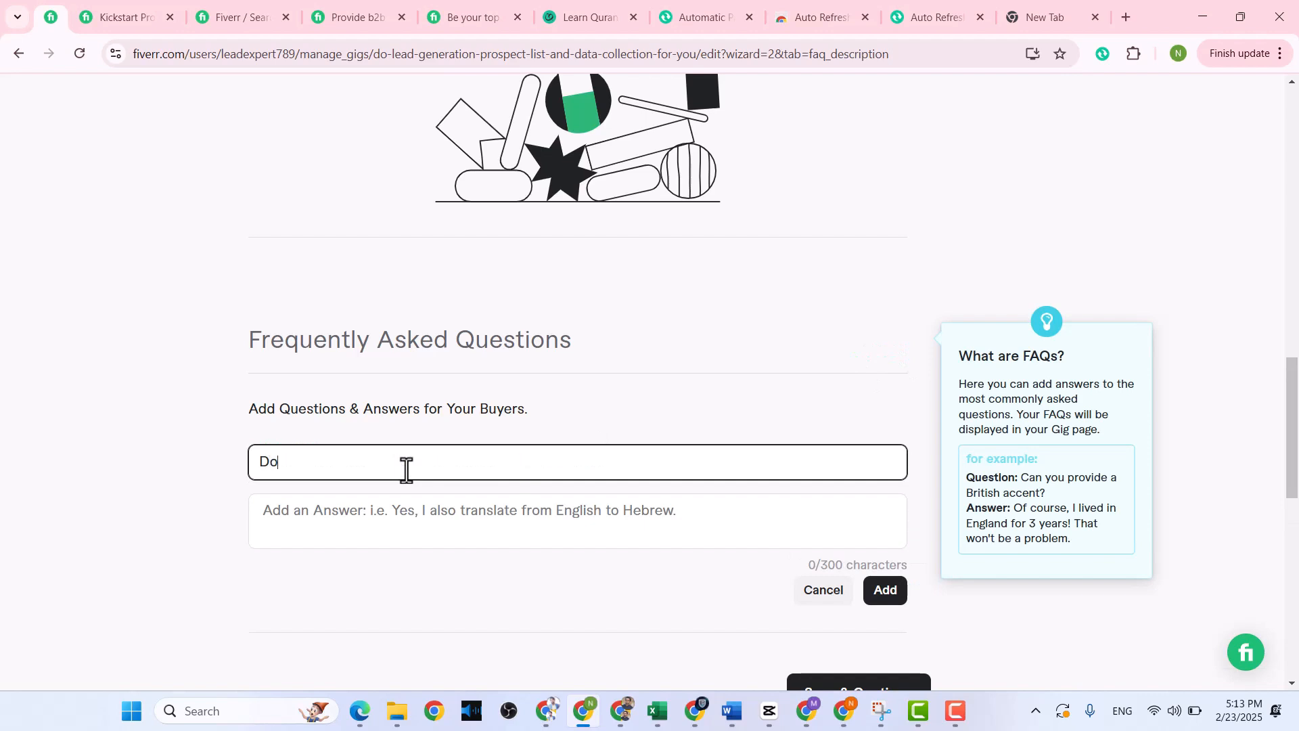
text( you have a team?)
Answer the FAQ question with "Yes, I have a team for fast delivery."
click(409, 517)
text(Yes)
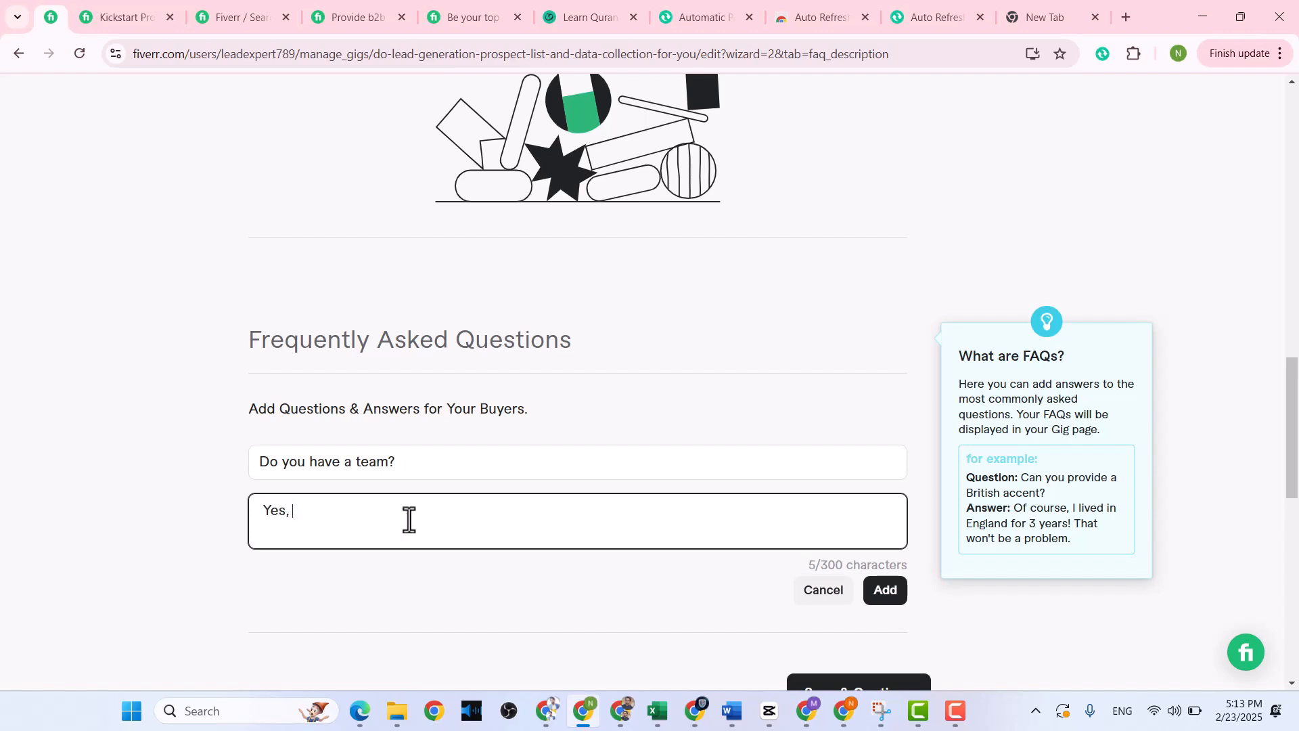
text(, I have a team for fas)
text(t delivery.)
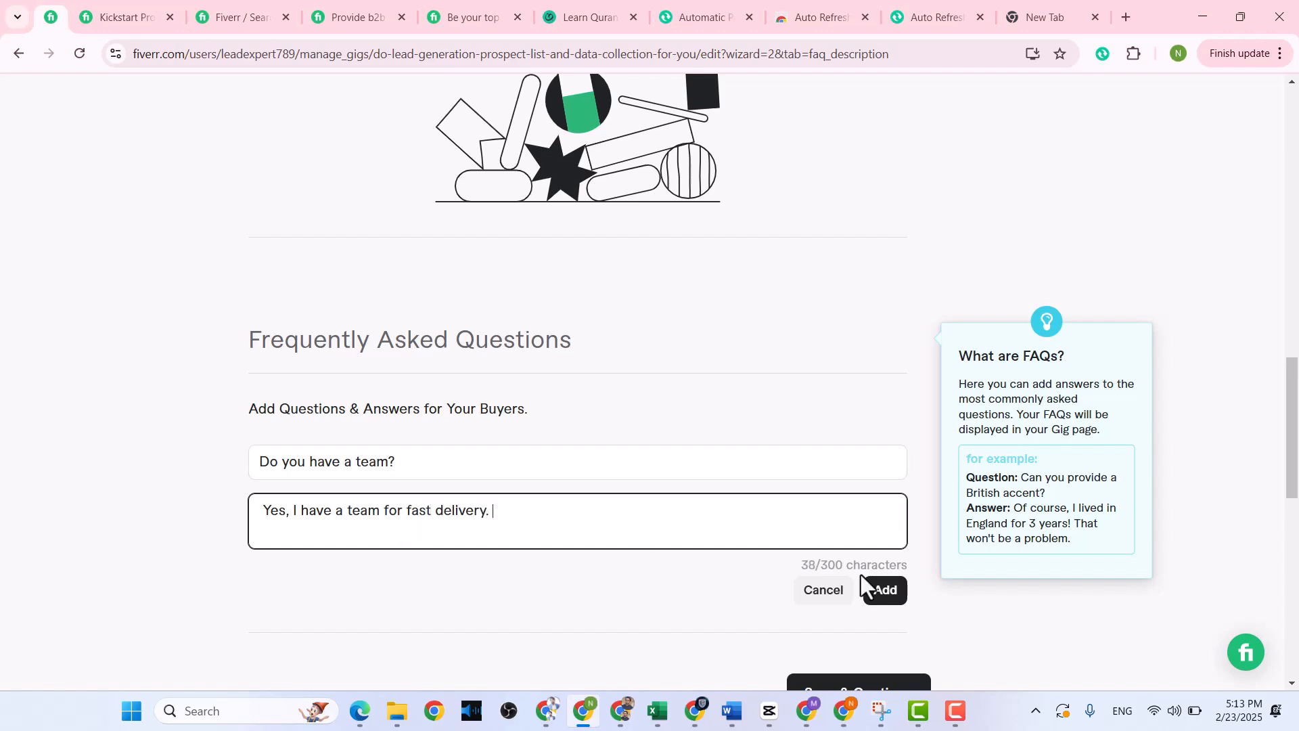
Add the FAQ entry, continue to the gig's Requirements stage and look over the optional questions for buyers
click(892, 597)
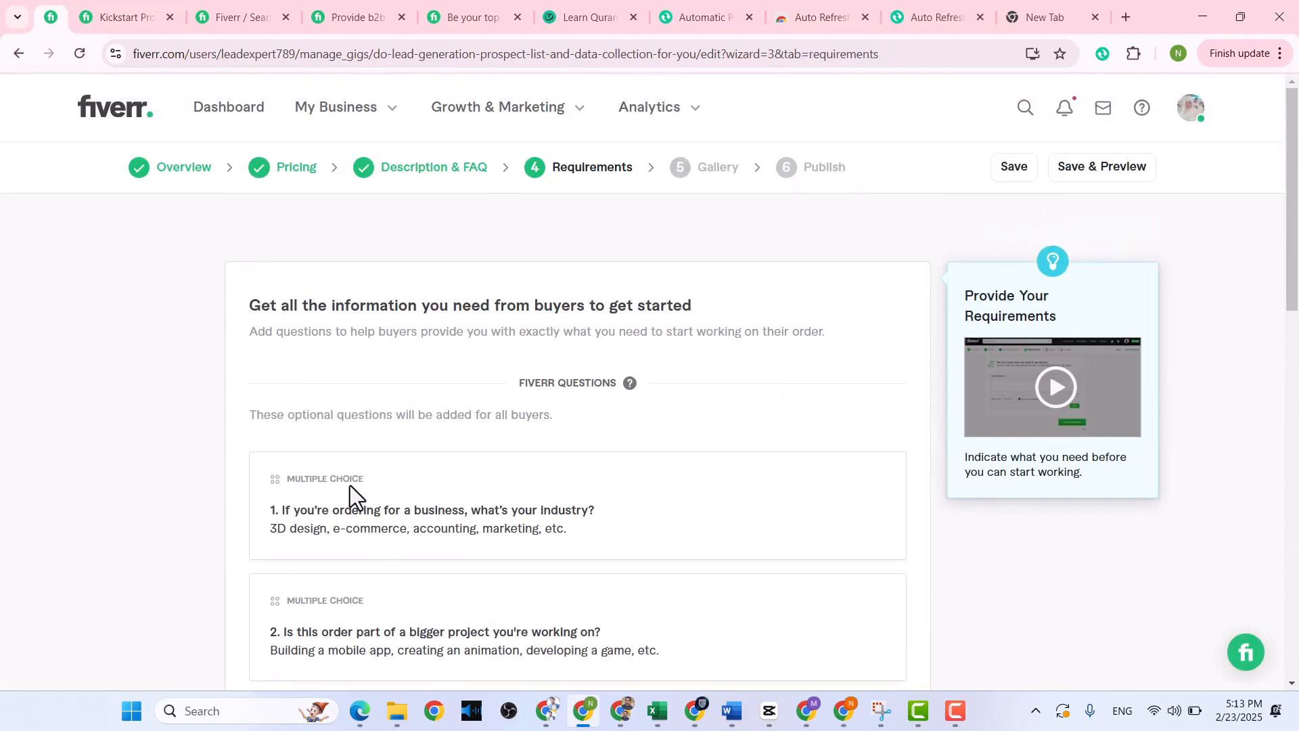
scroll(347, 486, down, 5)
scroll(347, 486, up, 4)
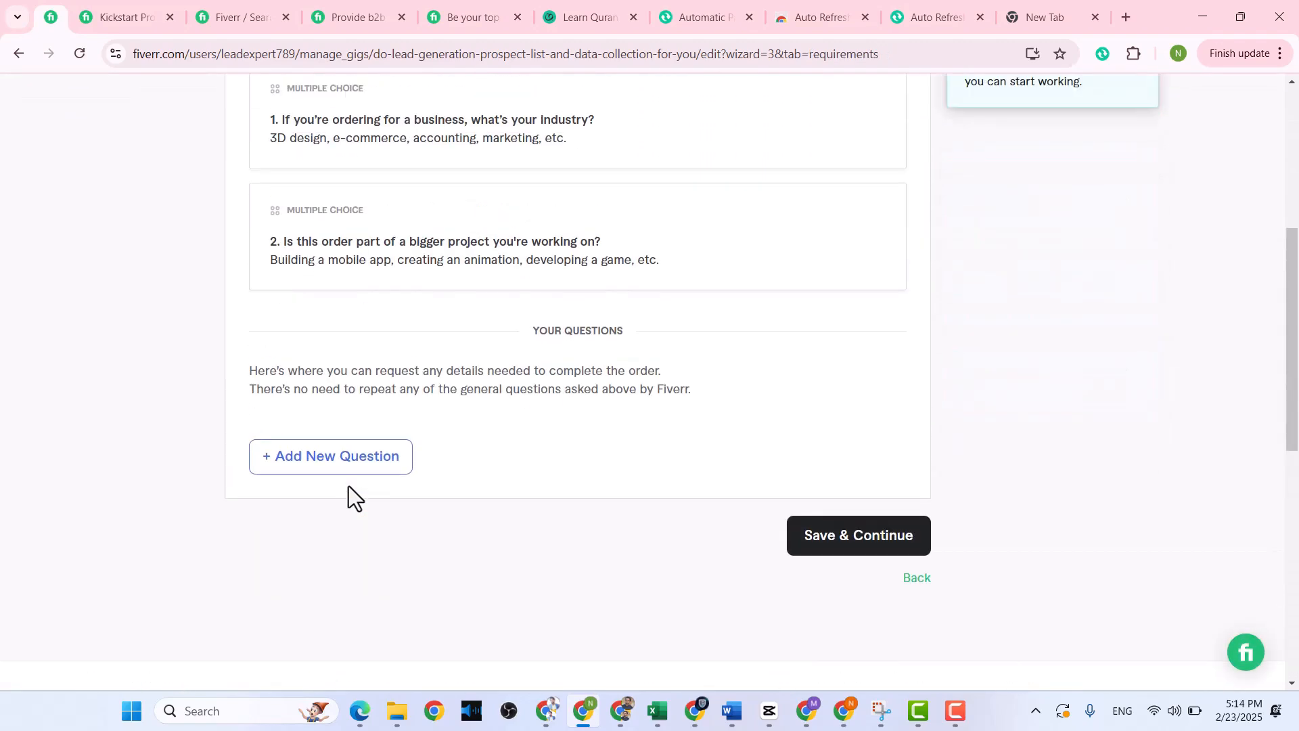
scroll(347, 485, down, 2)
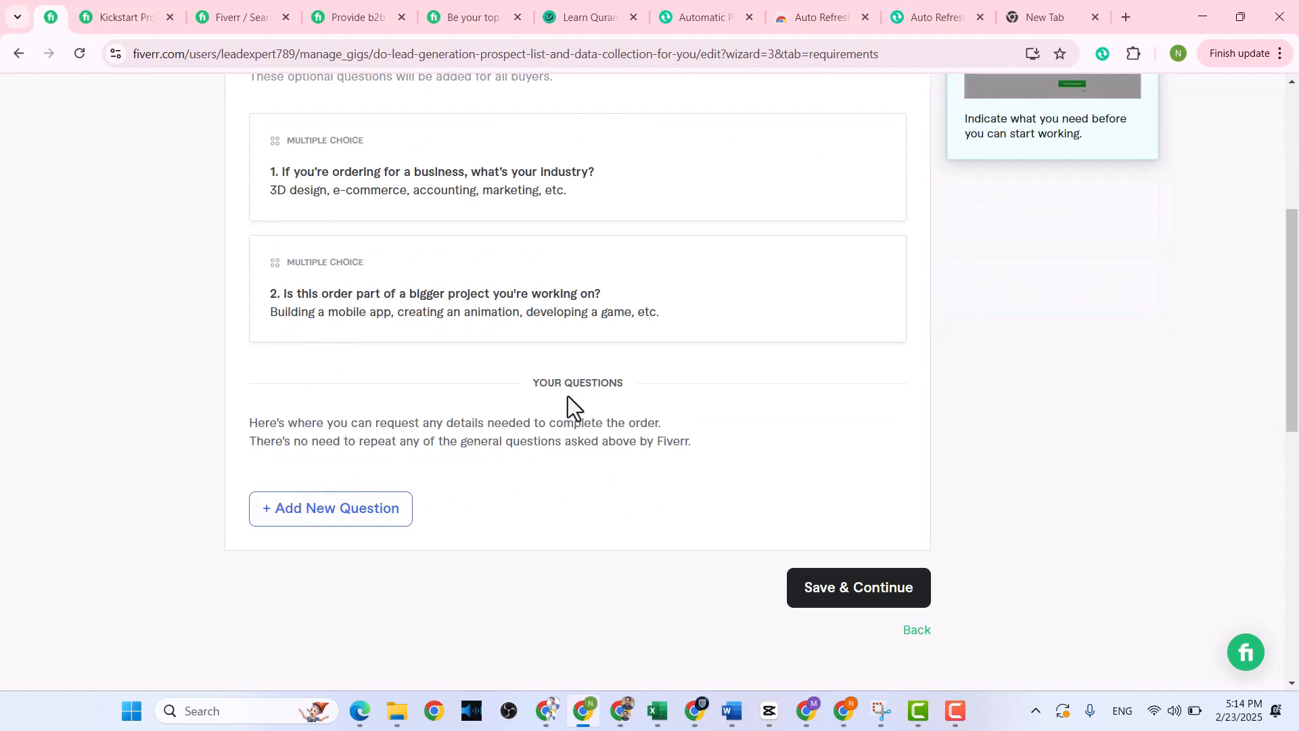
scroll(420, 400, up, 3)
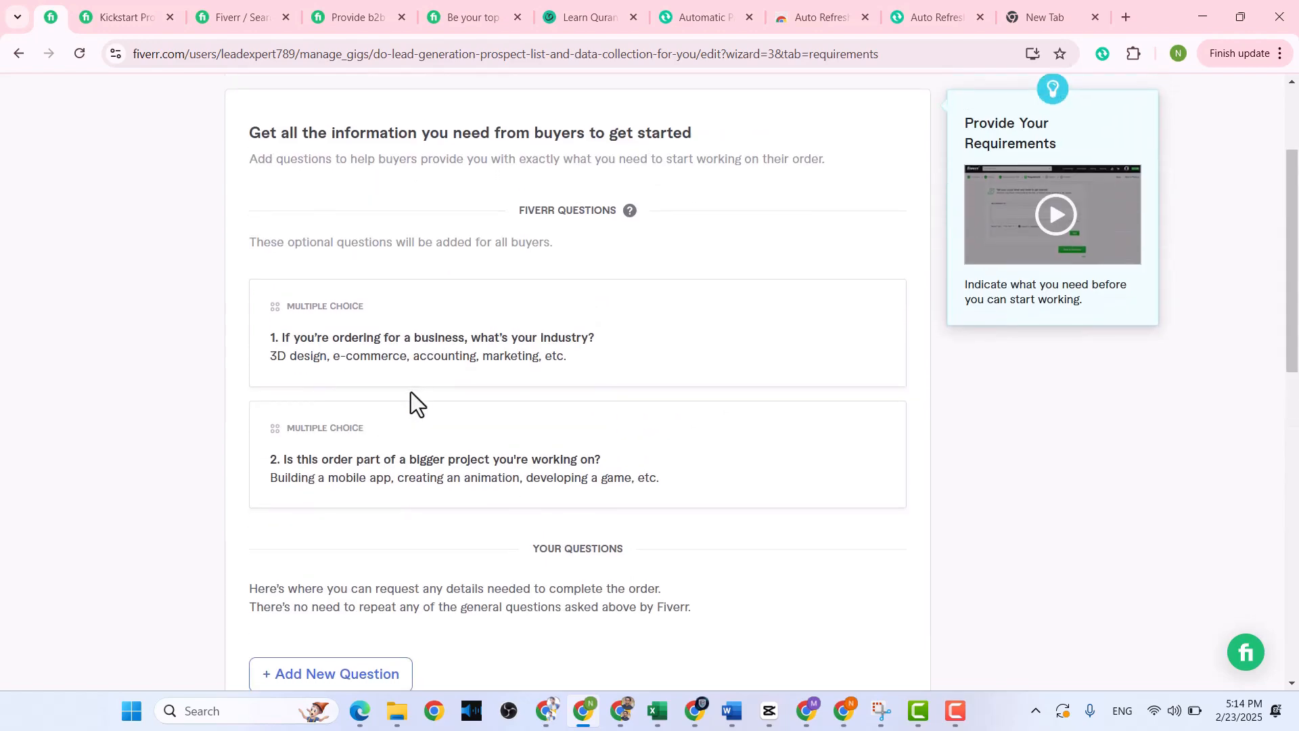
Add a required free-text buyer question reading "Number of leads, location/country, timeline"
scroll(414, 403, down, 5)
click(323, 346)
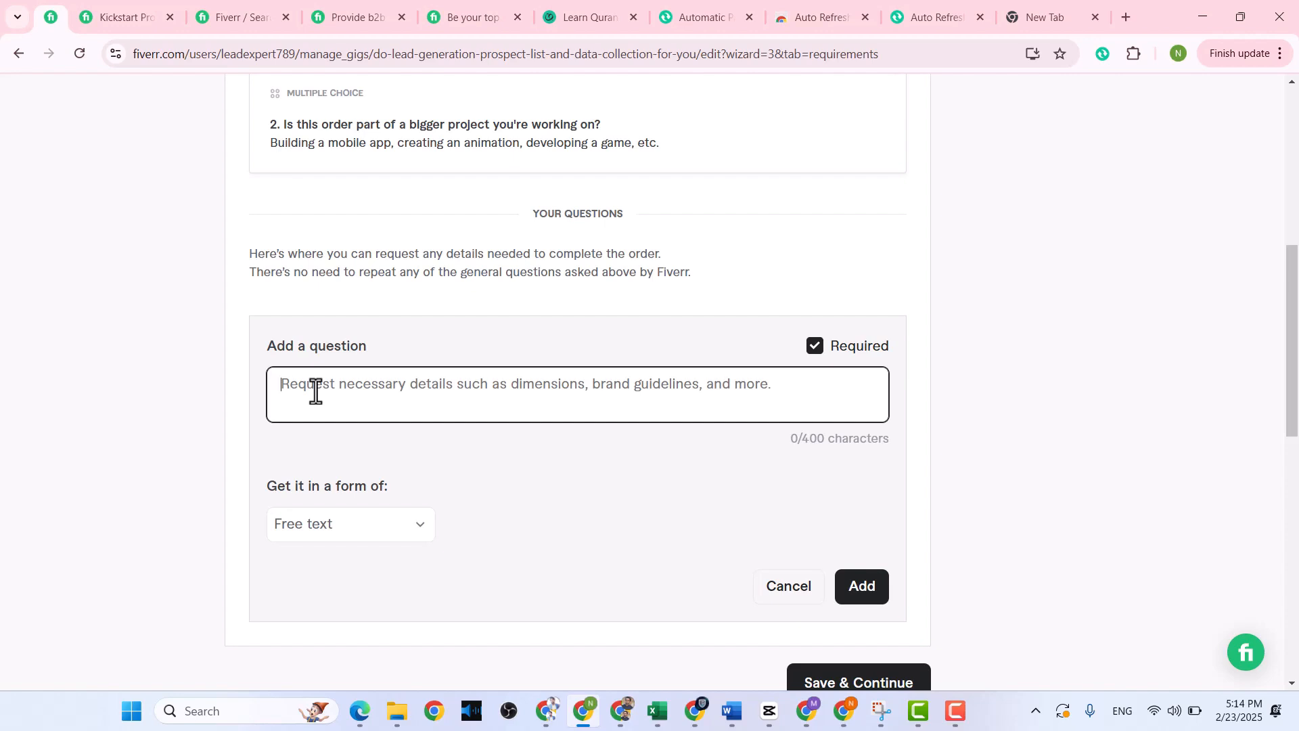
text(Number of leads,)
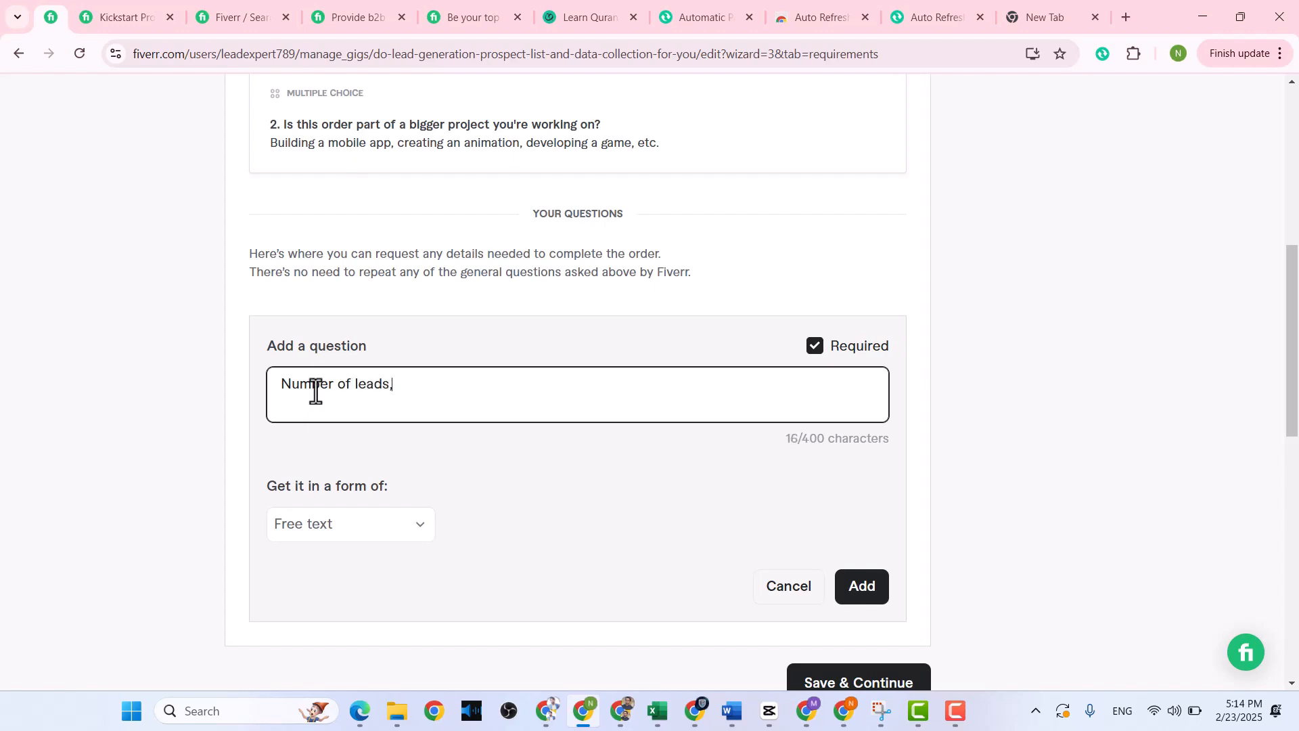
text( location/country,)
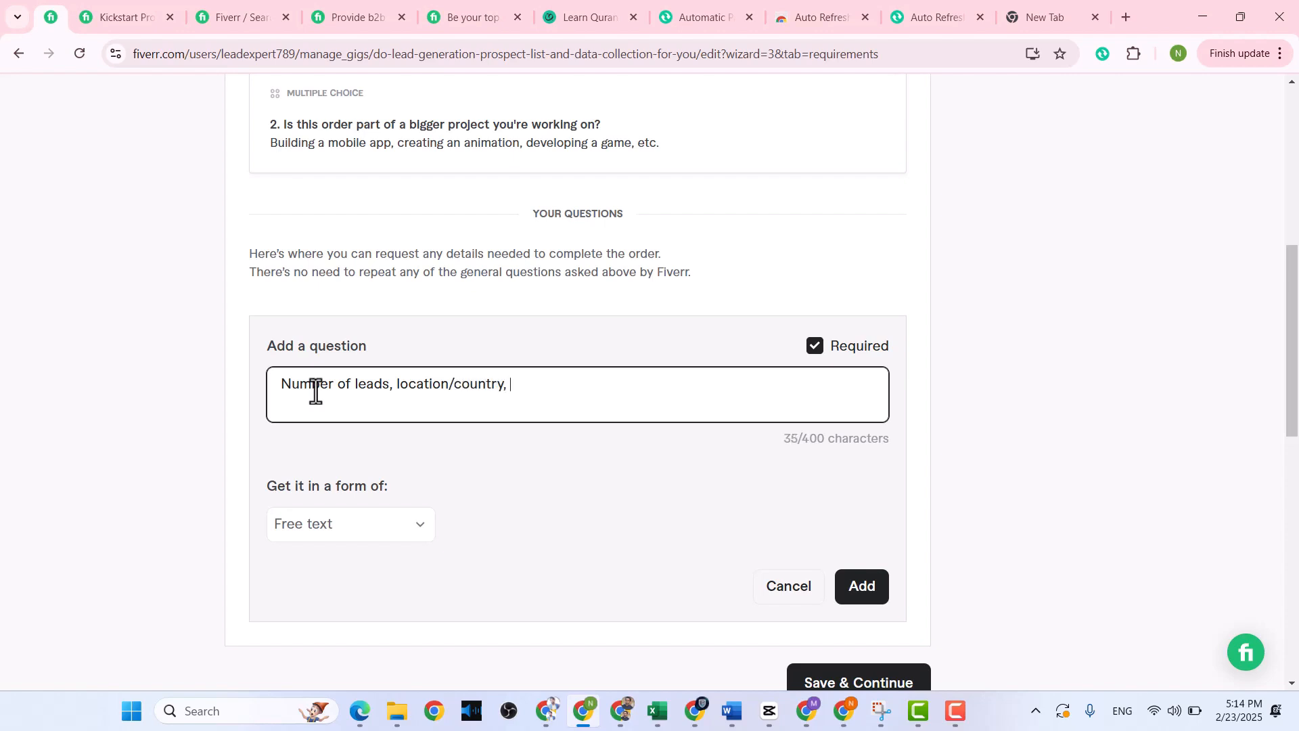
text(timeline)
click(875, 601)
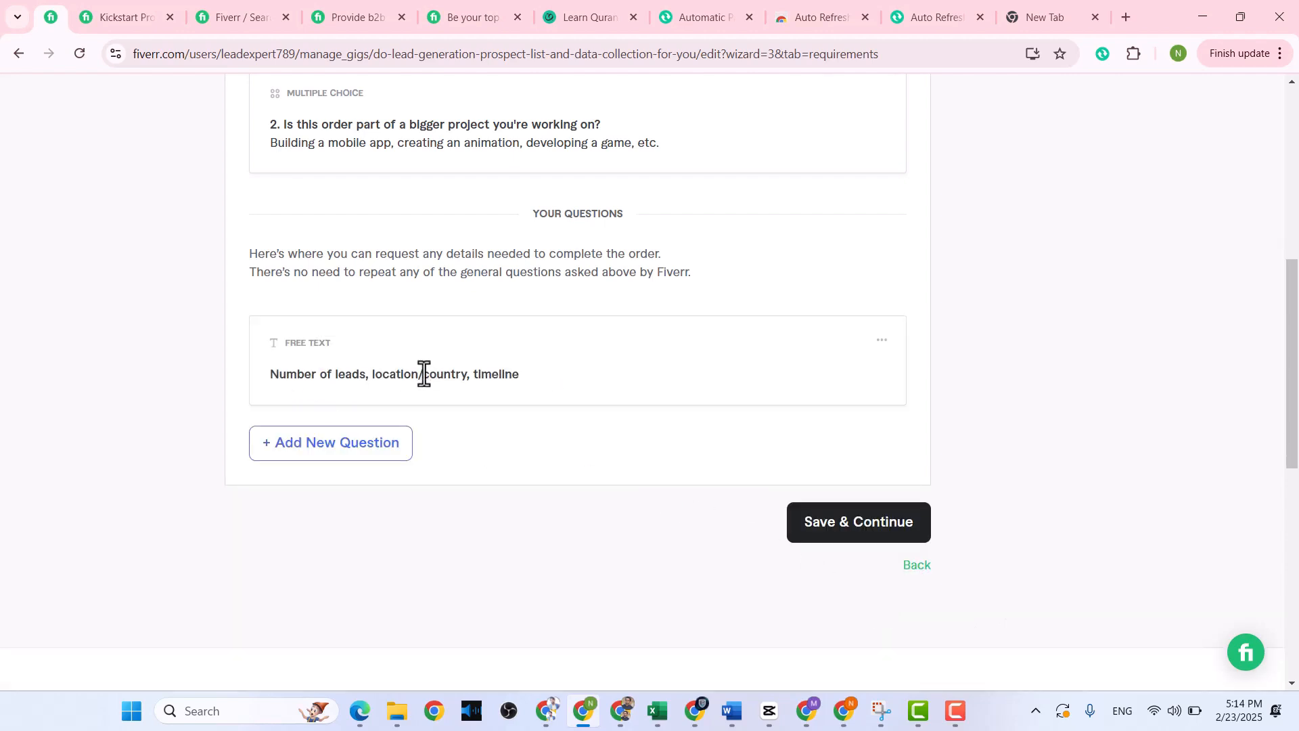
Save the requirements and continue to the image section of the gig gallery
click(907, 535)
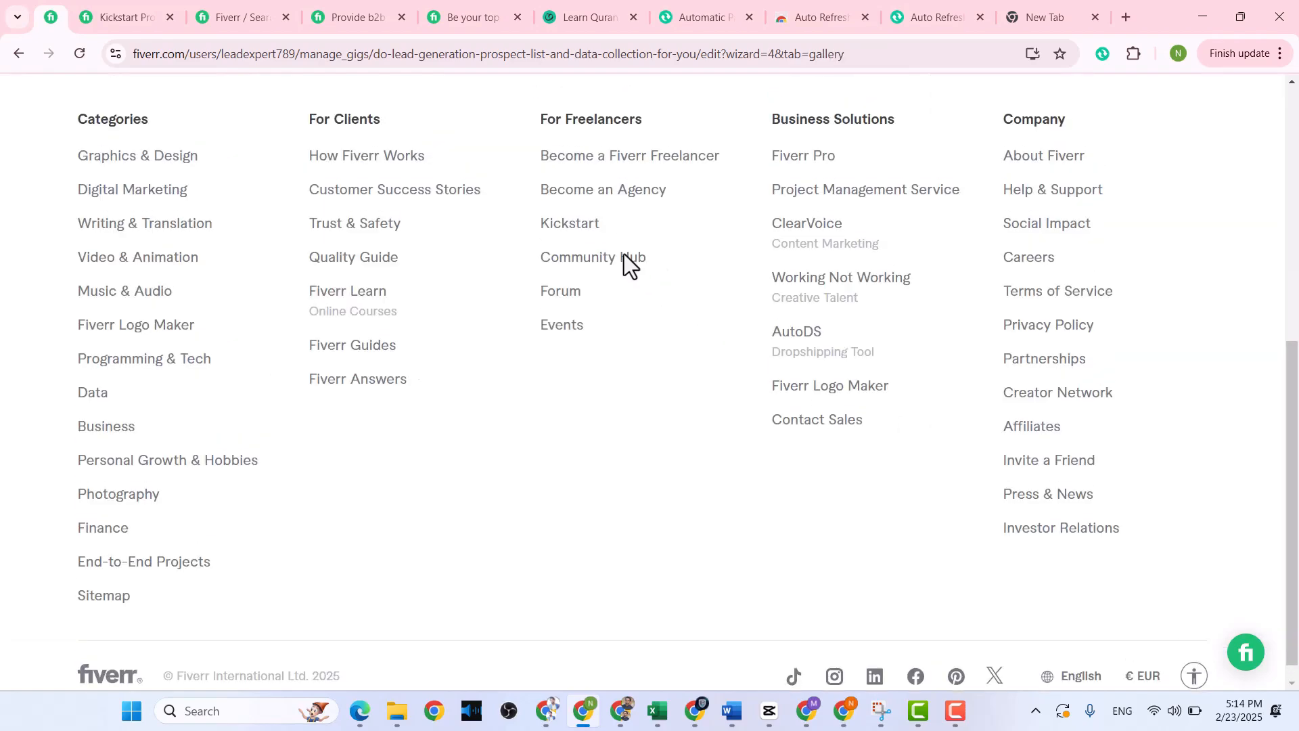
scroll(528, 359, down, 4)
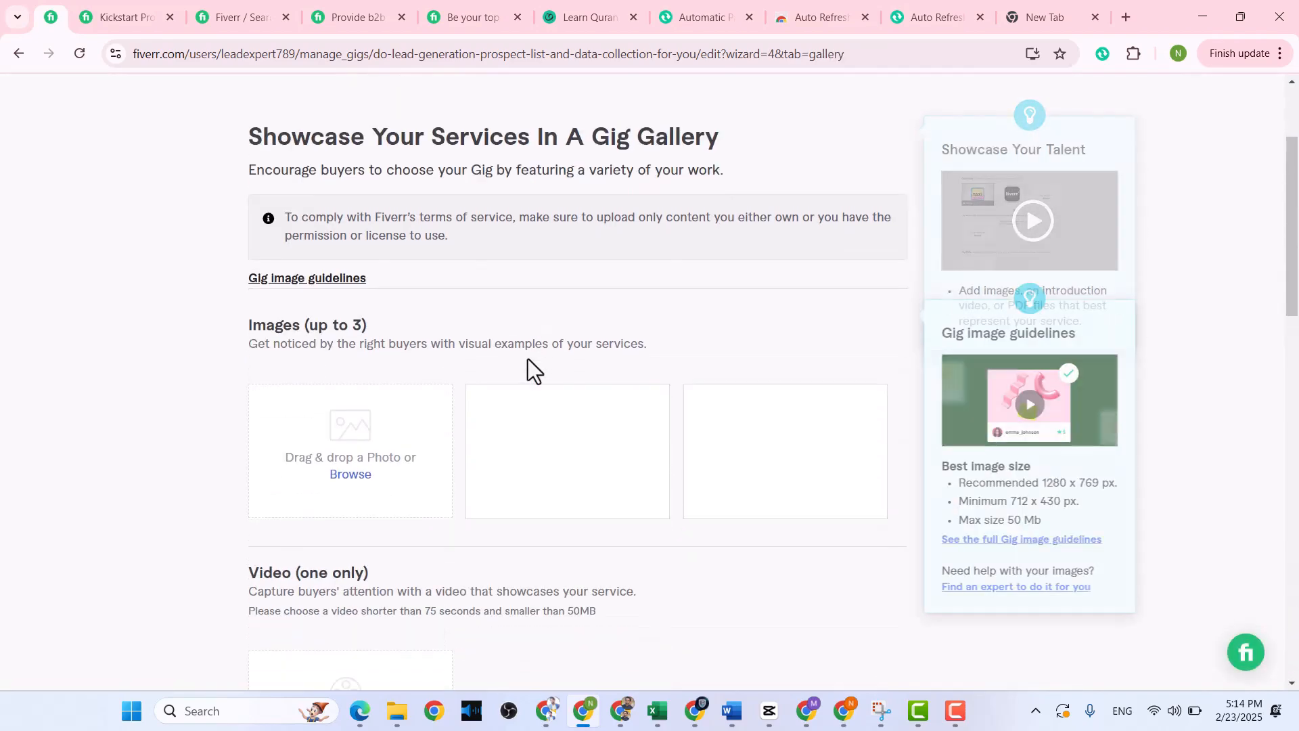
scroll(527, 359, up, 1)
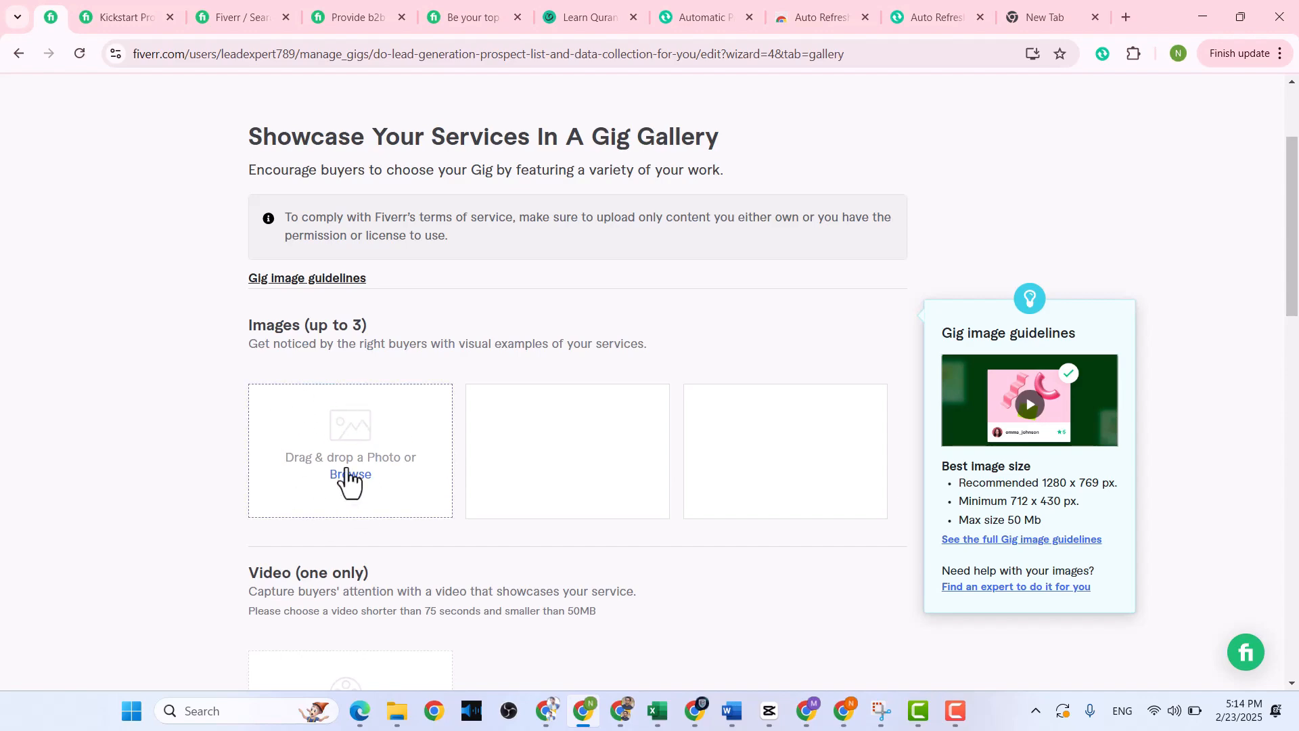
Switch to the Canva thumbnail design and upload the image file "Fiverr gig image 4"
click(623, 710)
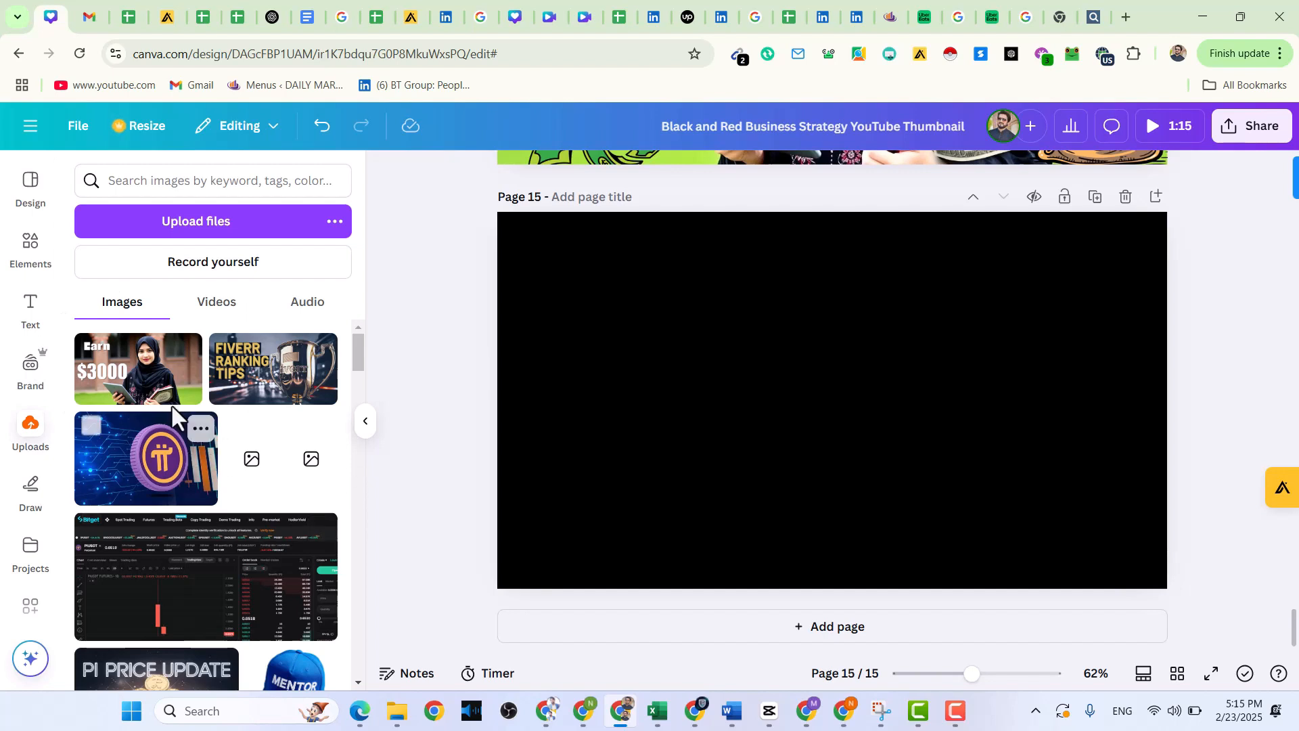
click(160, 223)
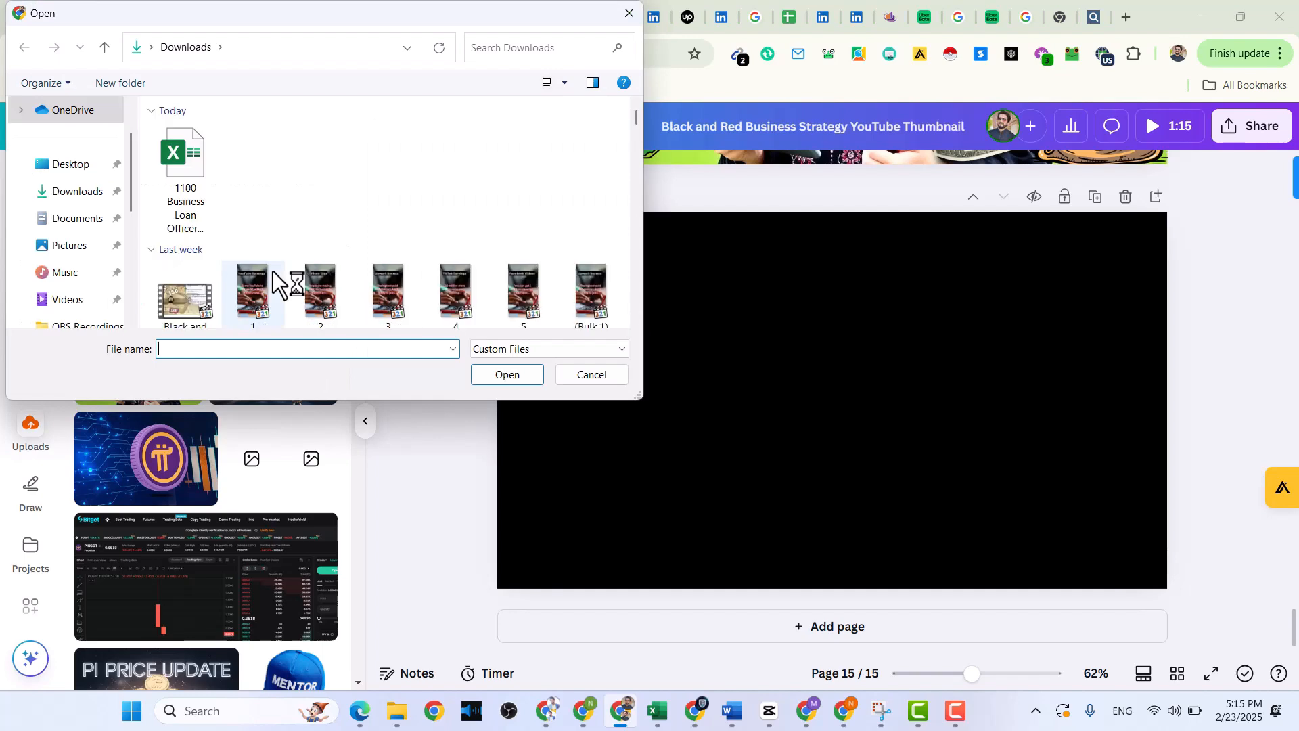
click(259, 299)
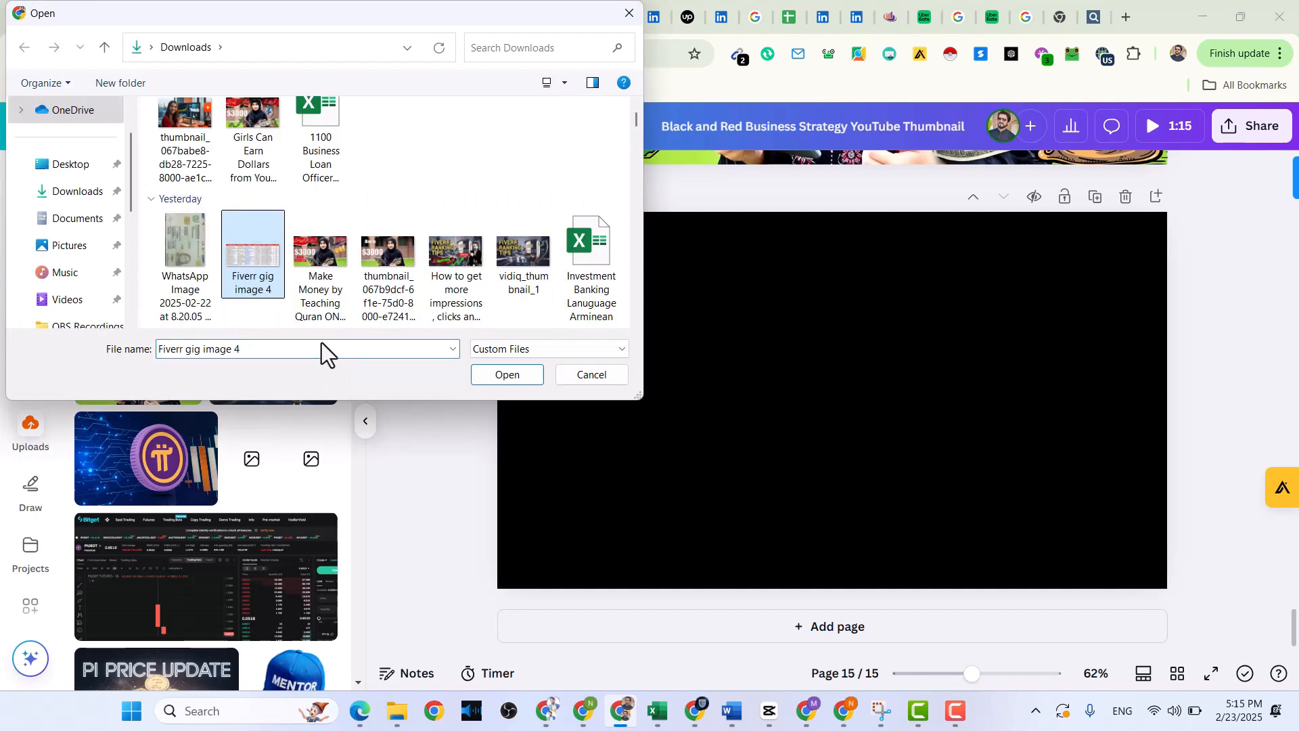
click(488, 381)
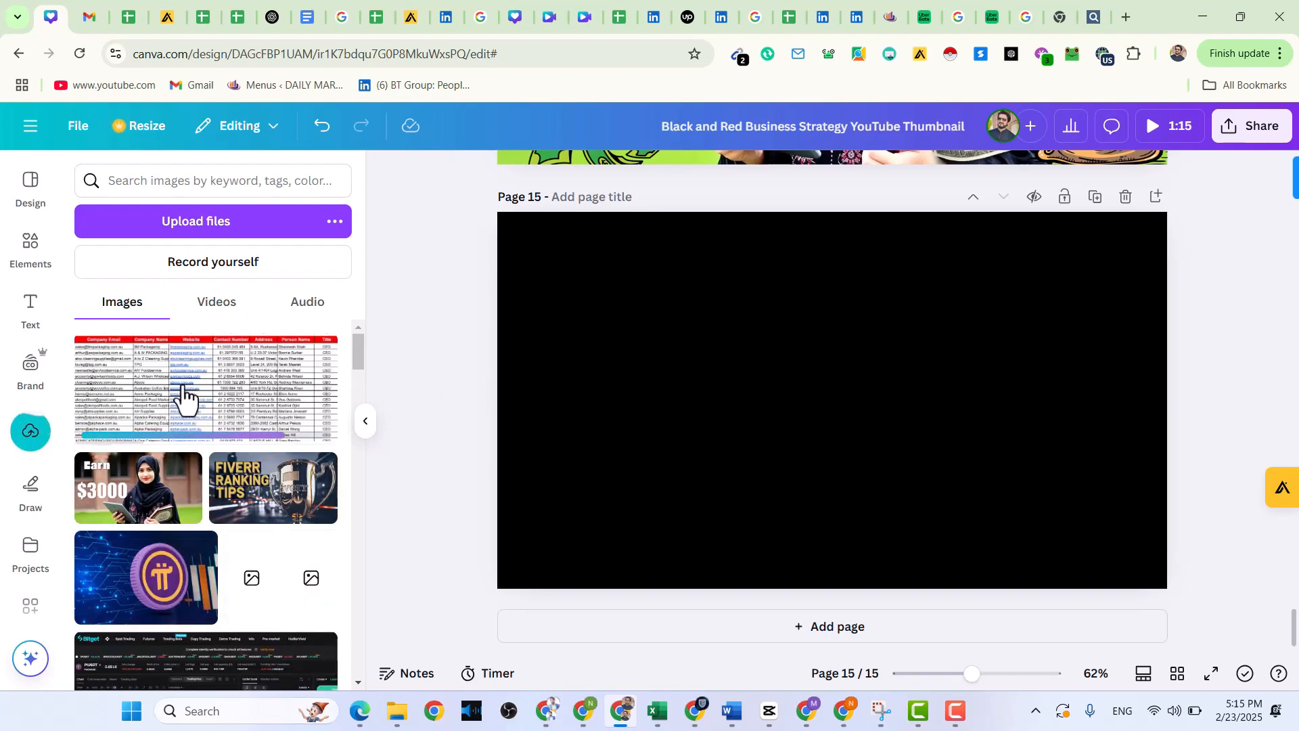
click(183, 396)
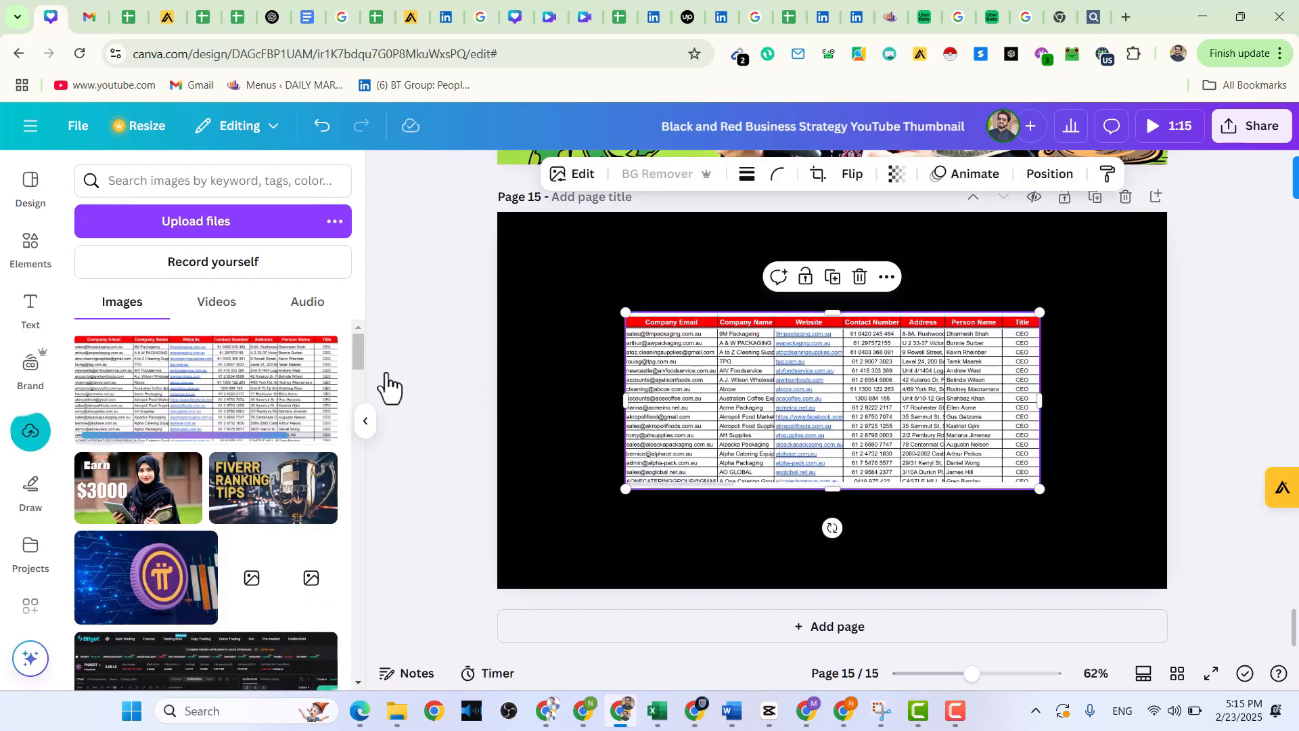
double_click(788, 353)
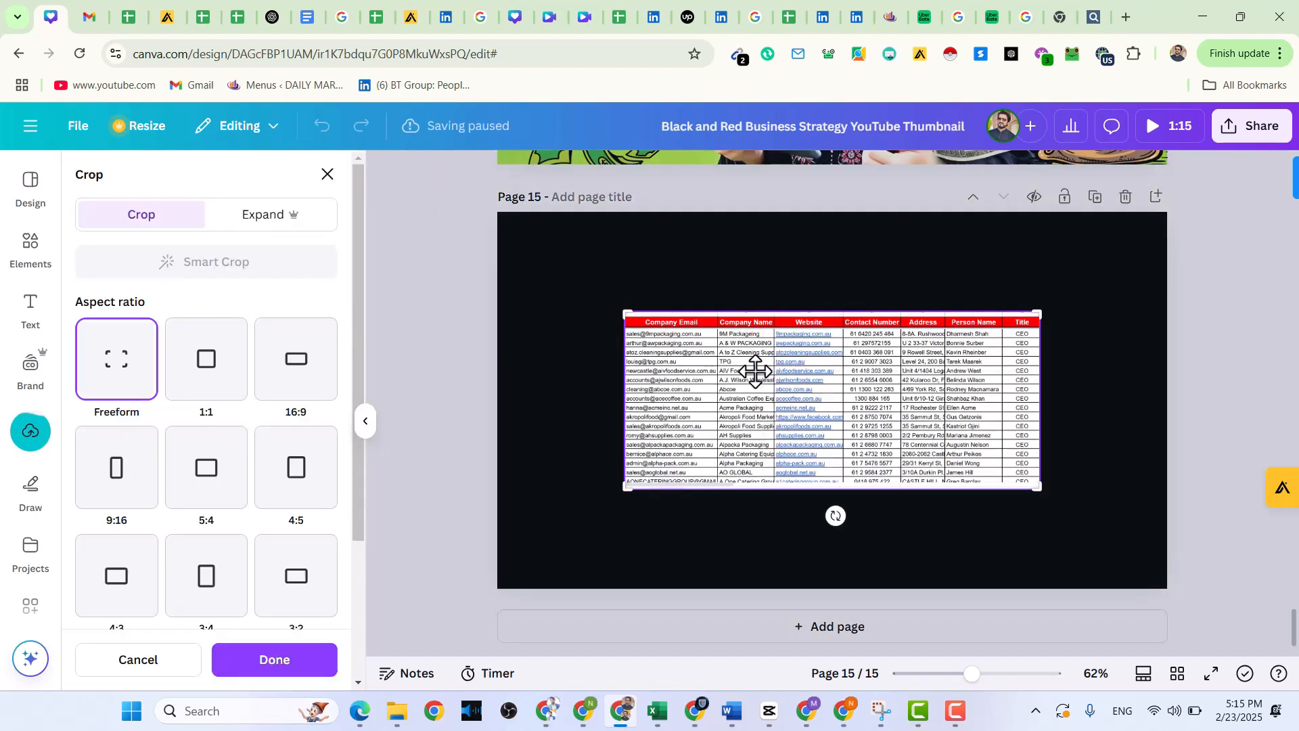
click(369, 291)
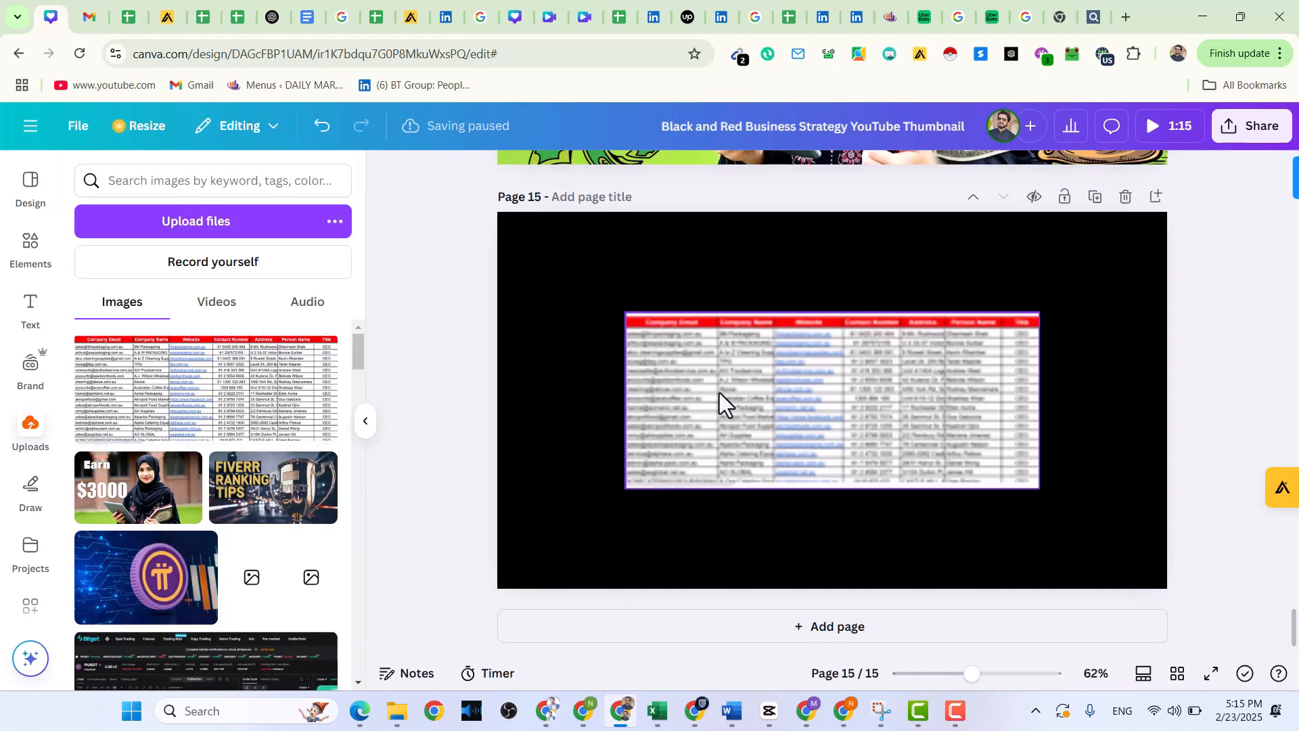
click(792, 429)
drag(792, 430, 659, 319)
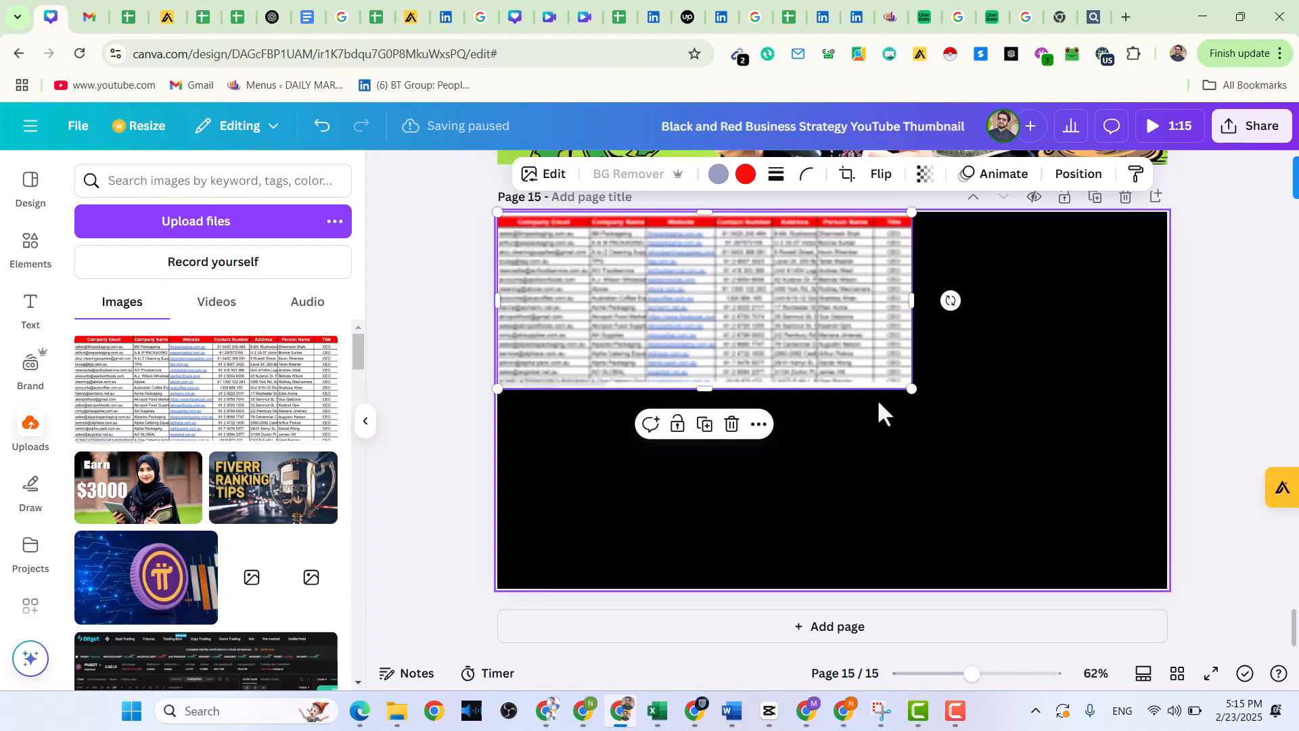
click(1227, 346)
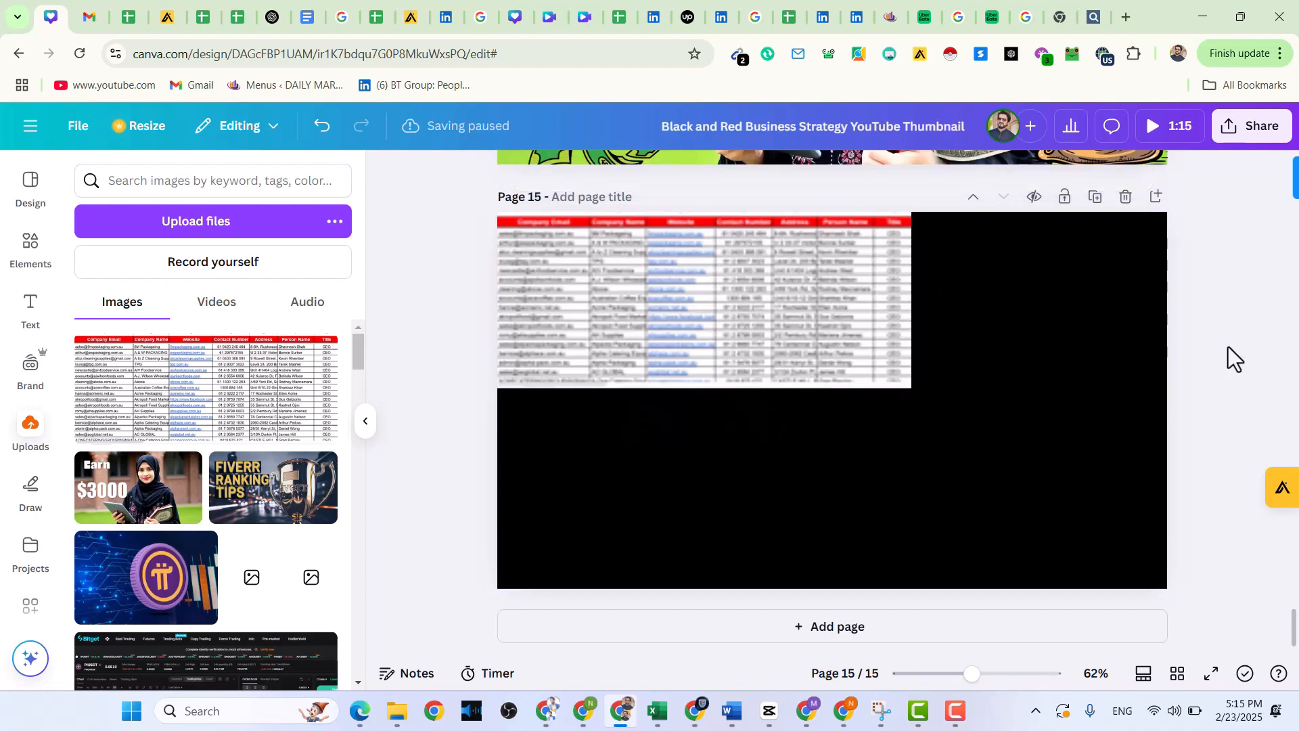
double_click(670, 333)
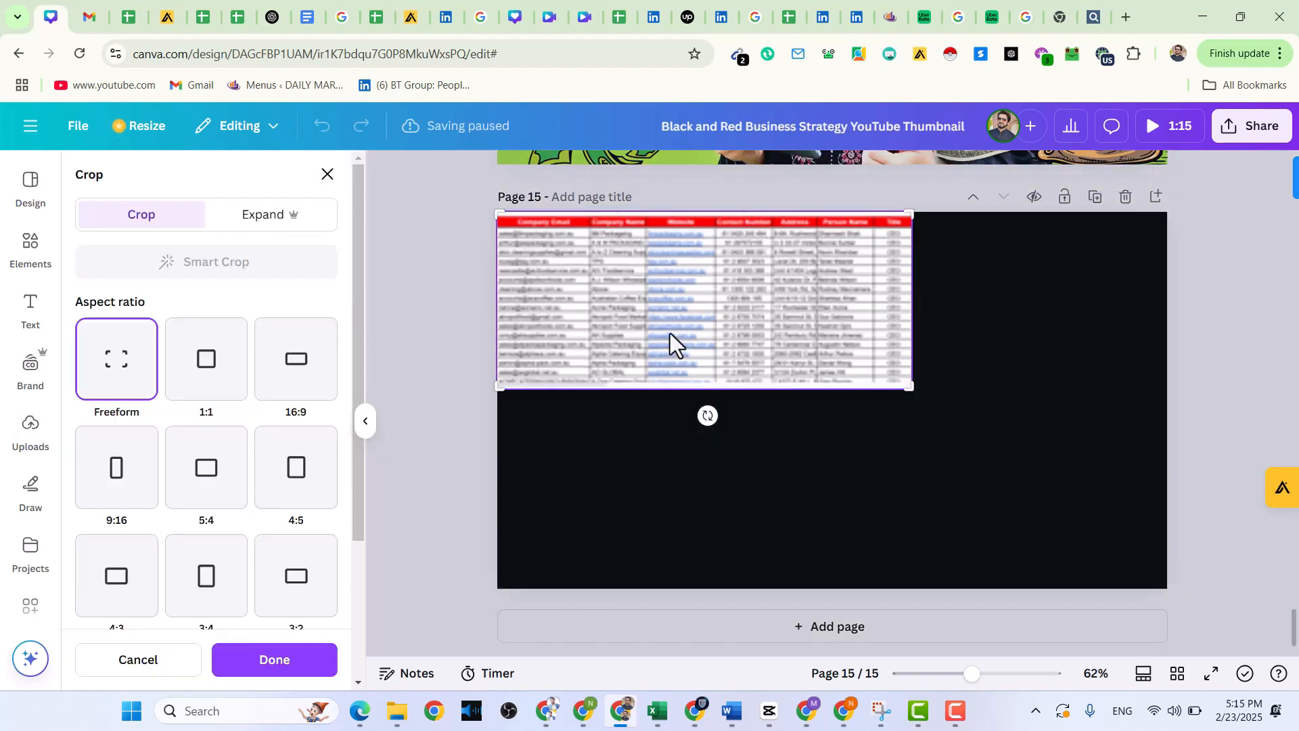
click(462, 314)
click(575, 325)
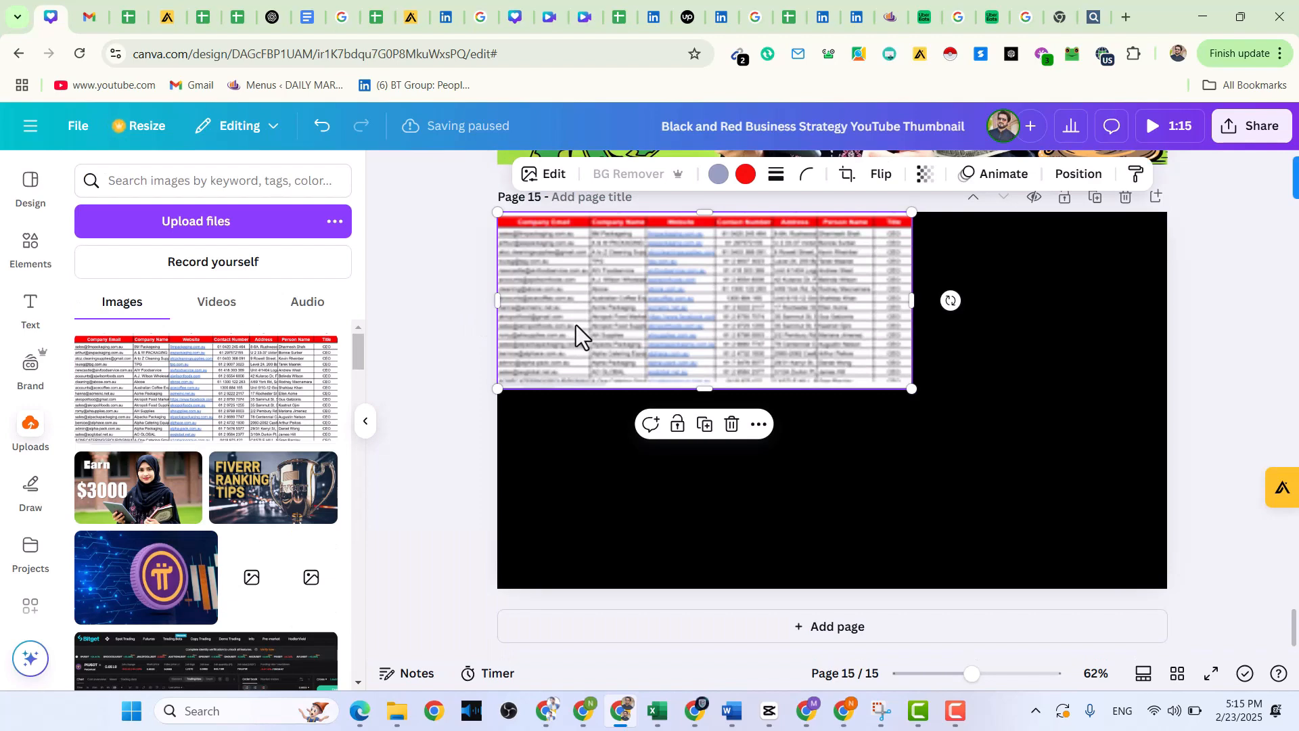
key(Delete)
Place the uploaded lead-list image on page 15 and enlarge it to span the full page width from the page's upper edge
click(333, 404)
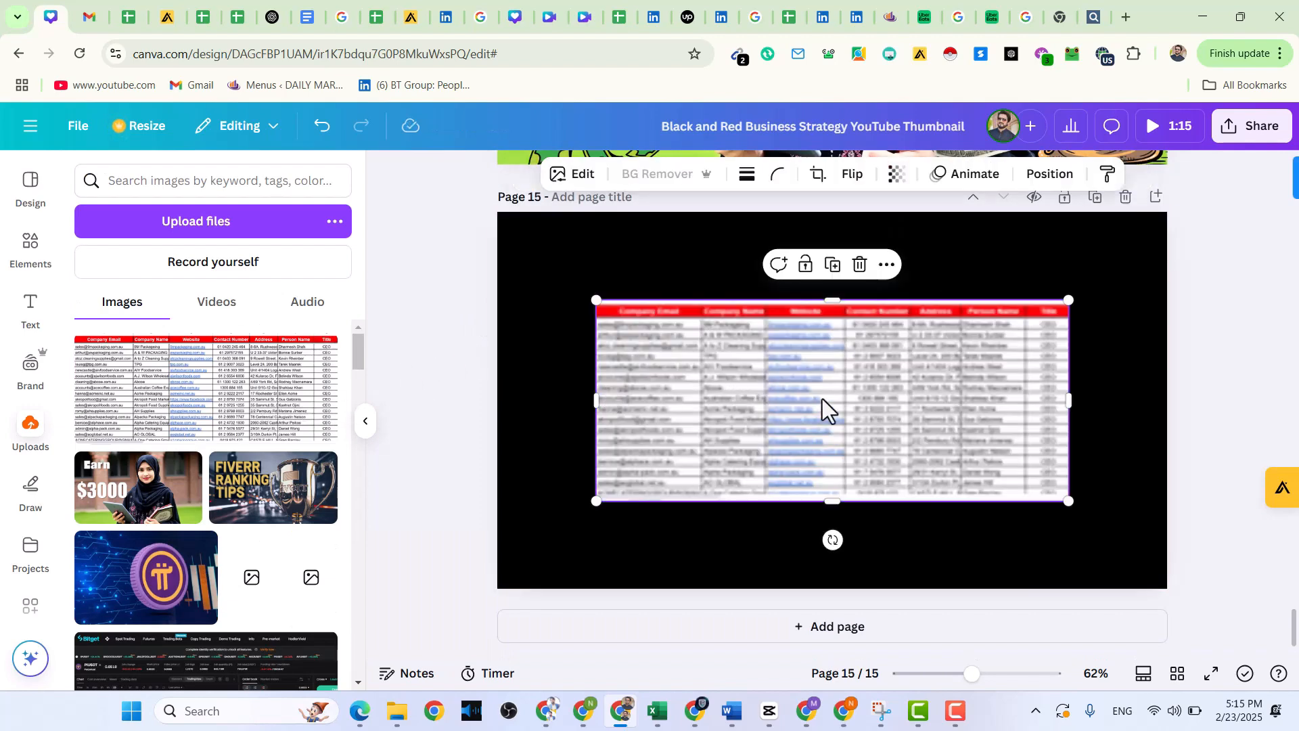
click(1210, 324)
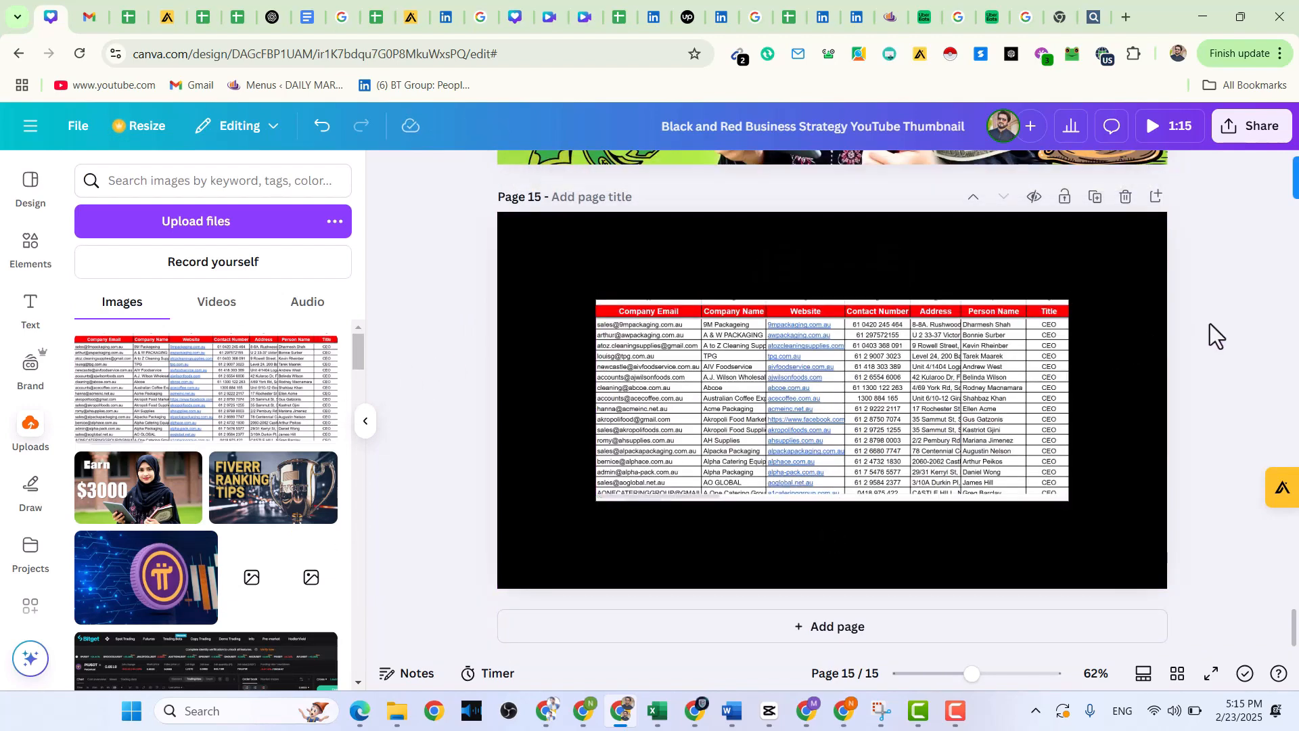
double_click(860, 391)
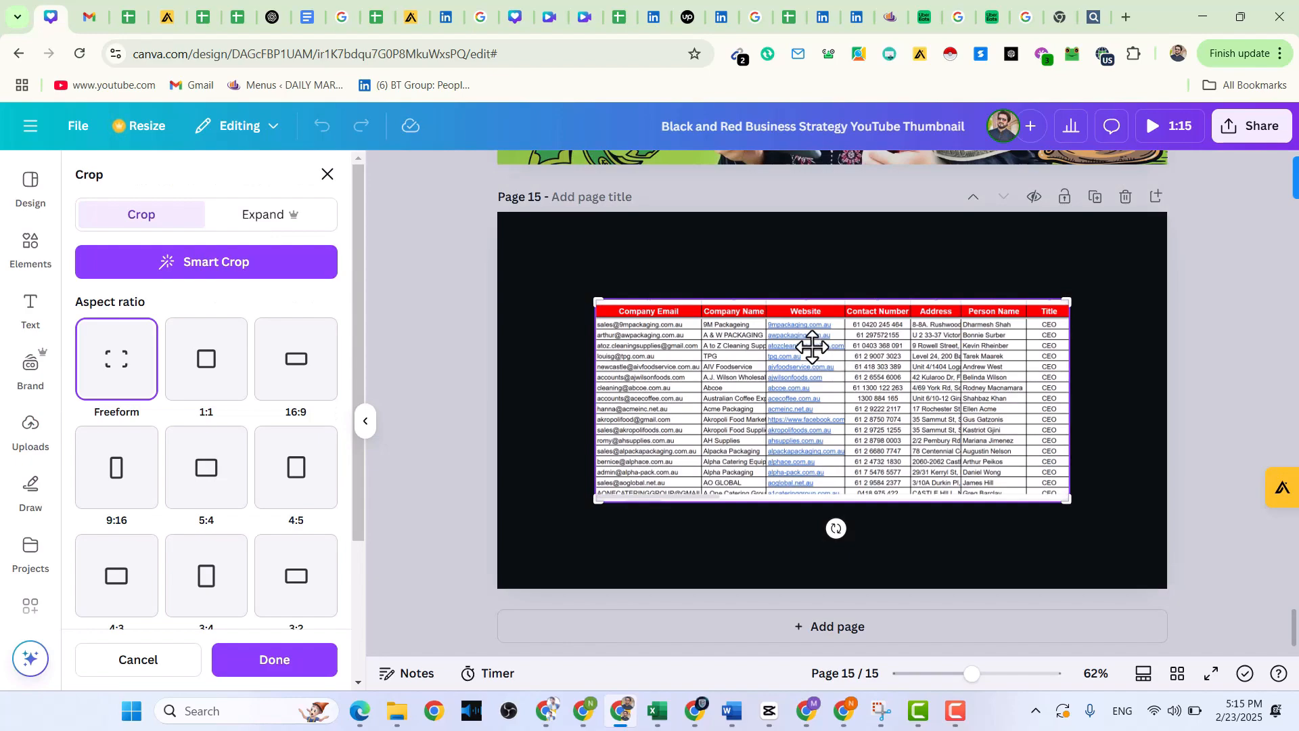
click(1252, 348)
click(722, 436)
drag(722, 437, 617, 332)
drag(969, 411, 1151, 546)
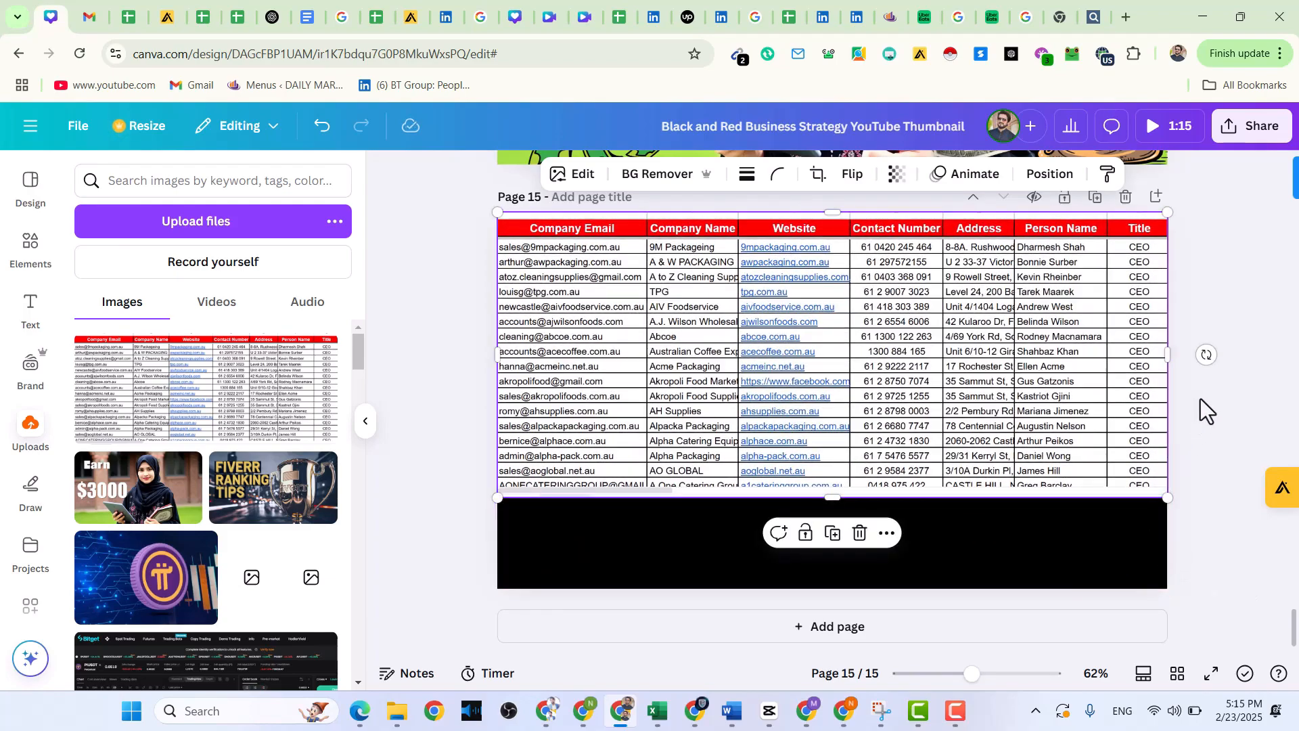
click(1200, 399)
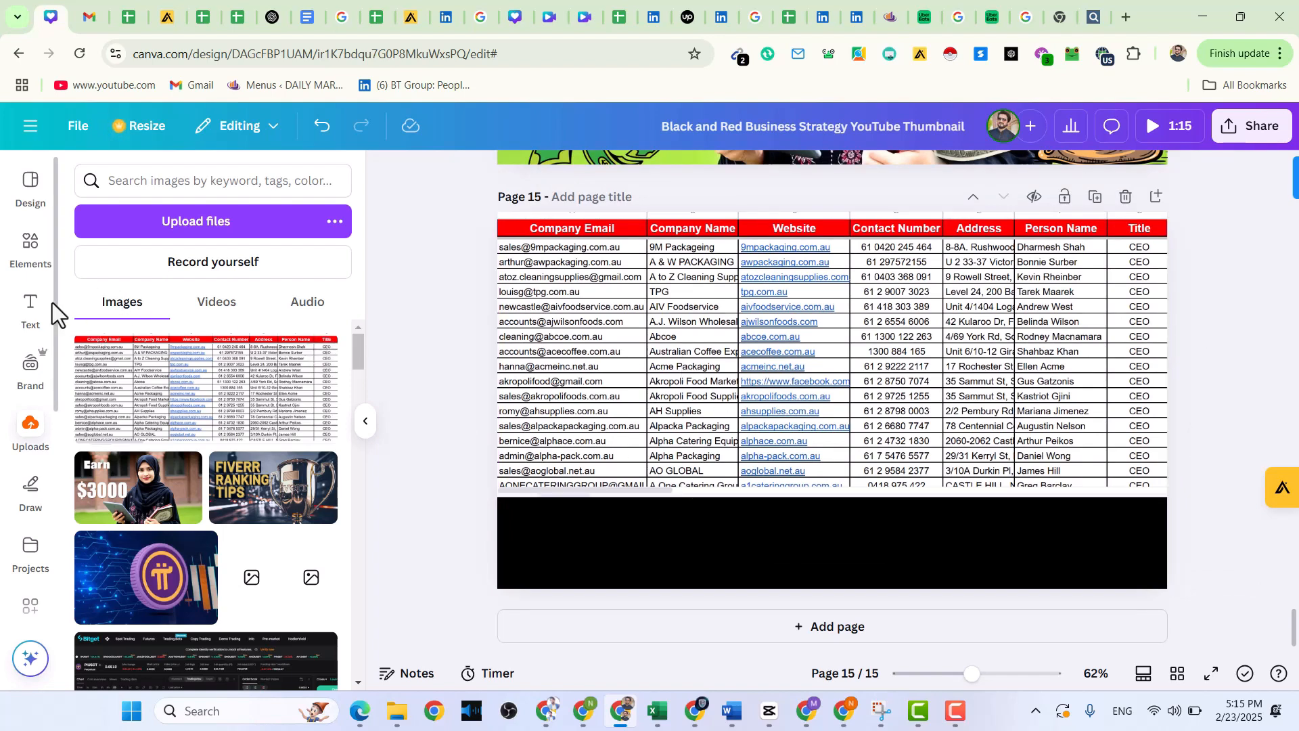
Insert the recently used "Enroll Now!" text design on page 15 and change its two words to "Lead" and "generation"
click(30, 308)
scroll(192, 318, down, 5)
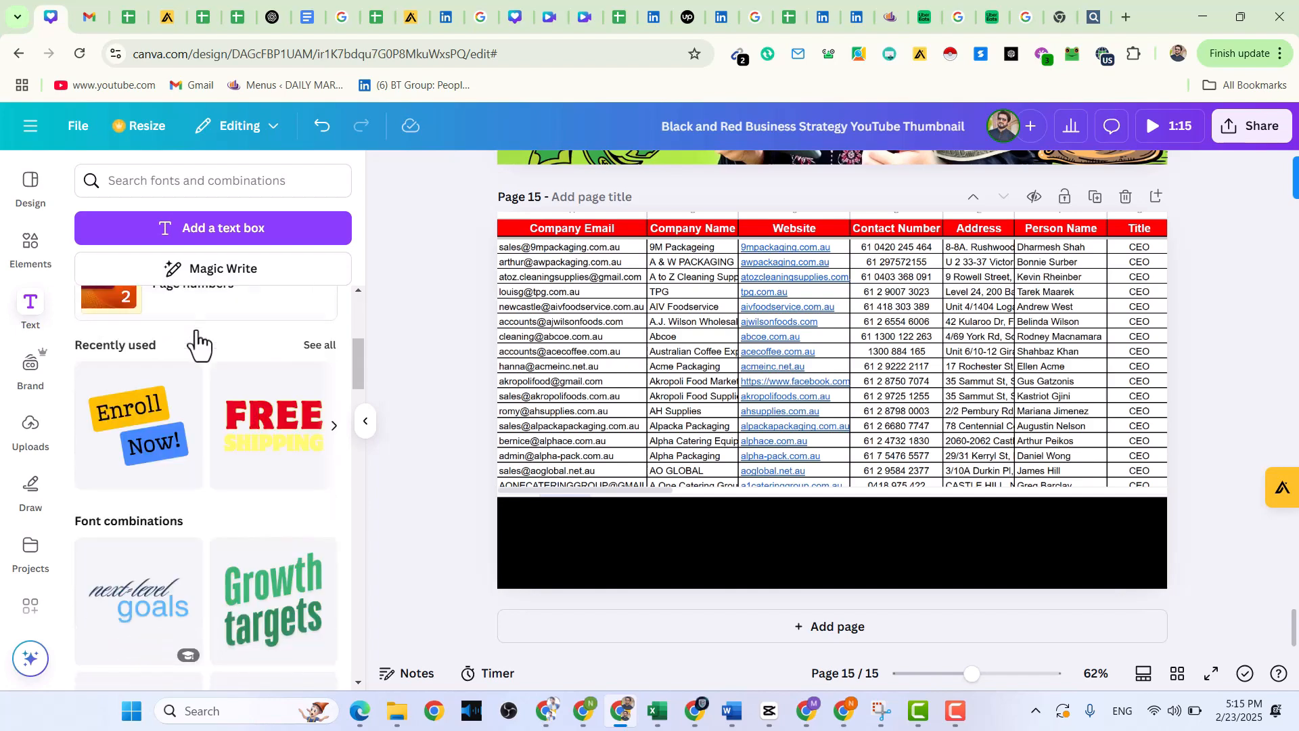
click(160, 438)
double_click(800, 338)
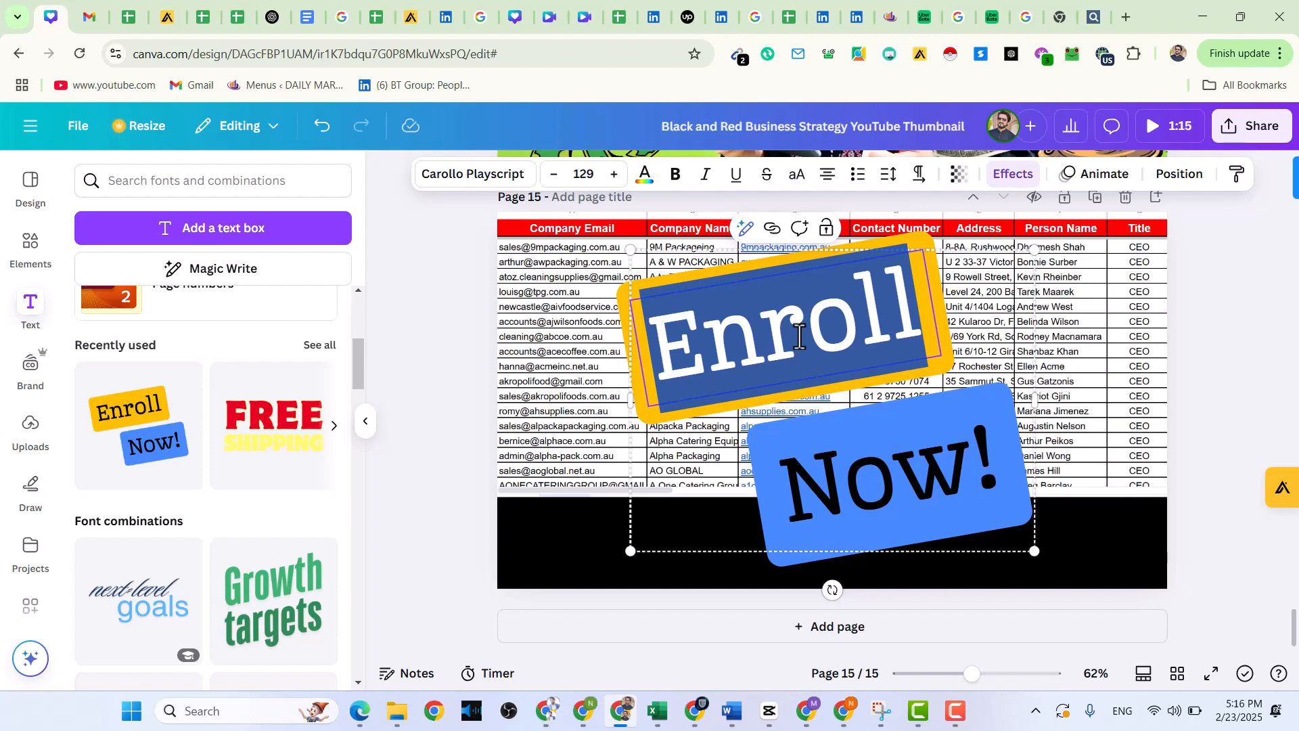
text(Lead)
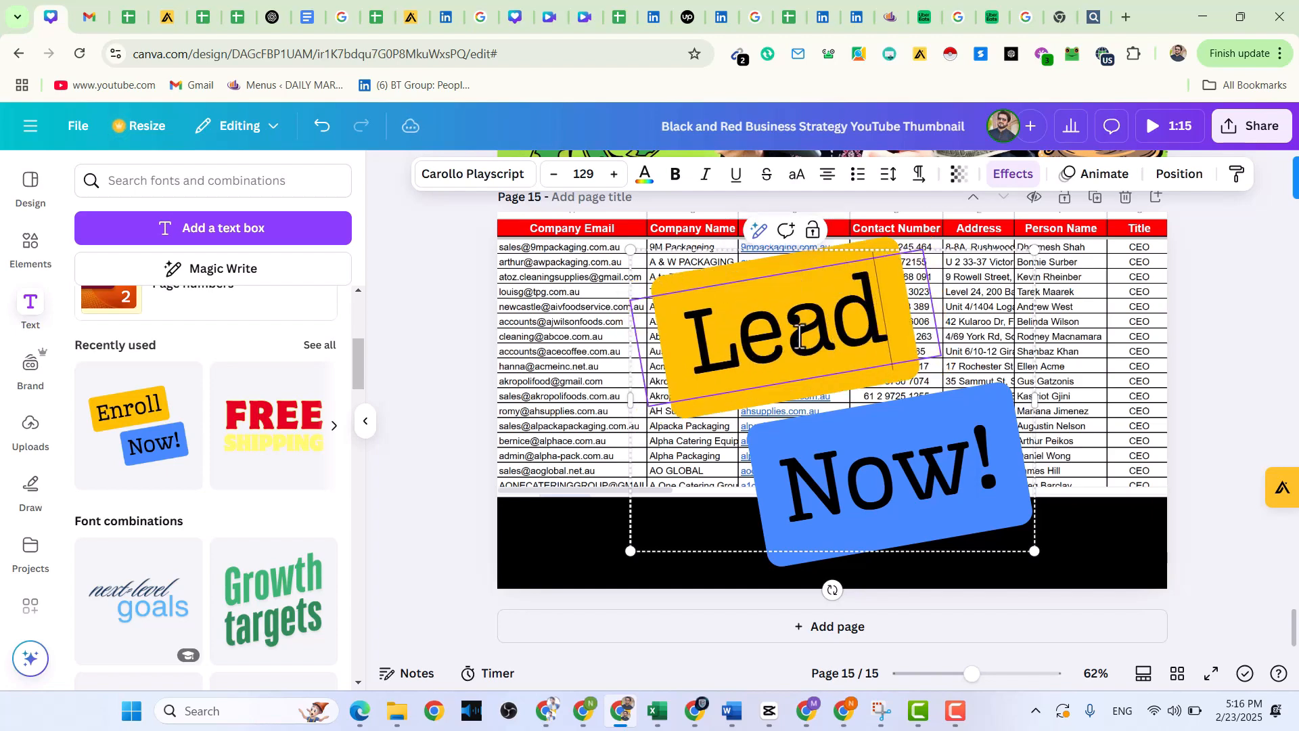
double_click(879, 455)
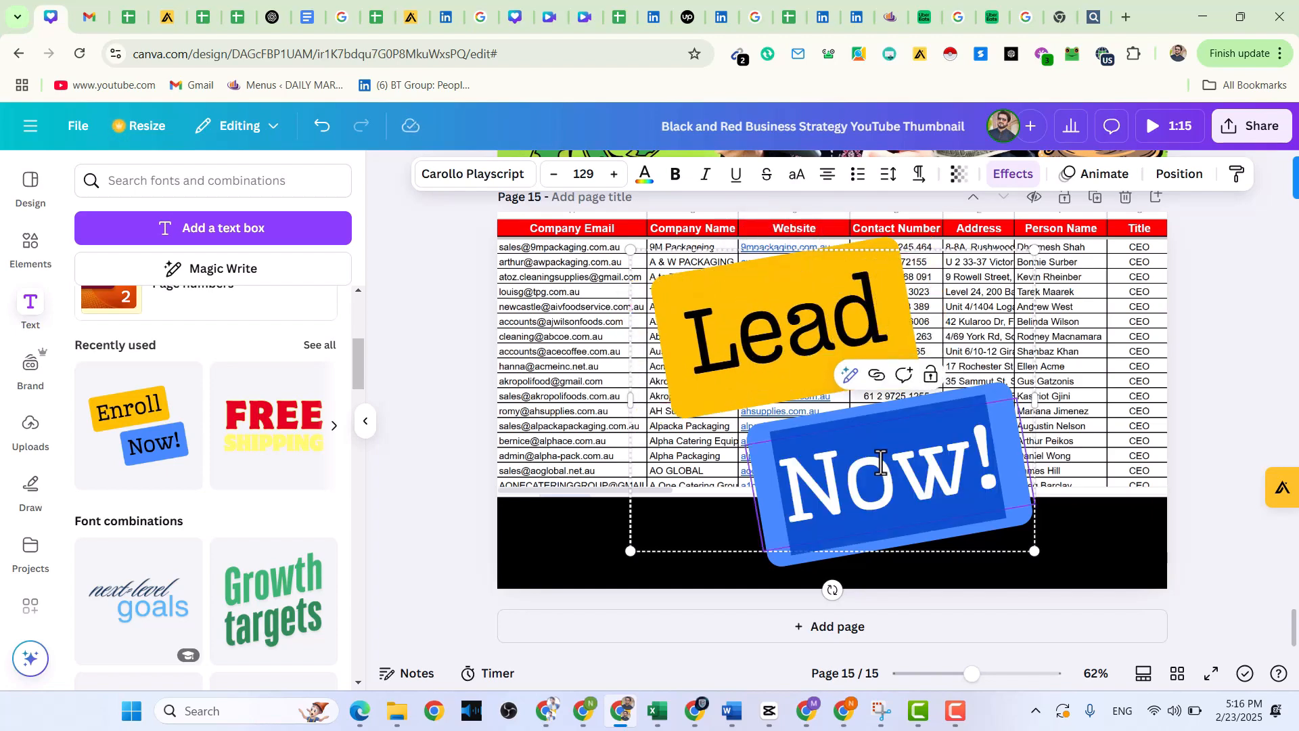
text(gene)
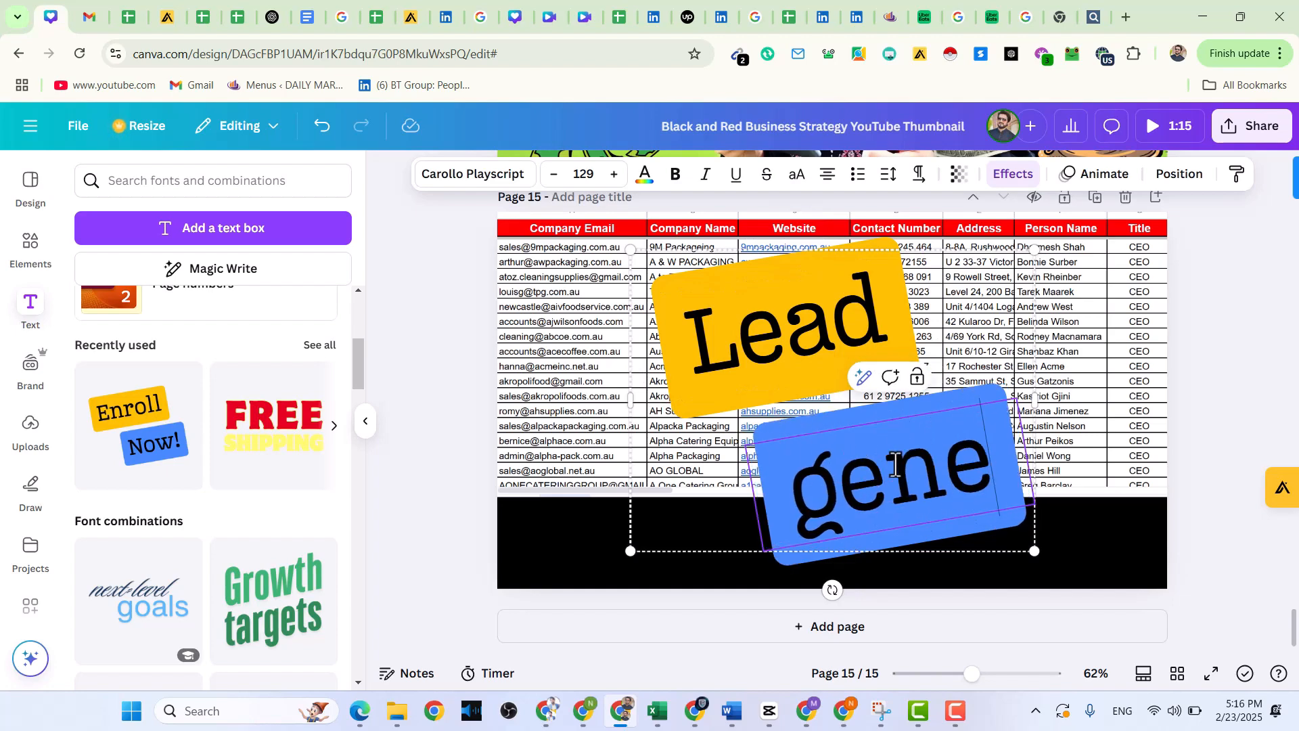
text(ration)
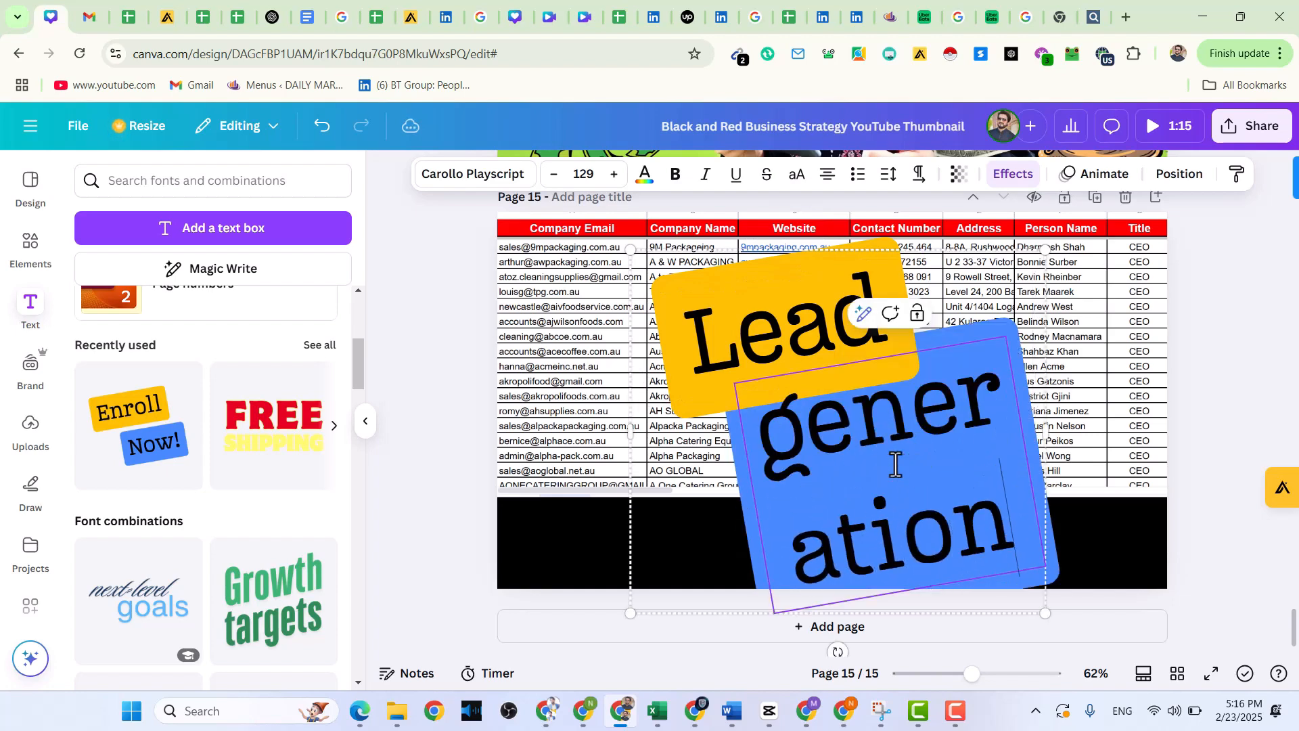
Scale down and widen the "Lead generation" text group so that "generation" fits on a single line
click(1054, 431)
drag(1054, 432, 1268, 427)
drag(1268, 625, 1086, 514)
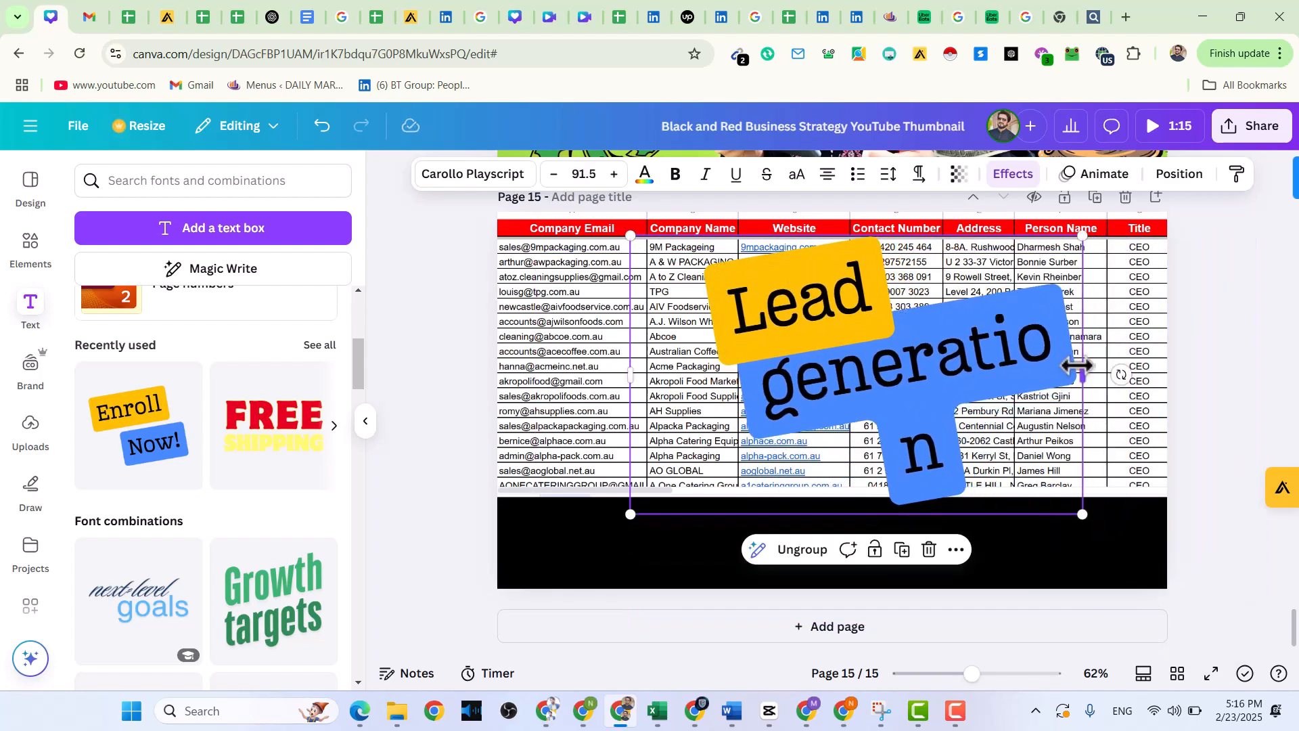
drag(1083, 375, 1179, 372)
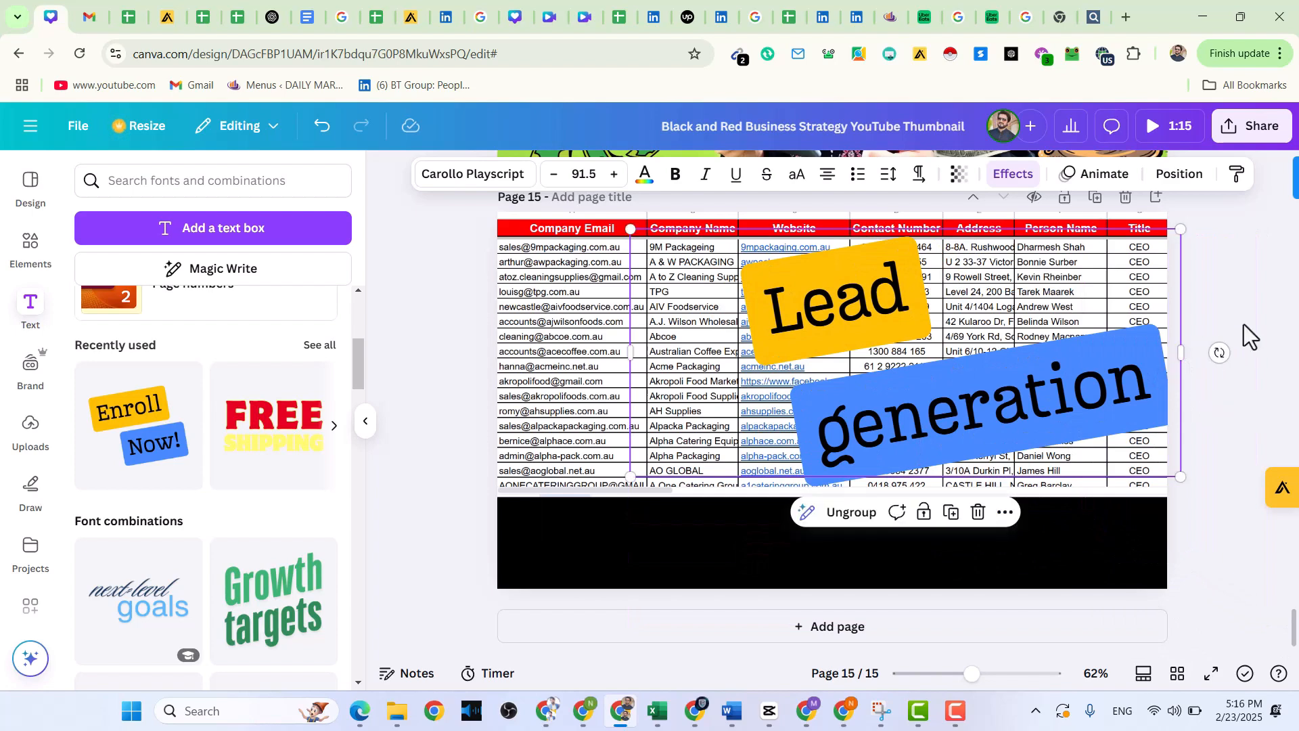
Shrink the "Lead generation" text group to about font size 60 and move it to page 15's lower-left area, overlapping the black strip
drag(1005, 396, 937, 420)
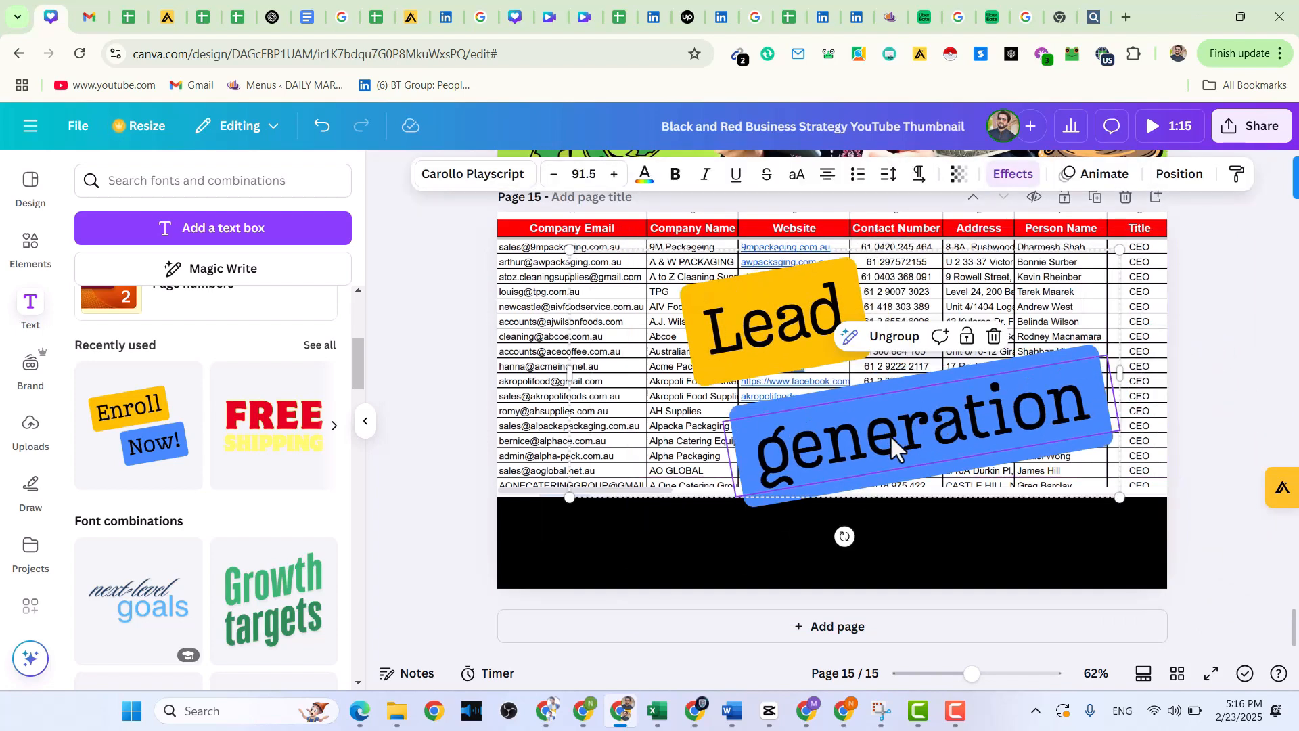
drag(1121, 497, 931, 411)
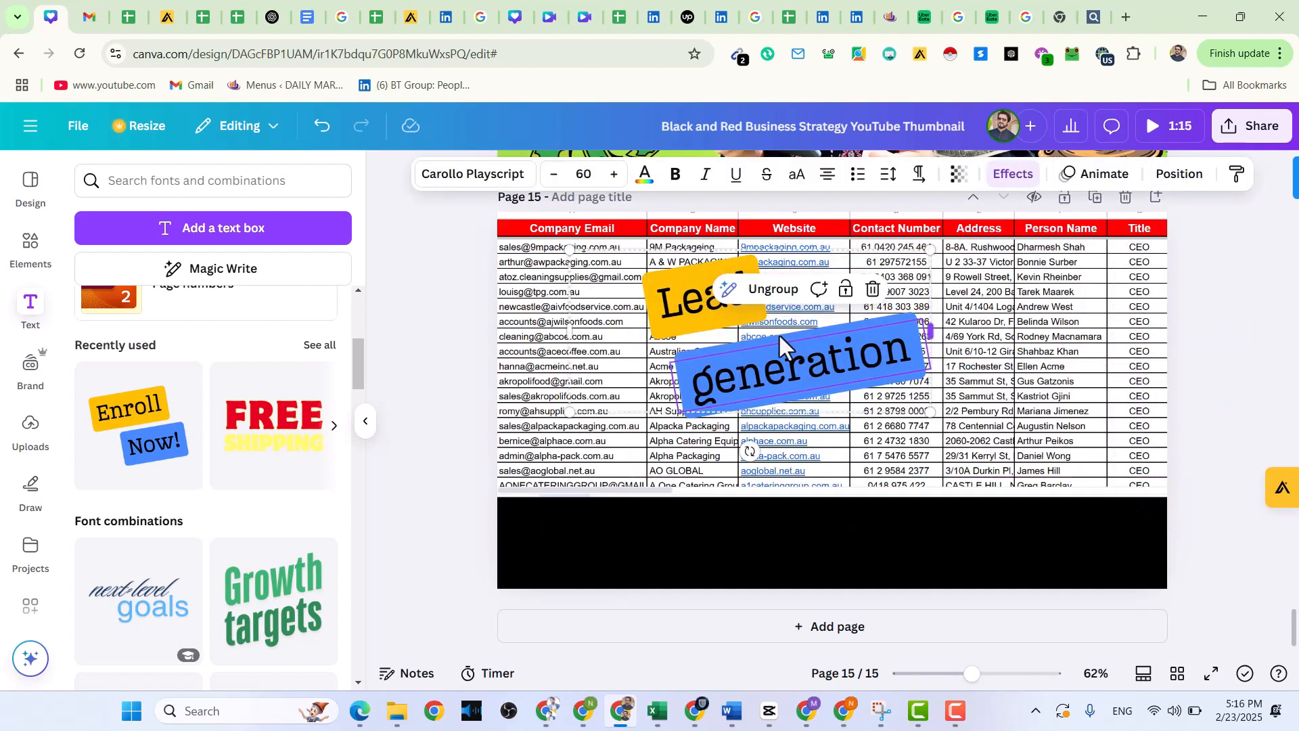
click(1214, 362)
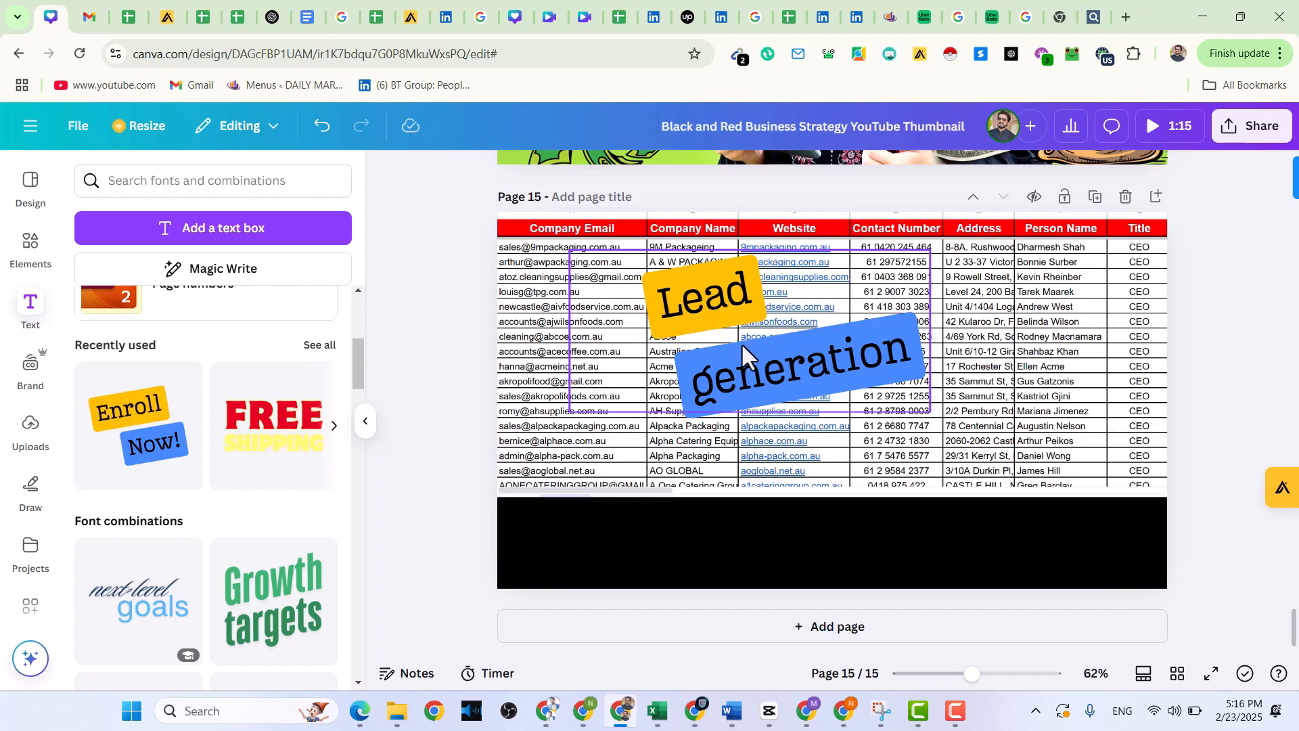
drag(731, 381, 724, 406)
double_click(727, 407)
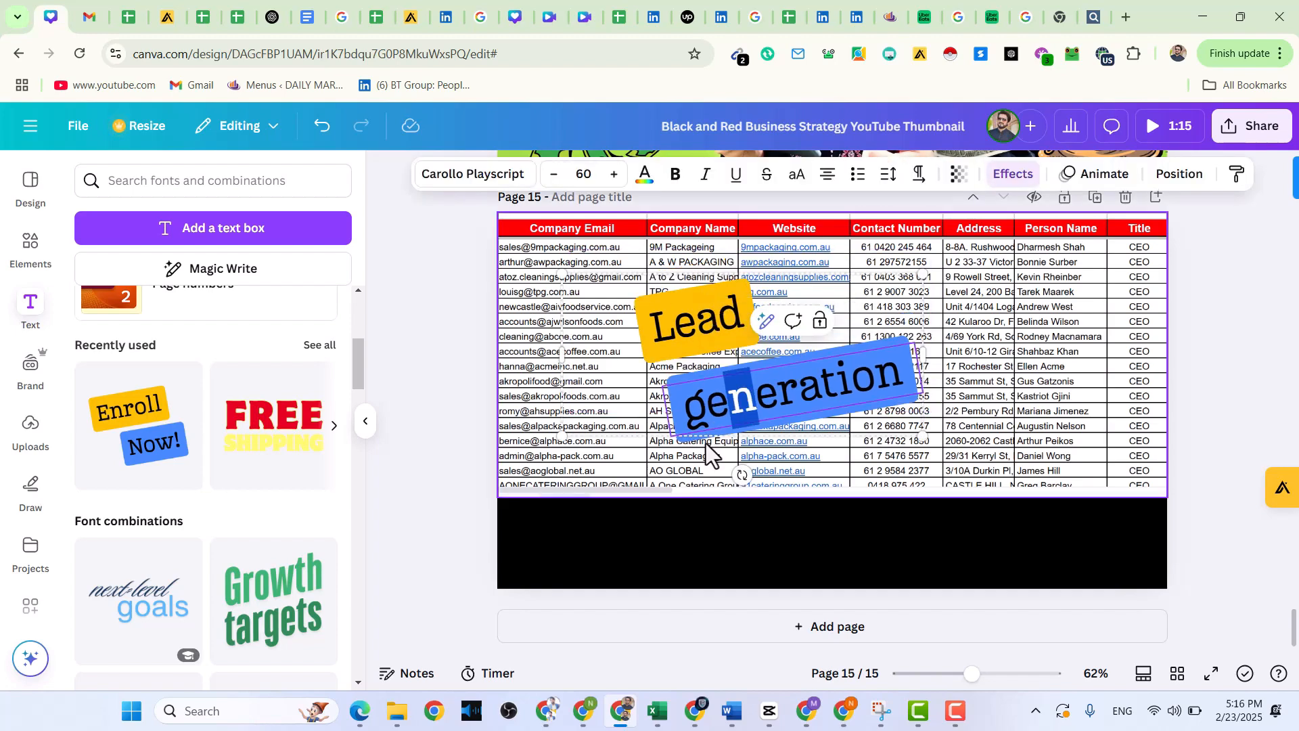
click(393, 372)
click(745, 331)
drag(740, 356, 645, 486)
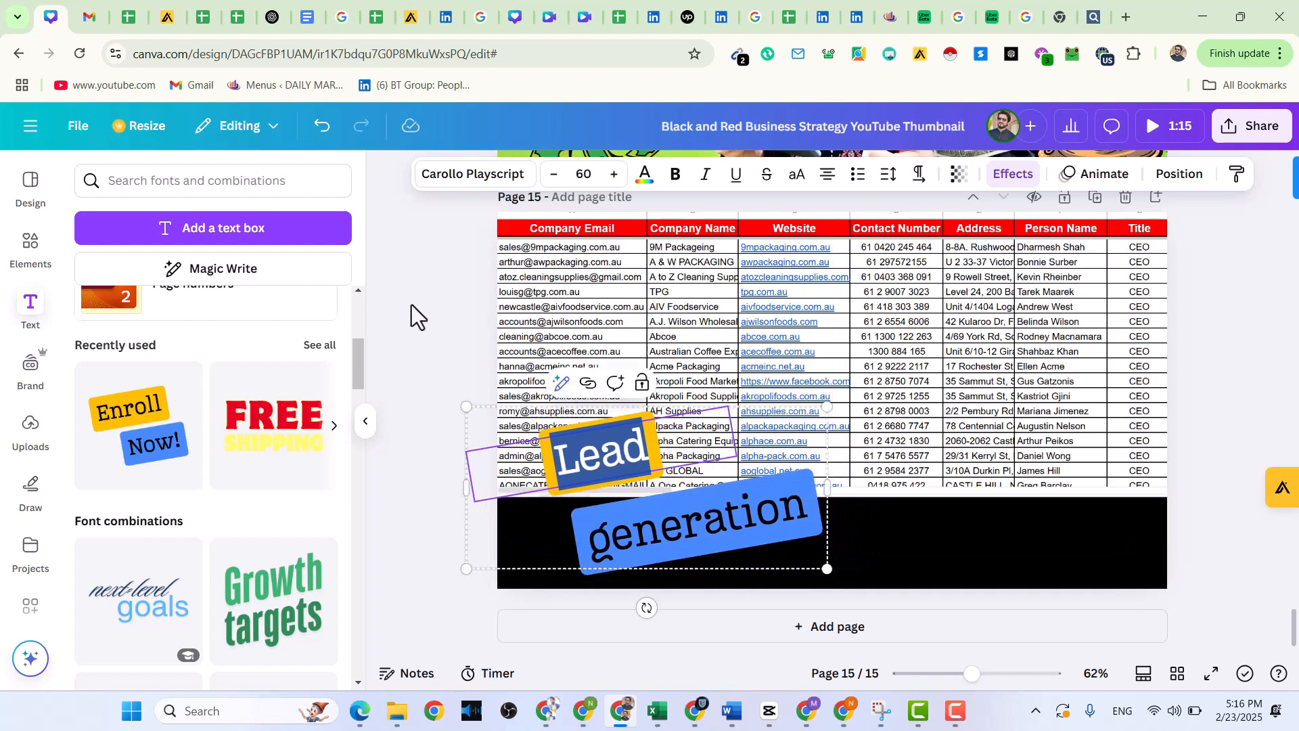
click(411, 305)
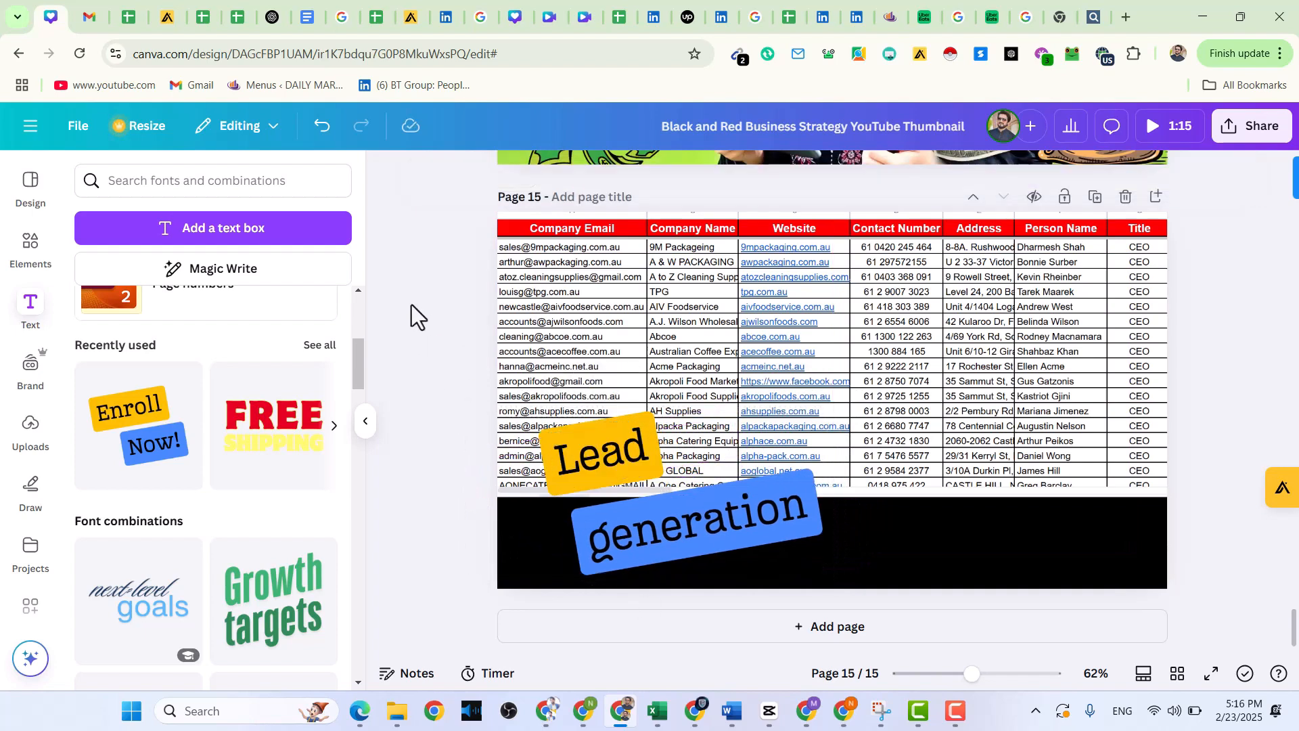
Insert the recently used "FREE SHIPPING" text design on page 15 and delete both words of the extra "Enroll Now!" design
click(274, 439)
click(863, 367)
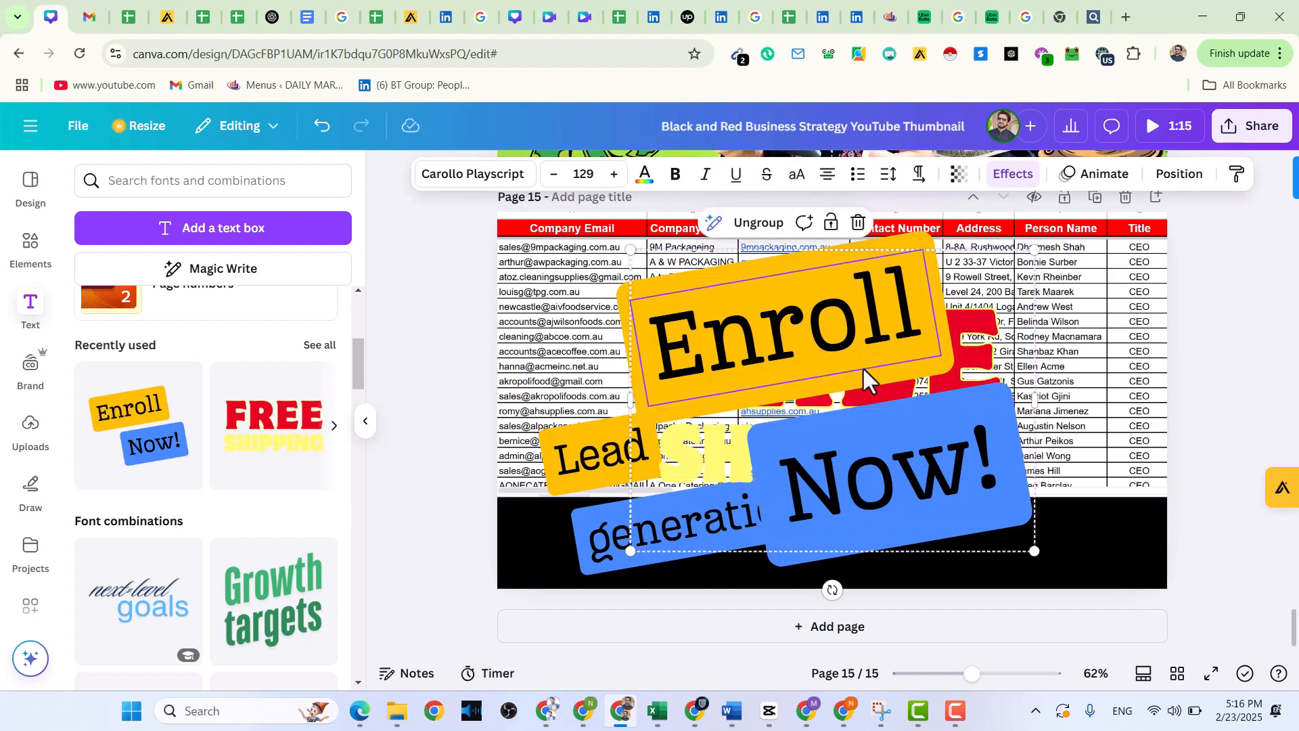
click(1203, 377)
click(832, 345)
key(Delete)
click(946, 467)
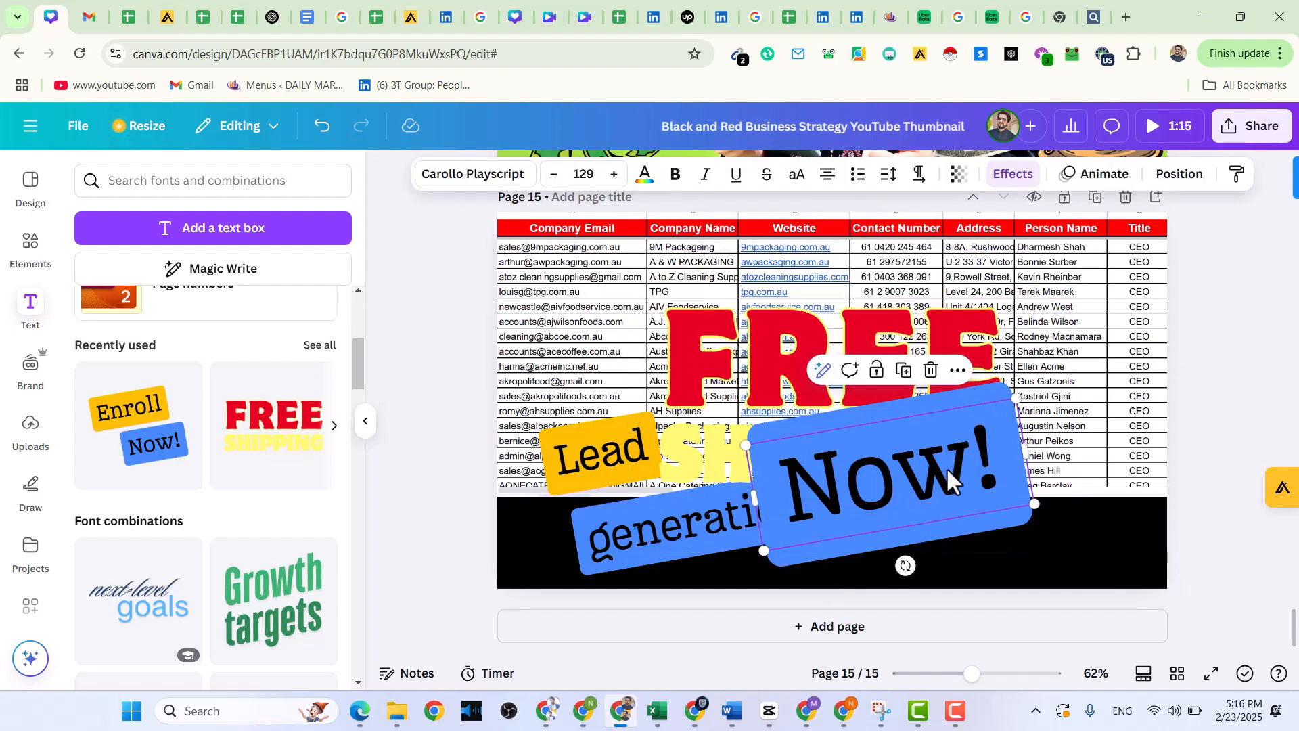
key(Delete)
Replace the text "FREE" with "FAST" and "SHIPPING" with "DELIVERY" in the inserted text design
click(925, 345)
double_click(934, 343)
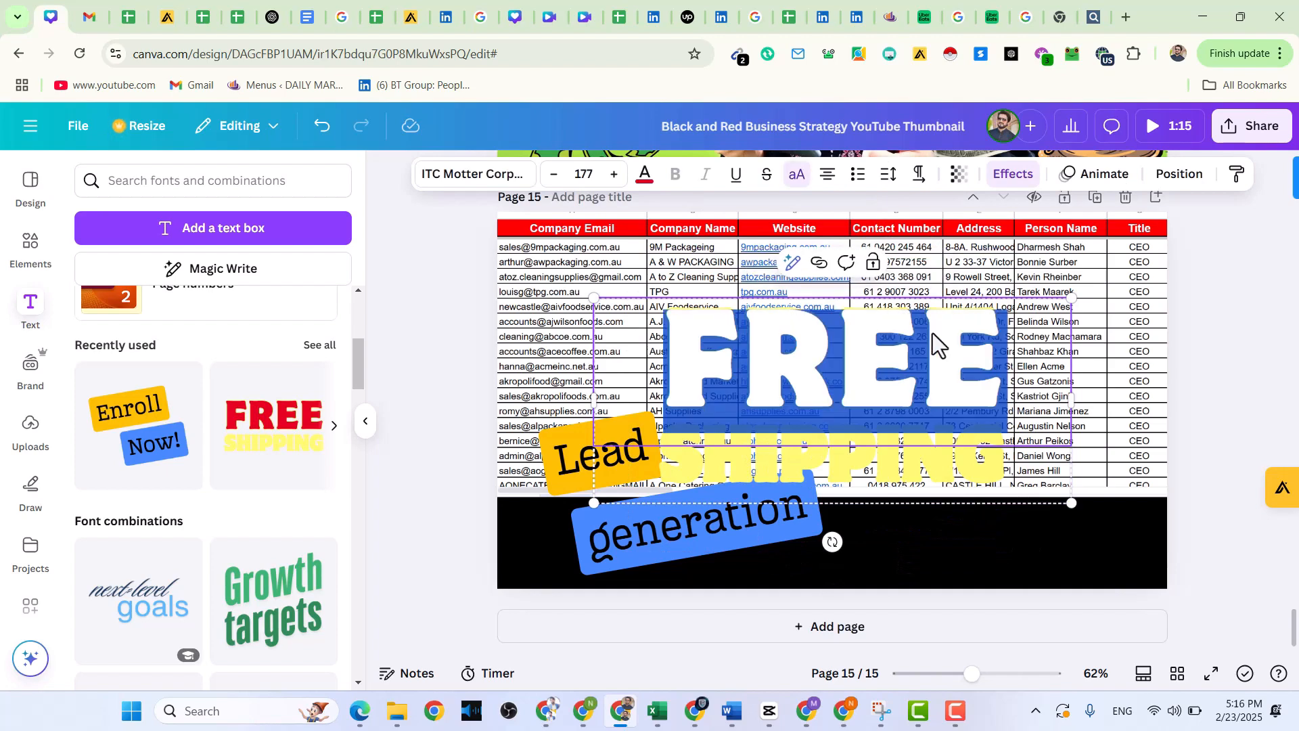
text(FAST)
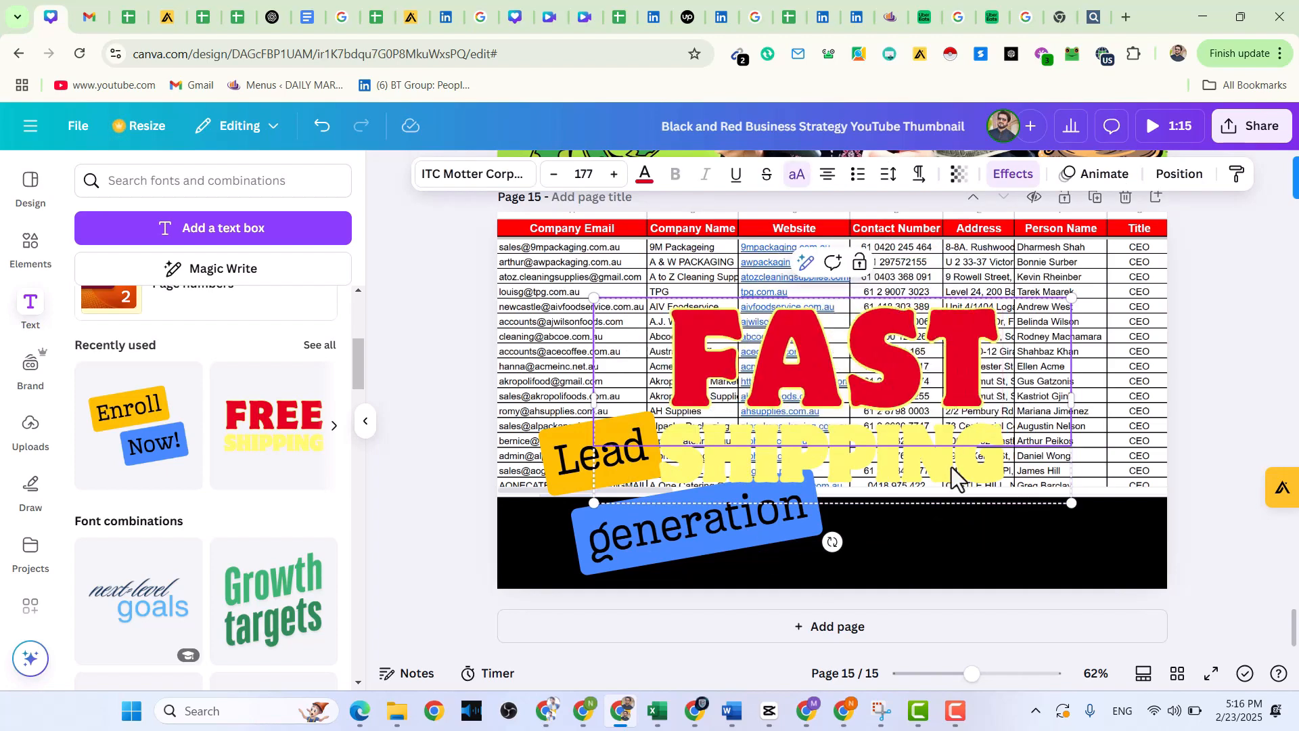
click(951, 465)
double_click(950, 467)
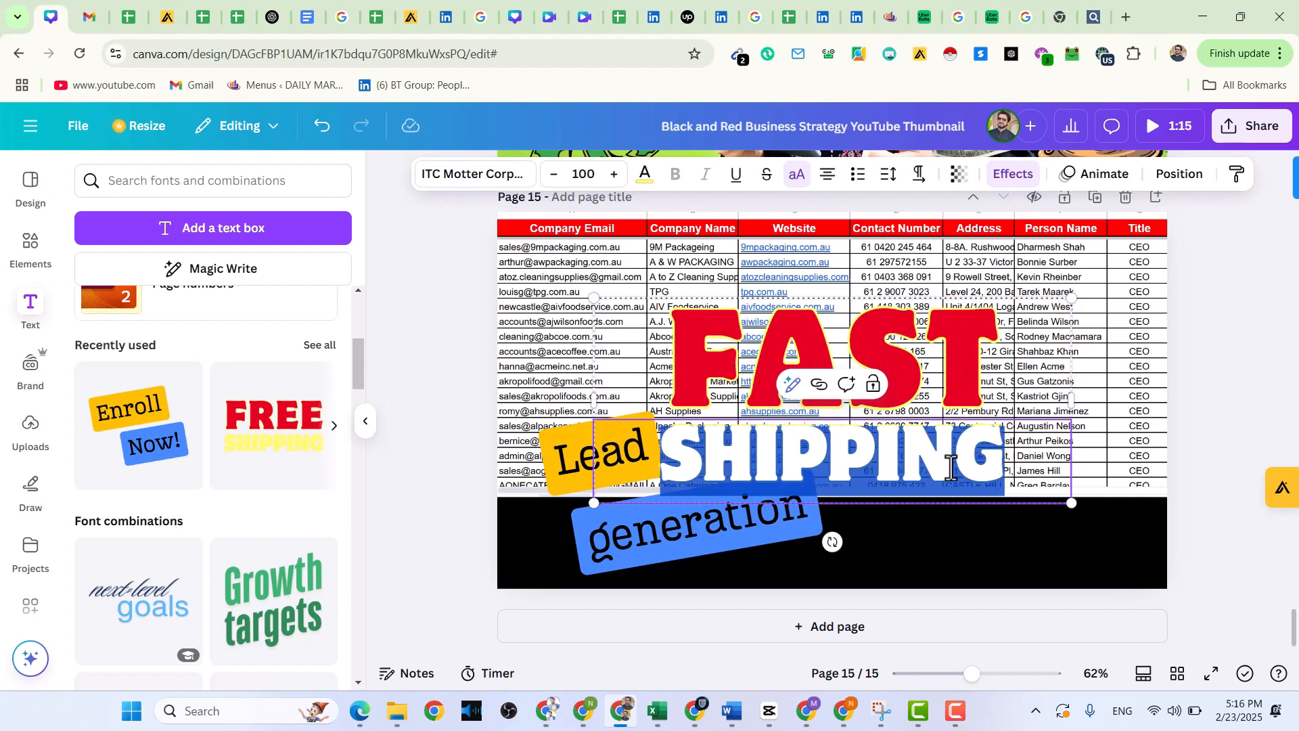
text(DELIVERY)
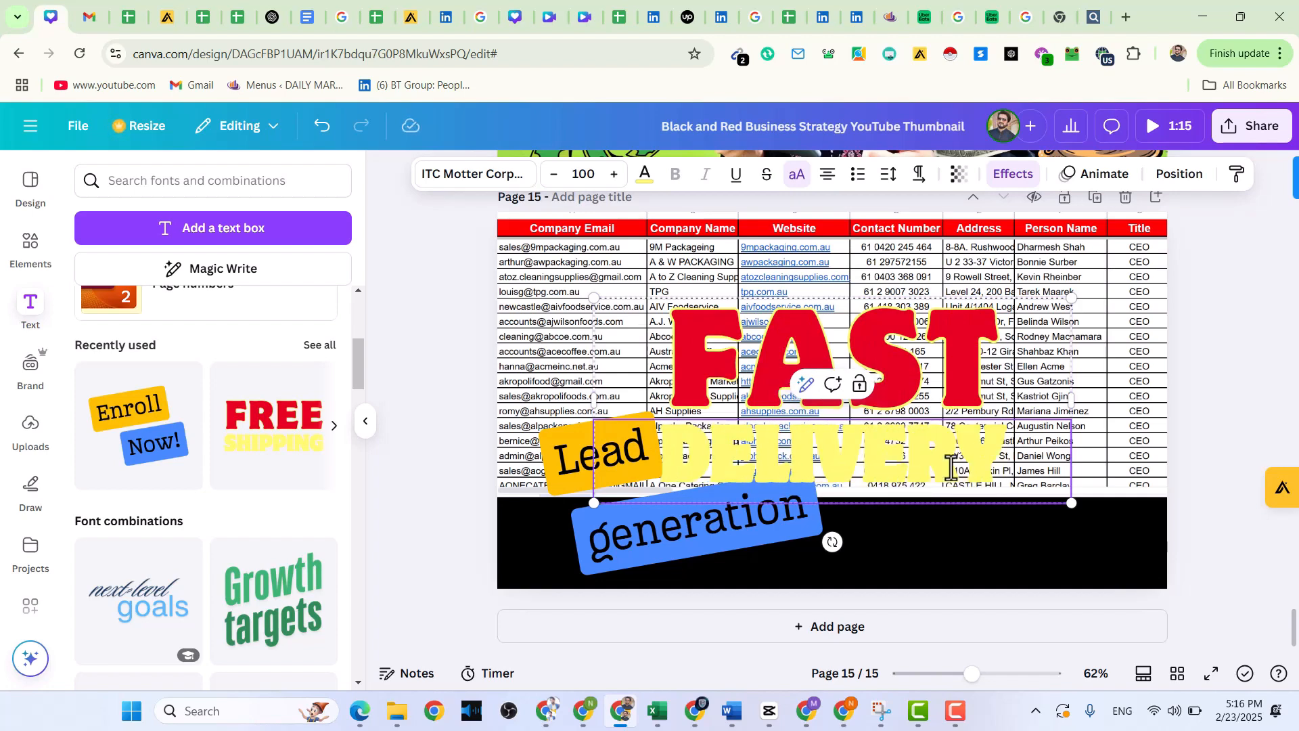
Recolor the word "DELIVERY" bright green using one of the document colors
double_click(899, 474)
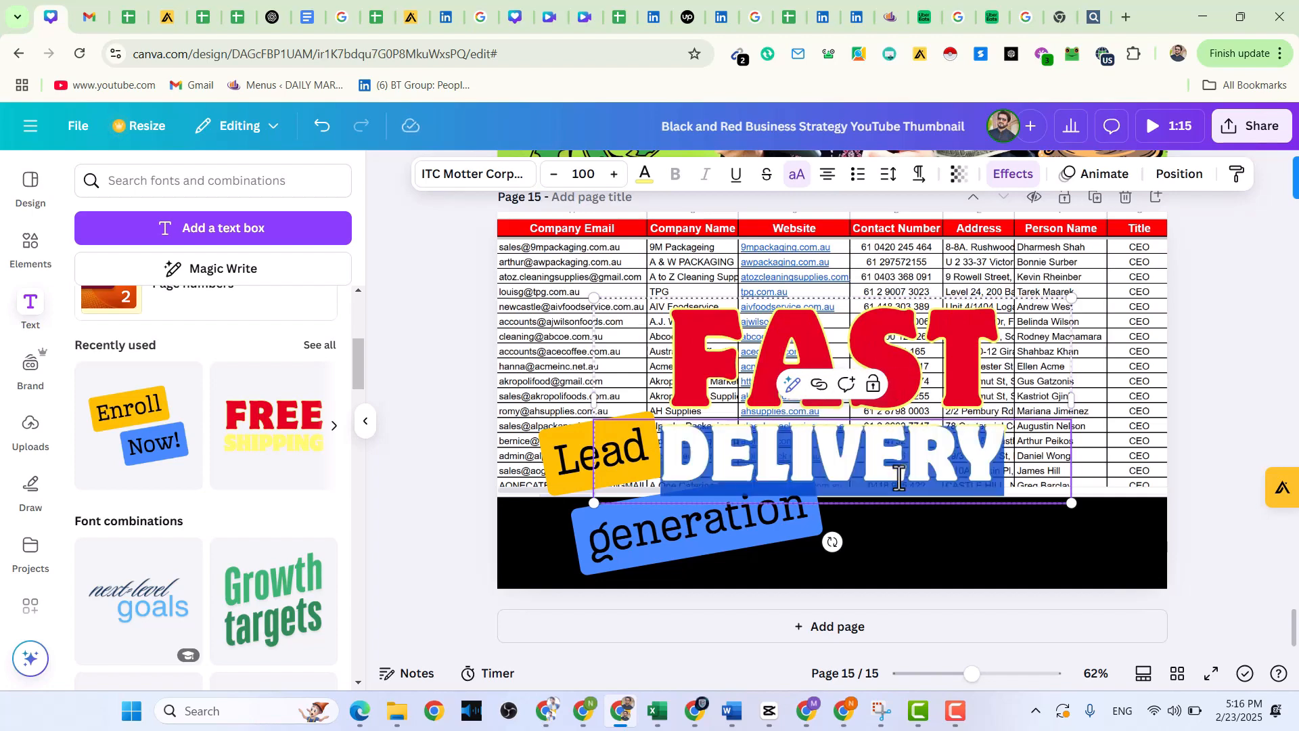
click(646, 174)
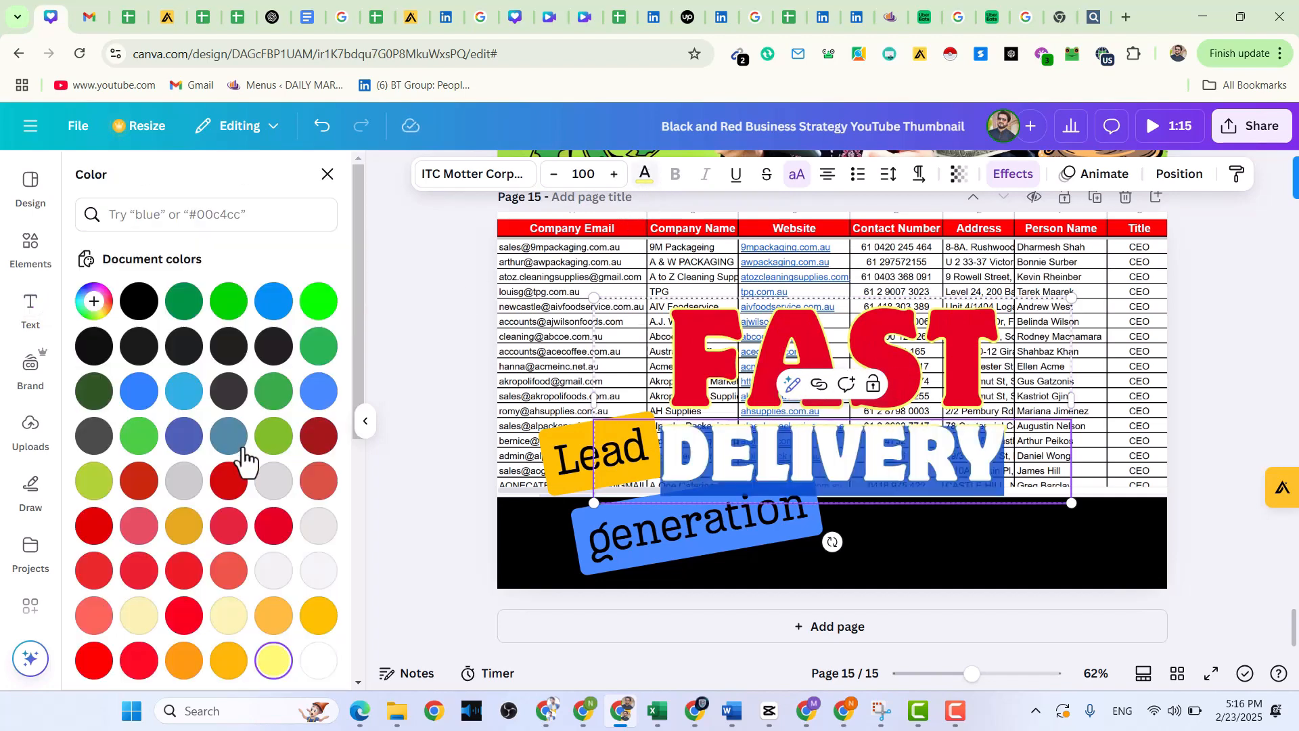
click(231, 305)
click(381, 308)
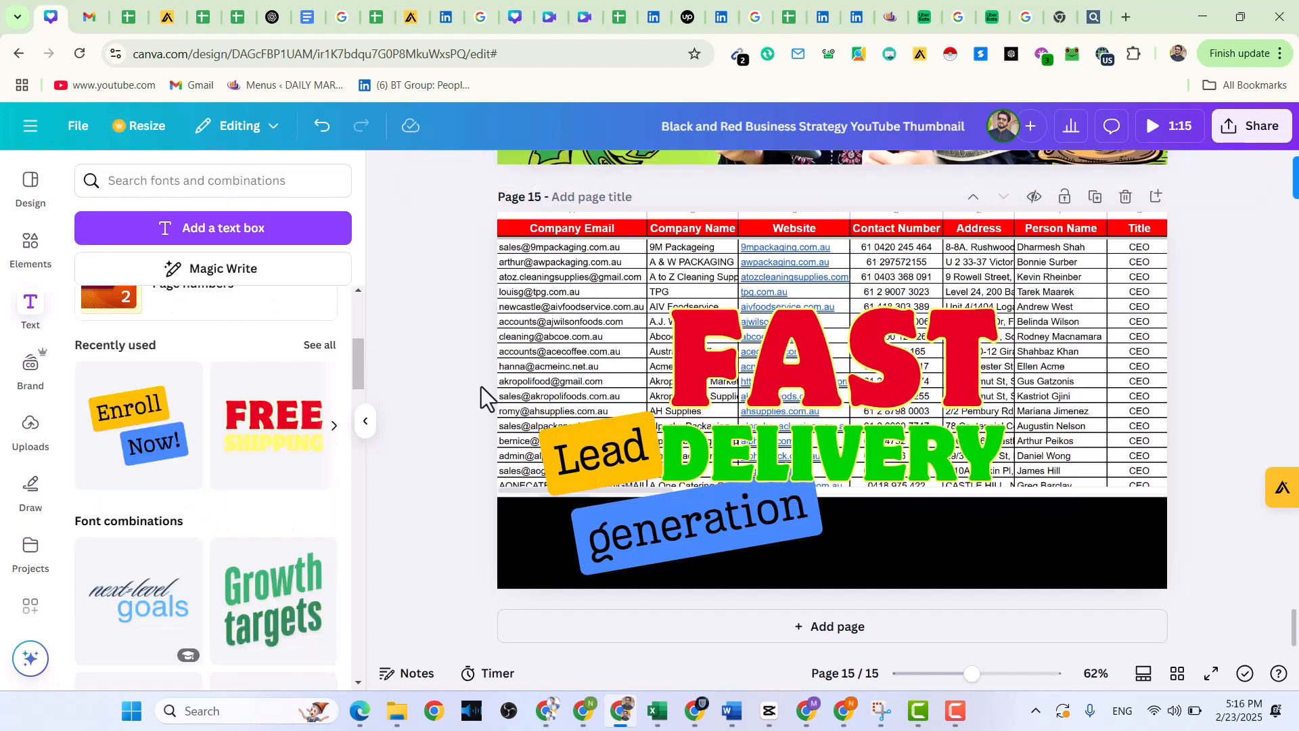
Shrink the "FAST DELIVERY" group until "FAST" is about size 83 and place it beside "generation", overlapping the black strip
drag(864, 371, 970, 365)
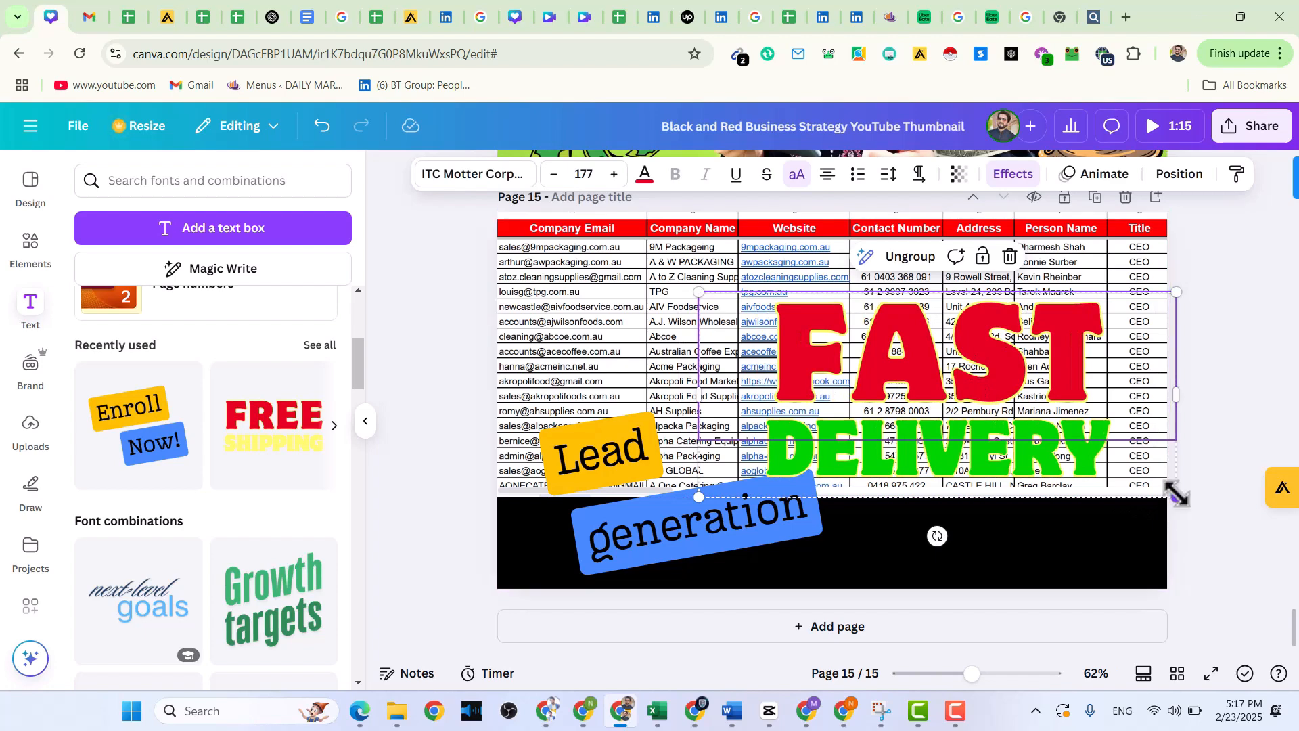
drag(1177, 496, 1168, 494)
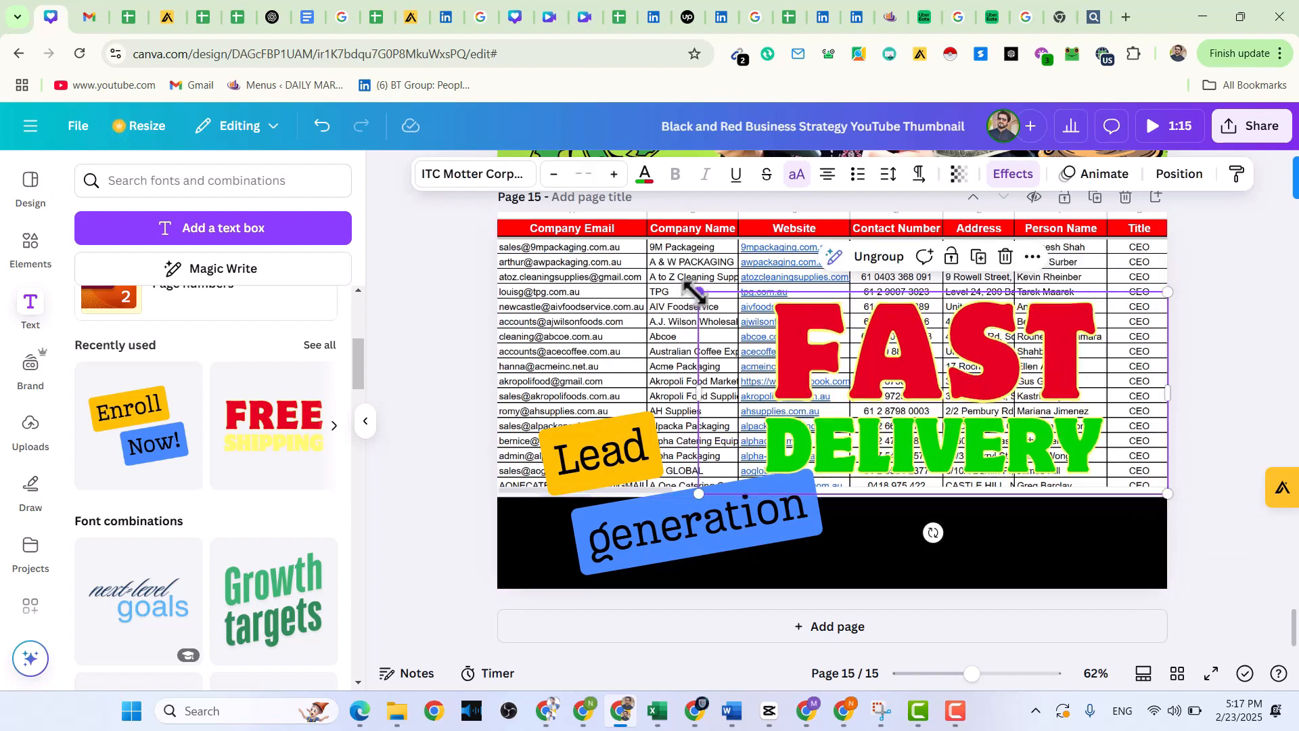
drag(693, 291, 927, 426)
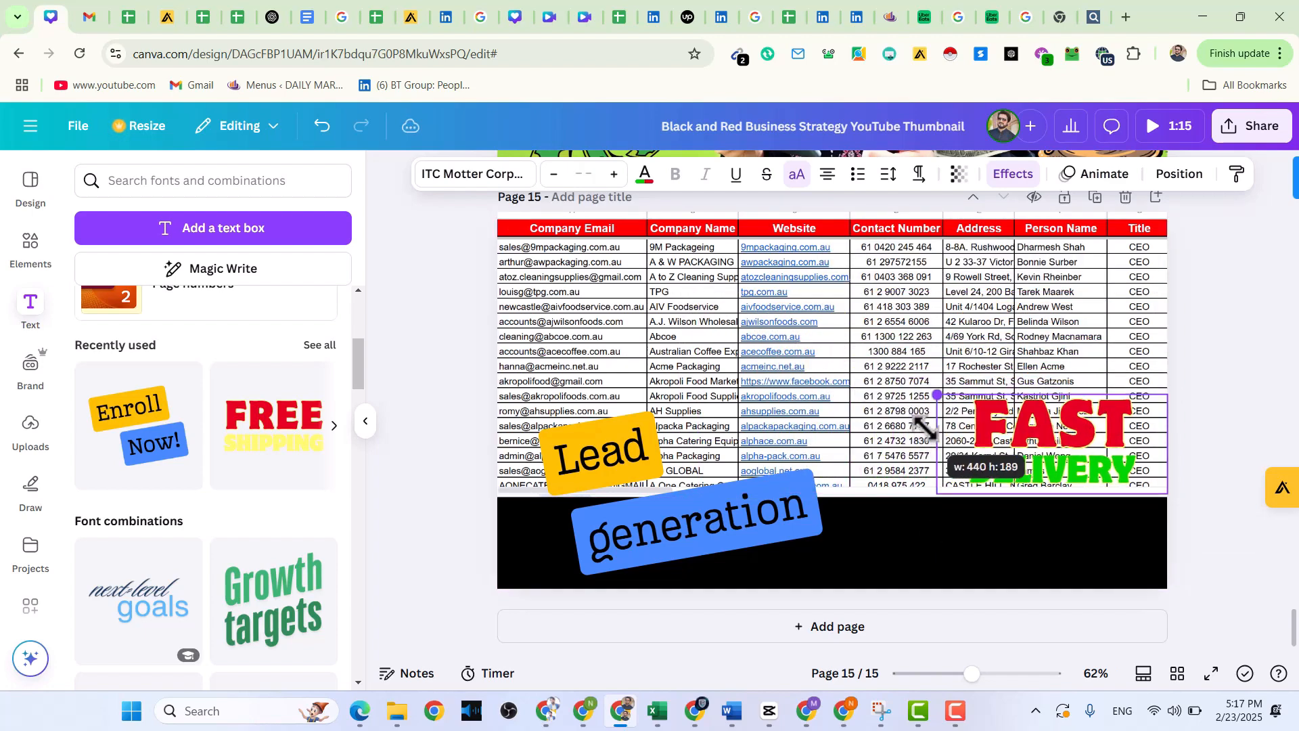
click(1216, 333)
drag(1086, 434, 986, 497)
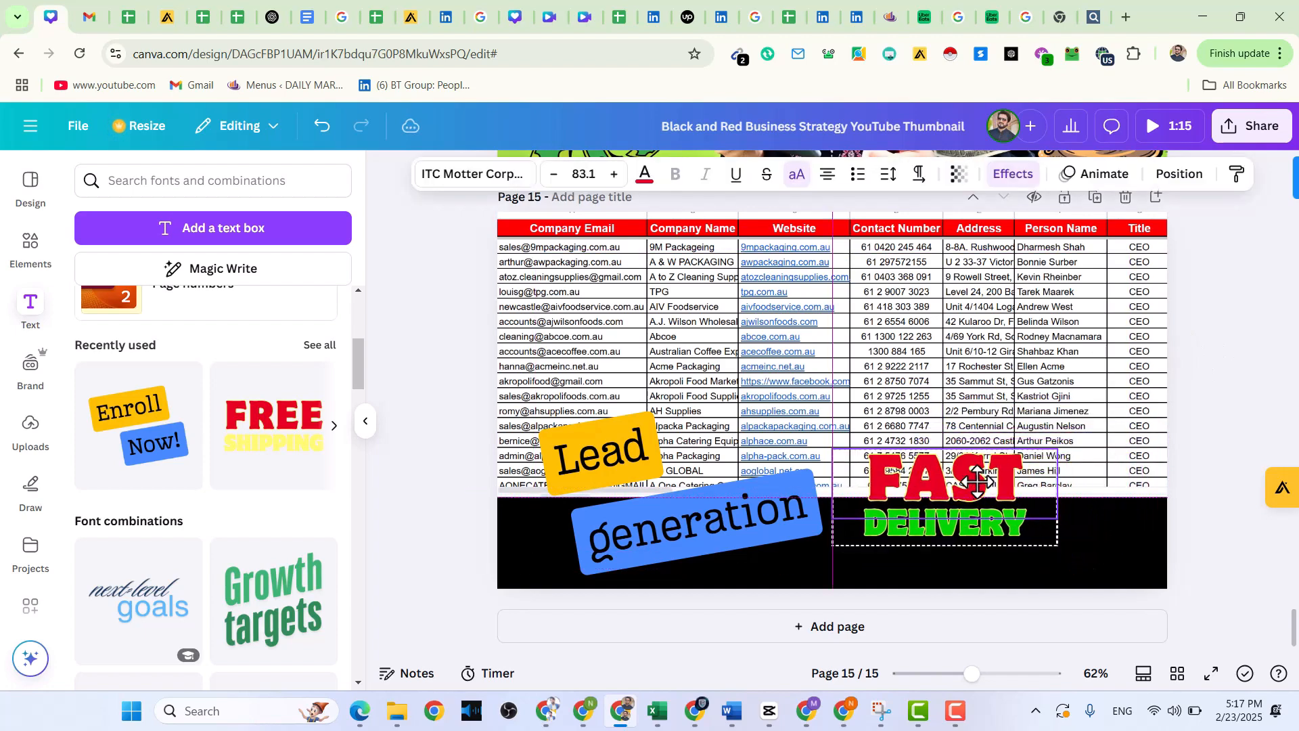
click(980, 485)
click(1227, 325)
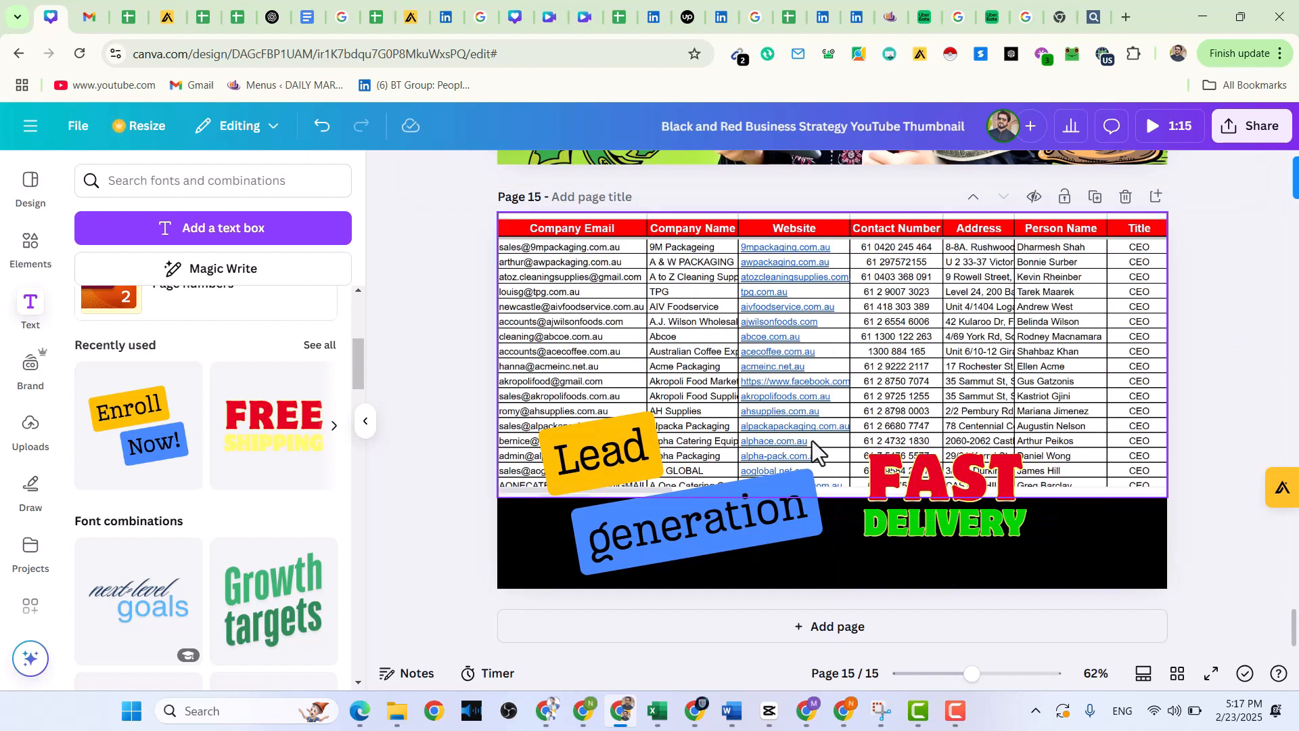
Capitalize the first letter of "generation" on the blue label so it reads "Generation"
click(591, 527)
click(593, 531)
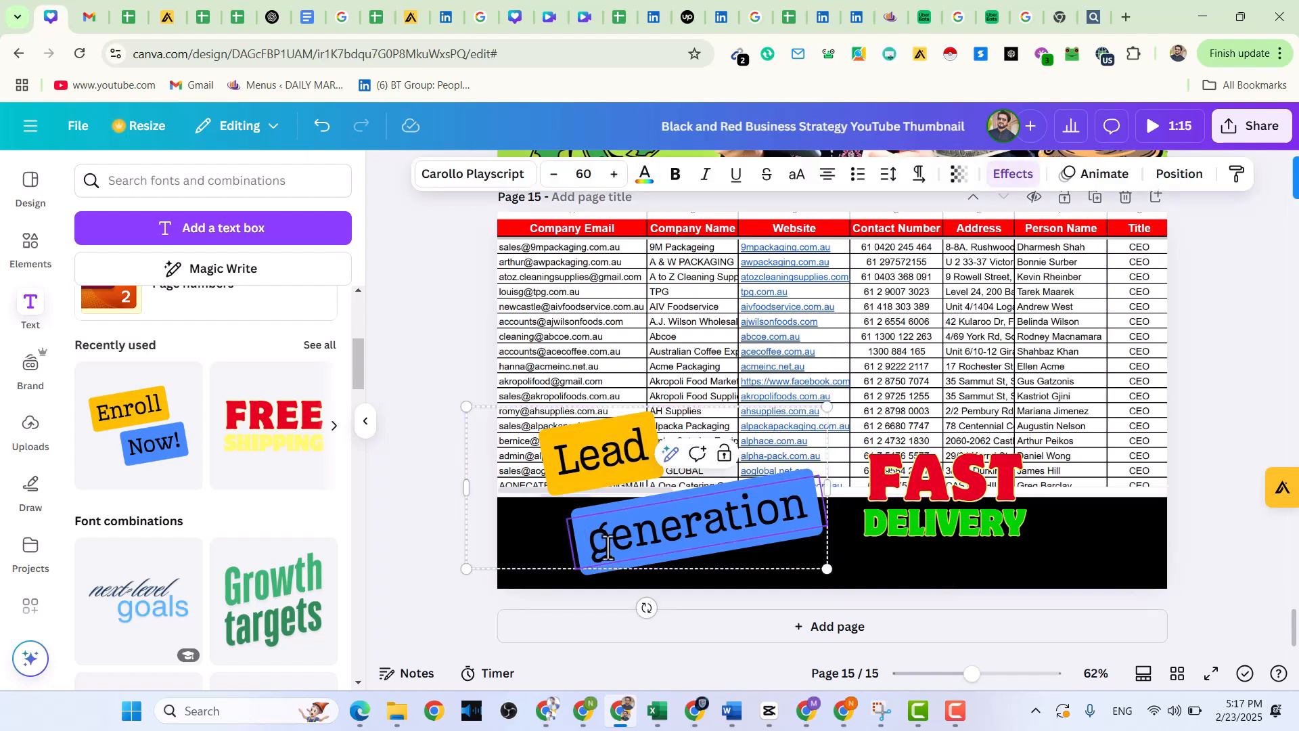
key(BackSpace)
text(G)
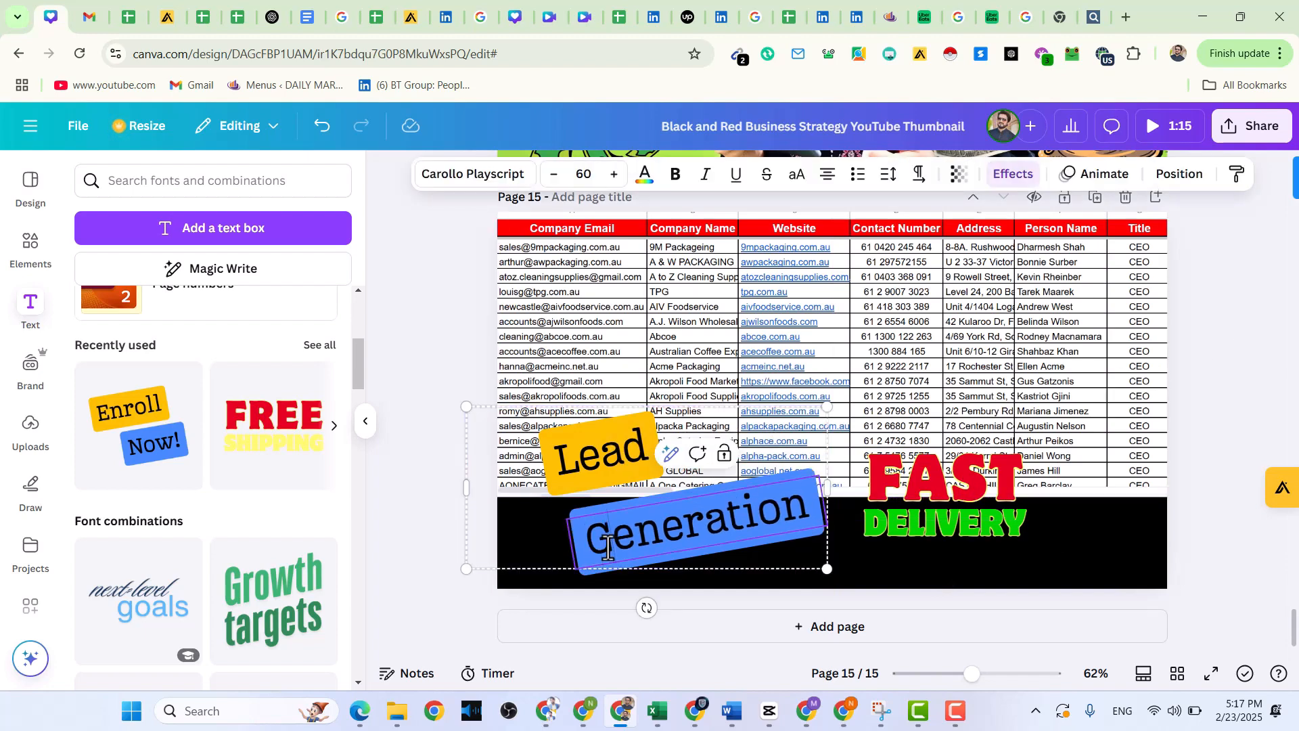
click(1249, 420)
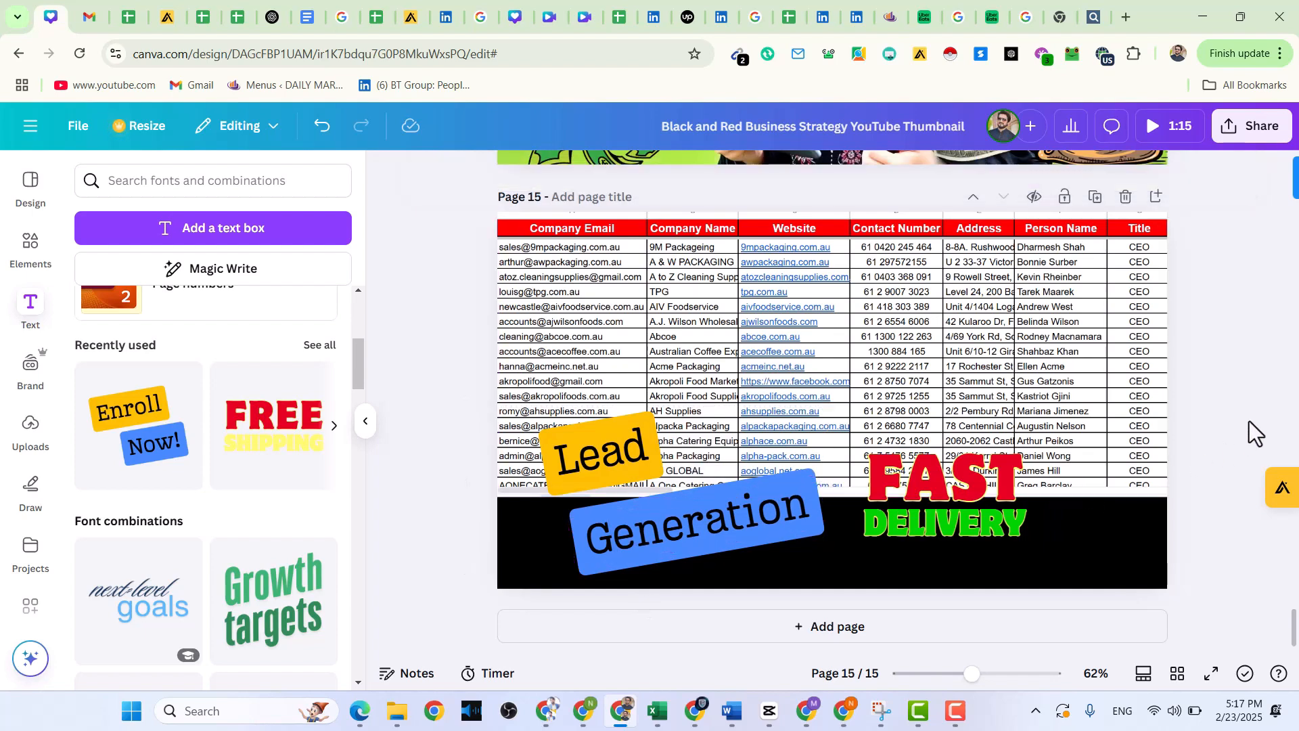
Nudge the "Lead Generation" and "FAST DELIVERY" text groups slightly upward on page 15
click(721, 503)
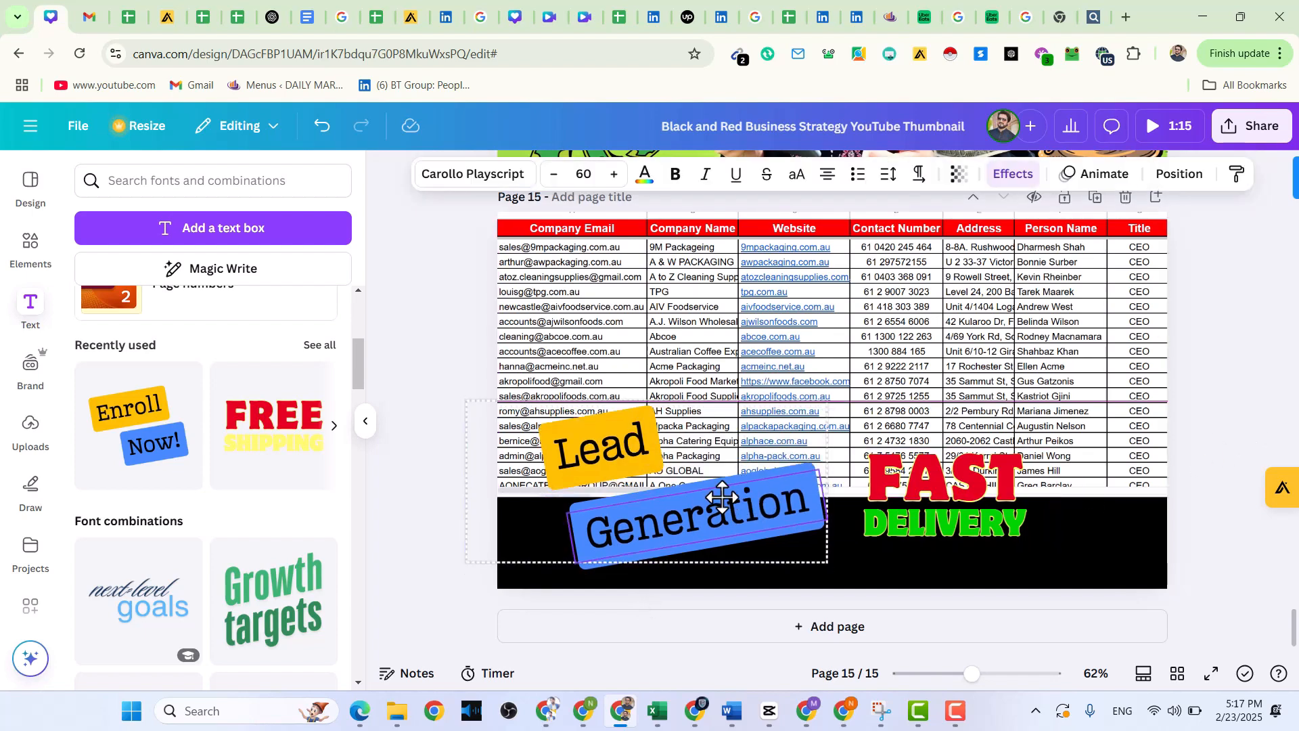
click(1231, 360)
click(974, 470)
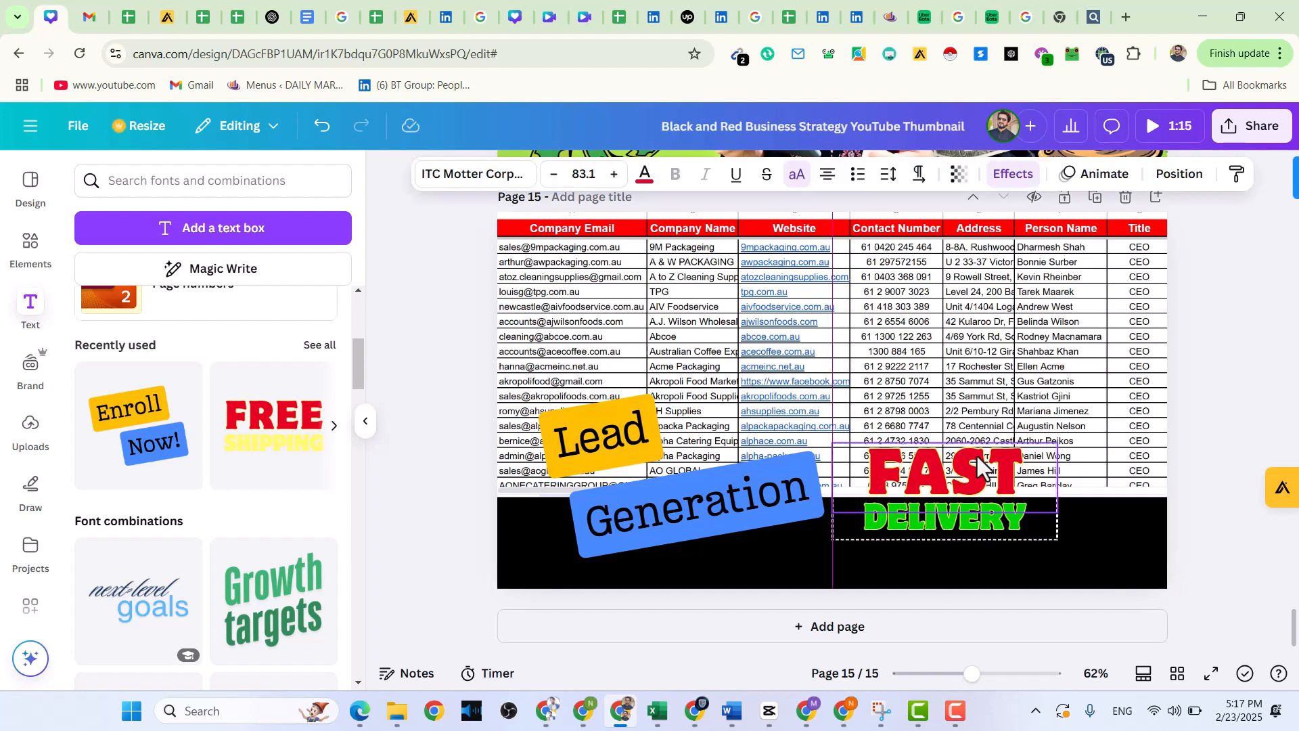
double_click(981, 464)
click(1211, 384)
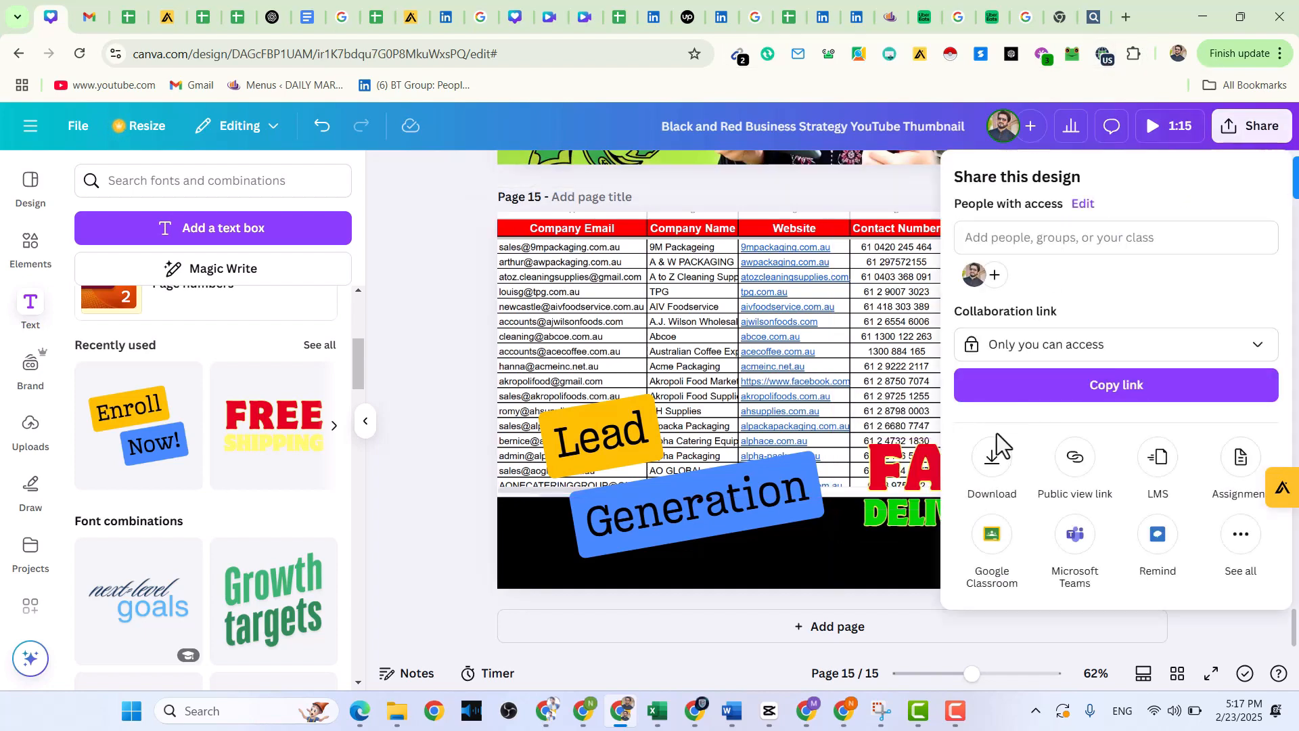
Download only page 15 of the design as a JPG image
click(994, 448)
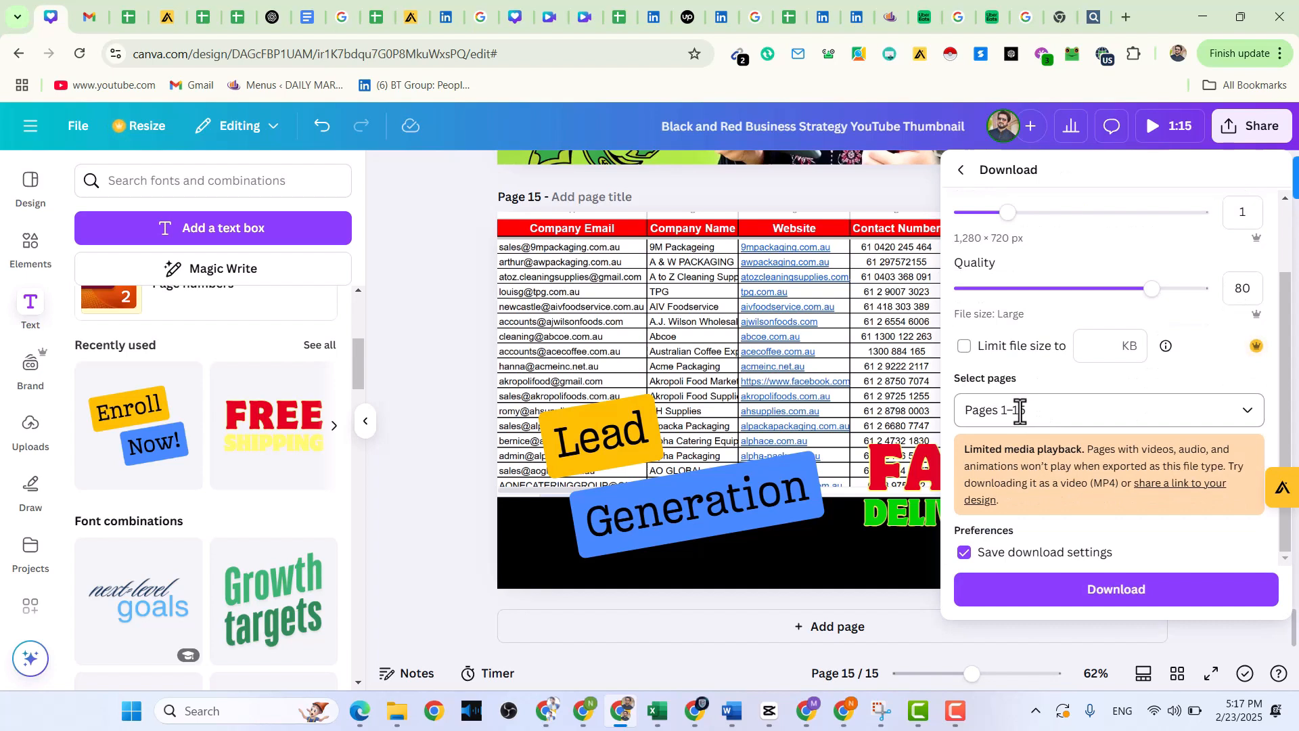
click(1019, 410)
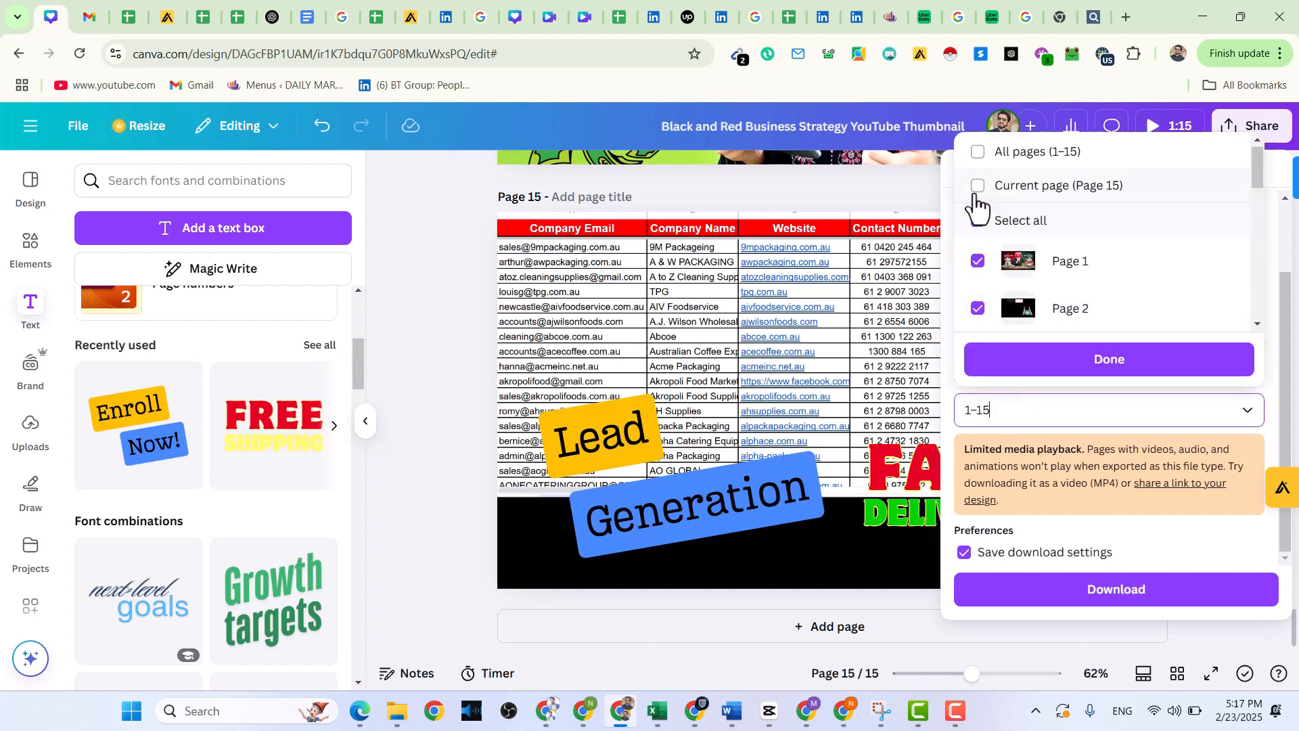
click(977, 220)
scroll(1015, 261, down, 5)
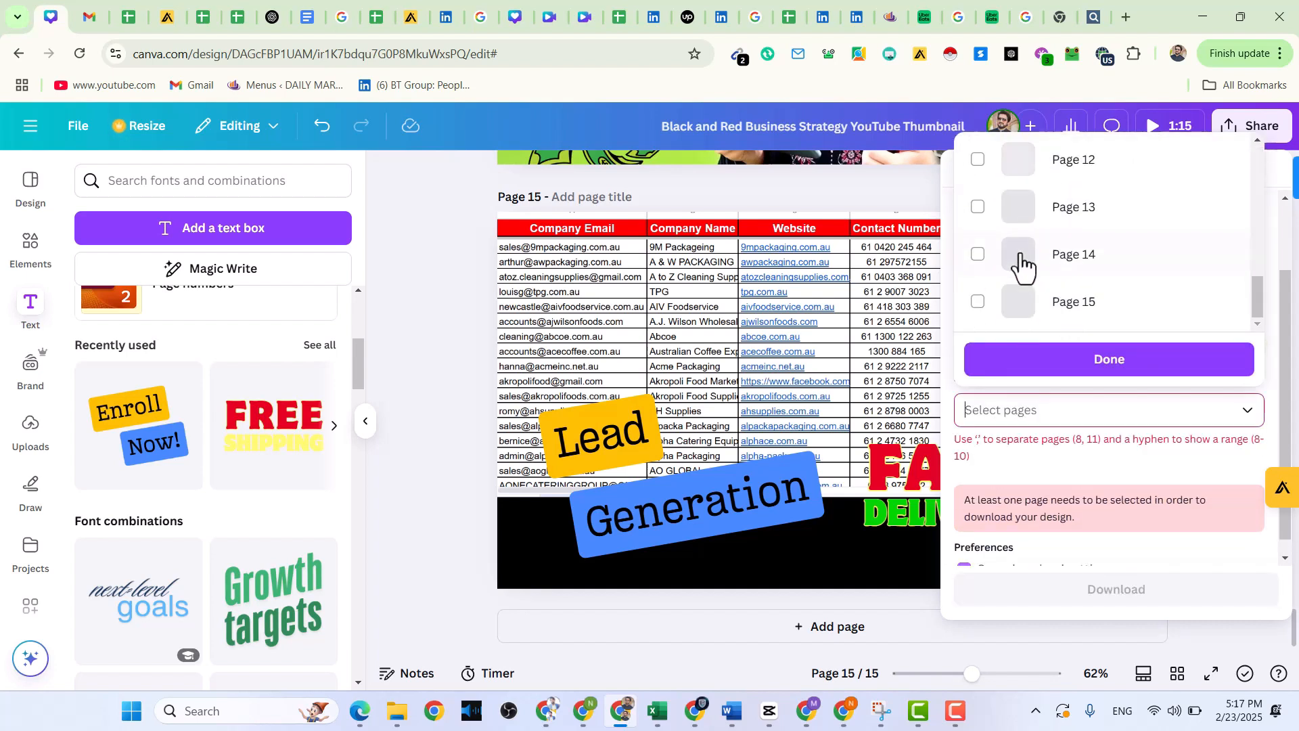
click(977, 301)
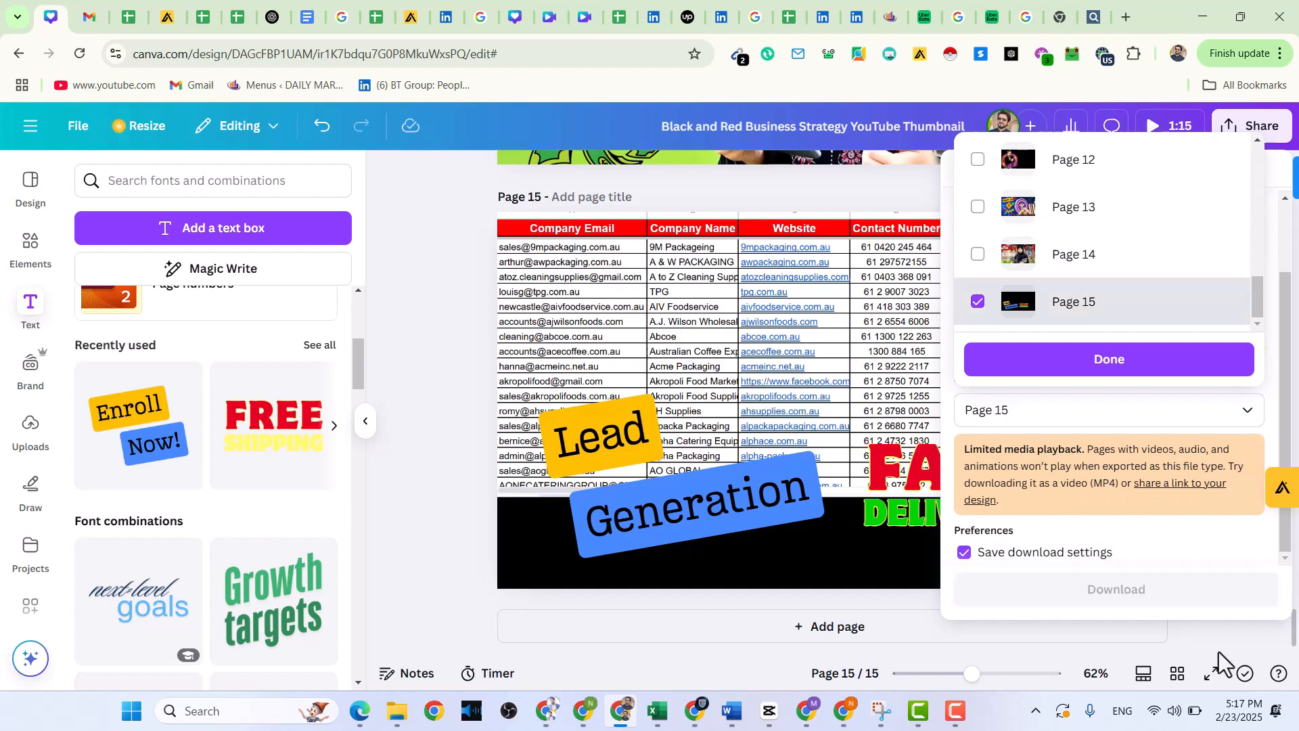
click(1137, 596)
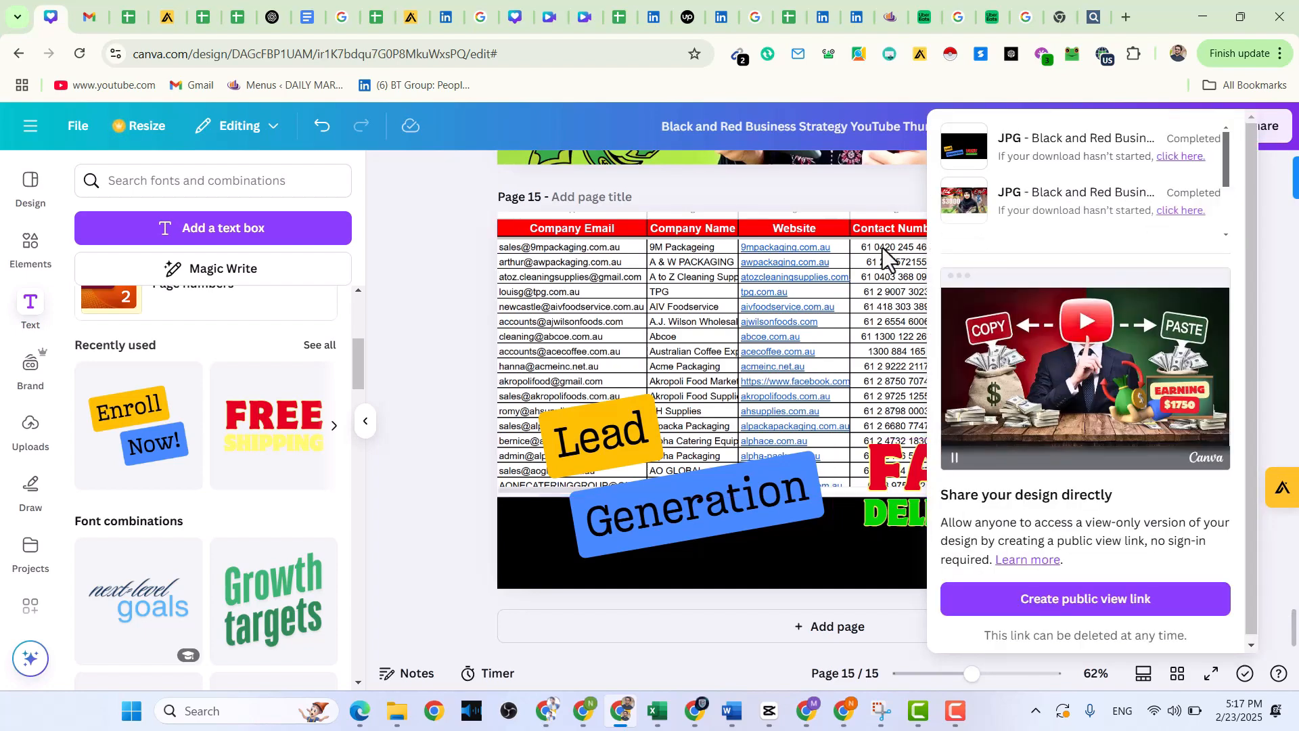
click(583, 710)
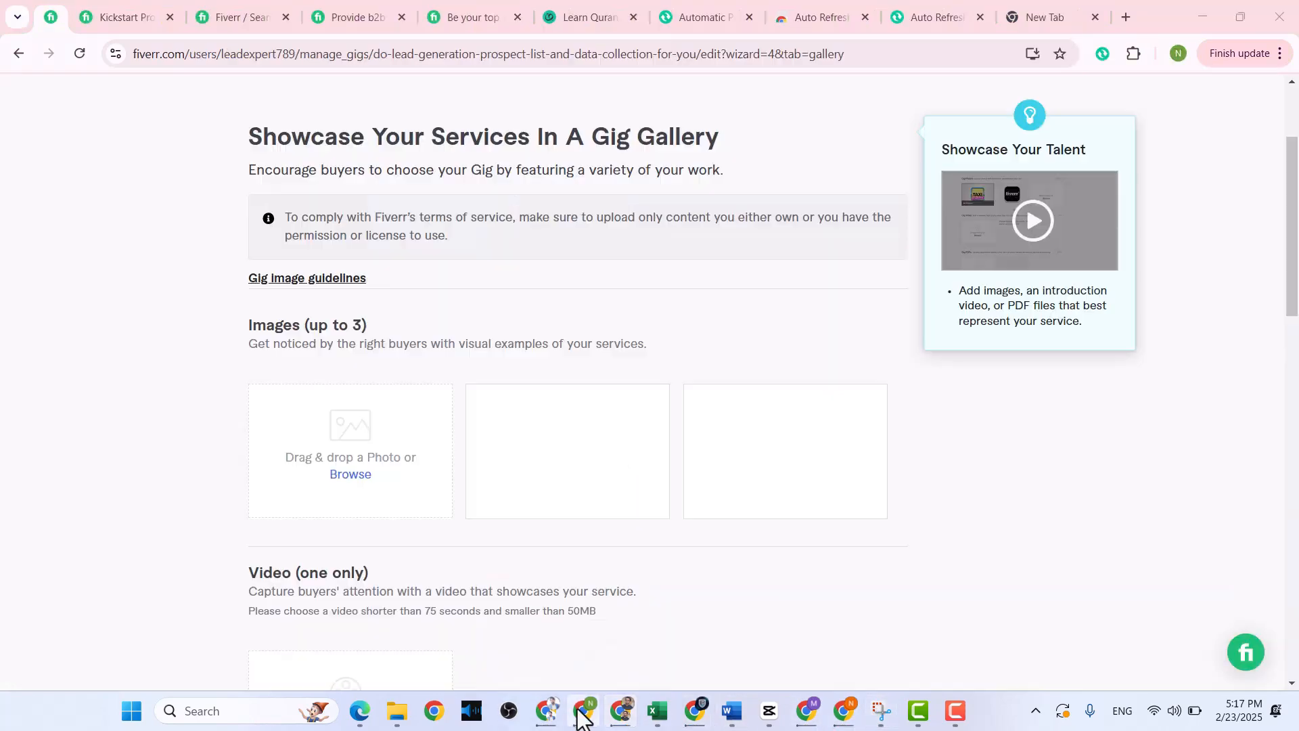
click(362, 473)
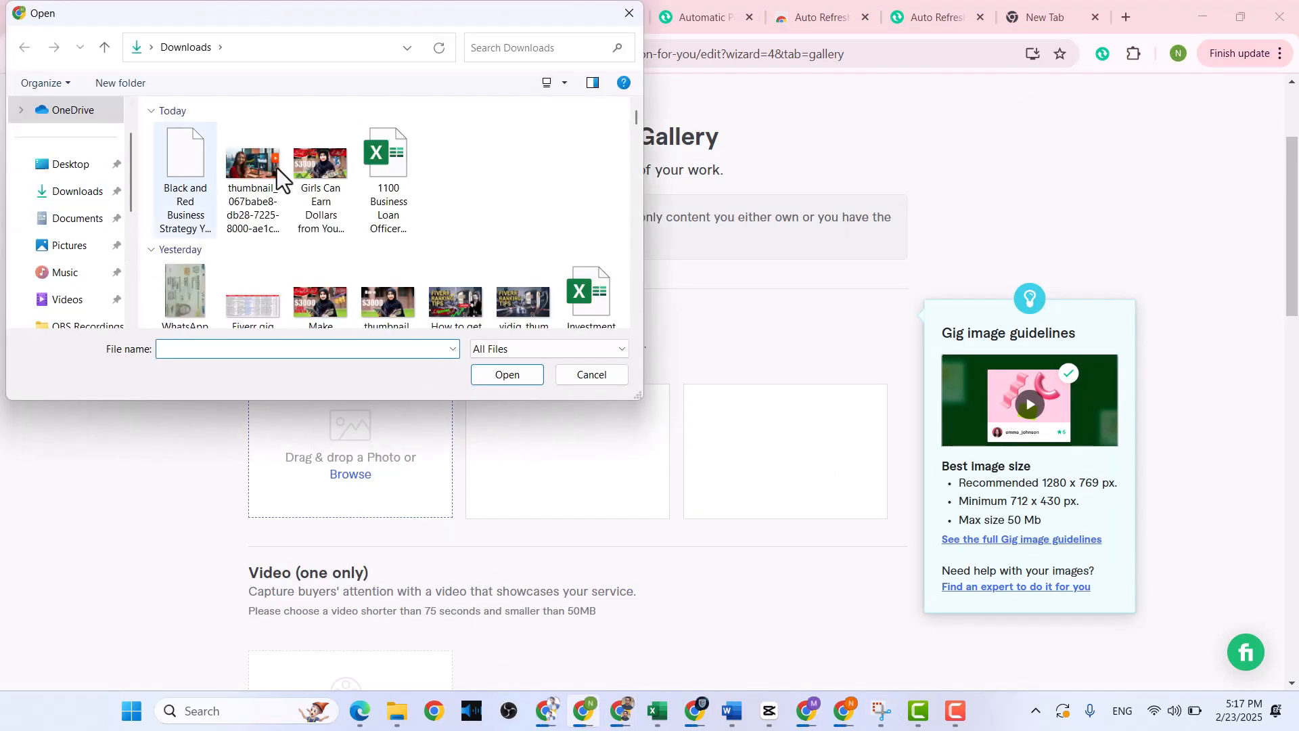
click(629, 13)
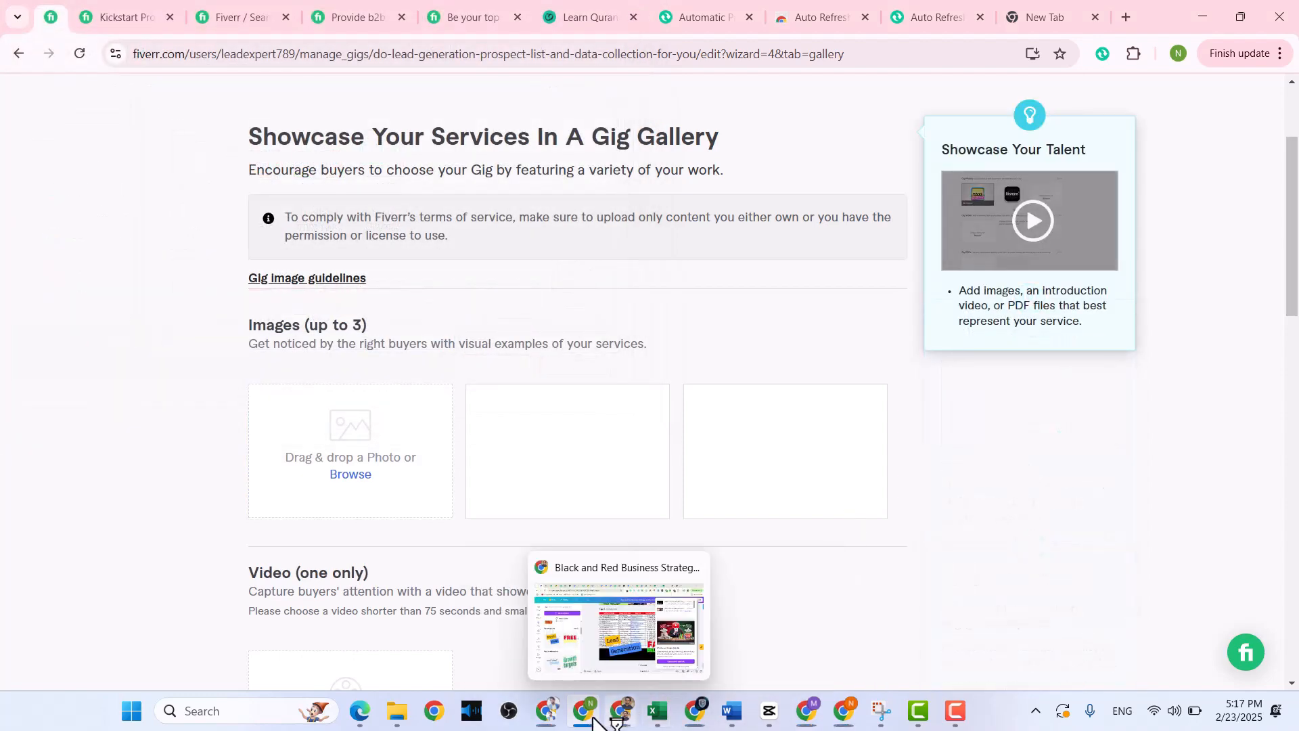
click(619, 718)
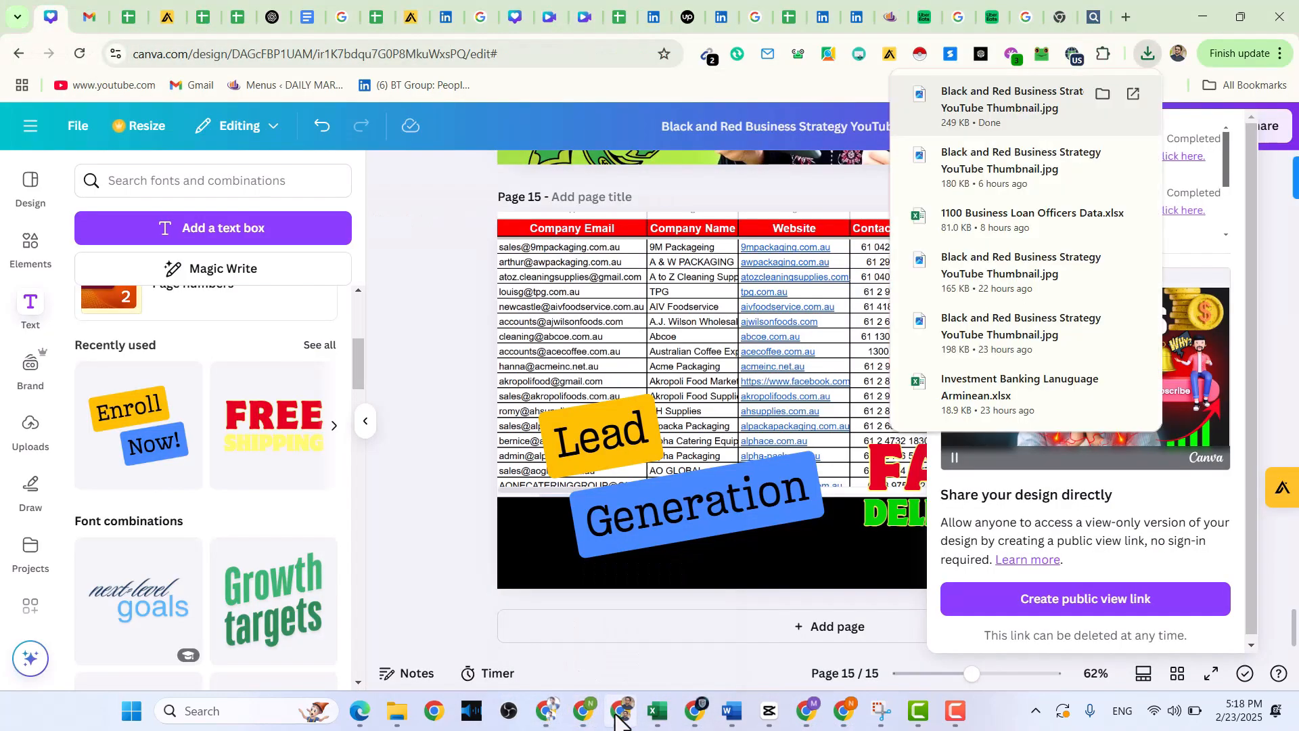
Show the newly downloaded JPG in its Downloads folder and rename it to "Data entry gig image"
click(1103, 94)
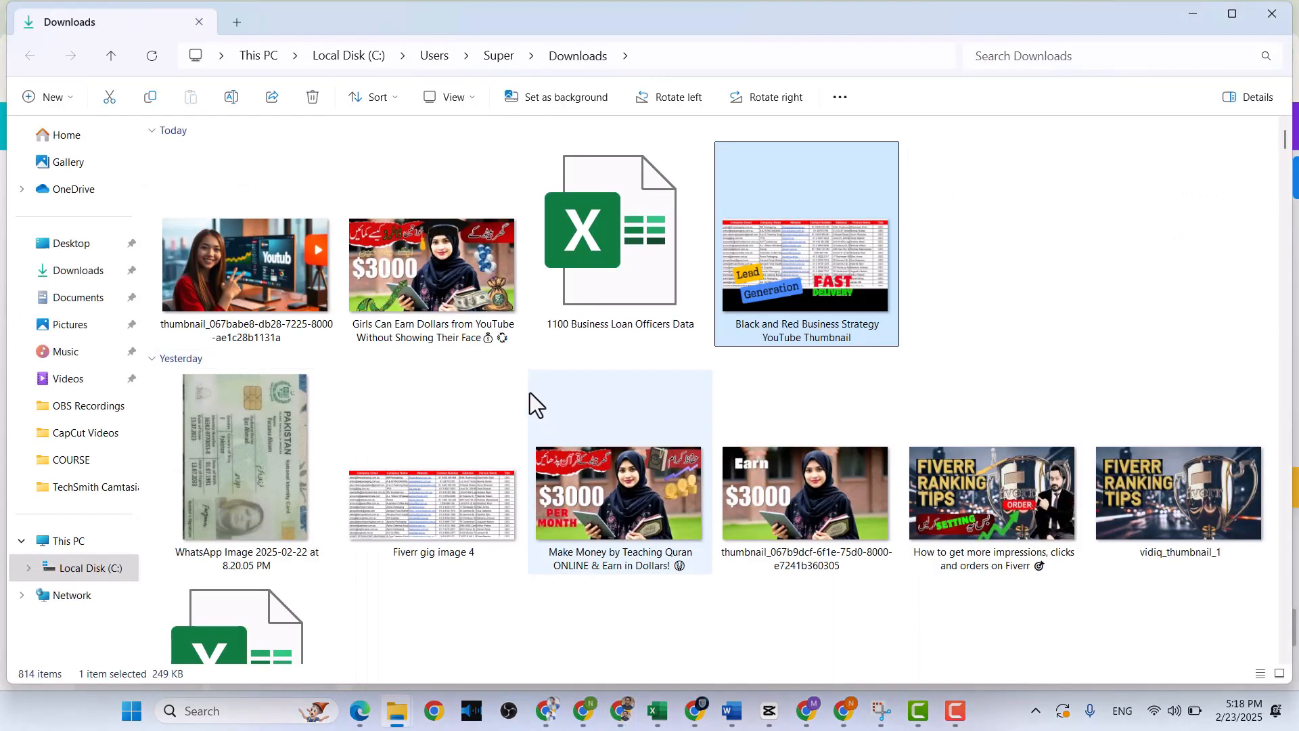
right_click(797, 295)
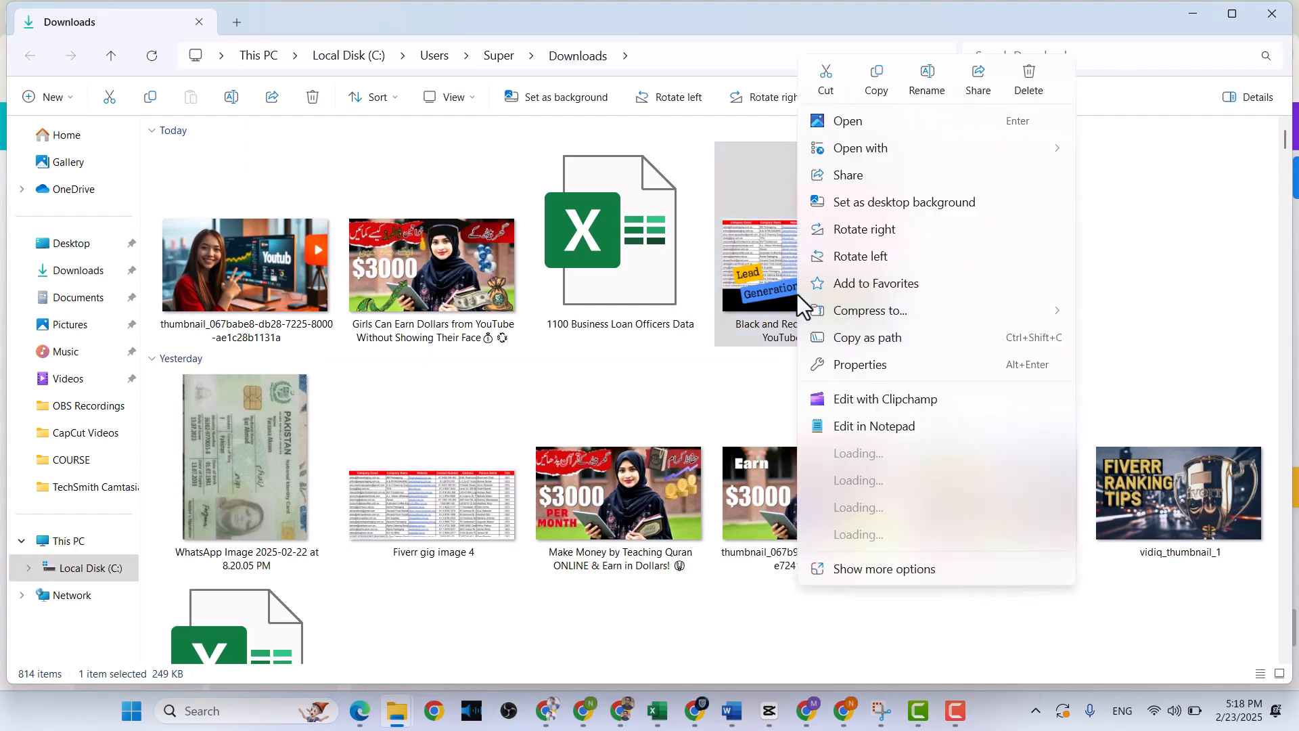
click(926, 106)
text(Da)
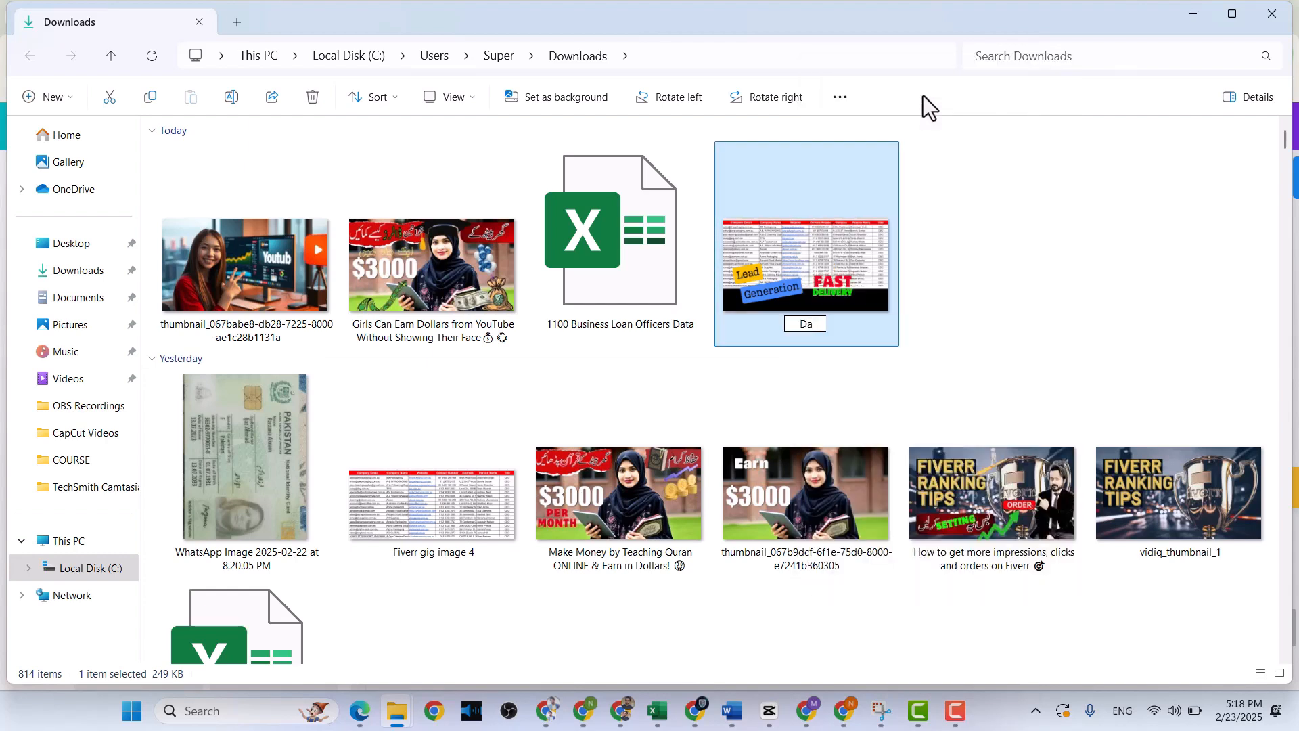
text(ta entry gig image)
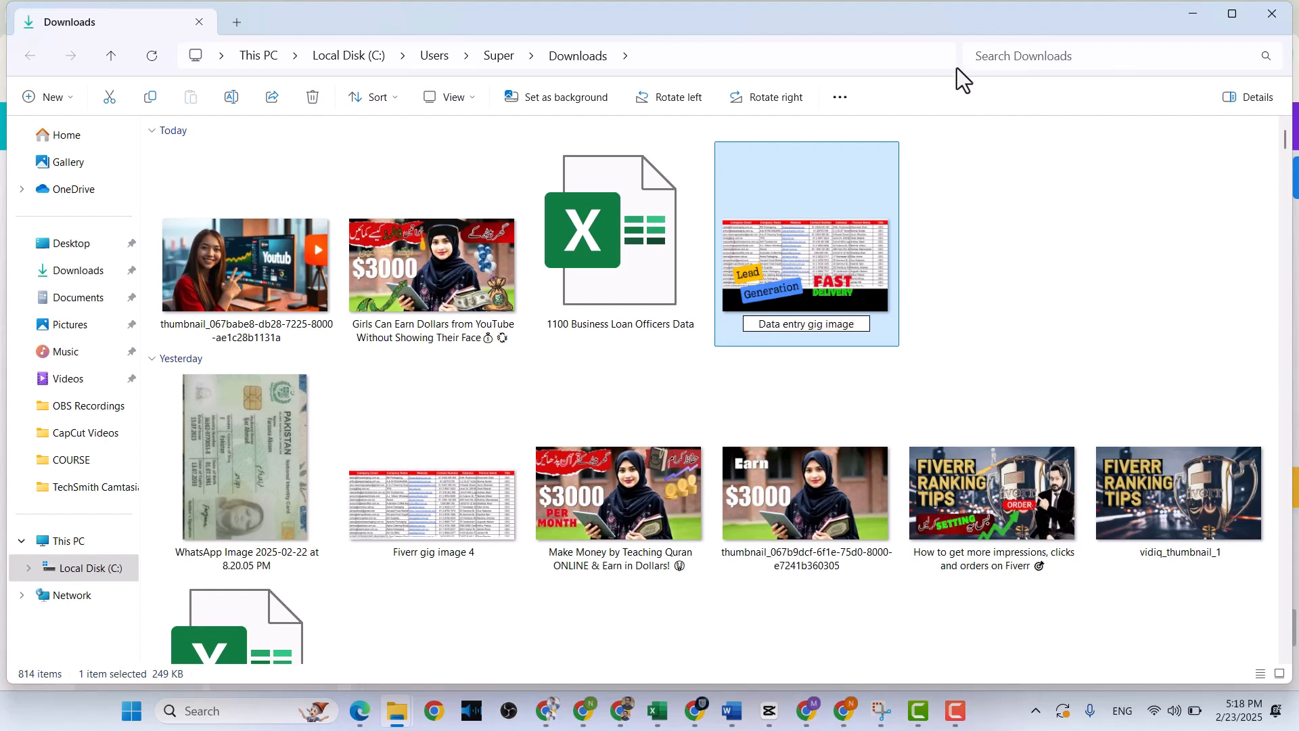
click(997, 192)
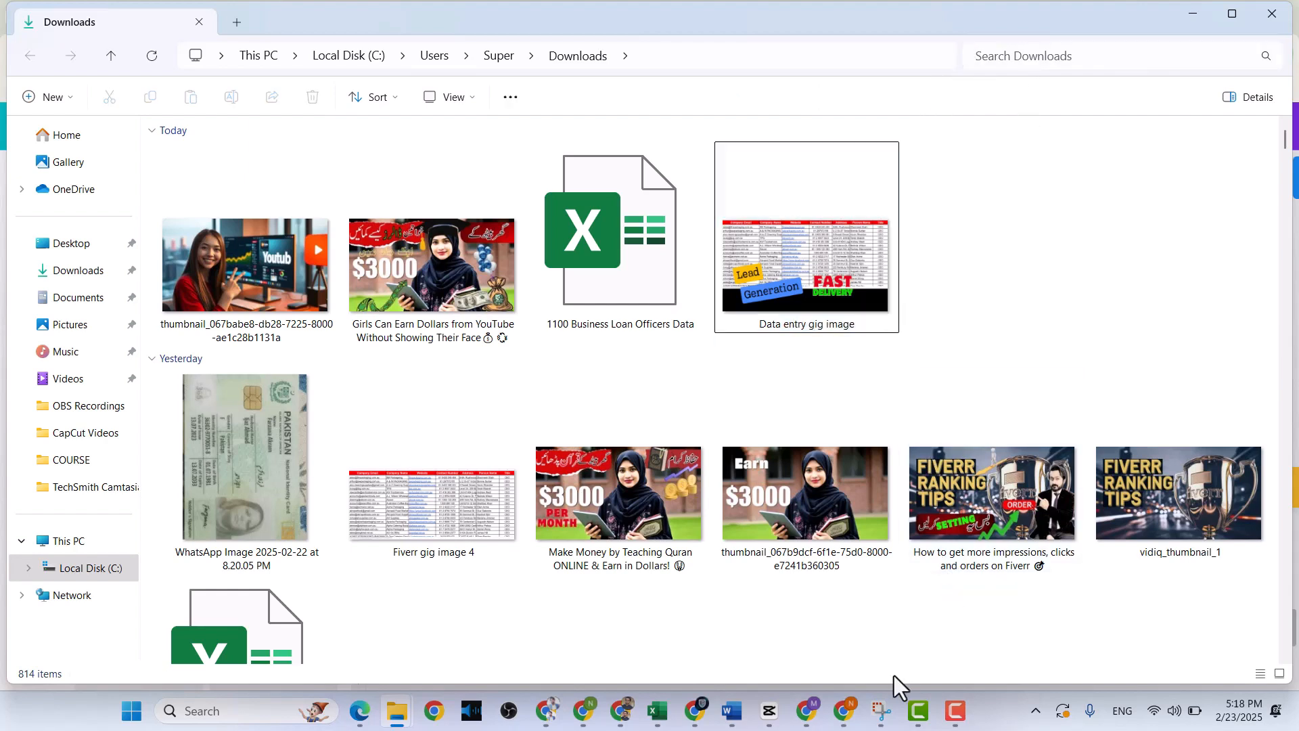
Switch to the Fiverr gig gallery in Chrome and upload "Data entry gig image" from Downloads as the first gig image
mouse_move(817, 704)
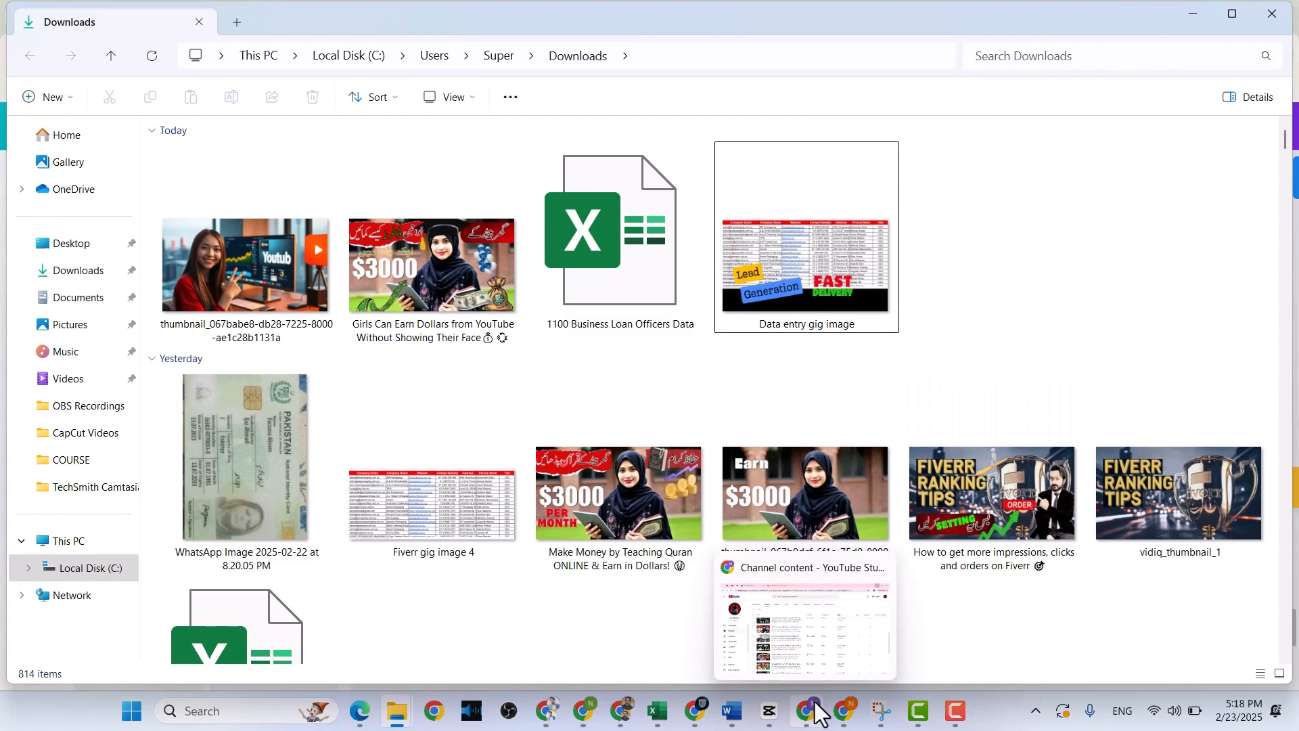
click(586, 712)
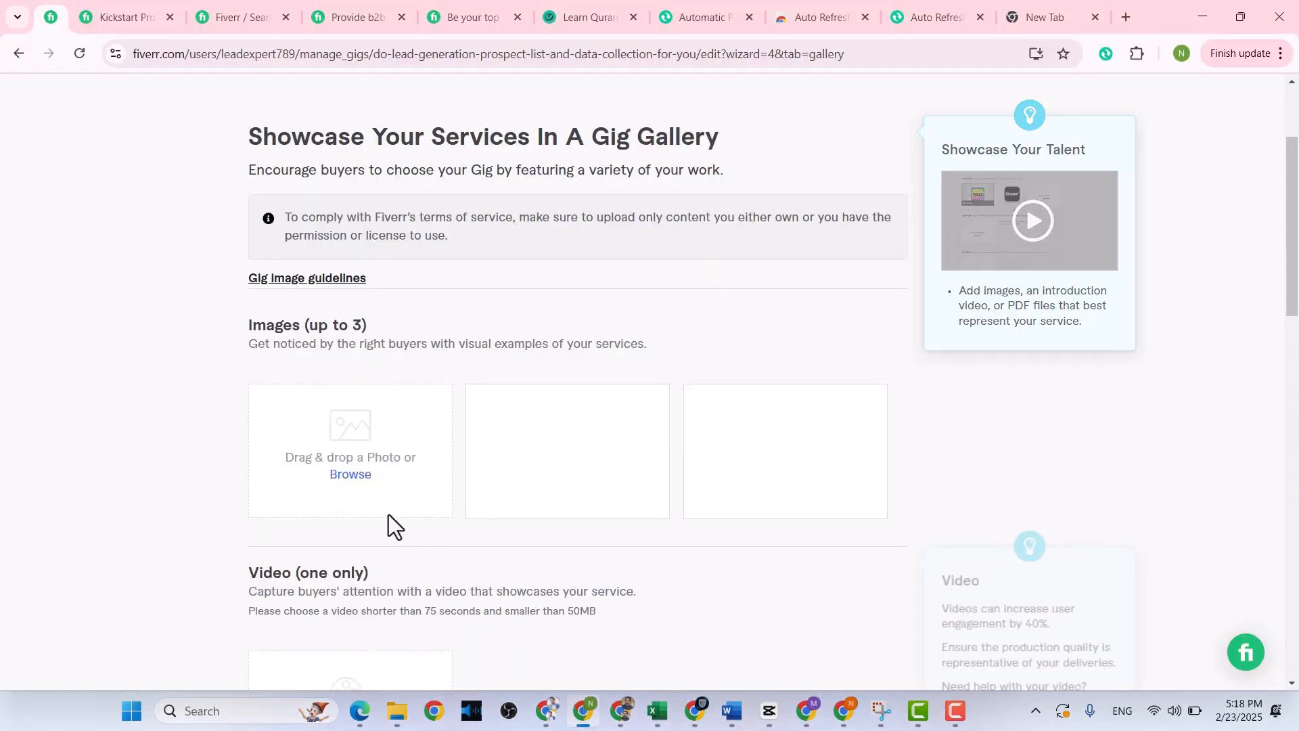
click(349, 474)
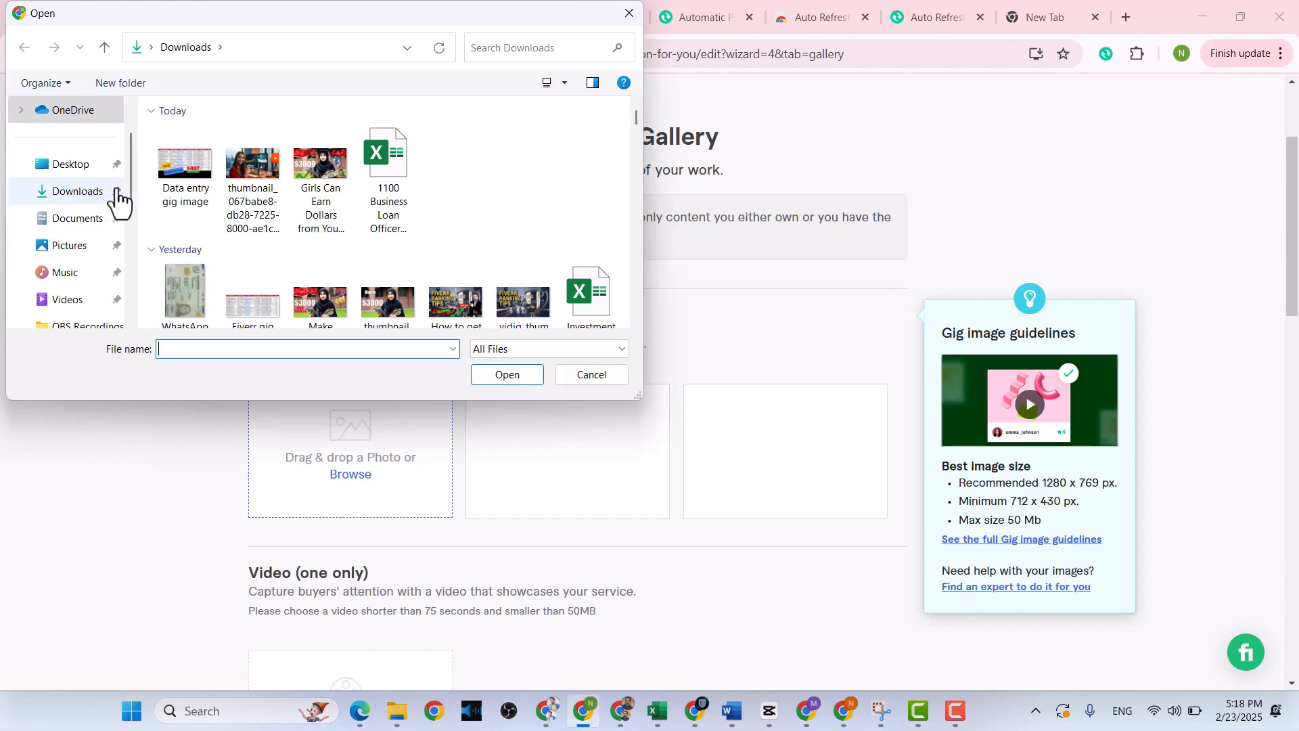
click(166, 192)
click(480, 376)
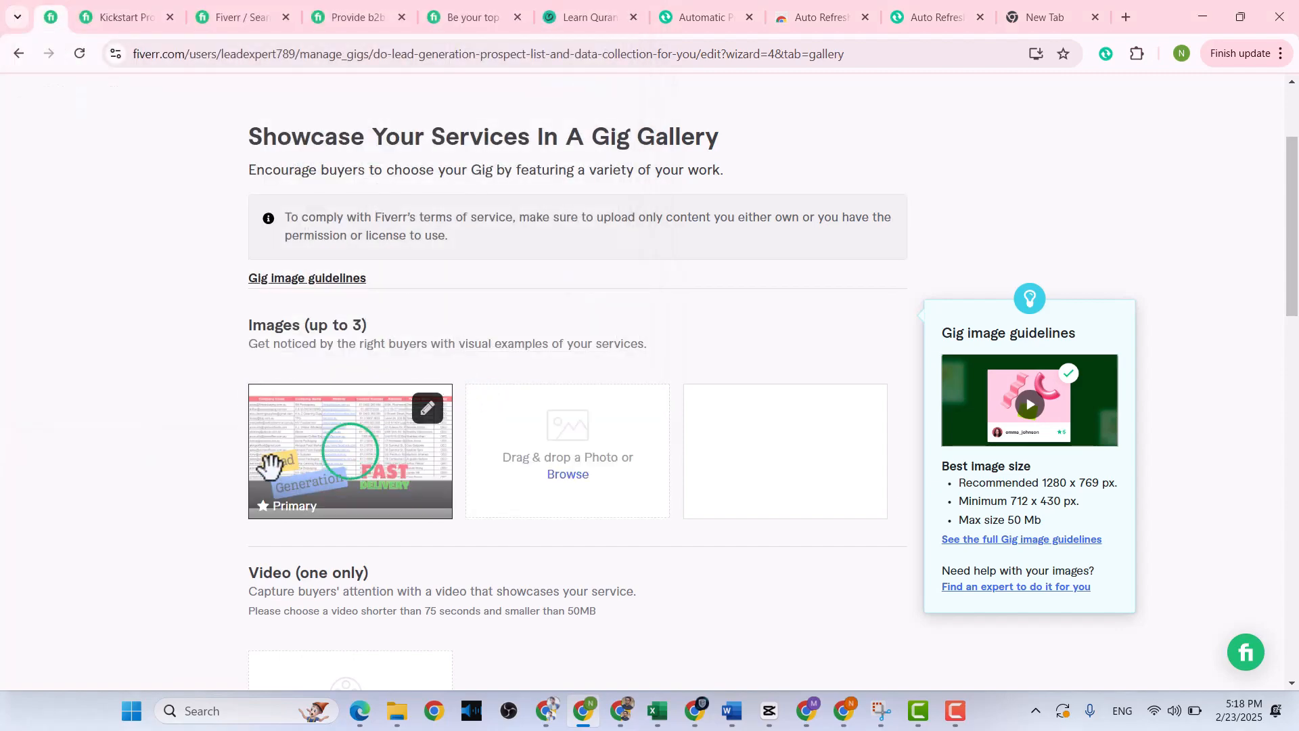
Save the gallery without adding a video or documents and continue to the gig's publish page
scroll(530, 365, down, 5)
scroll(530, 365, down, 5)
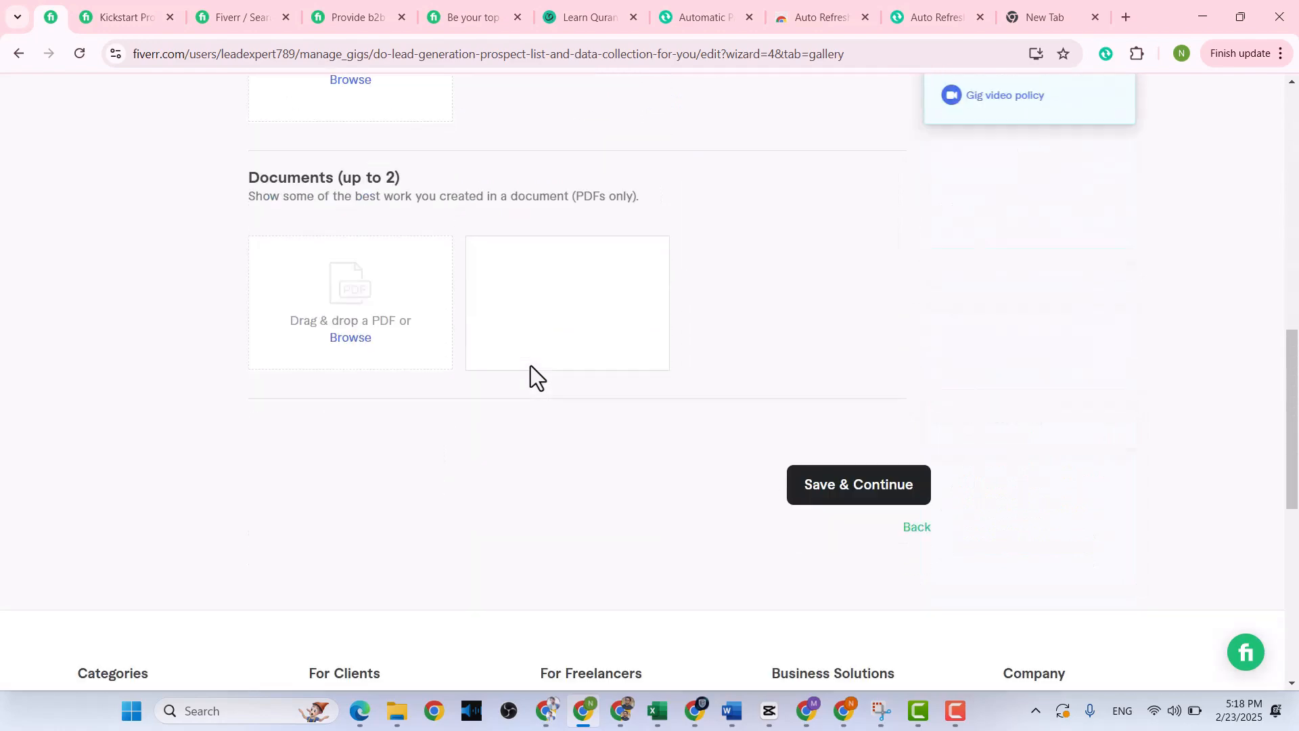
click(808, 485)
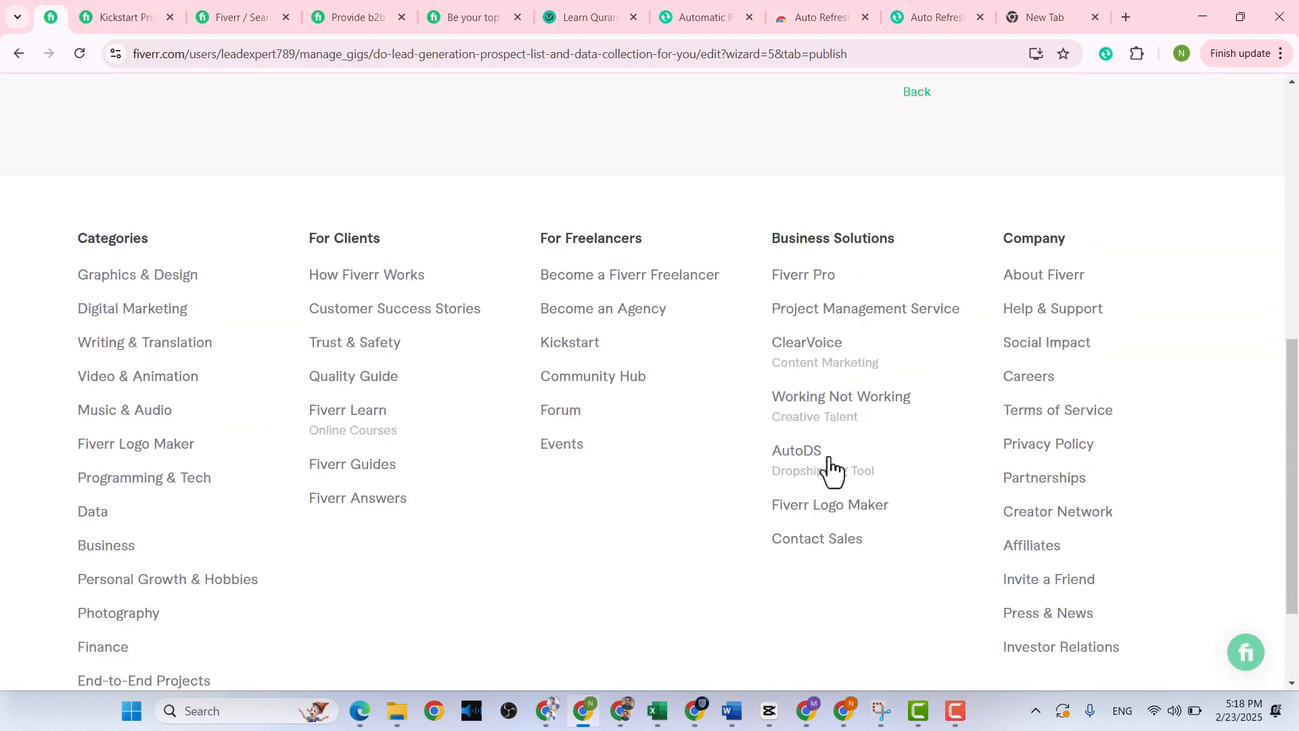
scroll(830, 459, down, 4)
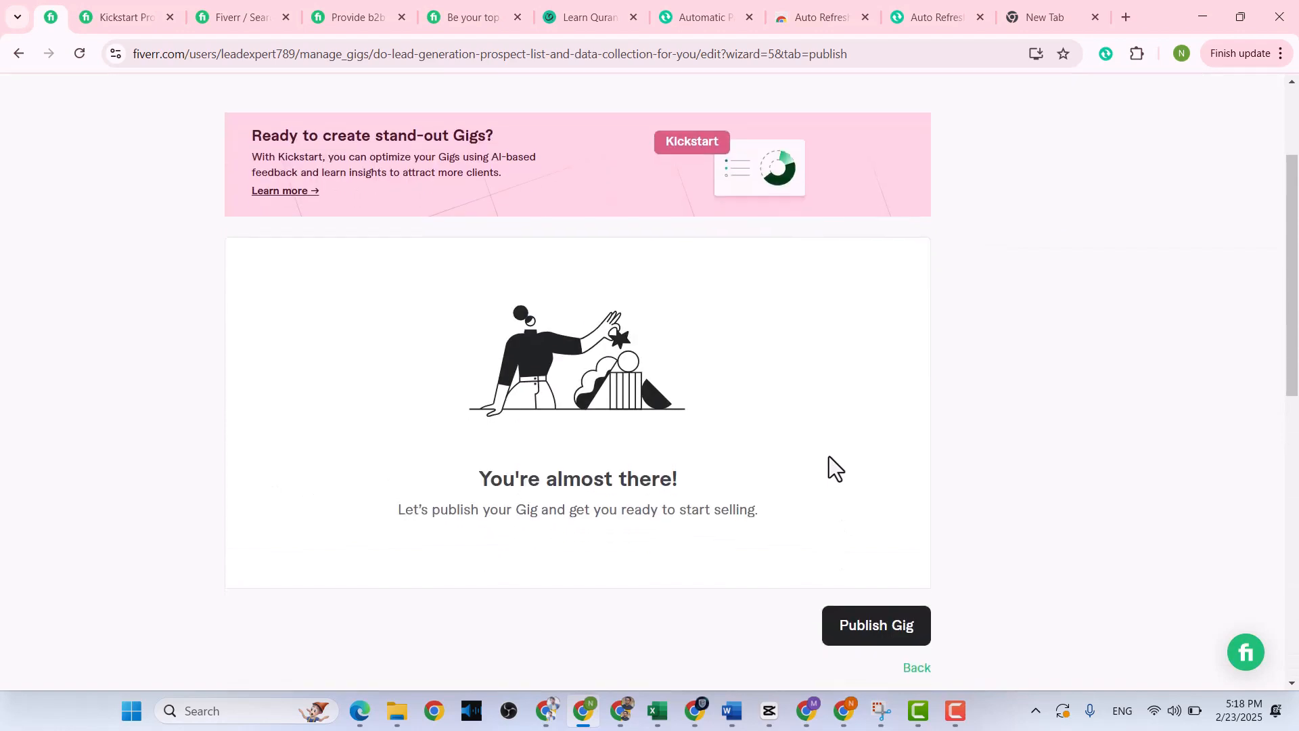